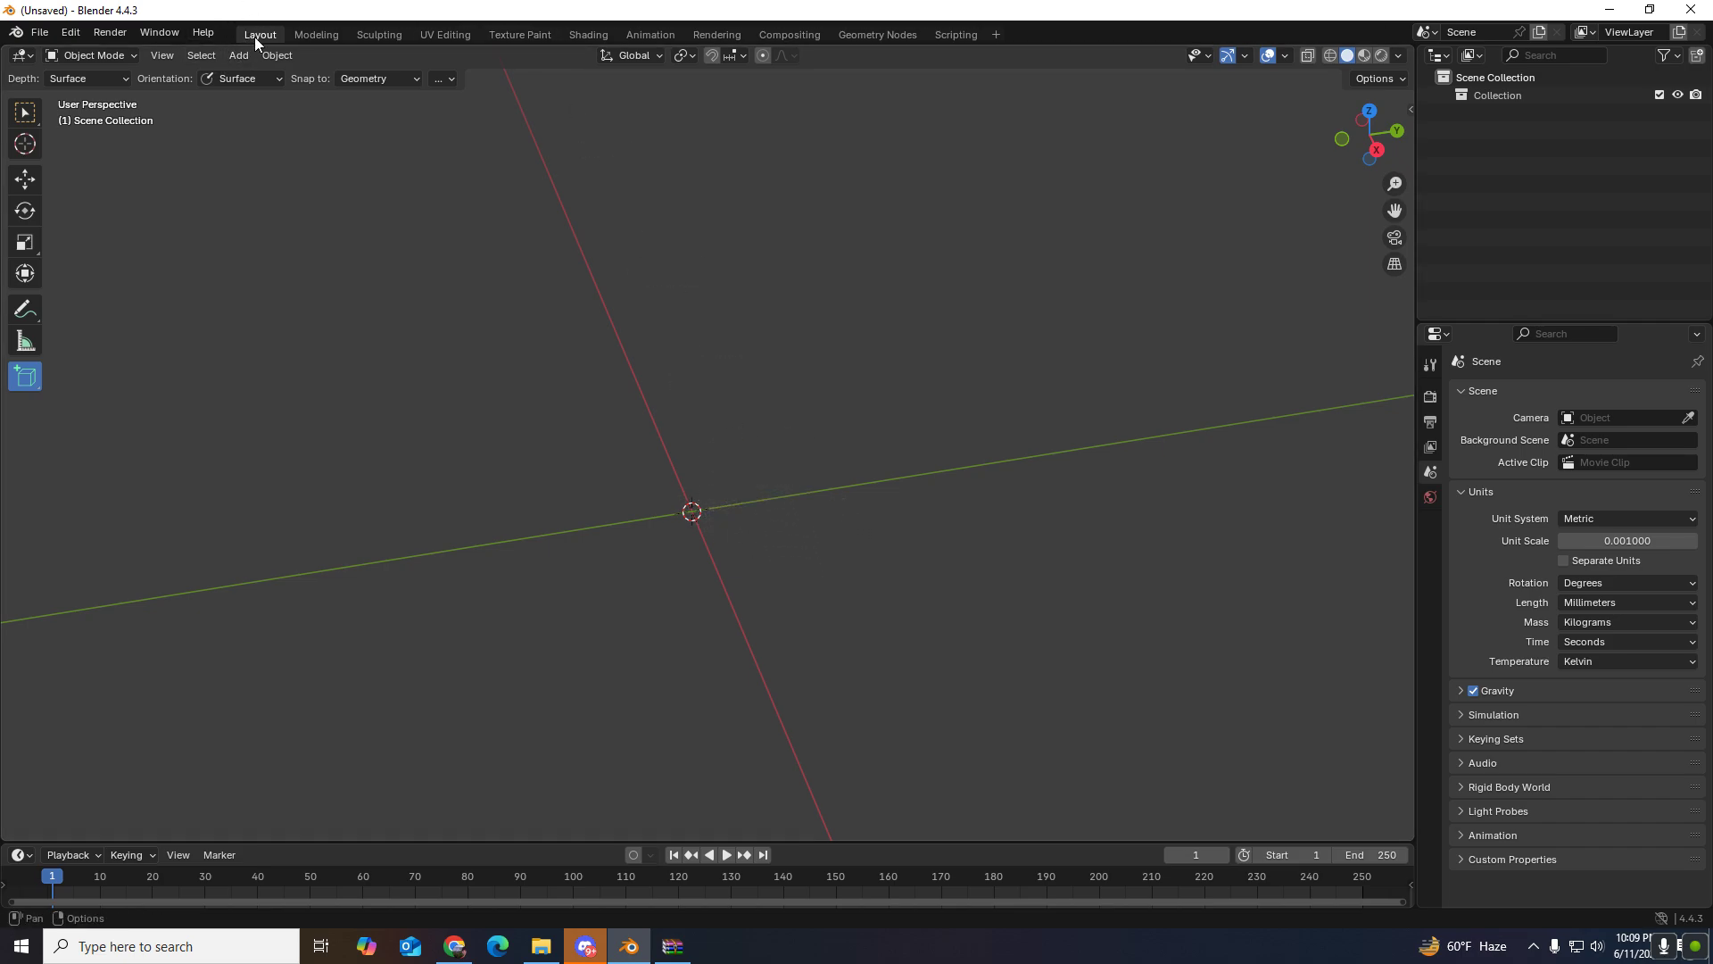
Step: Import the STL model "CROWN+-+By+1DAY_1CAD (1).stl" from the Downloads folder
click(39, 36)
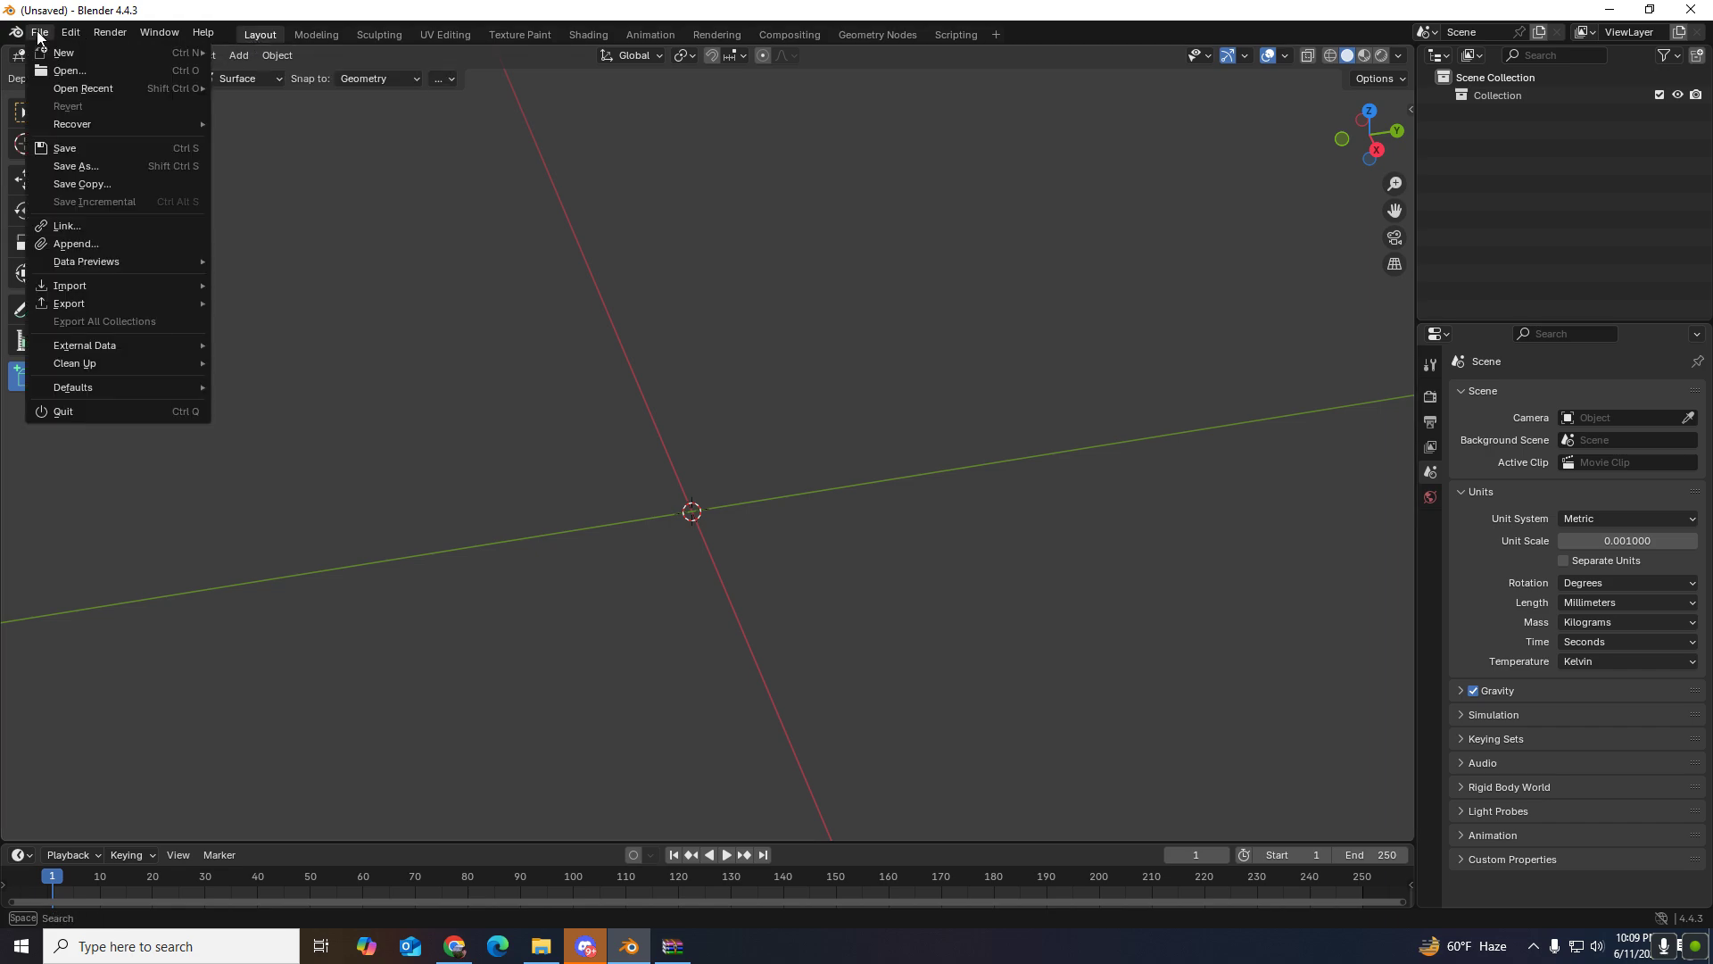
mouse_move(143, 286)
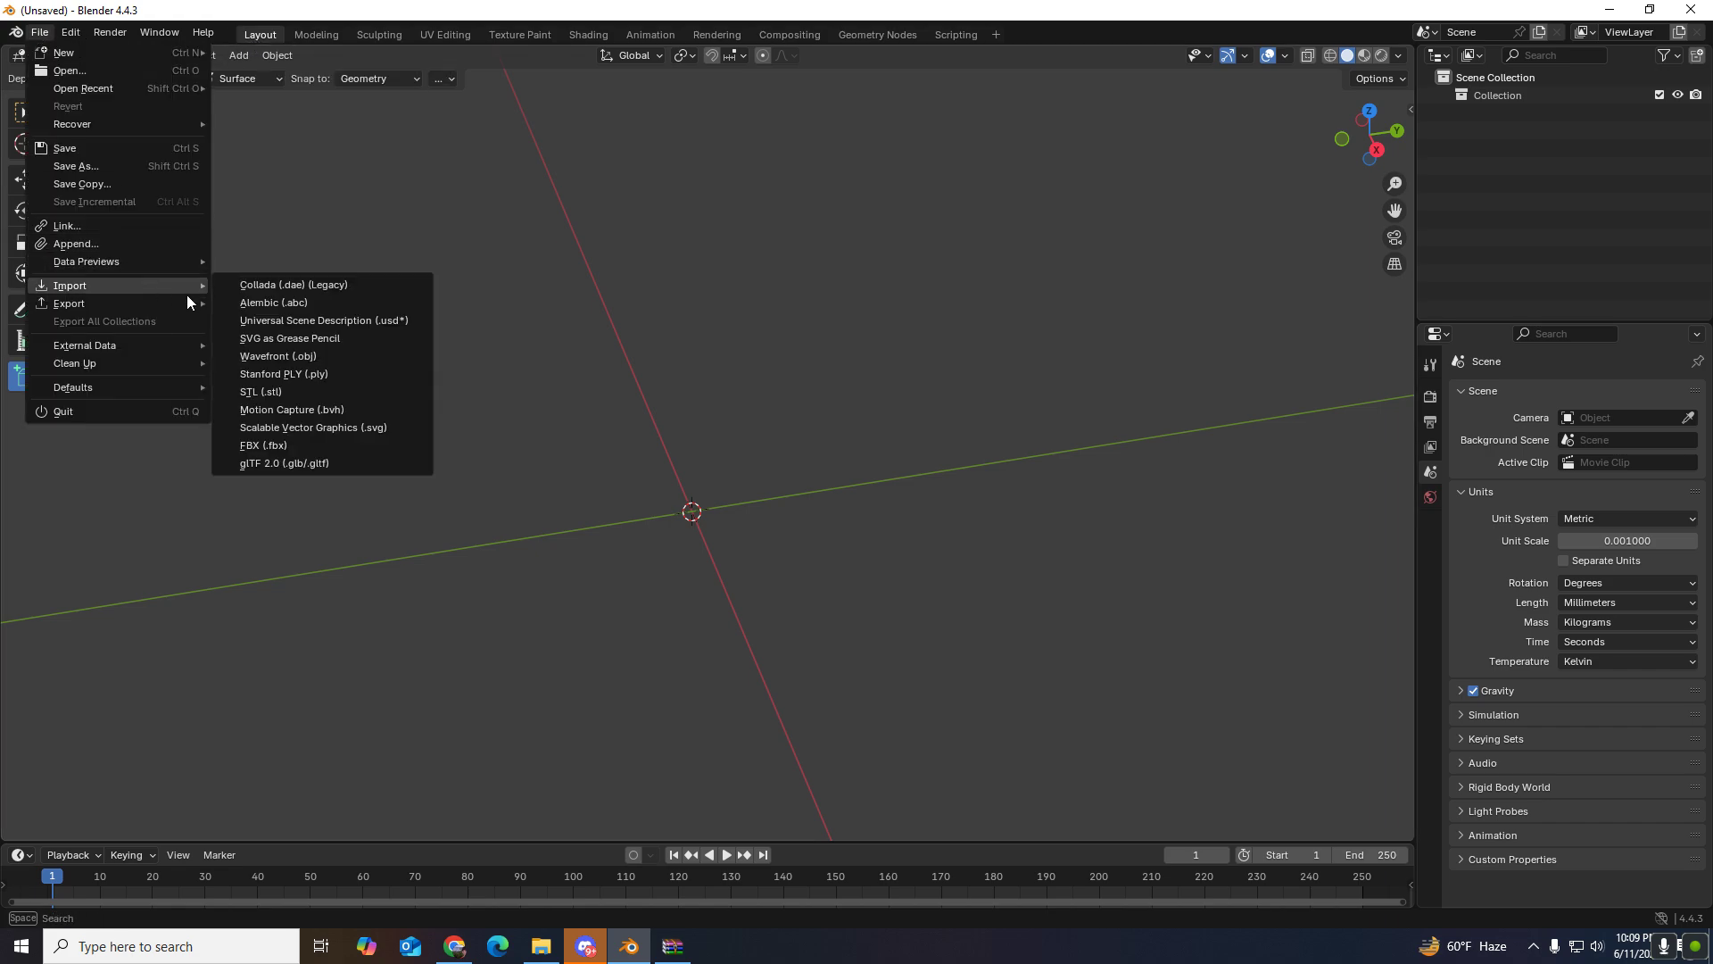
click(348, 389)
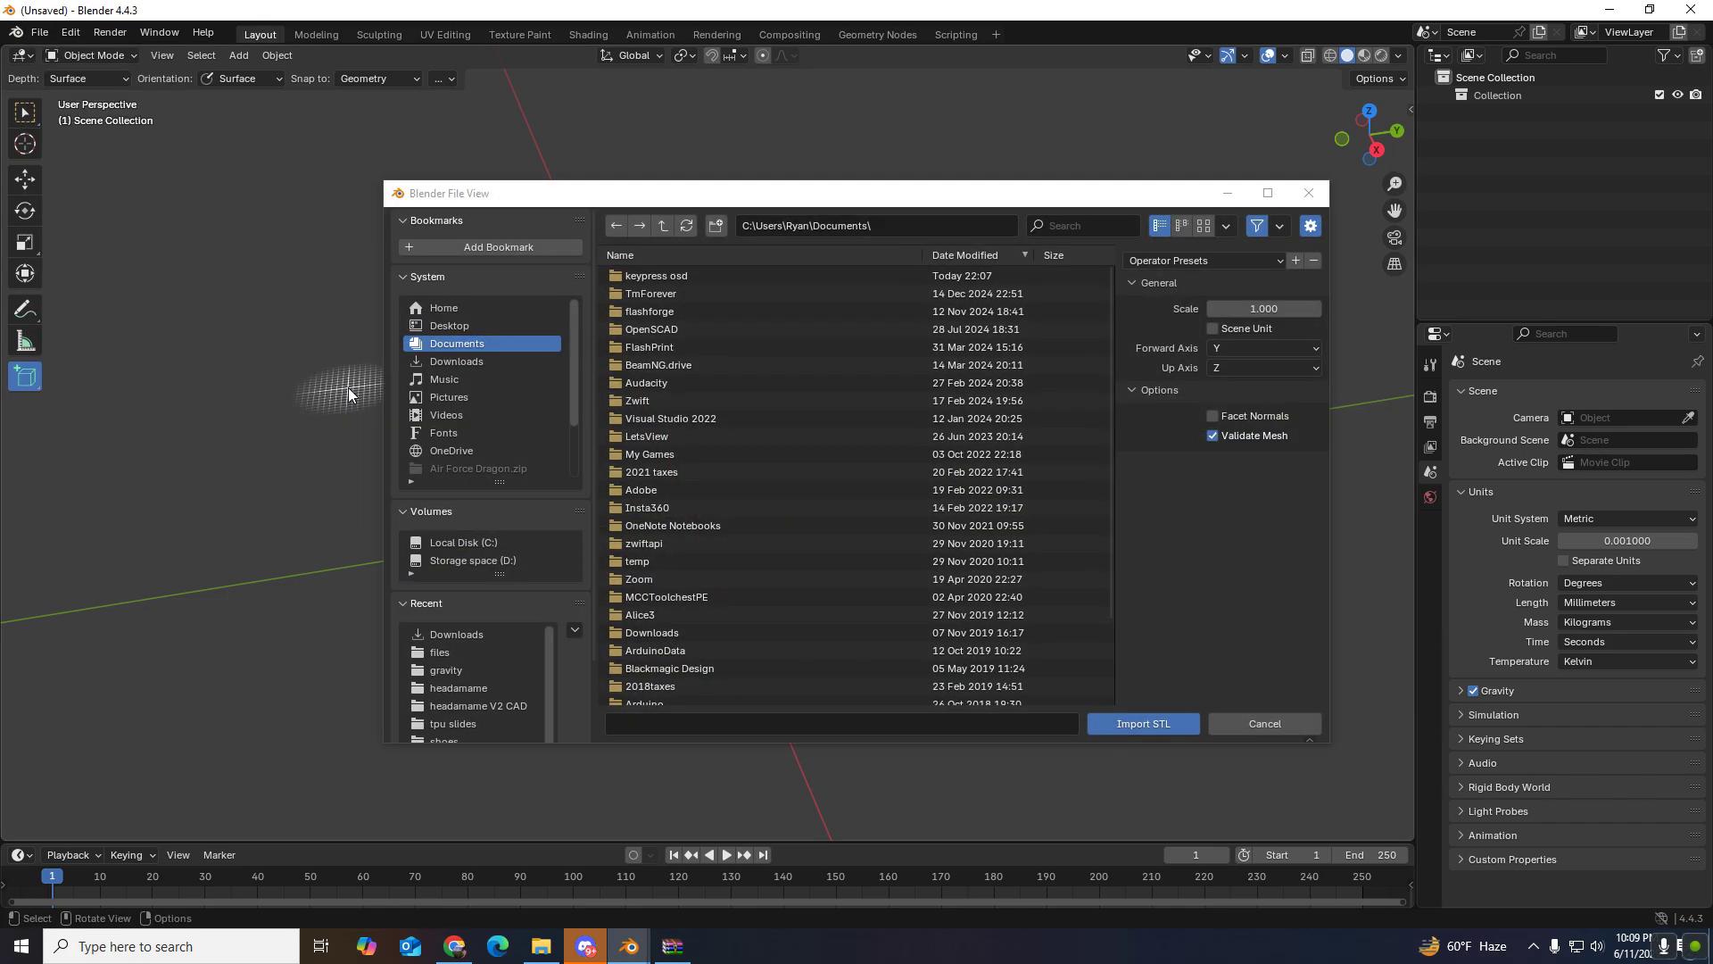
scroll(822, 596, down, 3)
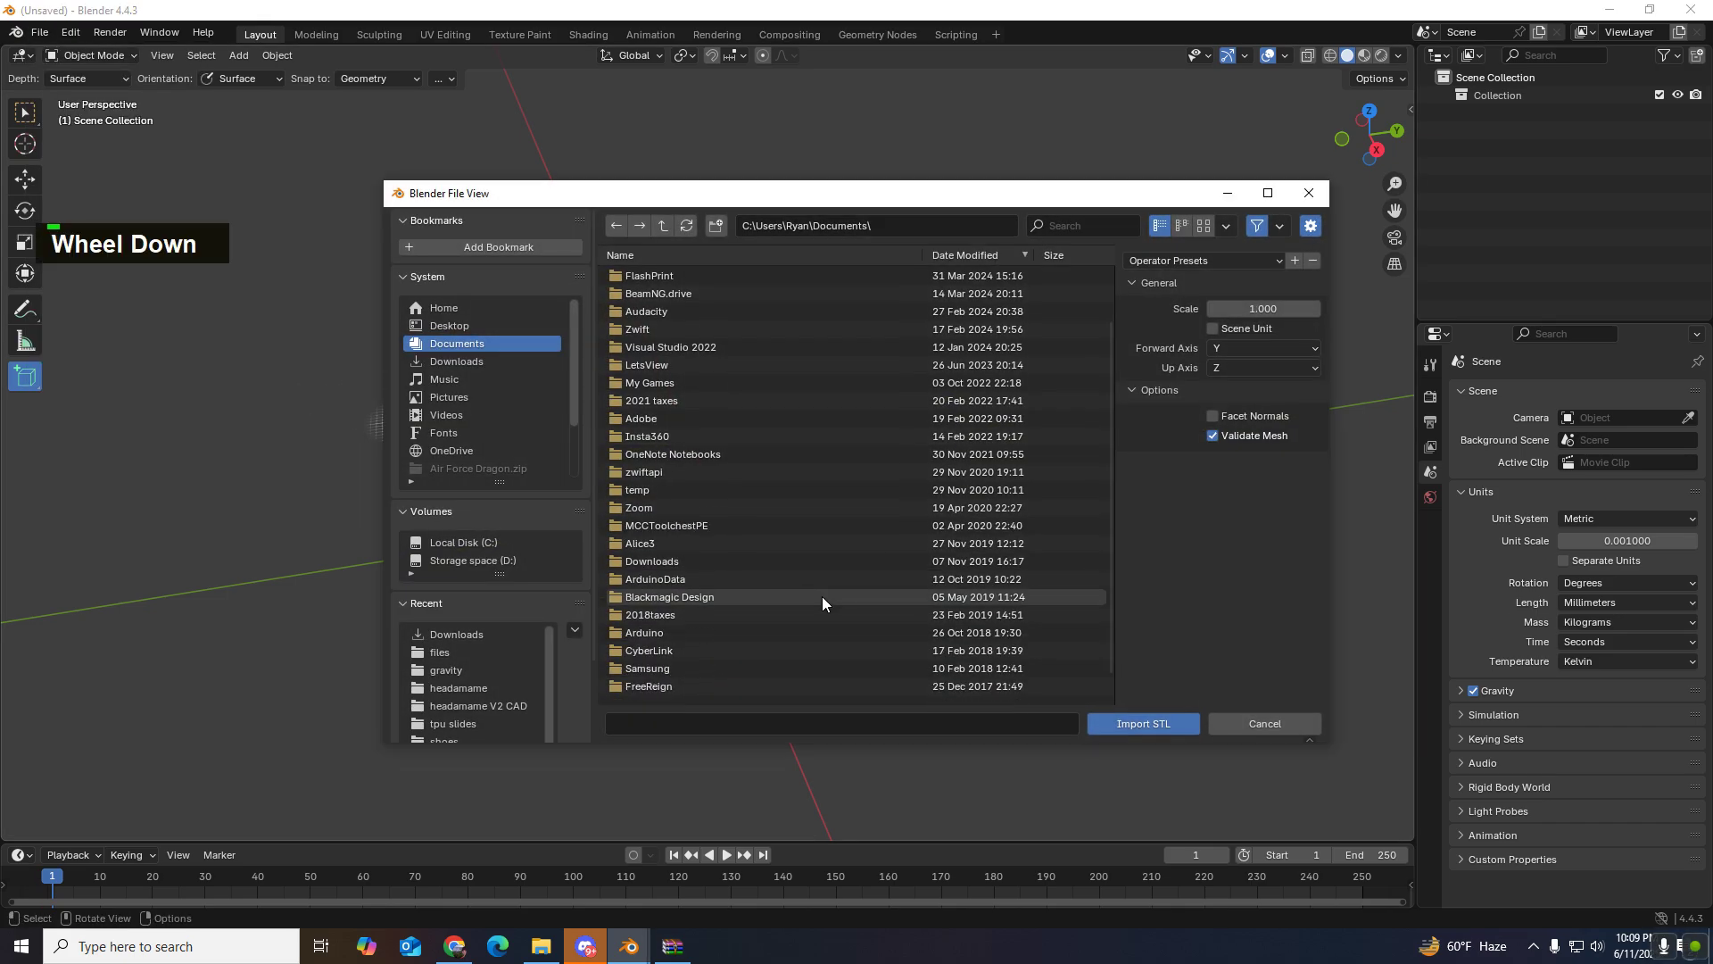
click(463, 361)
scroll(739, 508, down, 4)
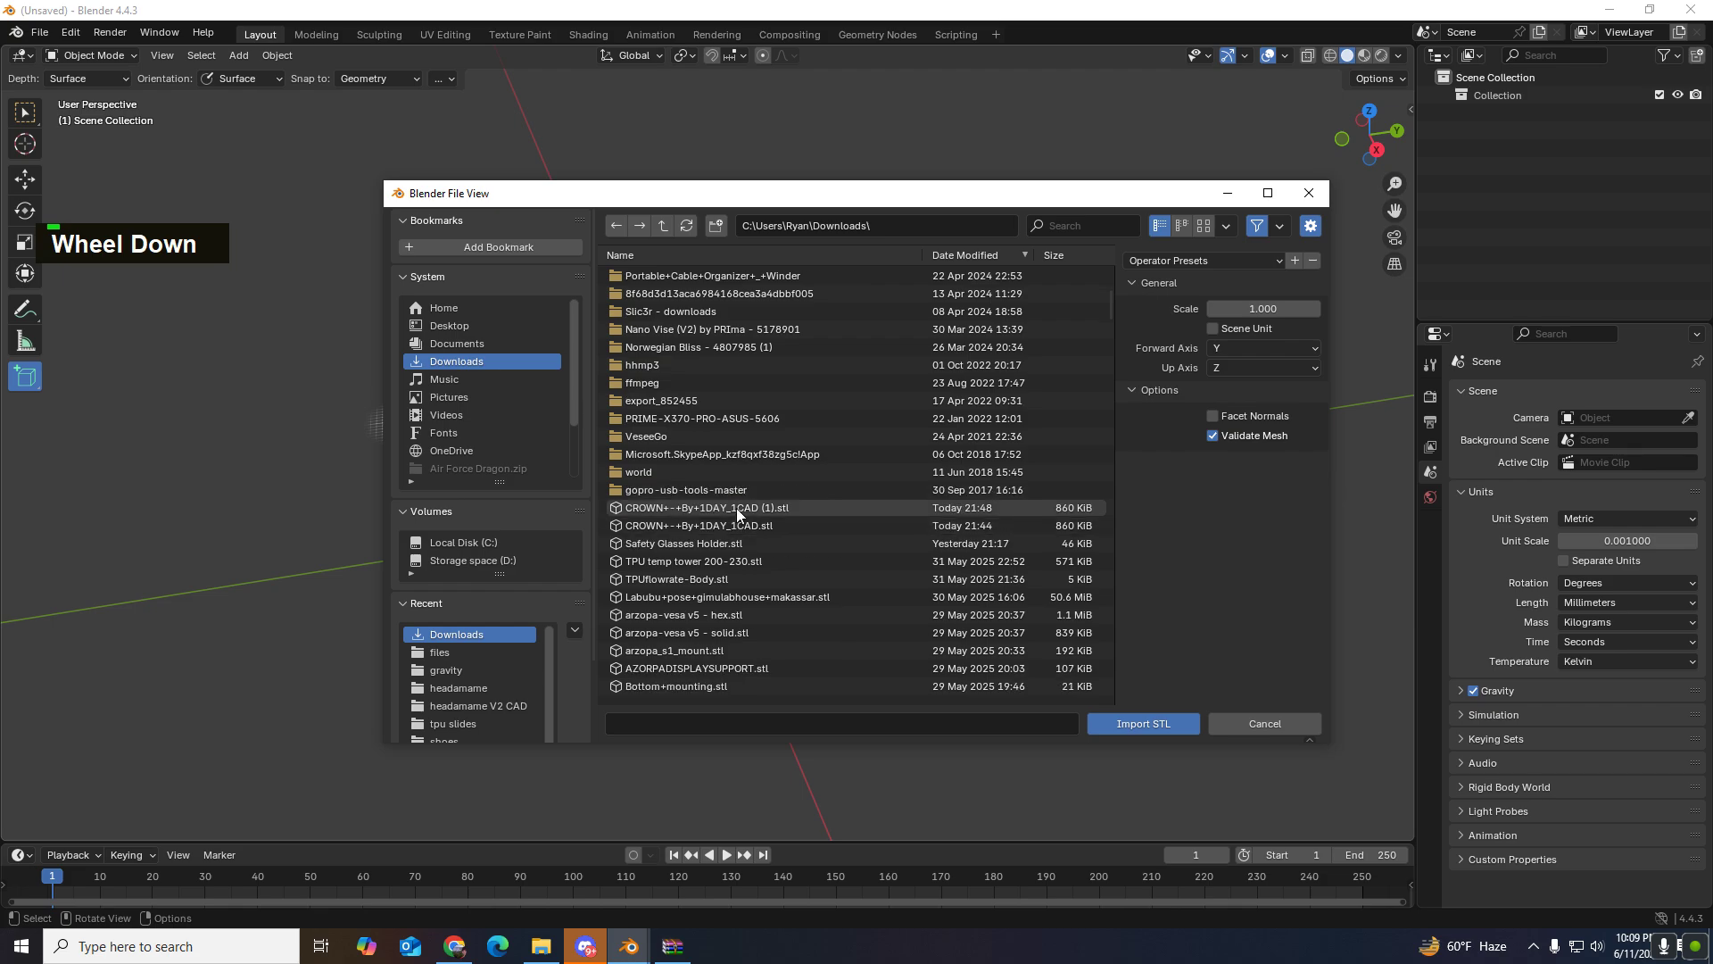
double_click(737, 507)
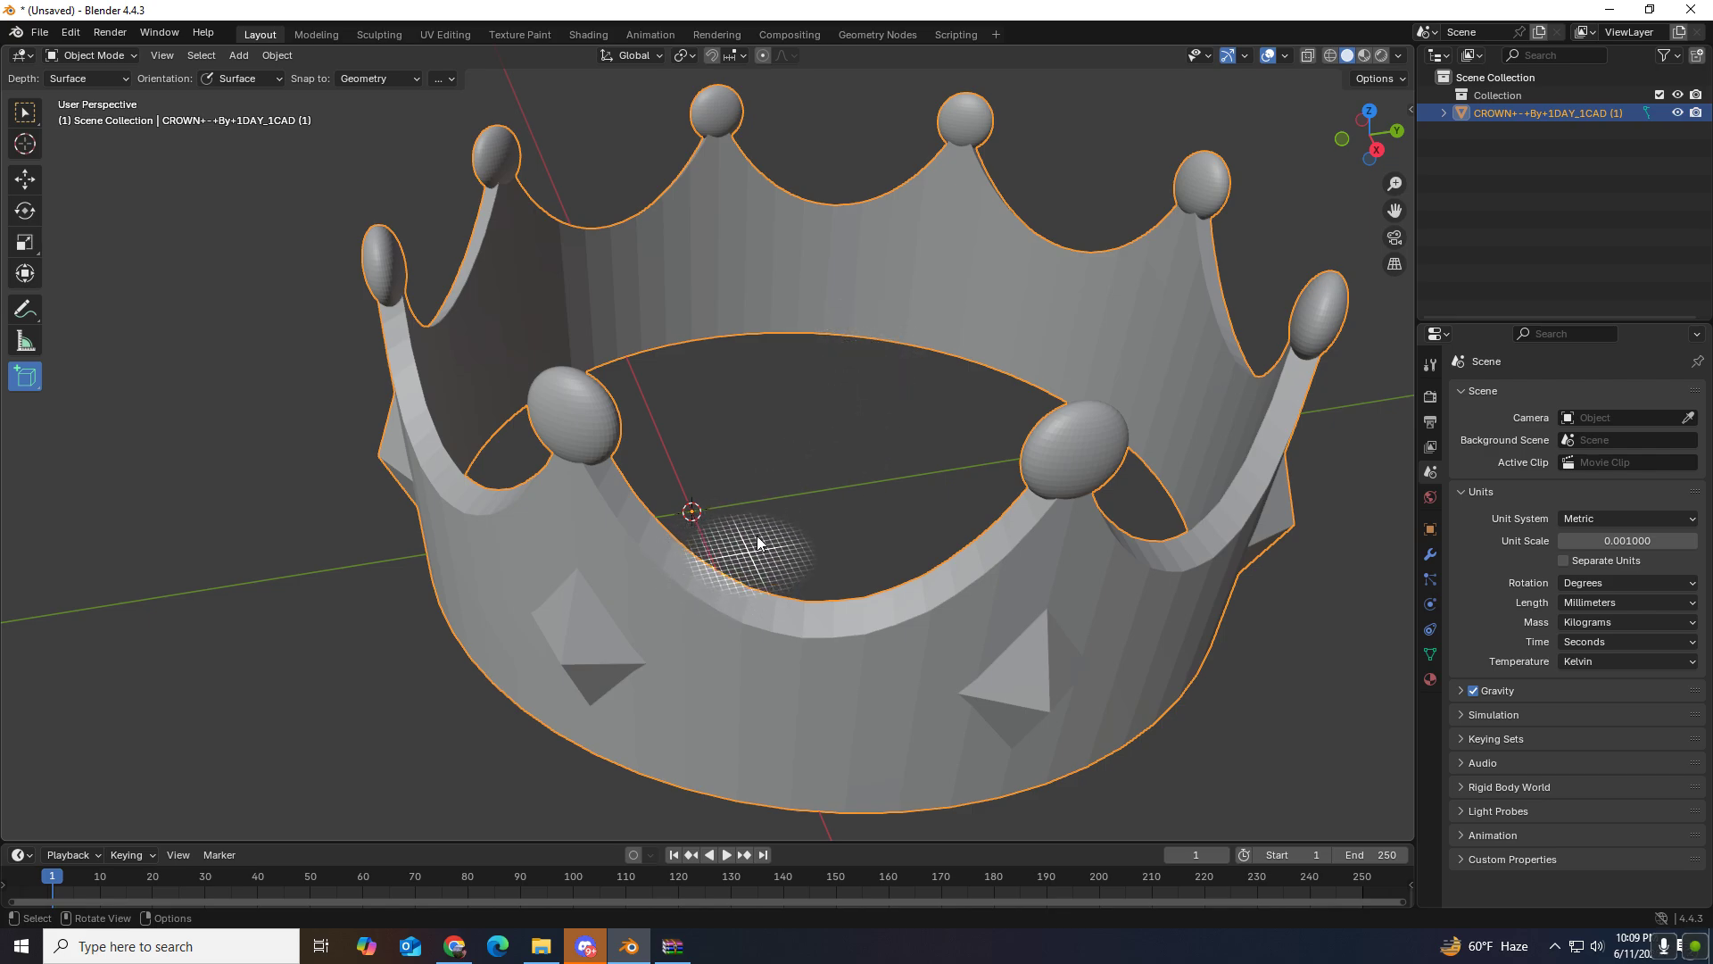
Step: Activate the Select Box tool and deselect the imported crown
middle_drag(566, 601, 832, 505)
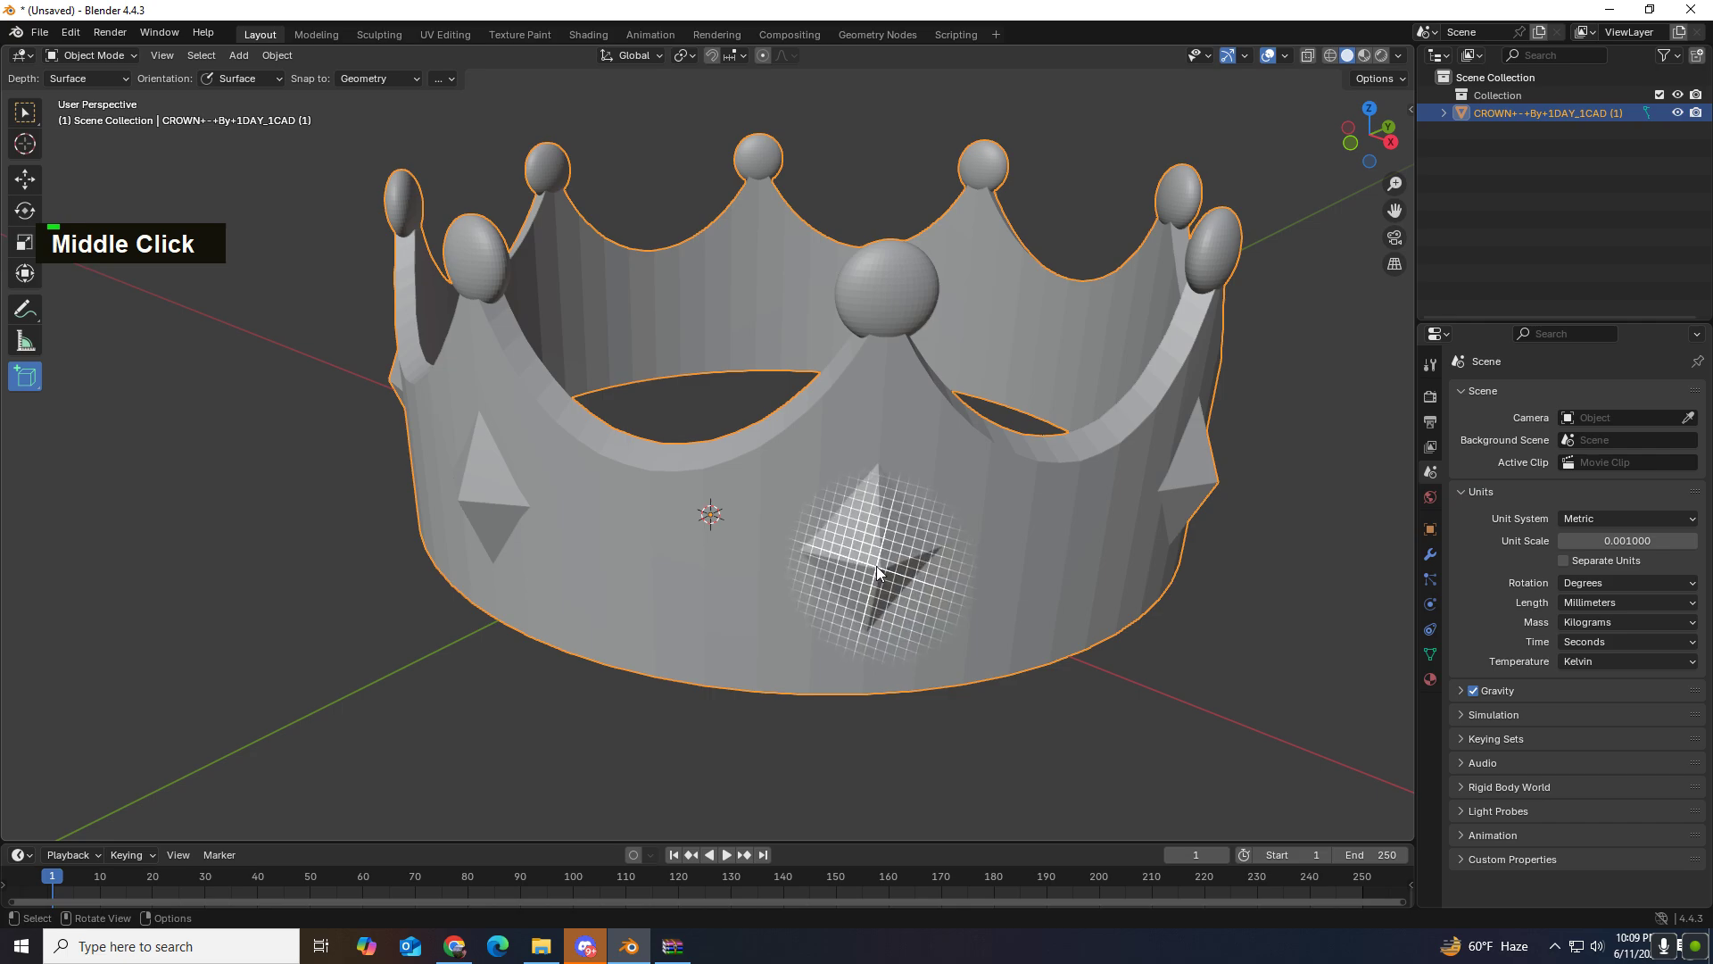
click(25, 111)
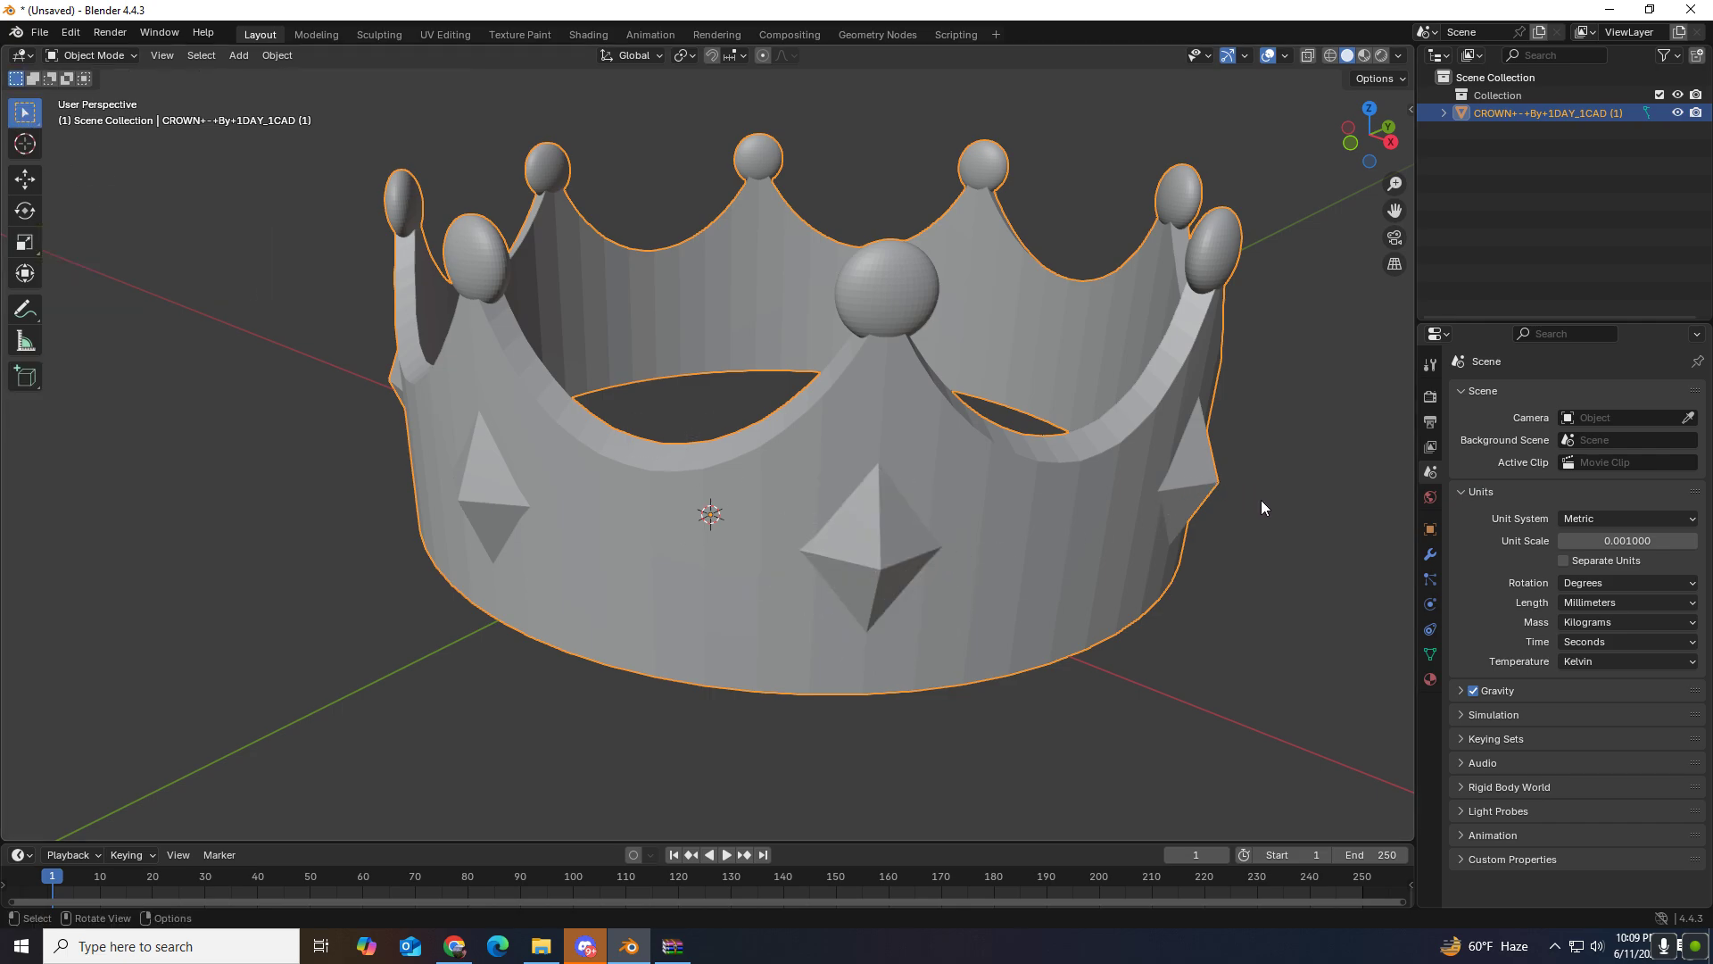
middle_drag(1266, 502, 1064, 491)
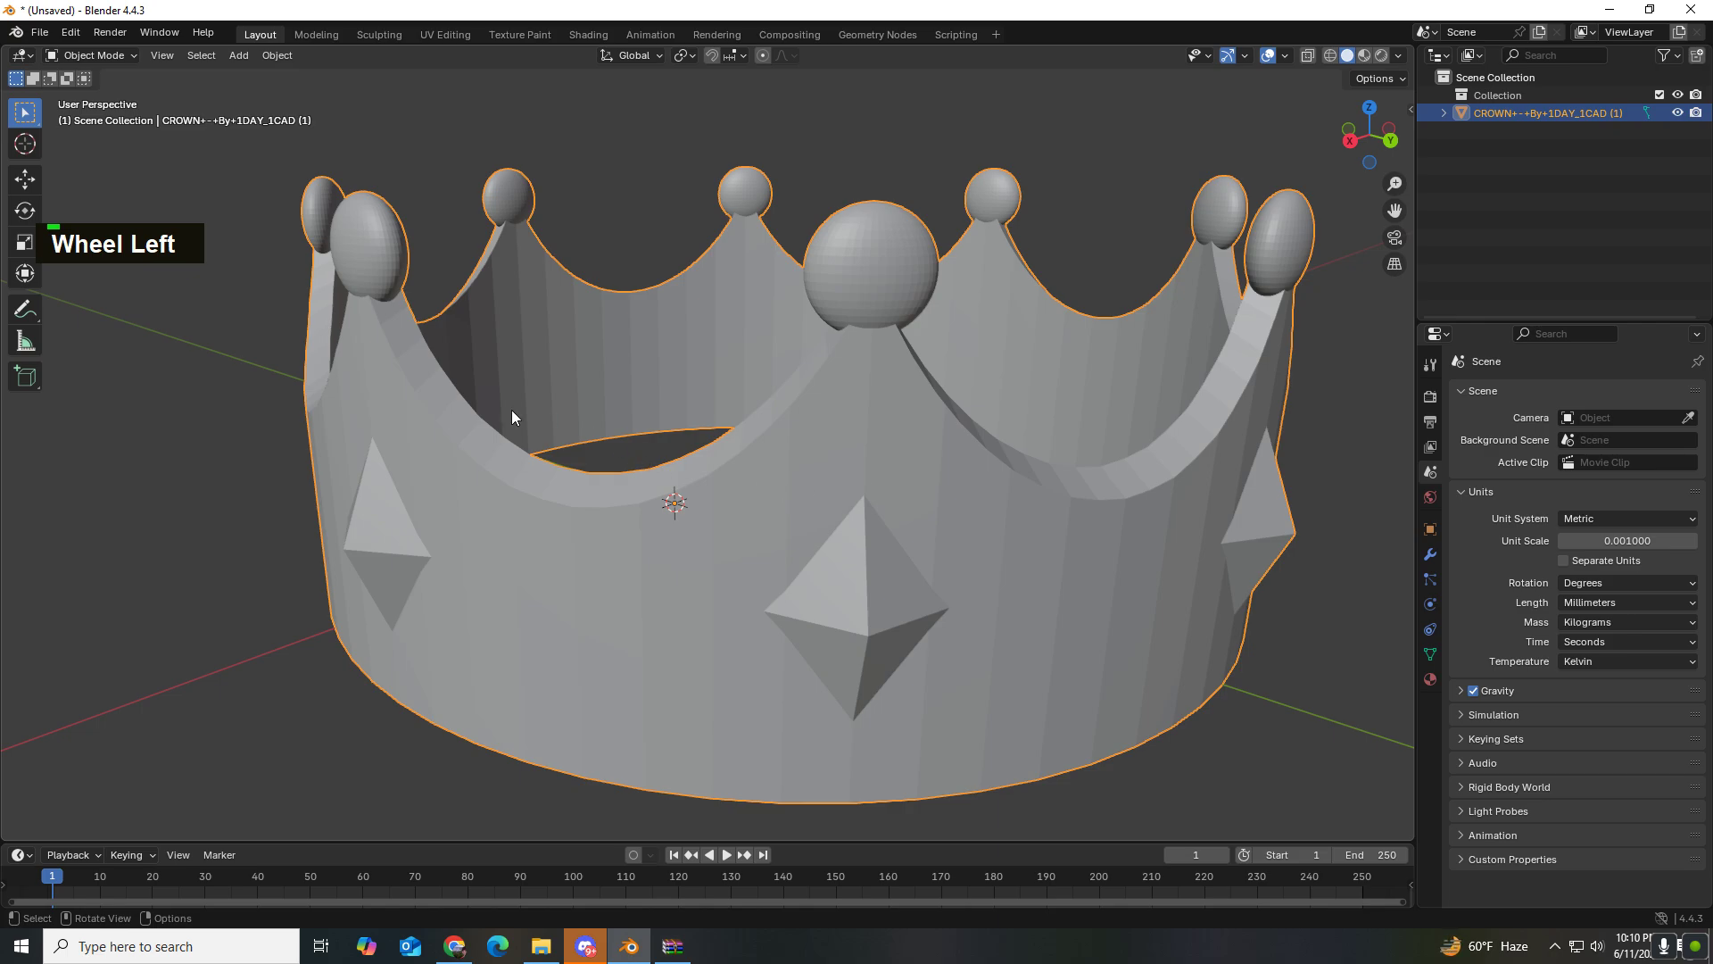
middle_drag(524, 380, 687, 394)
scroll(696, 411, down, 2)
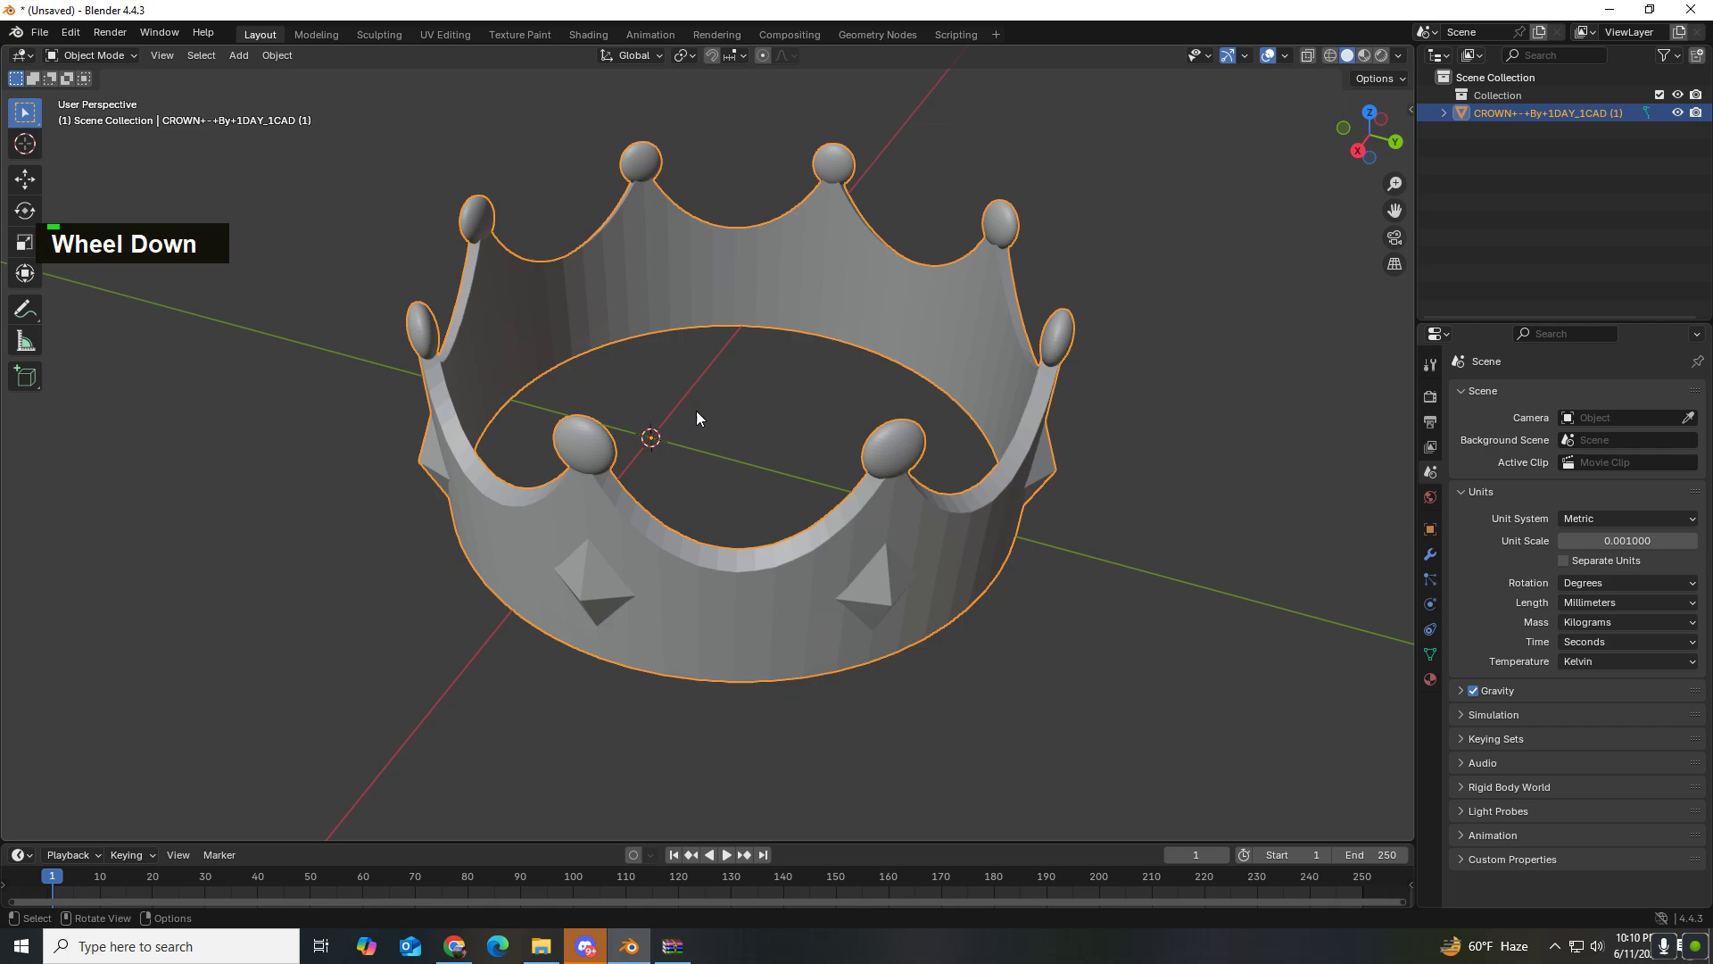
scroll(698, 418, up, 1)
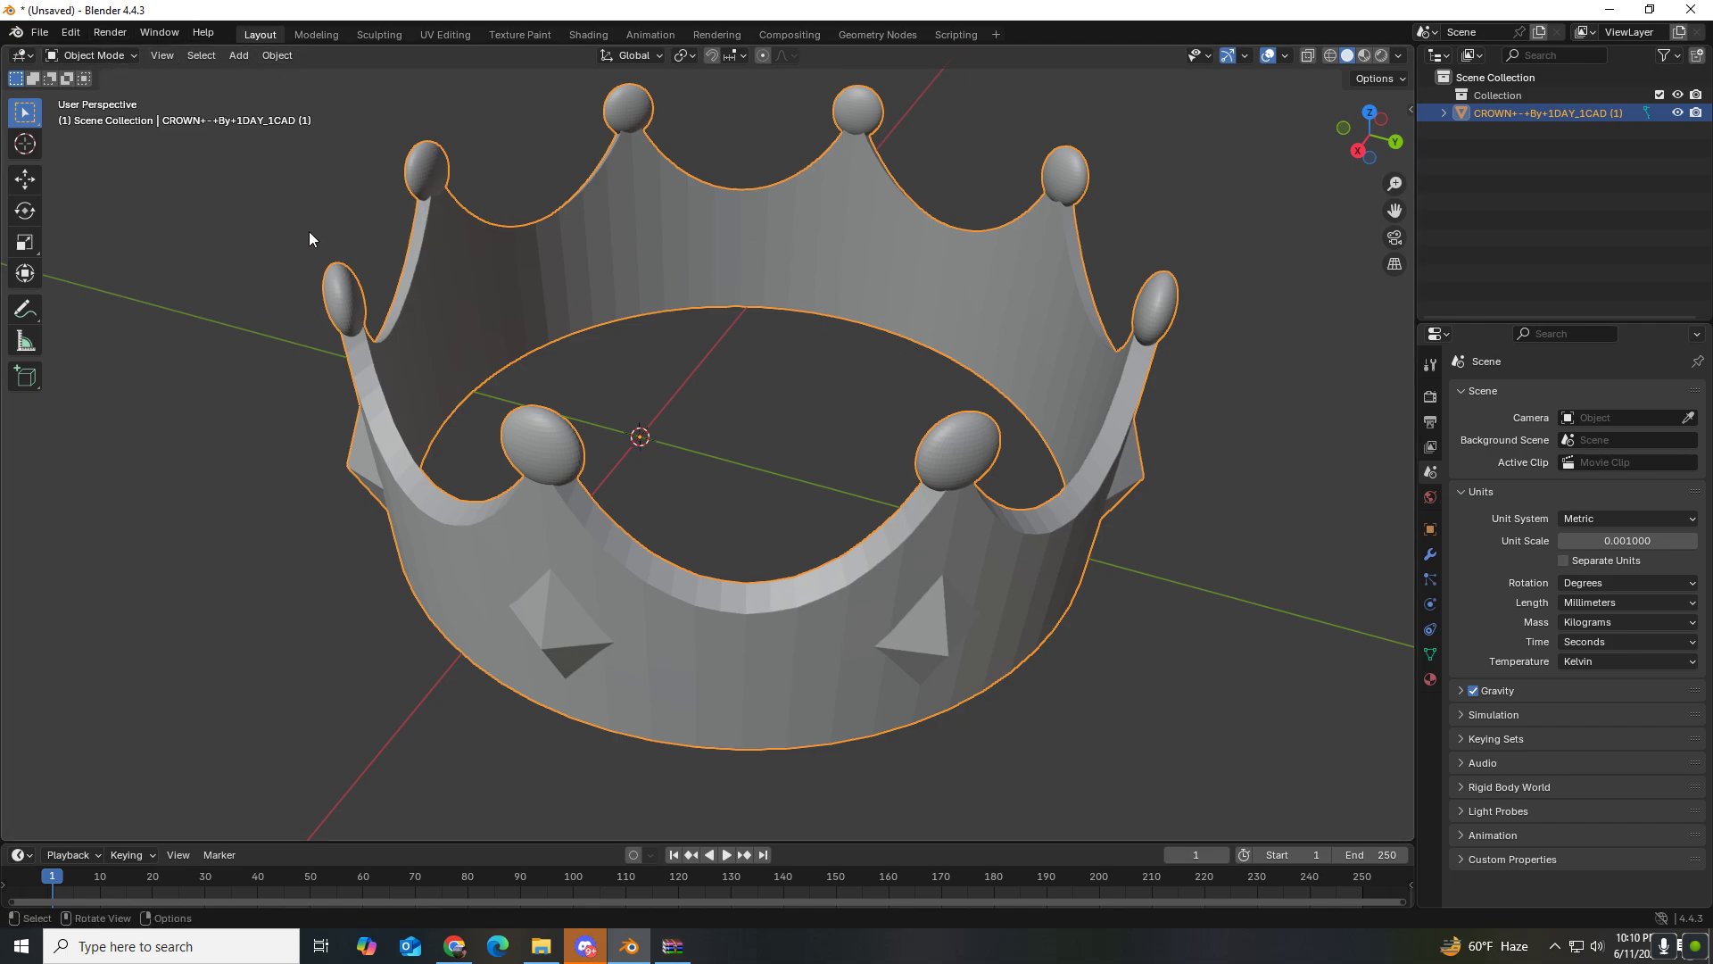
click(208, 344)
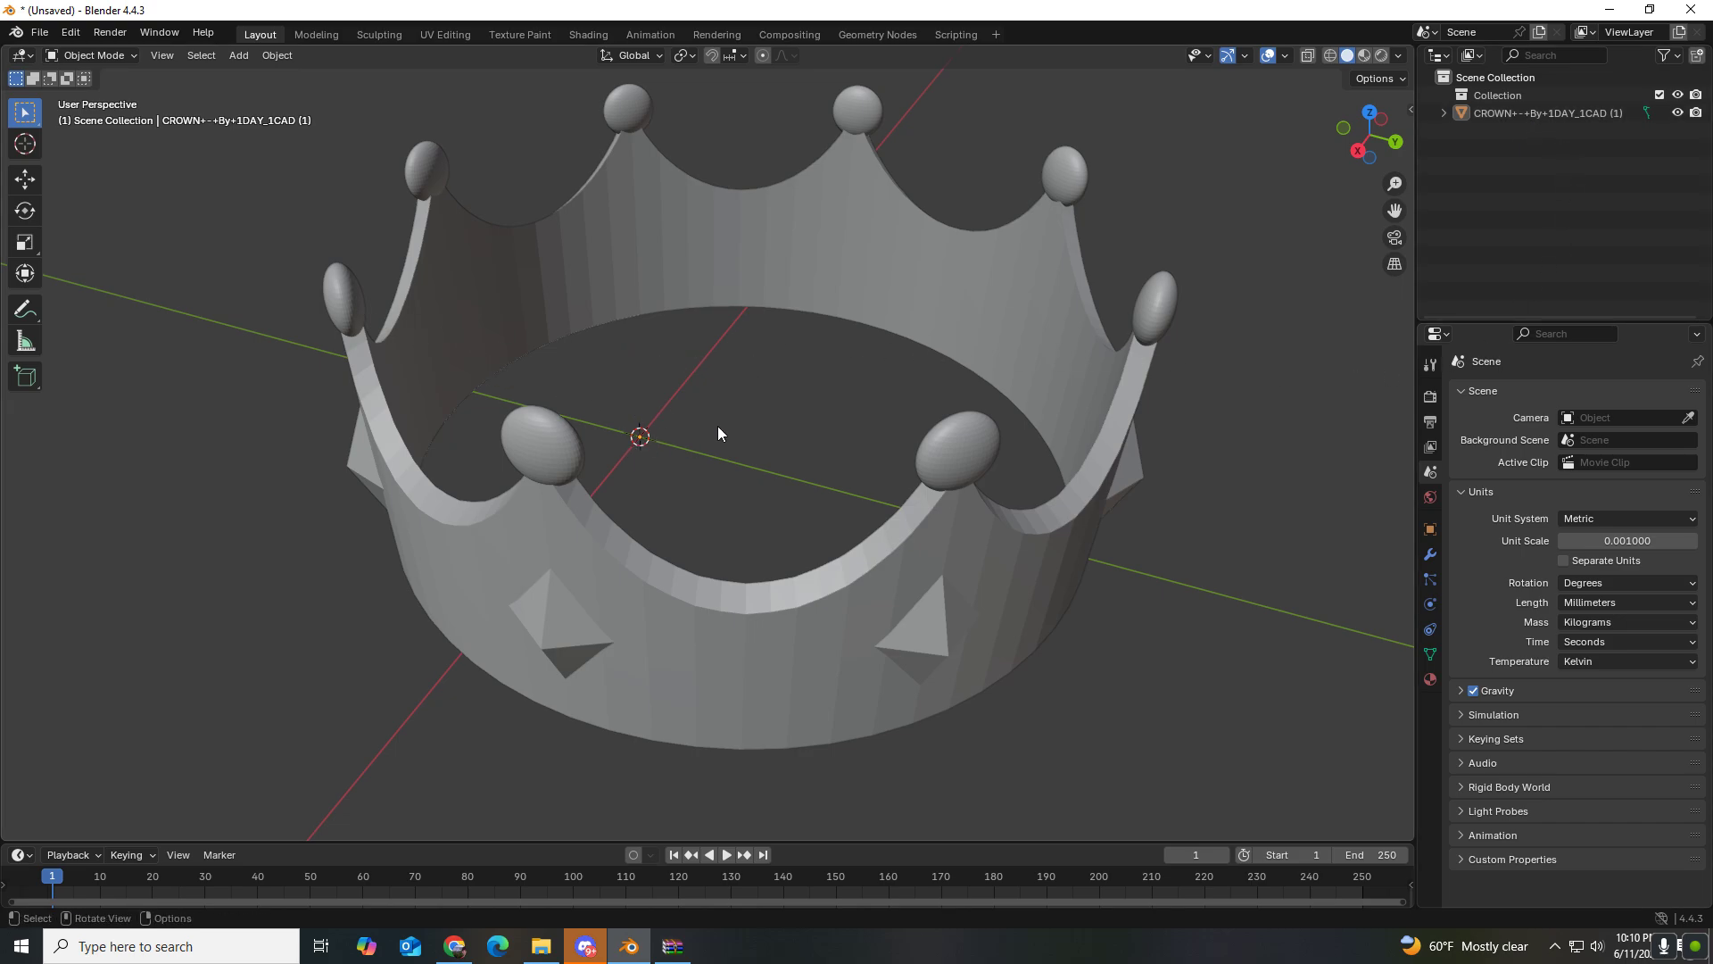
Step: View the crown from the bottom, back, right, left and front standard views
middle_drag(745, 429, 683, 430)
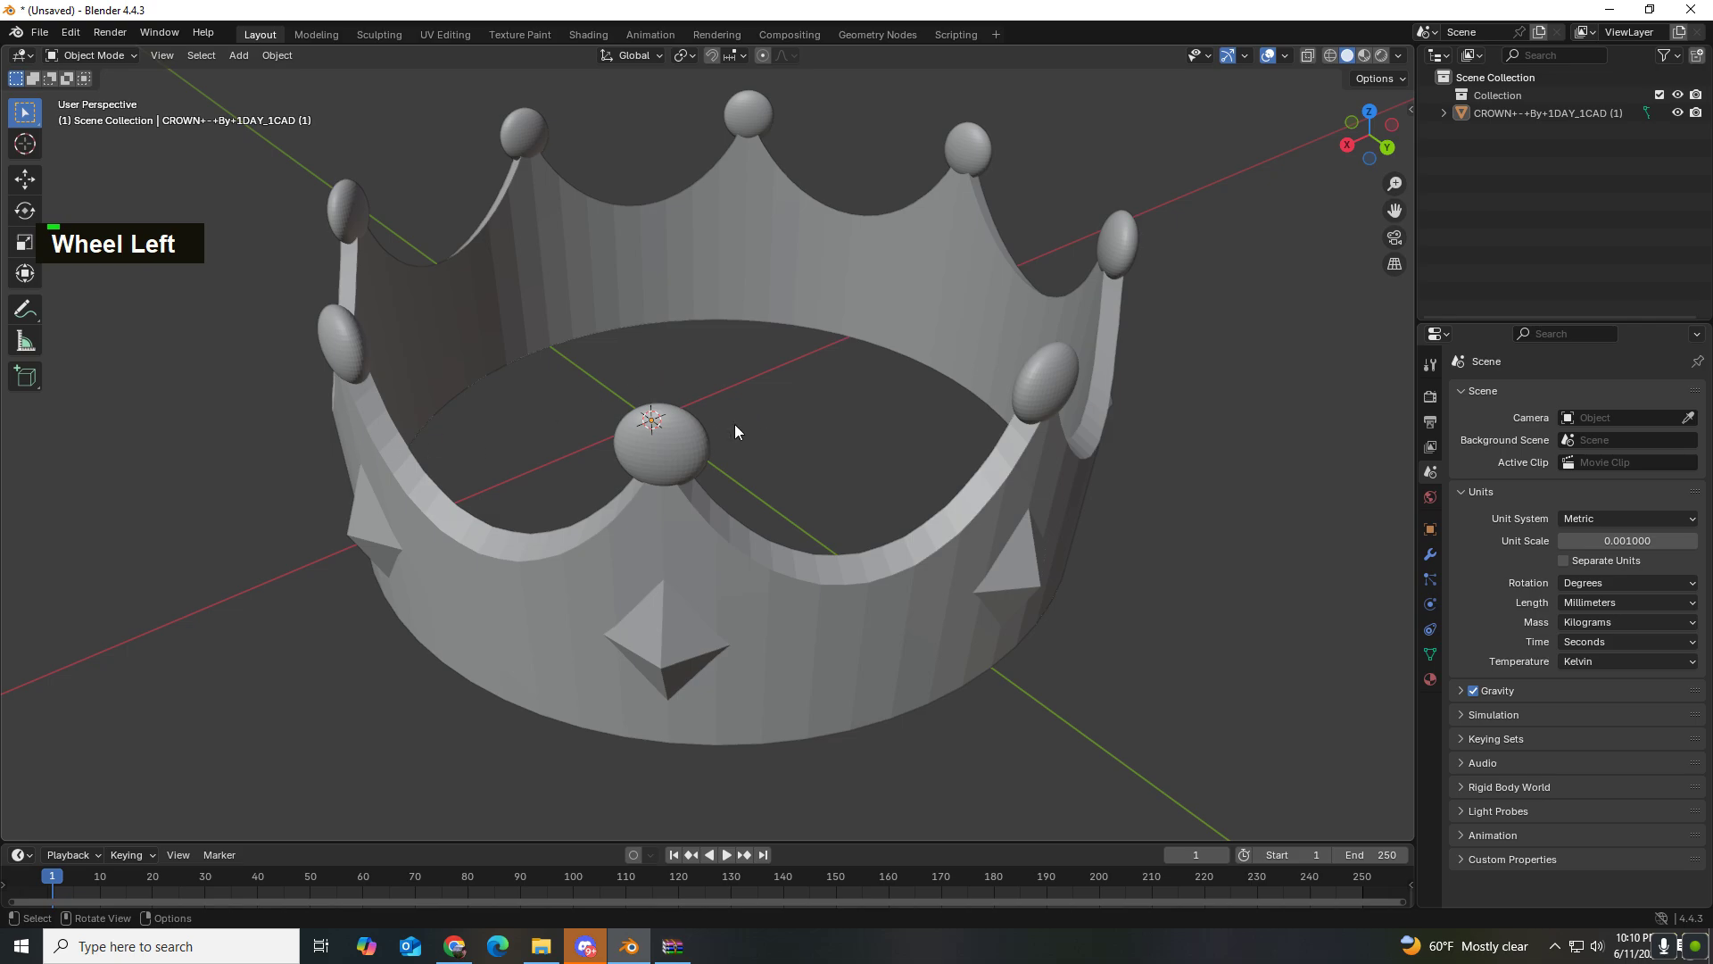
key(grave)
key(grave)
key(grave)
key(grave)
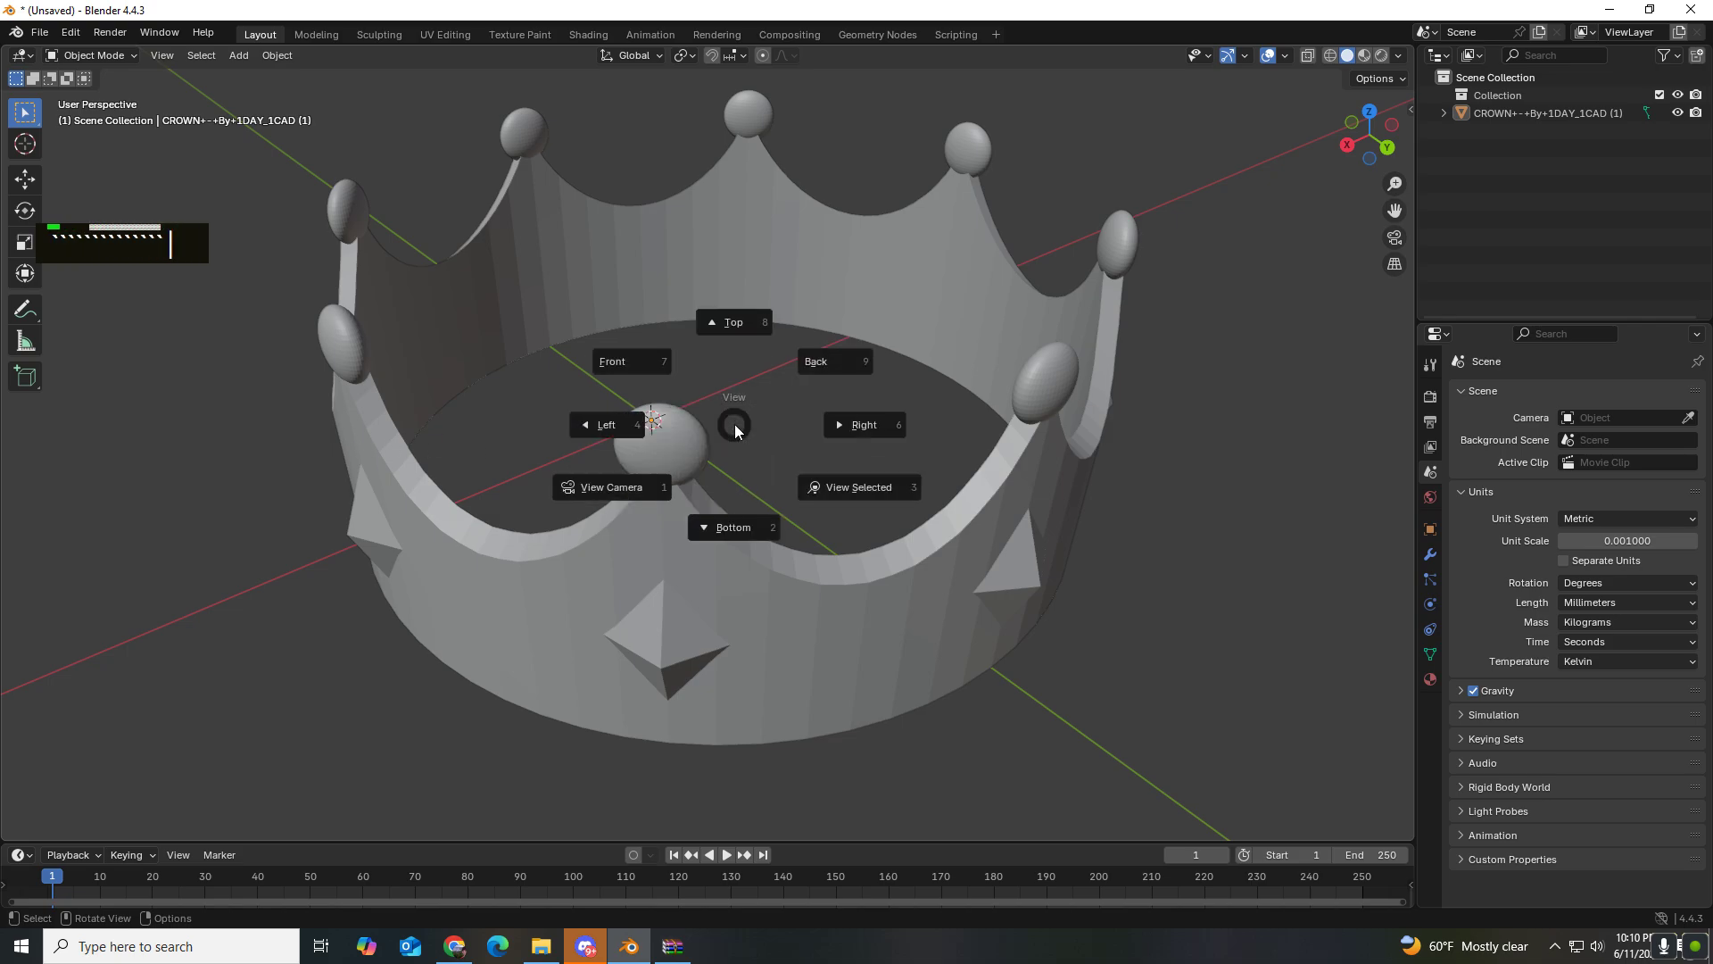
key(Escape)
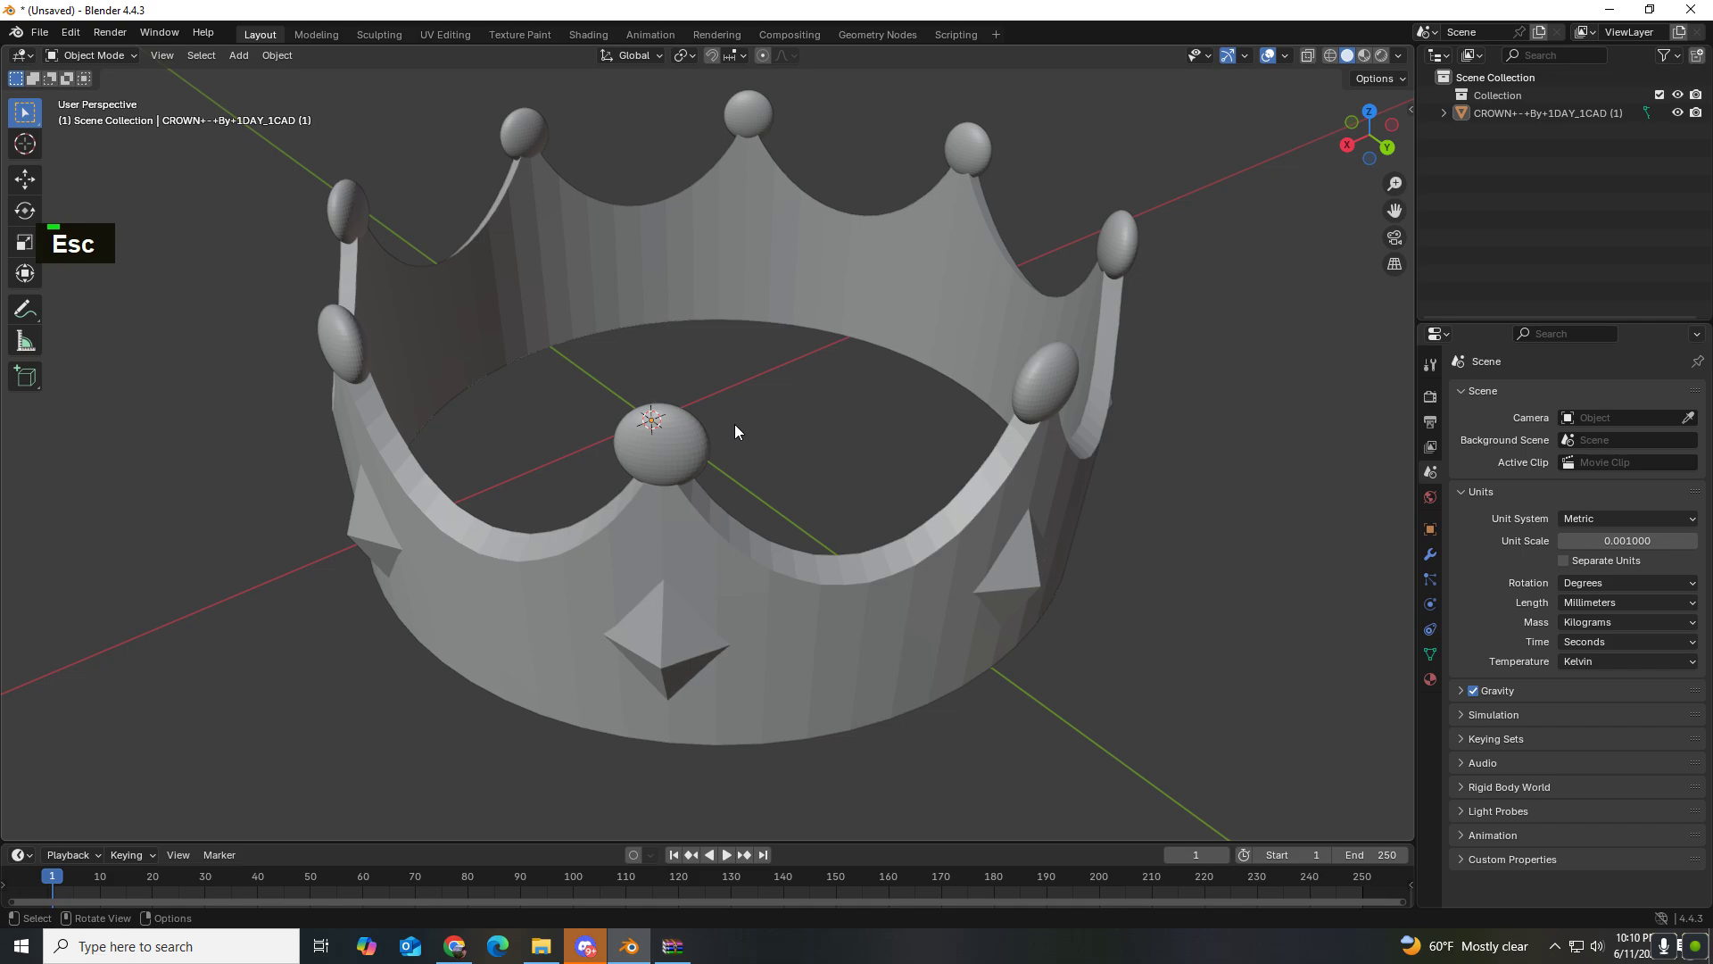
key(grave)
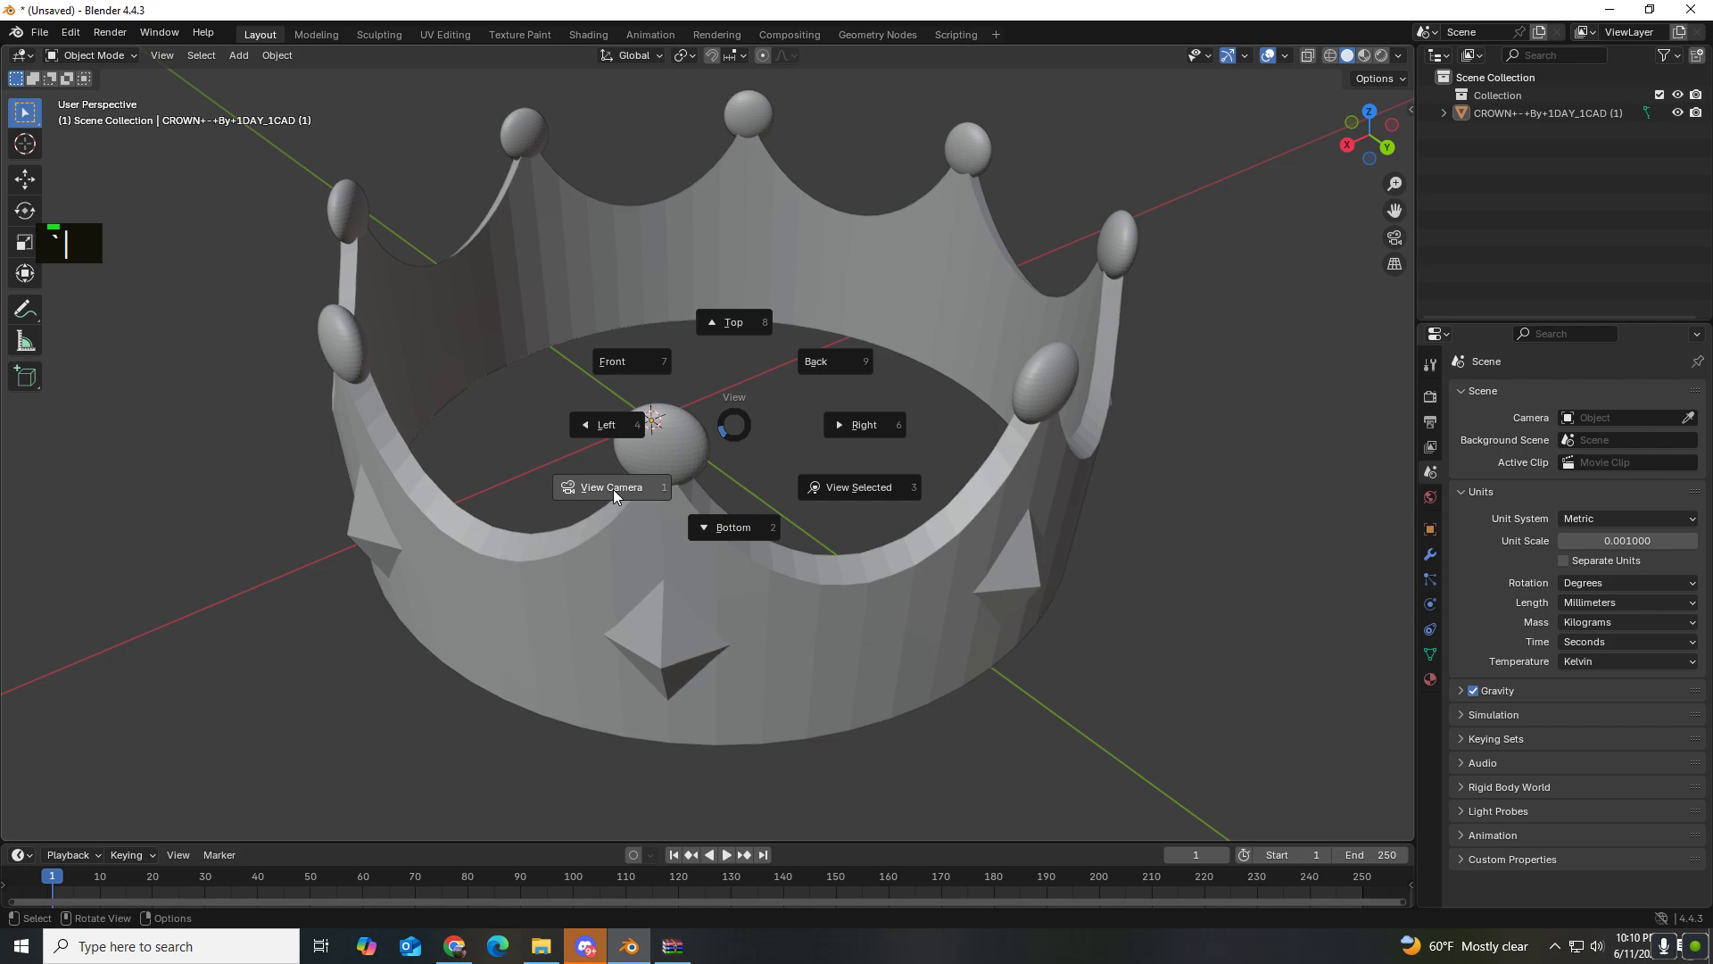
click(725, 526)
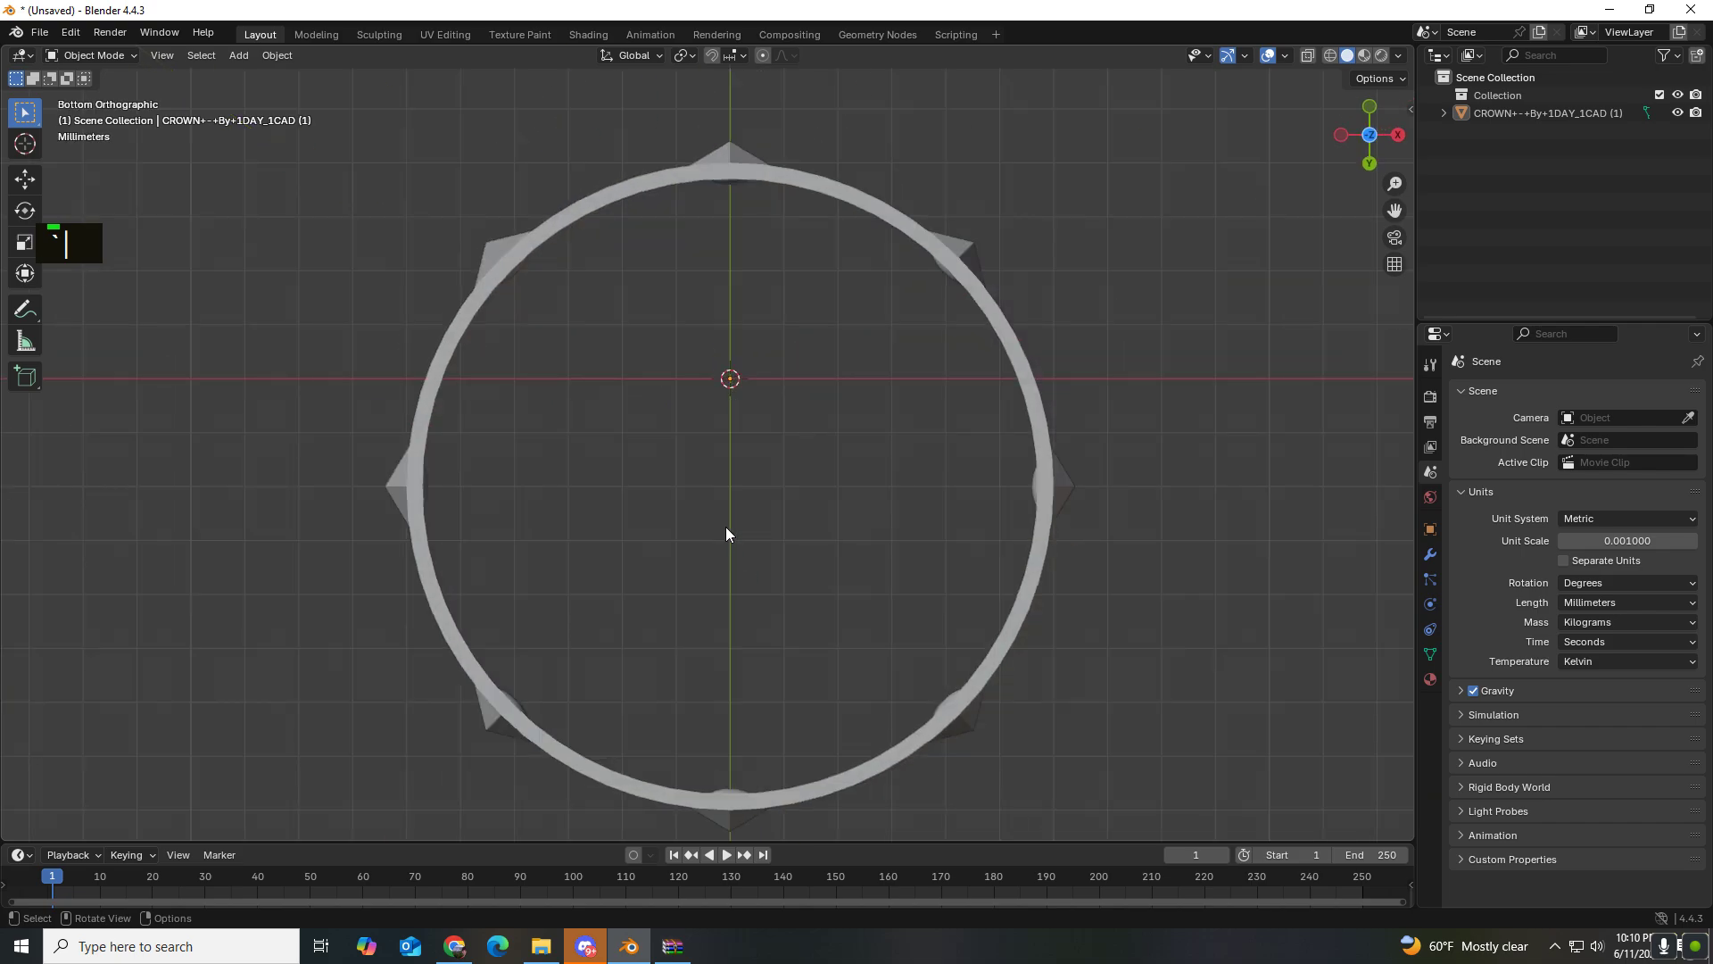
key(grave)
click(821, 464)
key(grave)
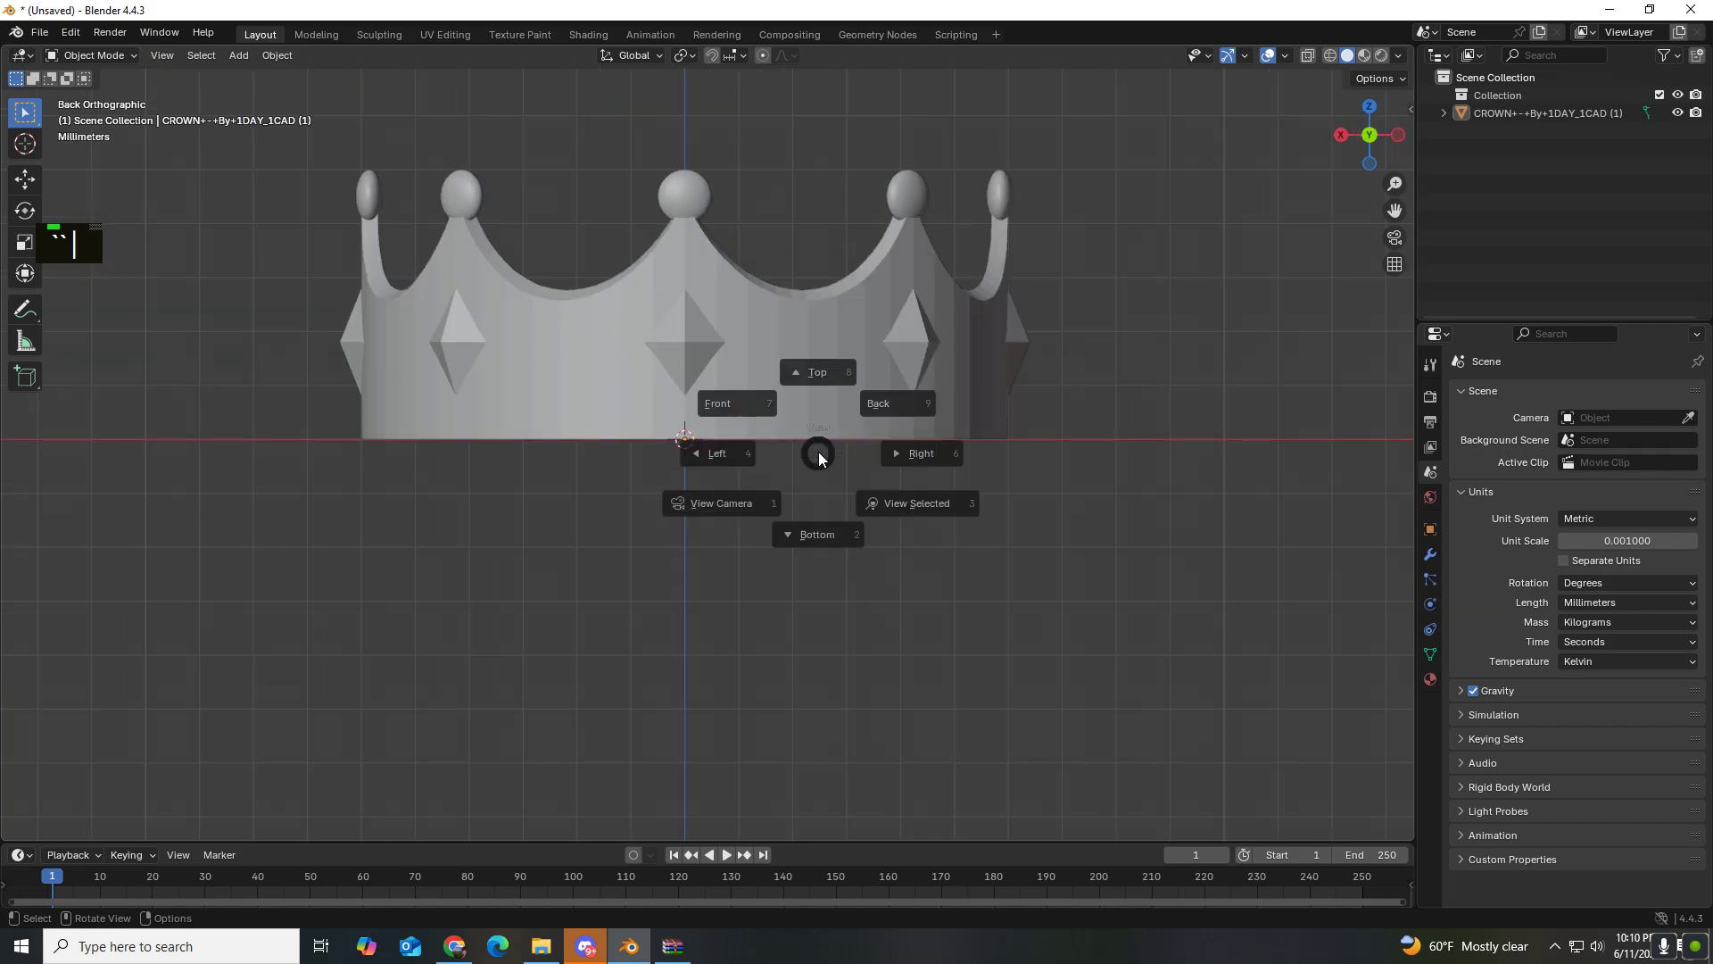
click(953, 459)
key(grave)
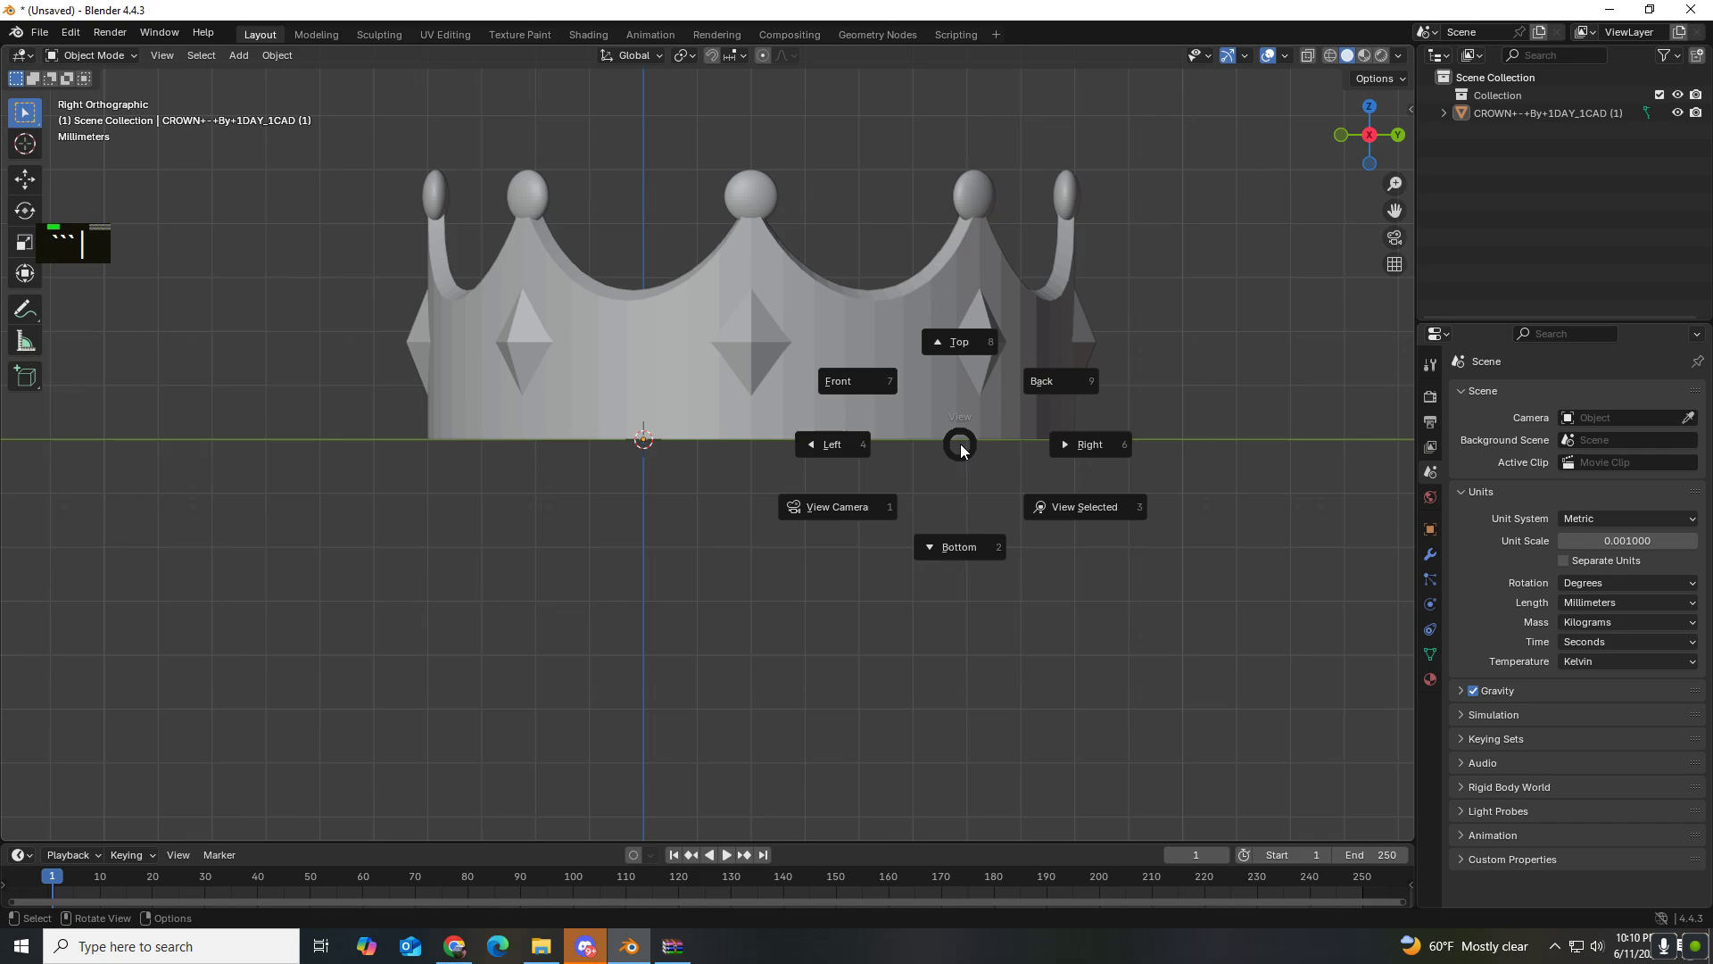
click(837, 451)
key(grave)
click(698, 350)
key(grave)
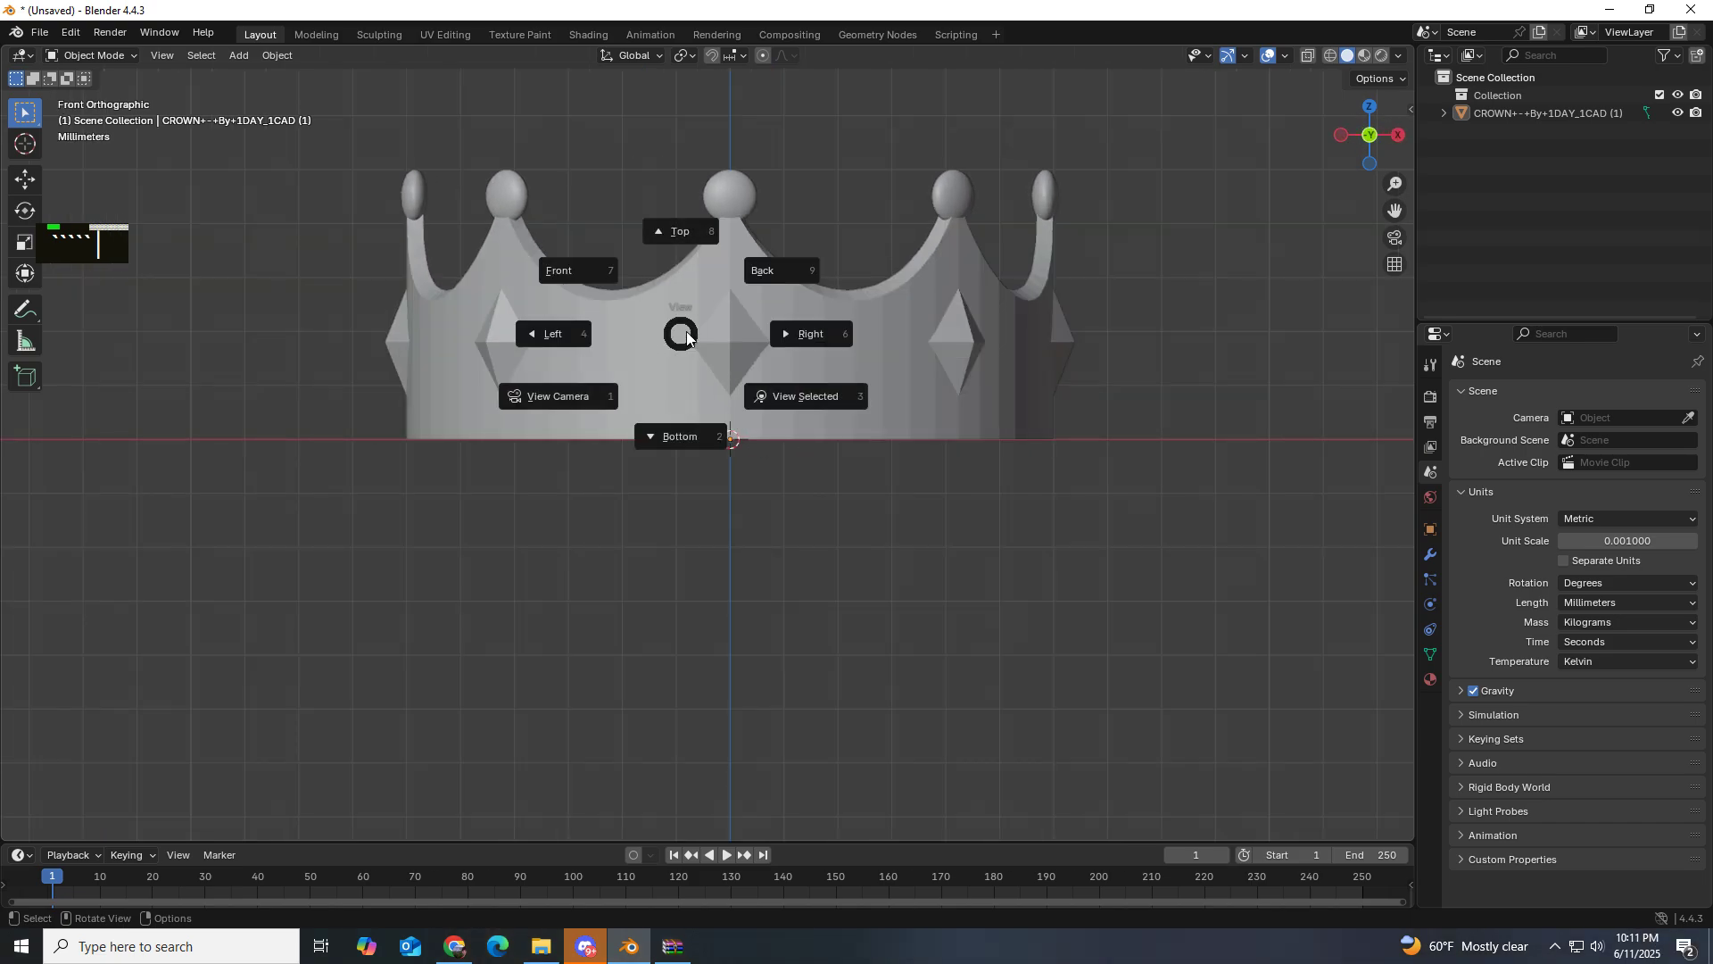
click(604, 287)
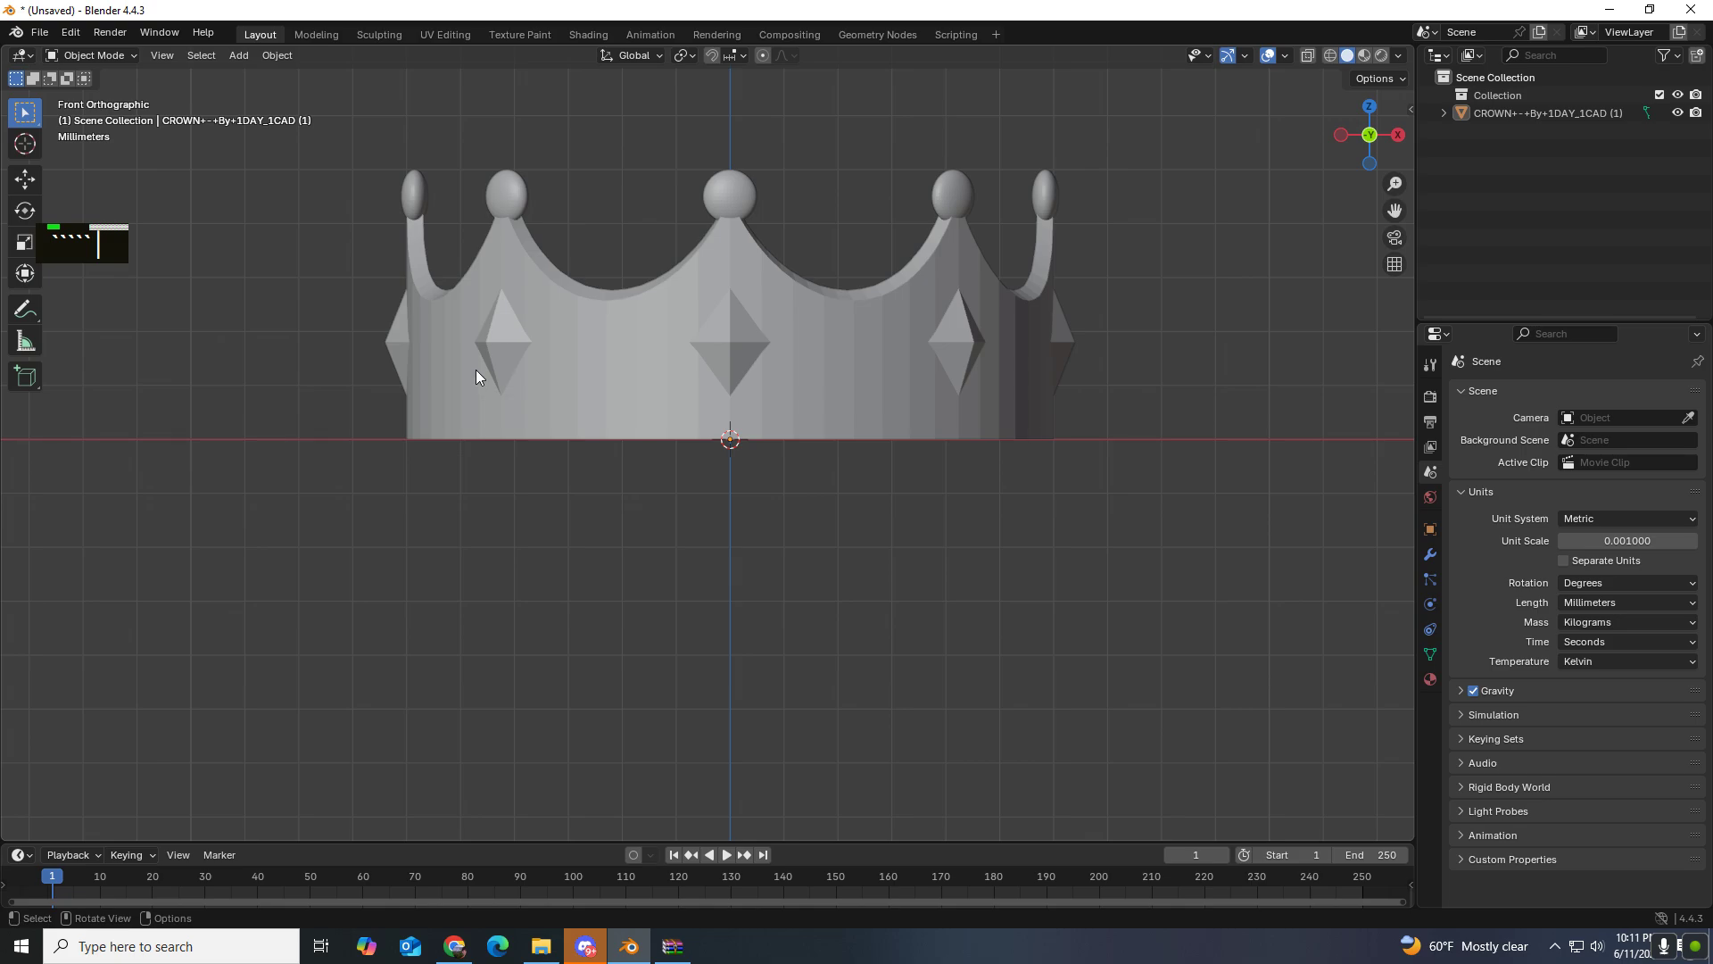
Step: Select the crown in a perspective view and enter Edit Mode
mouse_move(478, 374)
shift+middle_down()
mouse_move(496, 377)
mouse_move(567, 526)
mouse_move(275, 601)
mouse_move(671, 565)
mouse_move(773, 640)
mouse_move(143, 655)
mouse_move(173, 288)
mouse_move(500, 280)
mouse_move(763, 321)
mouse_move(715, 610)
mouse_move(497, 529)
mouse_move(180, 565)
mouse_move(341, 398)
mouse_move(482, 388)
shift+middle_up()
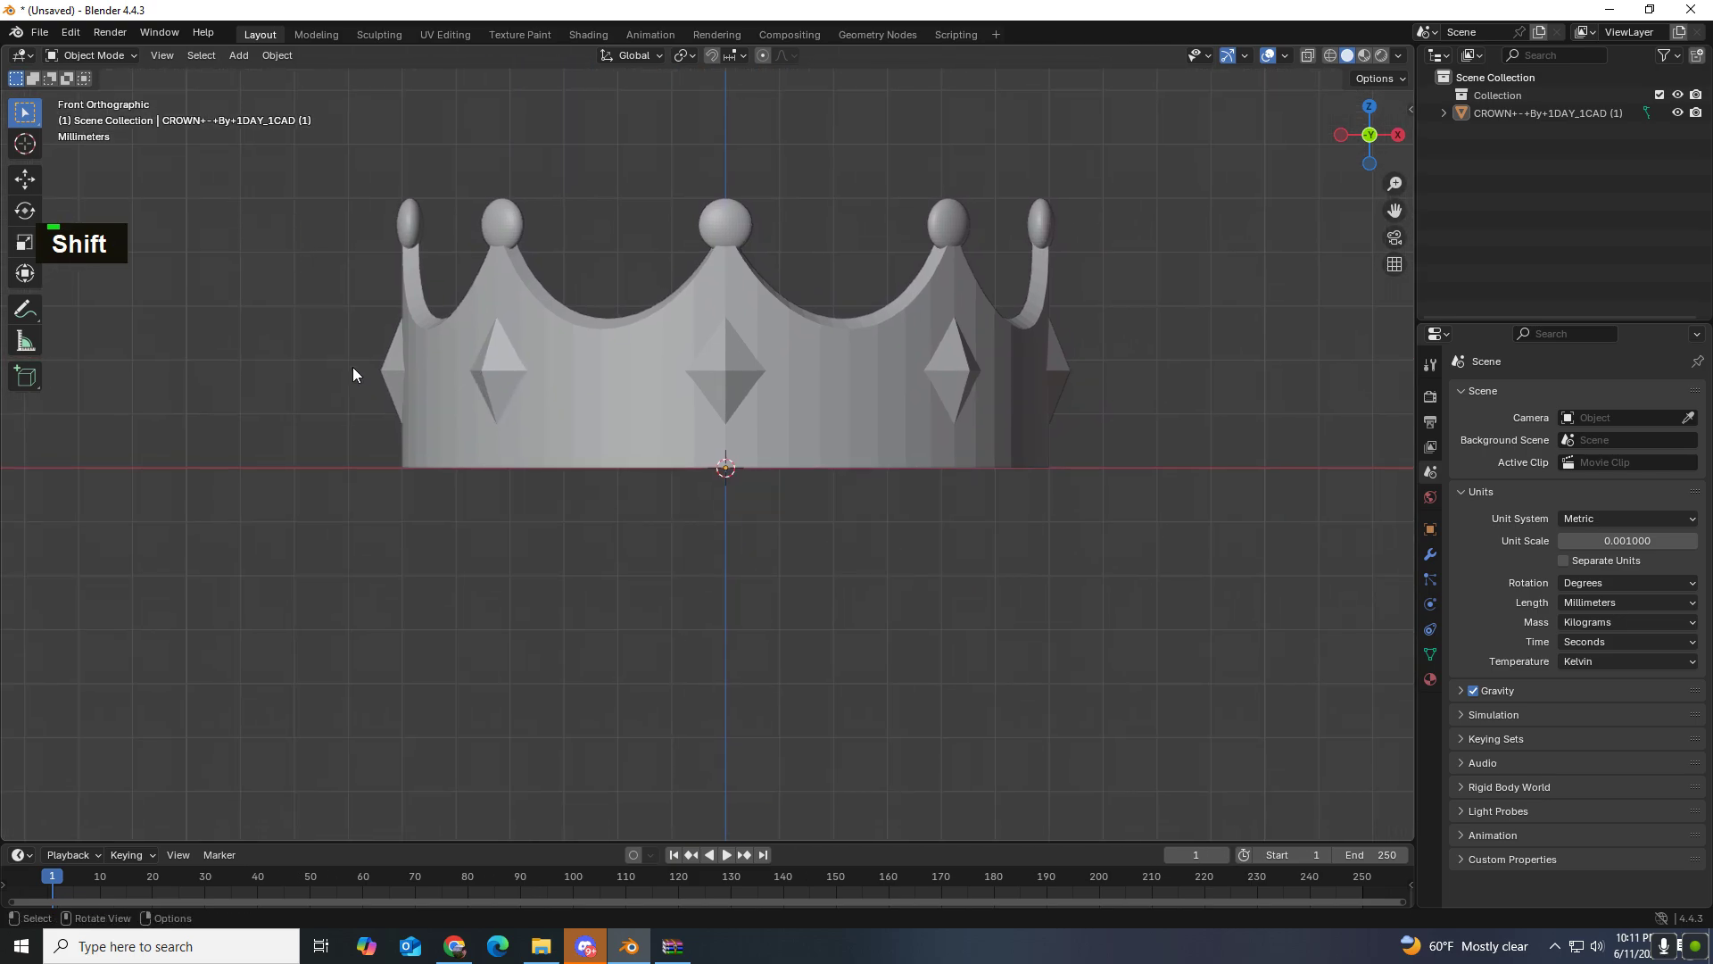
middle_drag(354, 374, 521, 446)
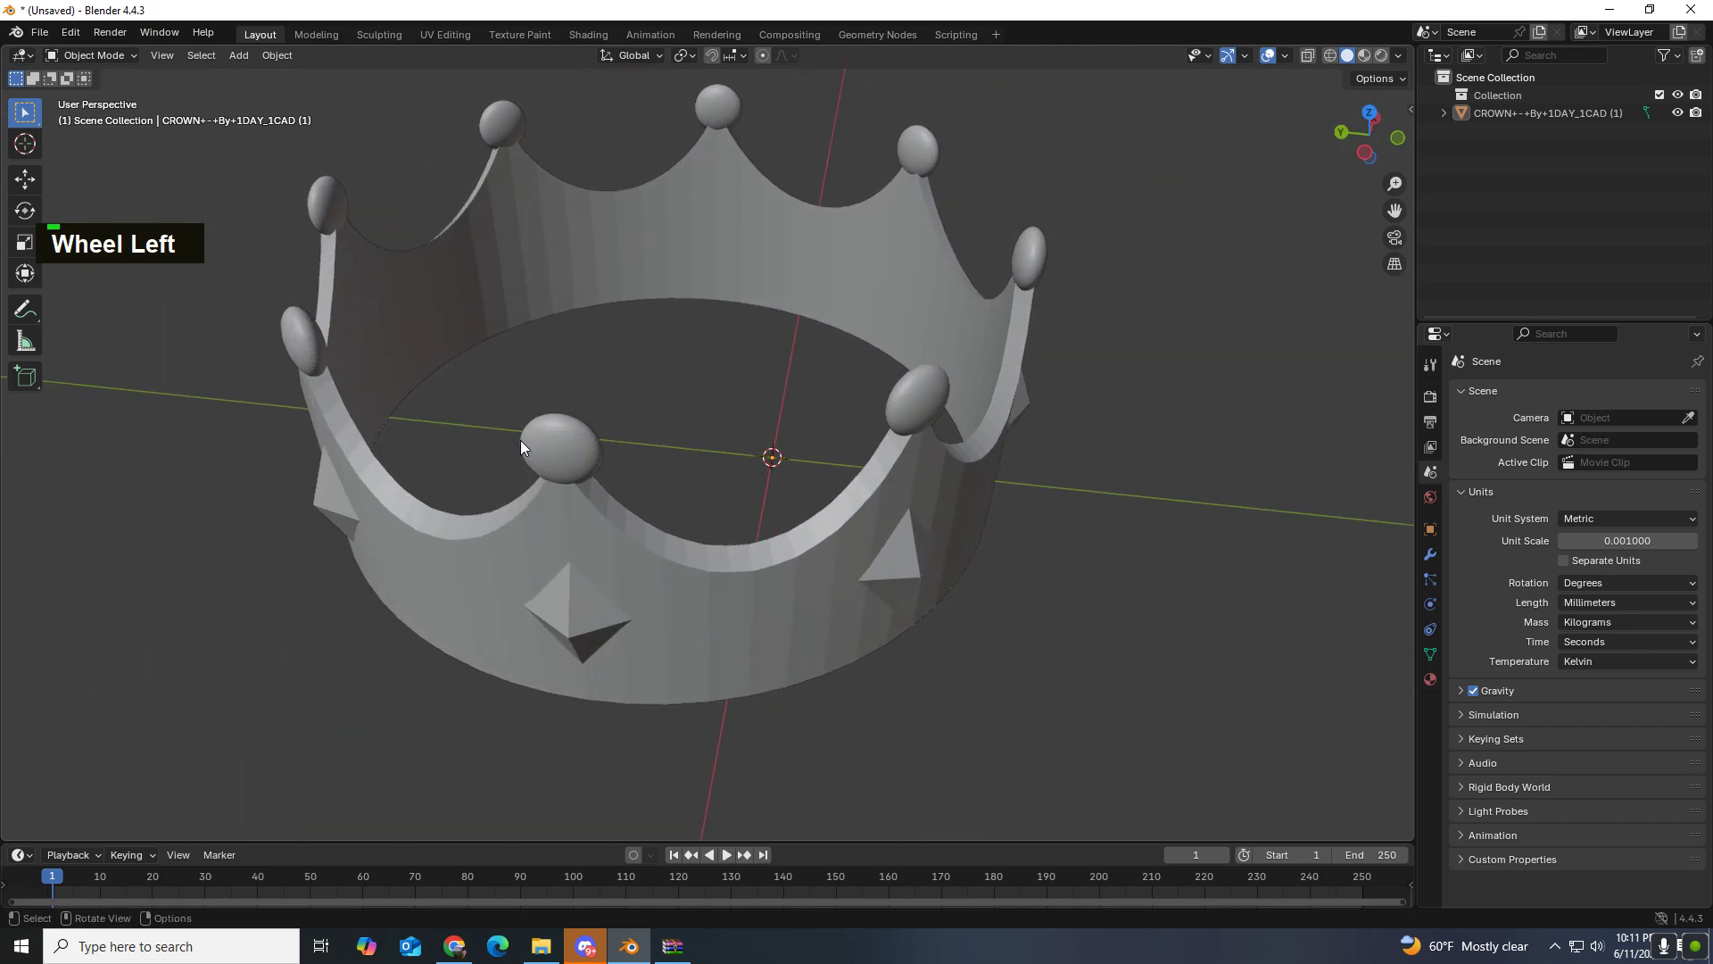
shift+middle_drag(414, 416, 468, 469)
shift+scroll(468, 462, left, 2)
scroll(625, 448, down, 3)
scroll(627, 448, up, 6)
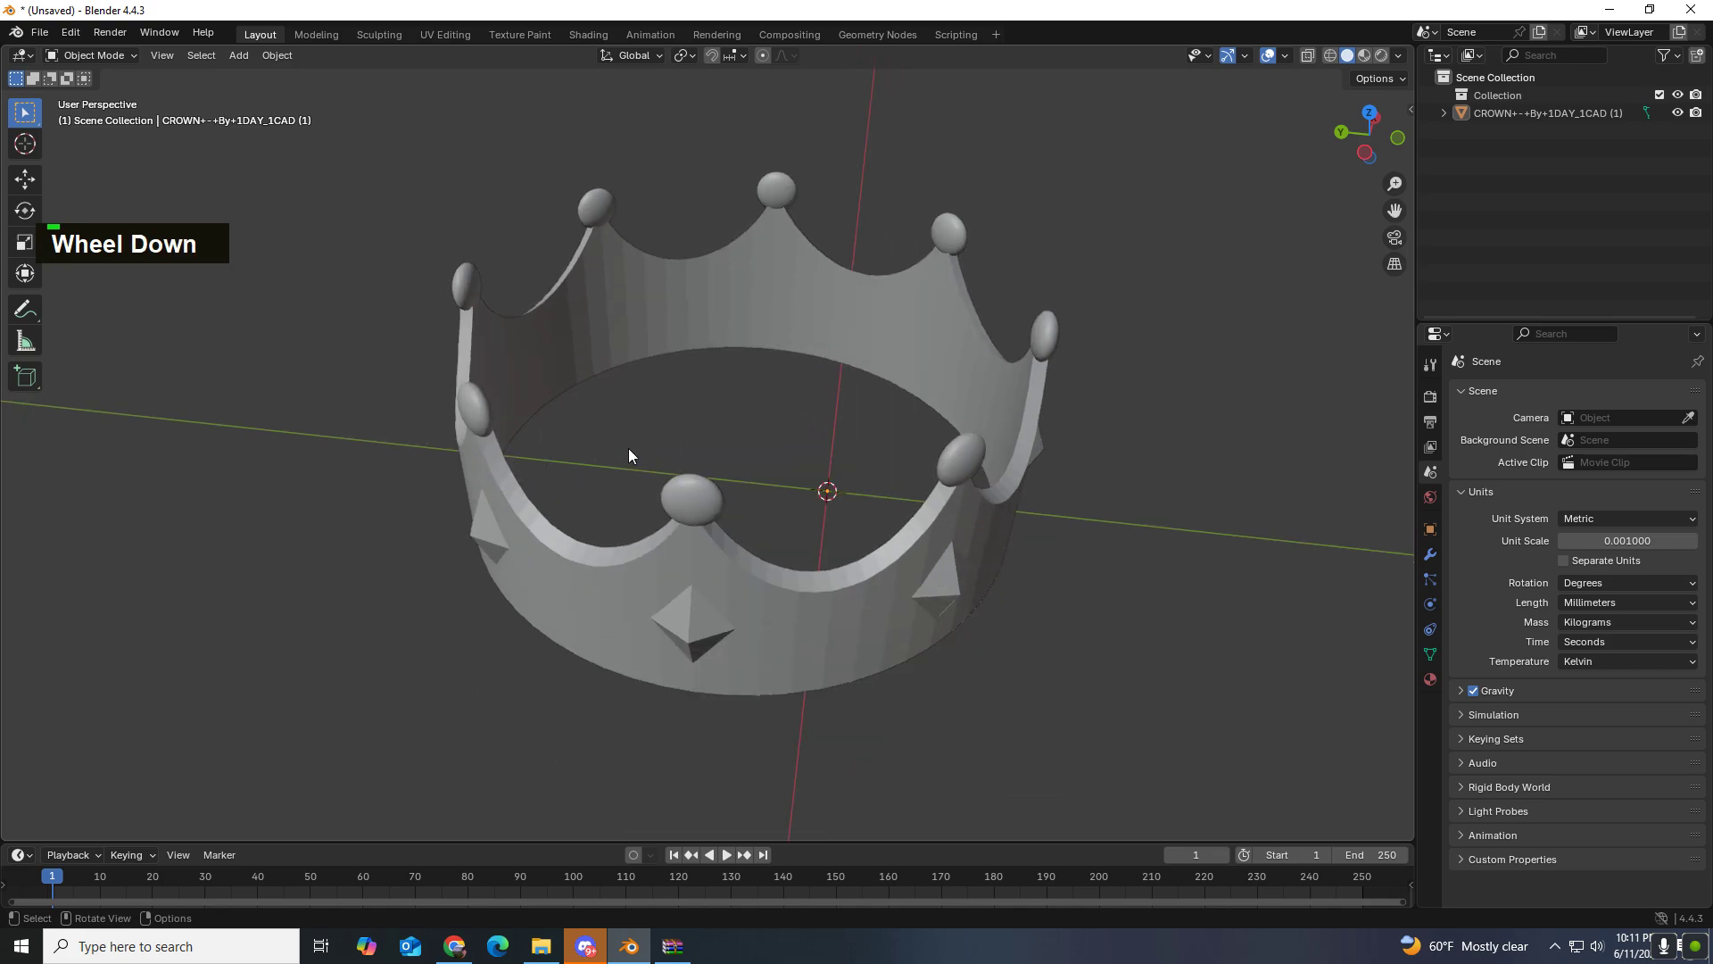
scroll(629, 448, down, 4)
click(631, 334)
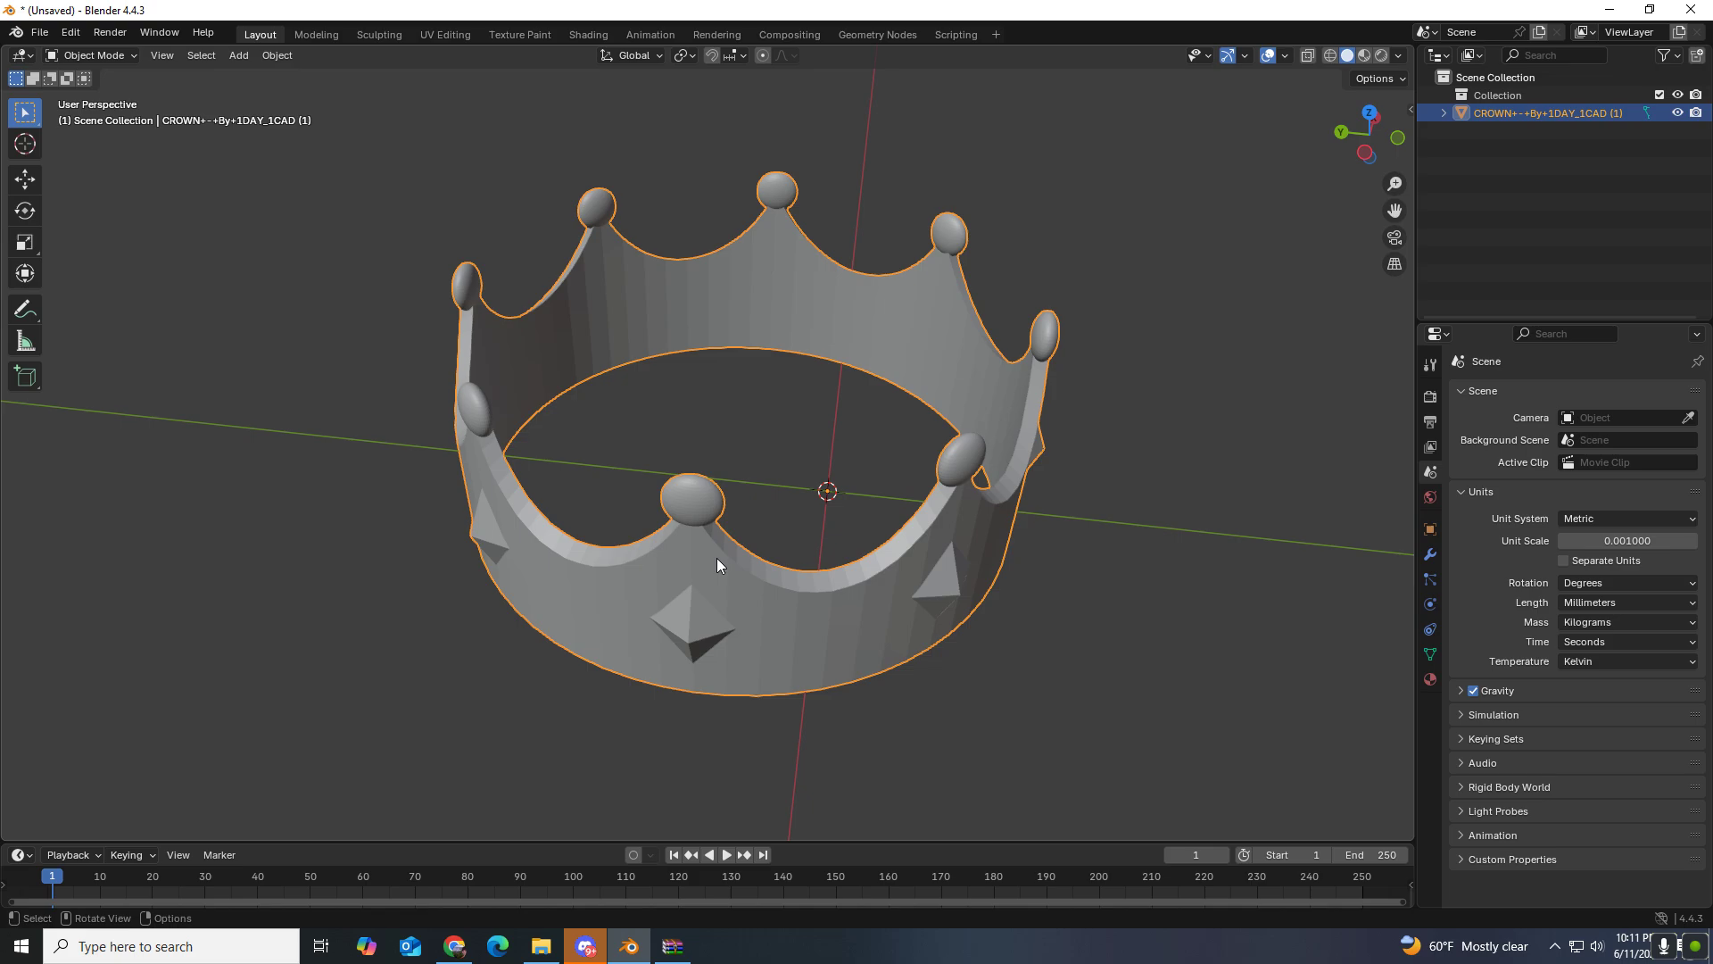
key(Tab)
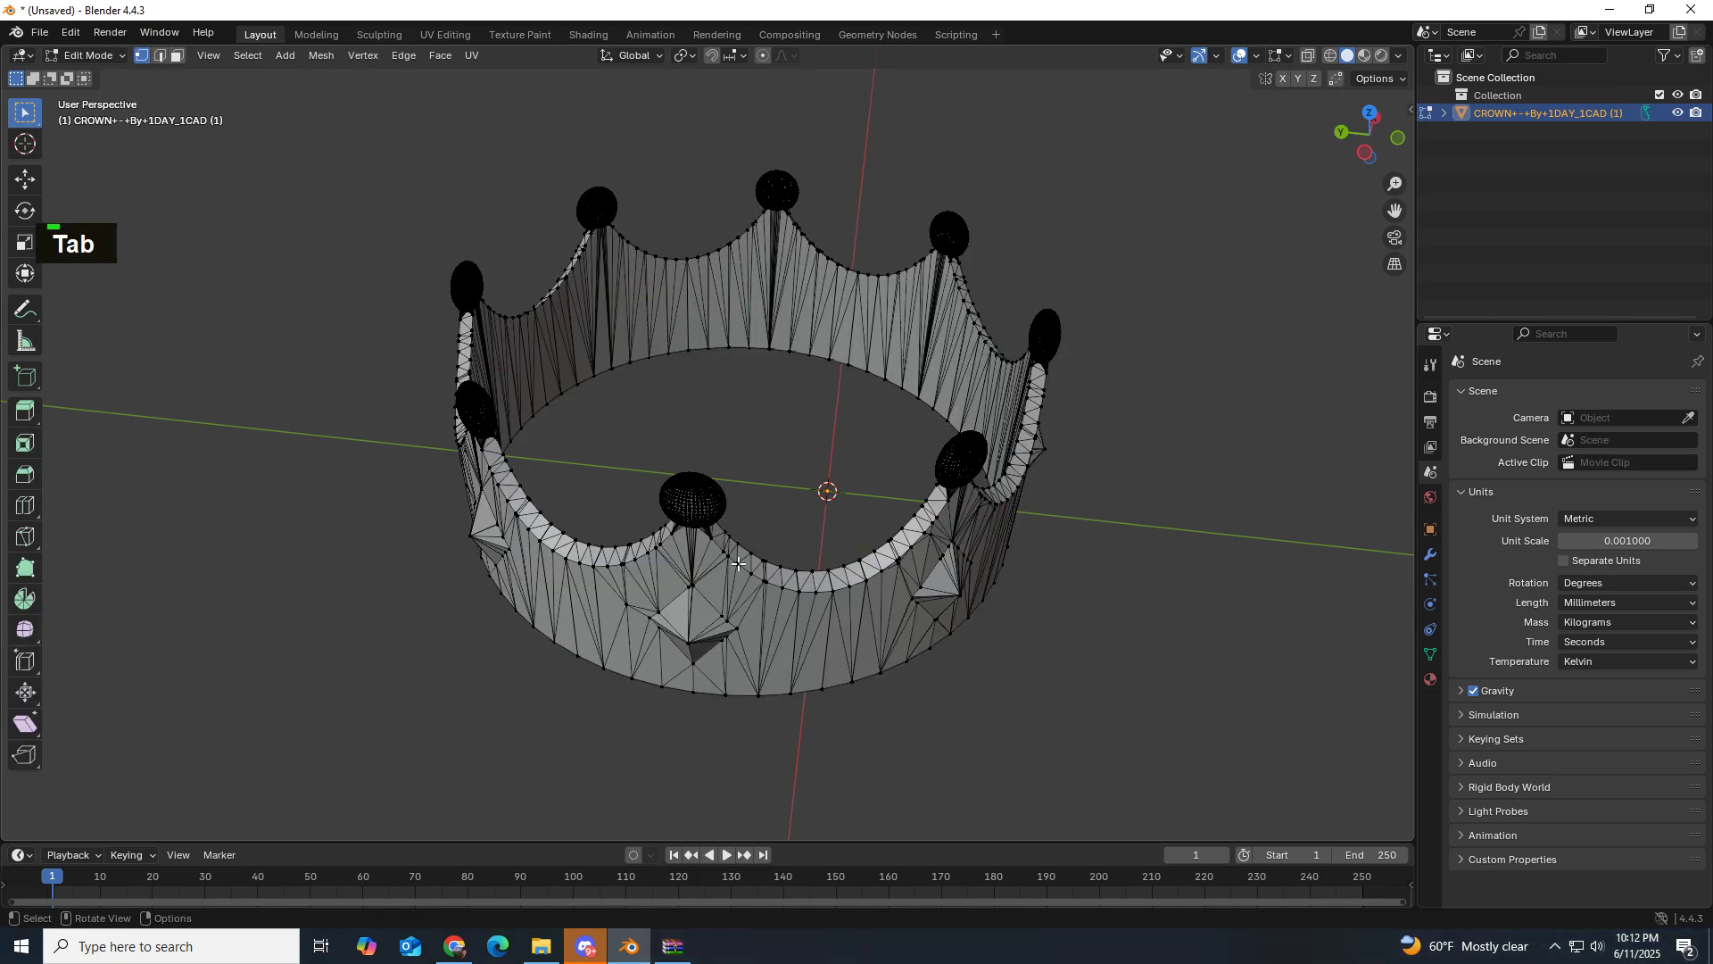
Step: Toggle the crown between Object Mode and Edit Mode, ending in Edit Mode
click(87, 55)
click(107, 81)
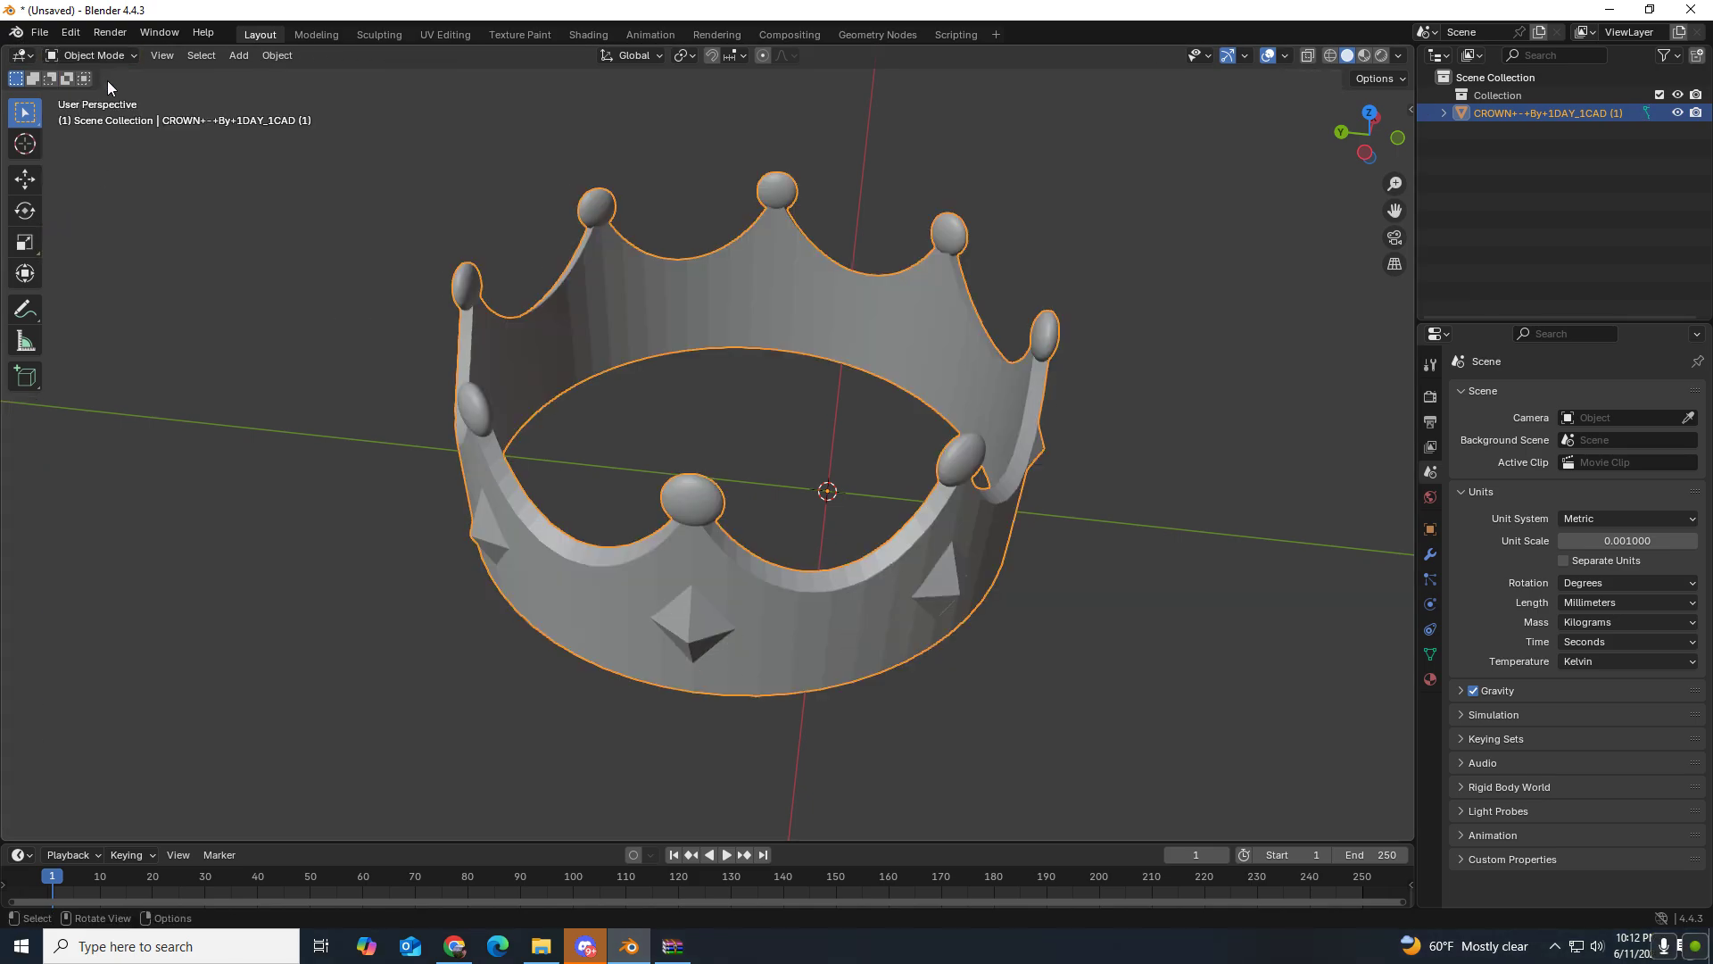
click(122, 56)
click(107, 96)
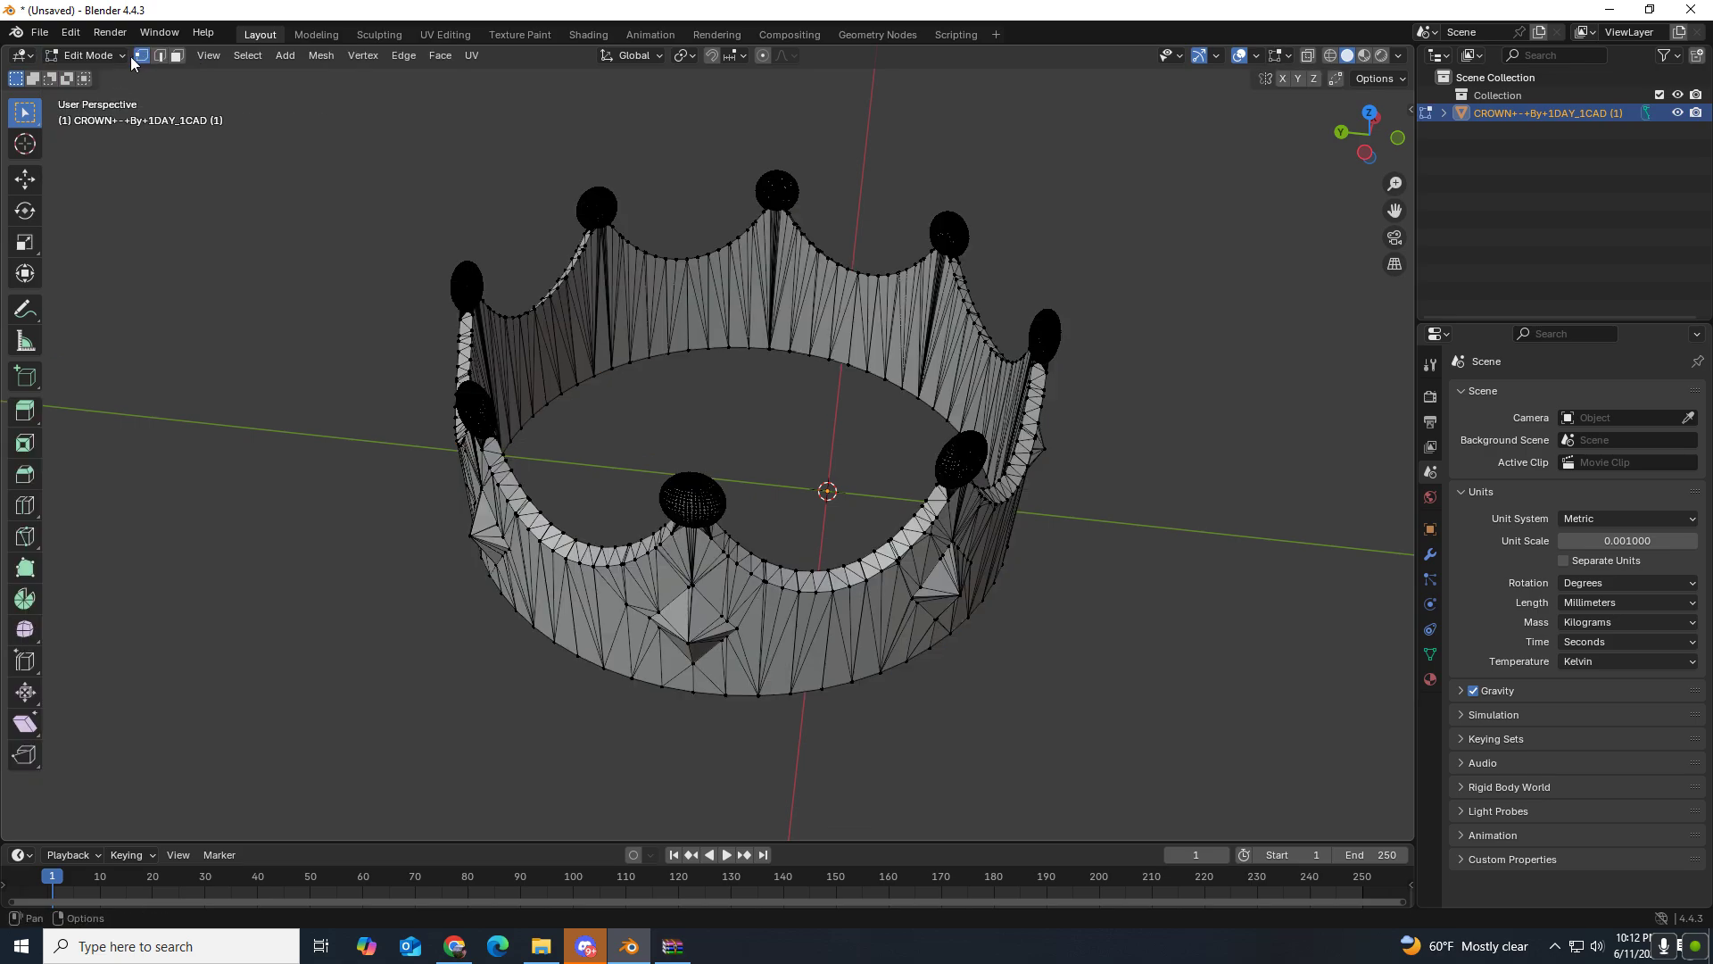
click(124, 55)
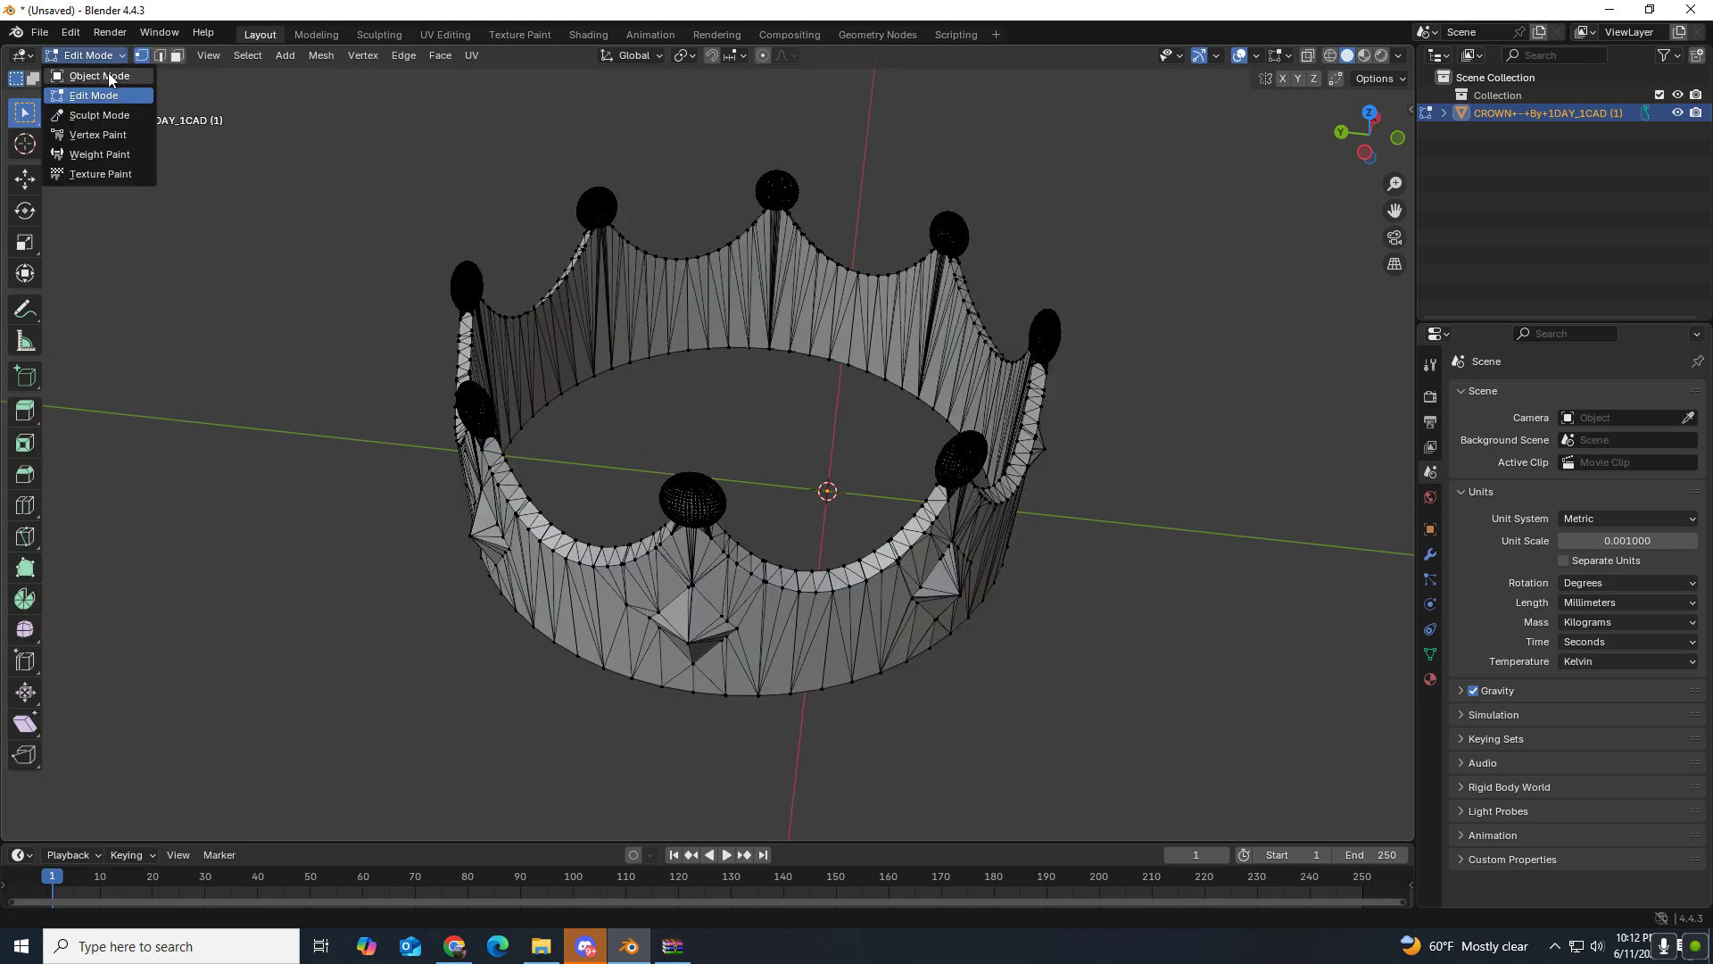
click(108, 75)
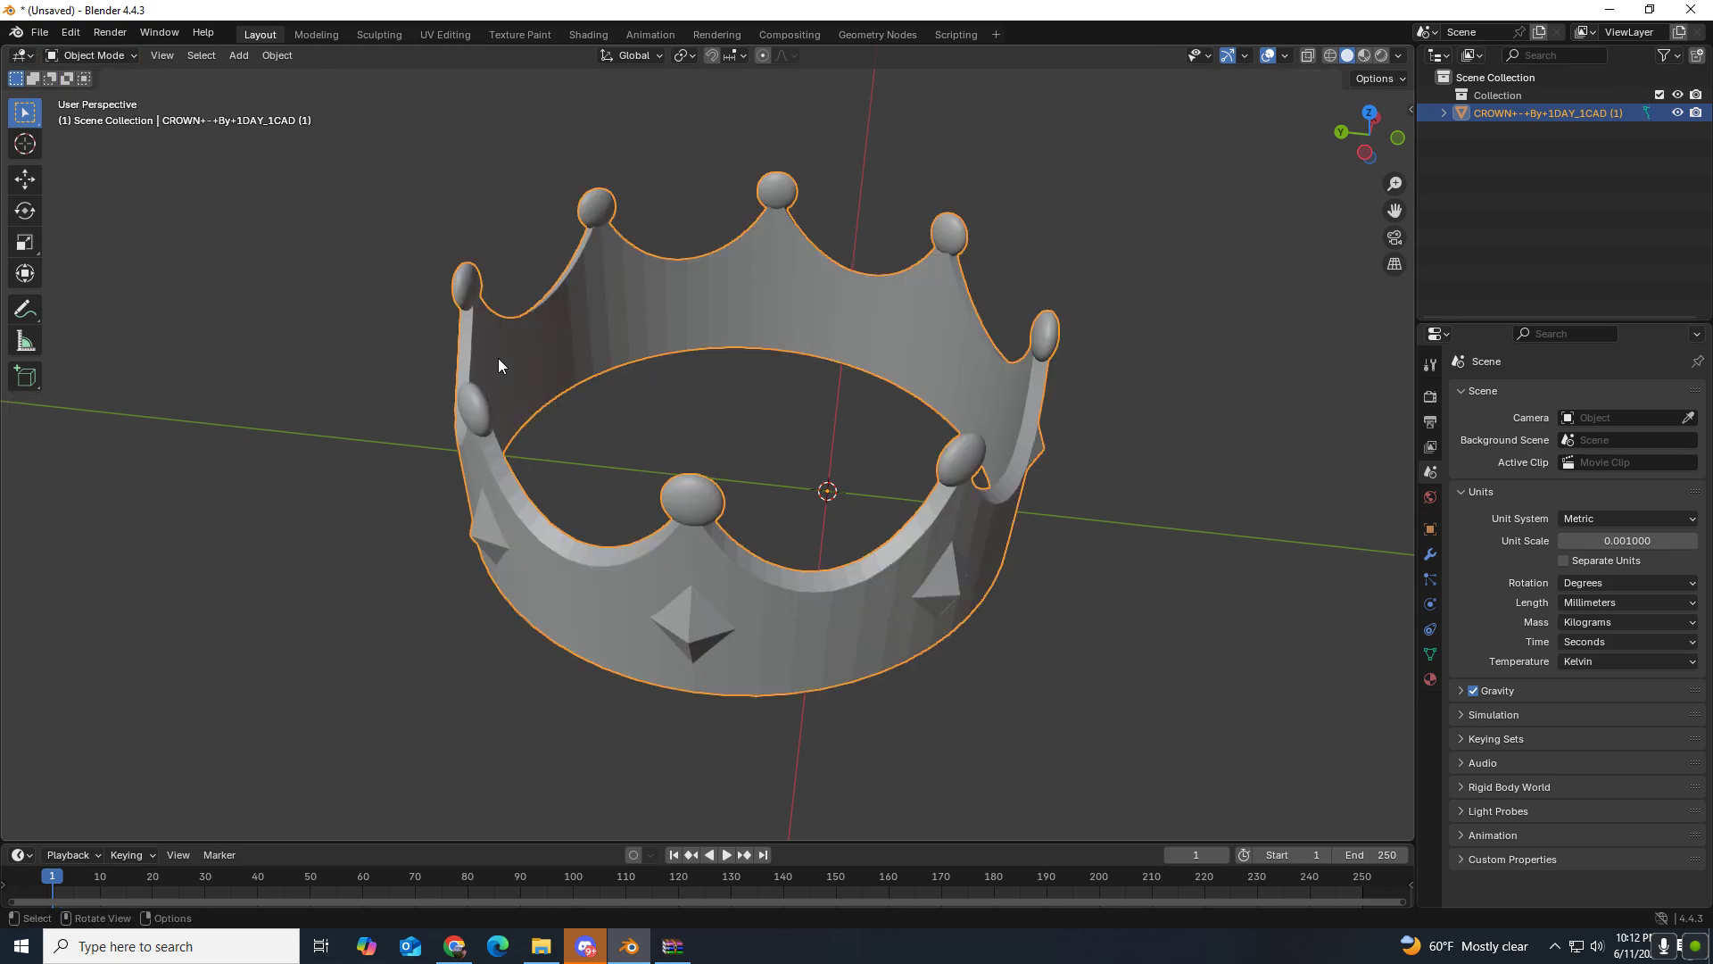
key(Tab)
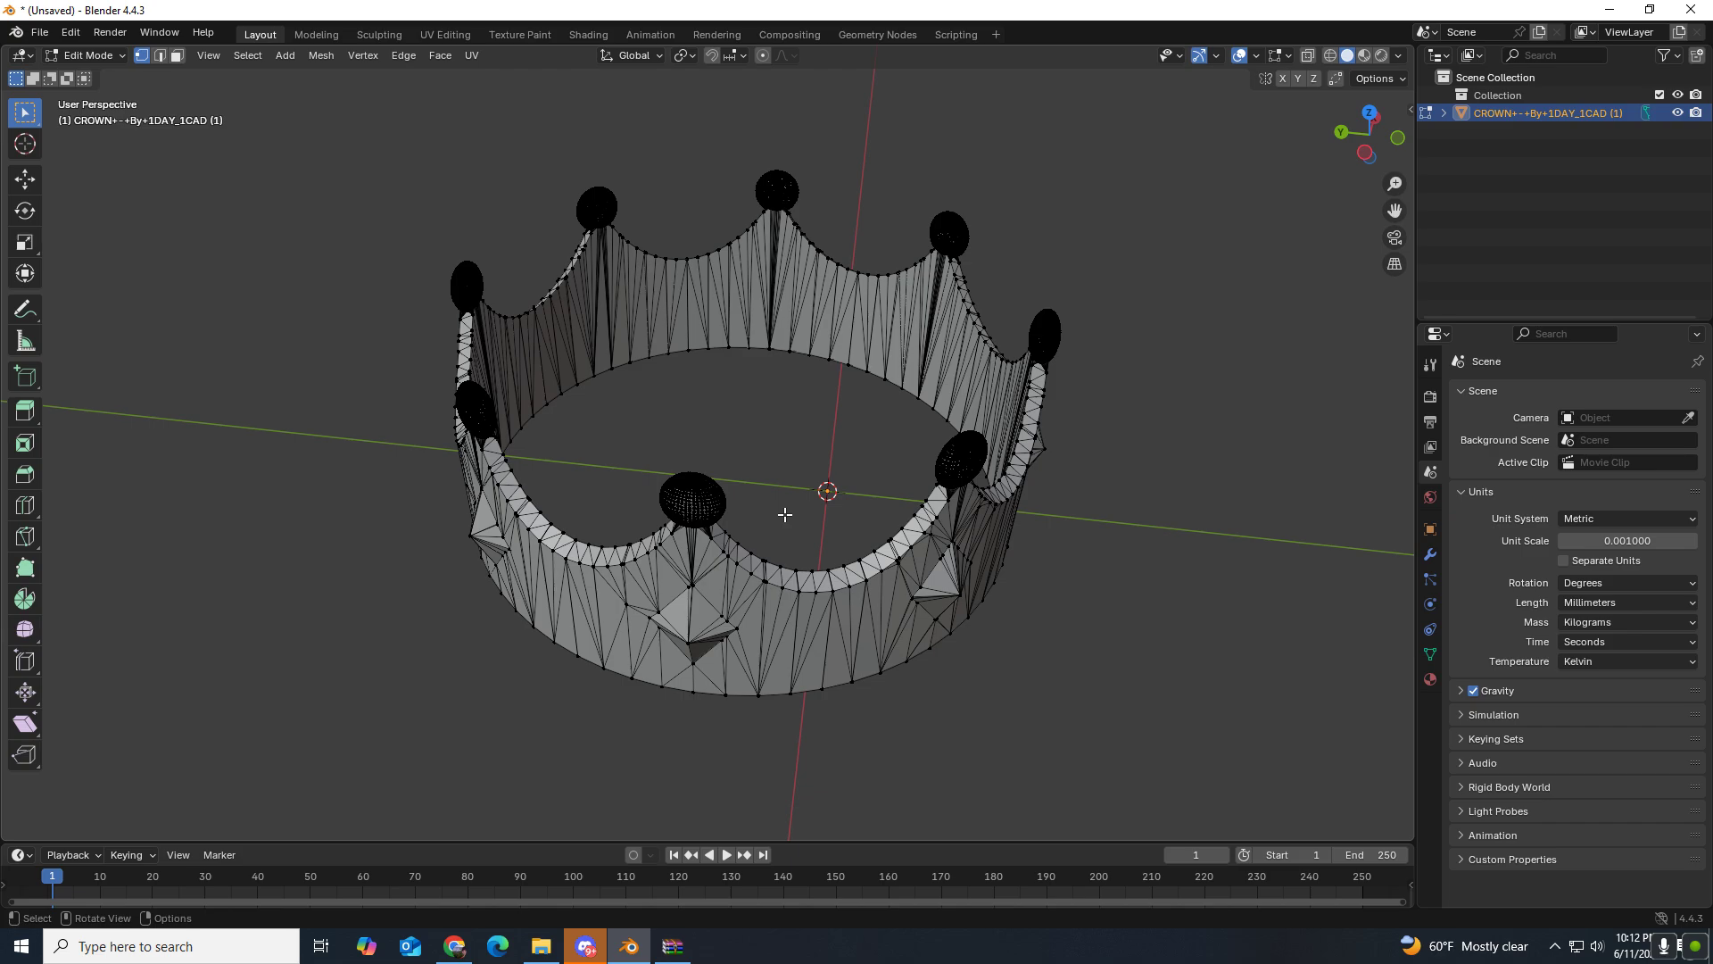
Step: Enable the Face Orientation overlay in the viewport
click(1256, 57)
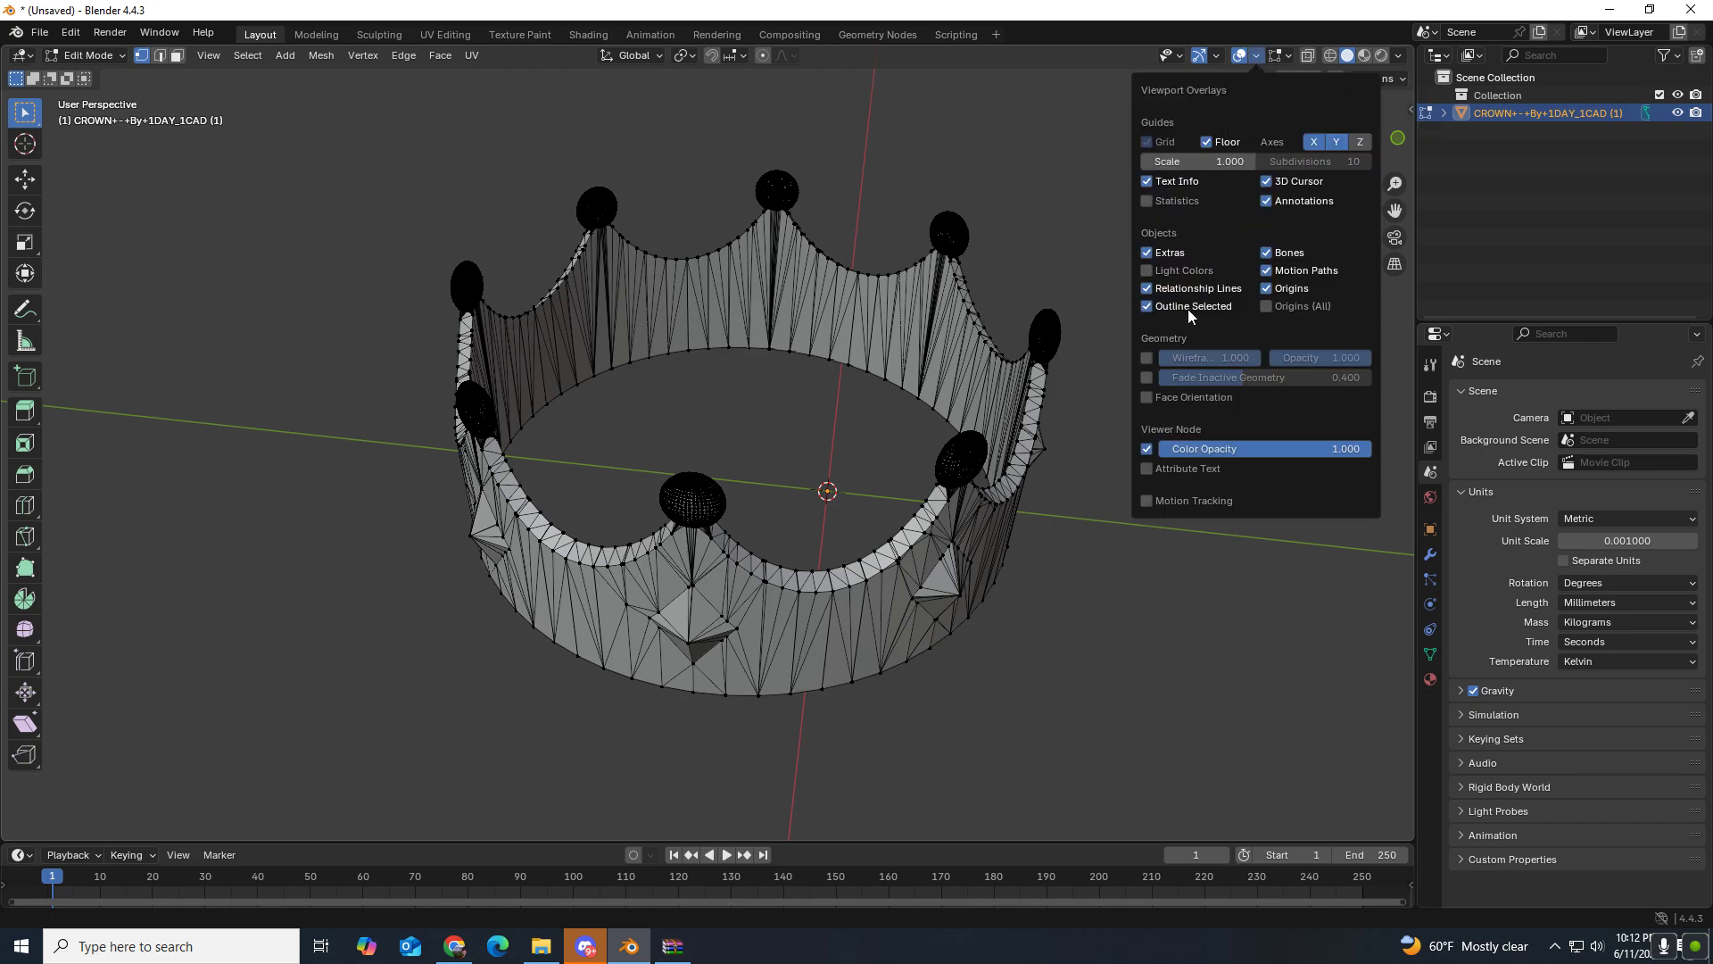
click(1148, 397)
click(1255, 49)
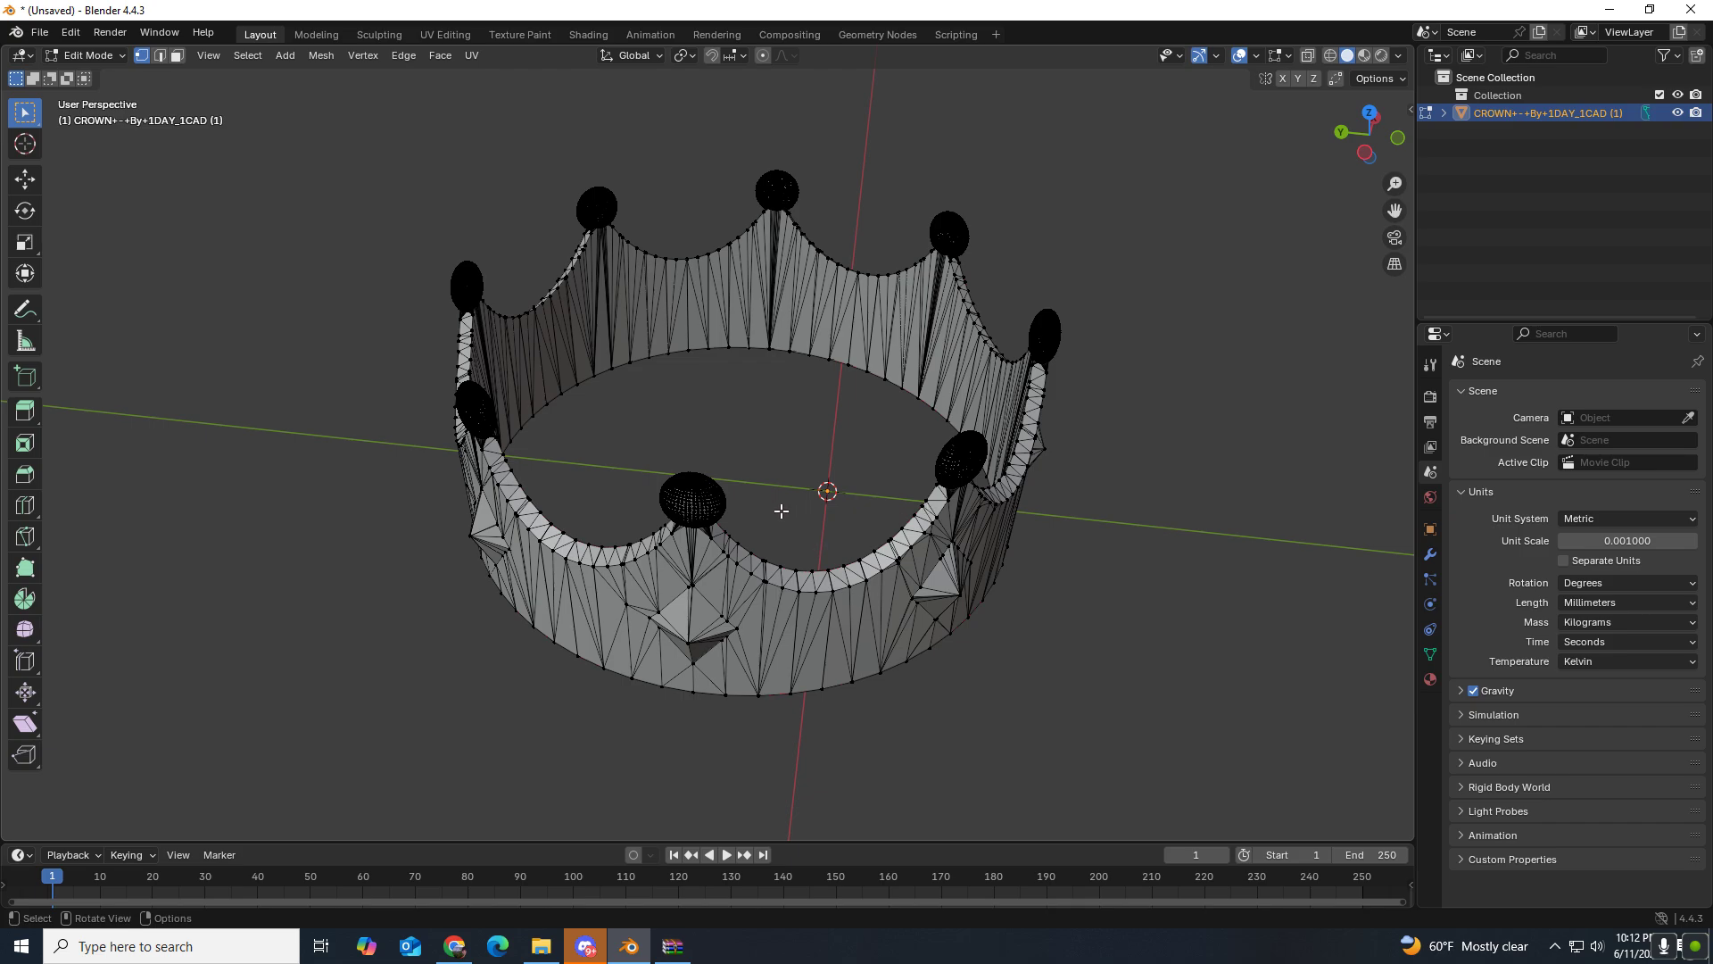
Step: Switch to face selection and flip the normals of the upper right facet on the crown's front diamond
key(3)
click(709, 592)
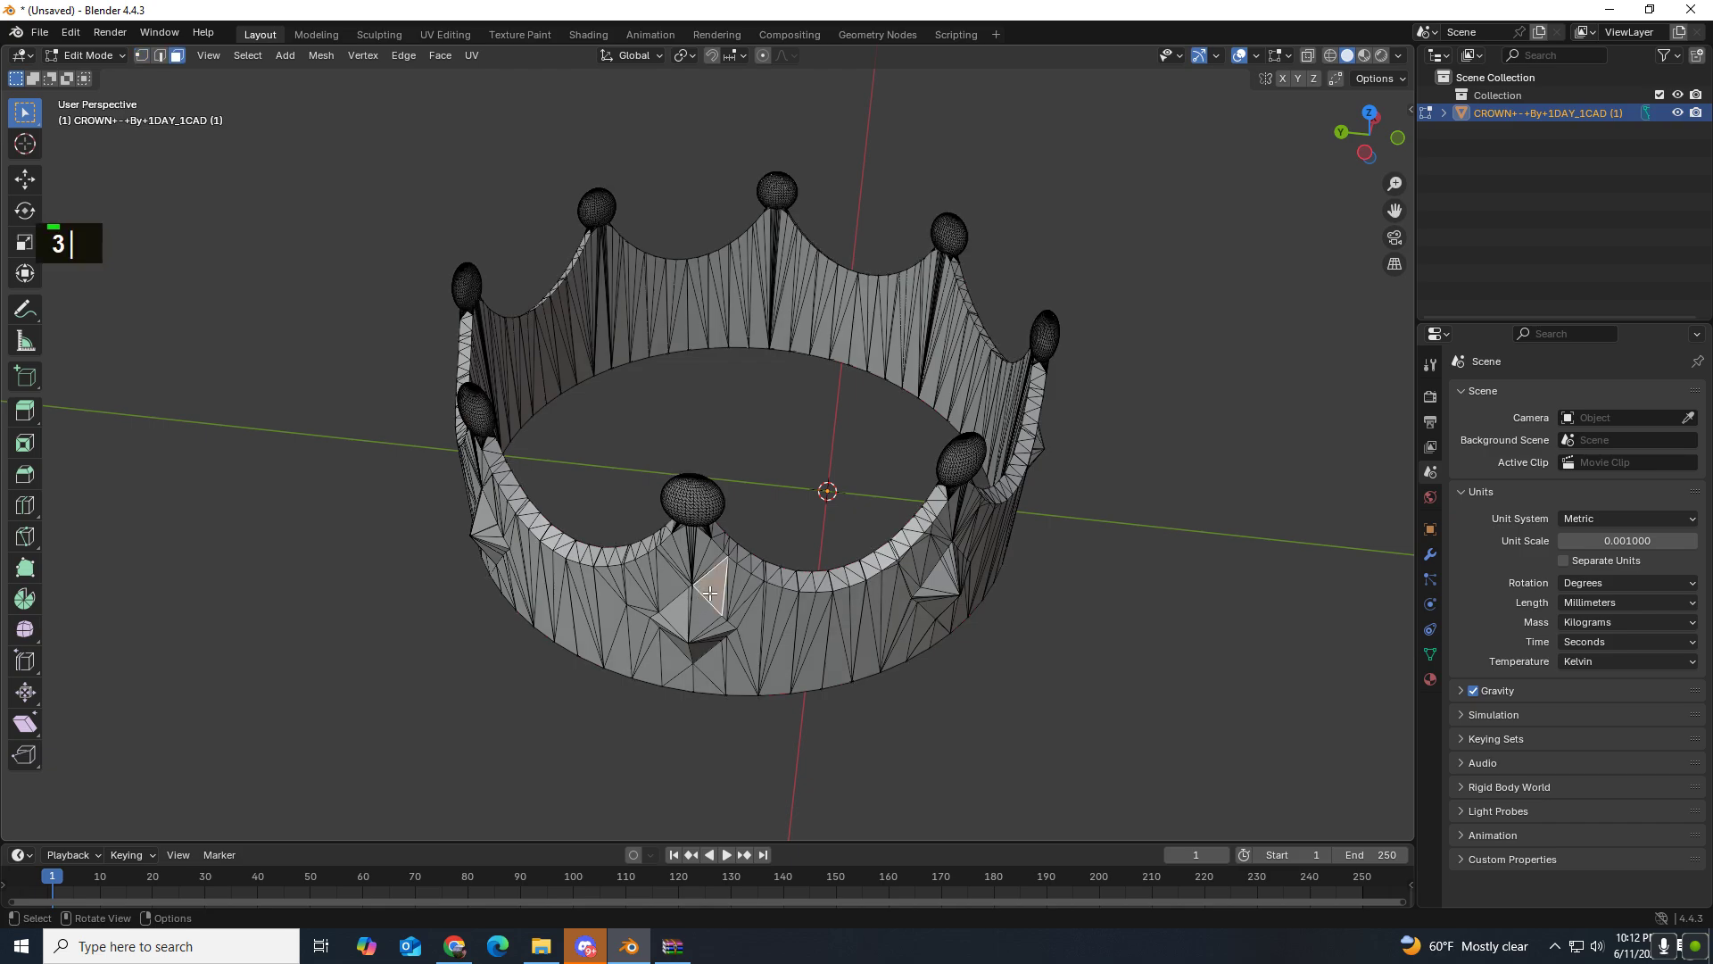
right_click(709, 593)
click(692, 646)
scroll(678, 648, up, 3)
middle_drag(658, 643, 507, 596)
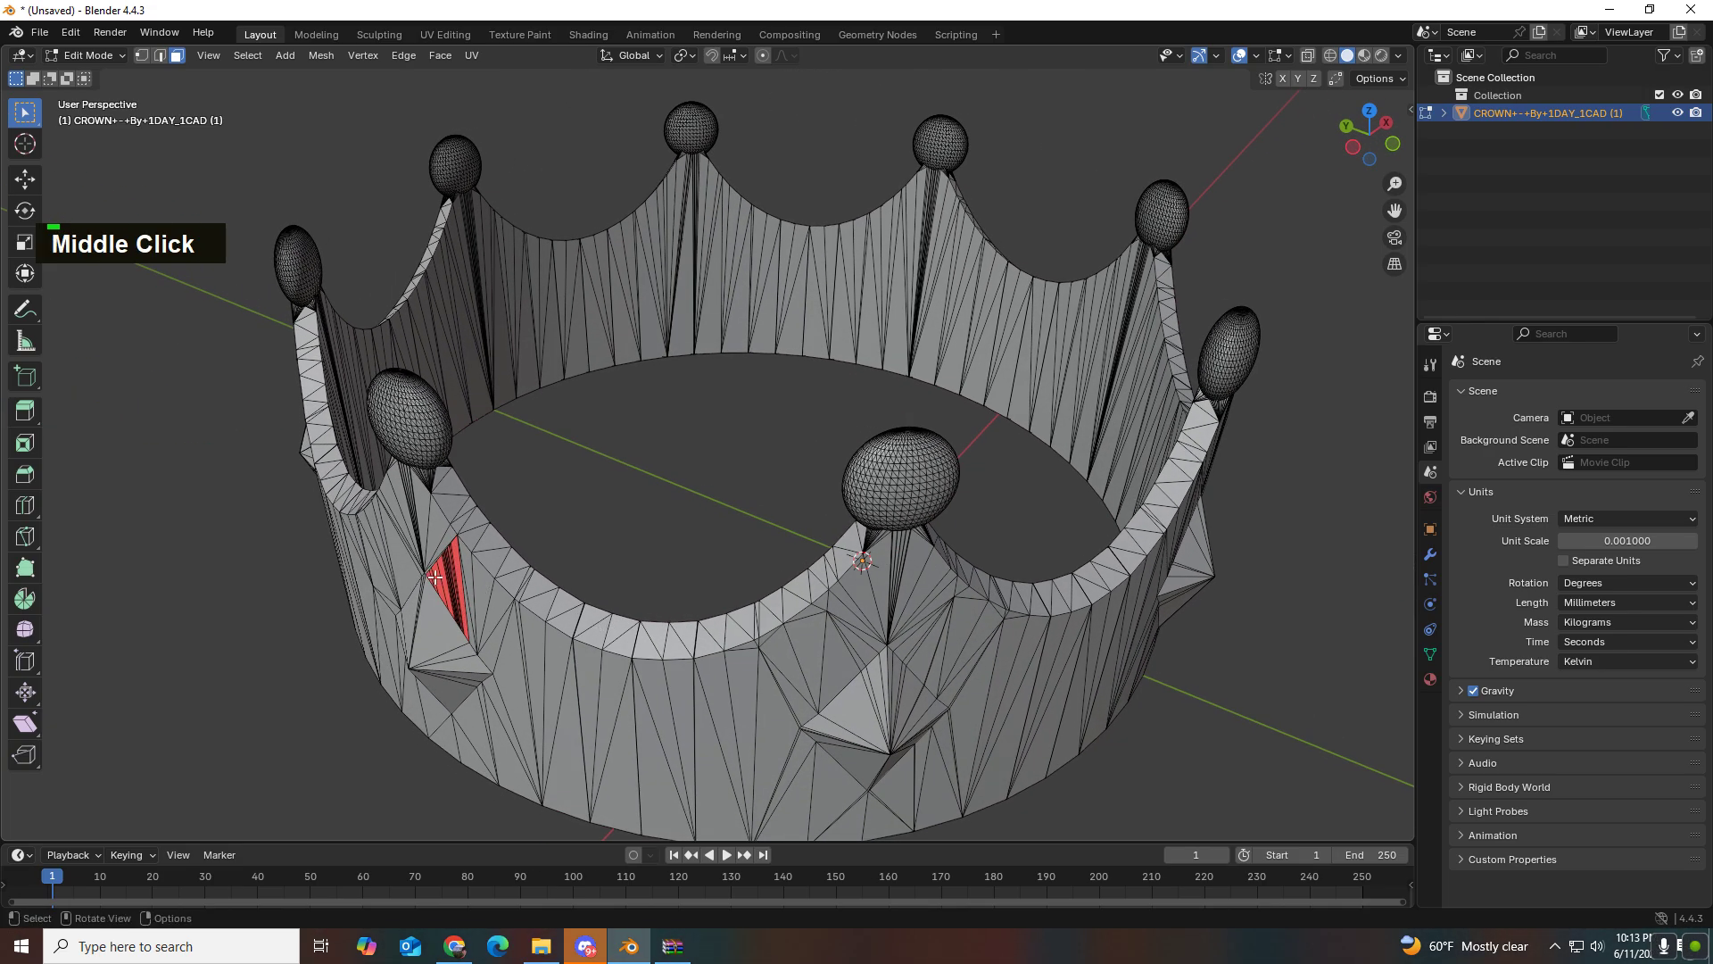
Step: Undo the last change to the upper right facet of the crown's front diamond
middle_drag(433, 578, 769, 605)
scroll(642, 611, left, 8)
scroll(665, 619, up, 2)
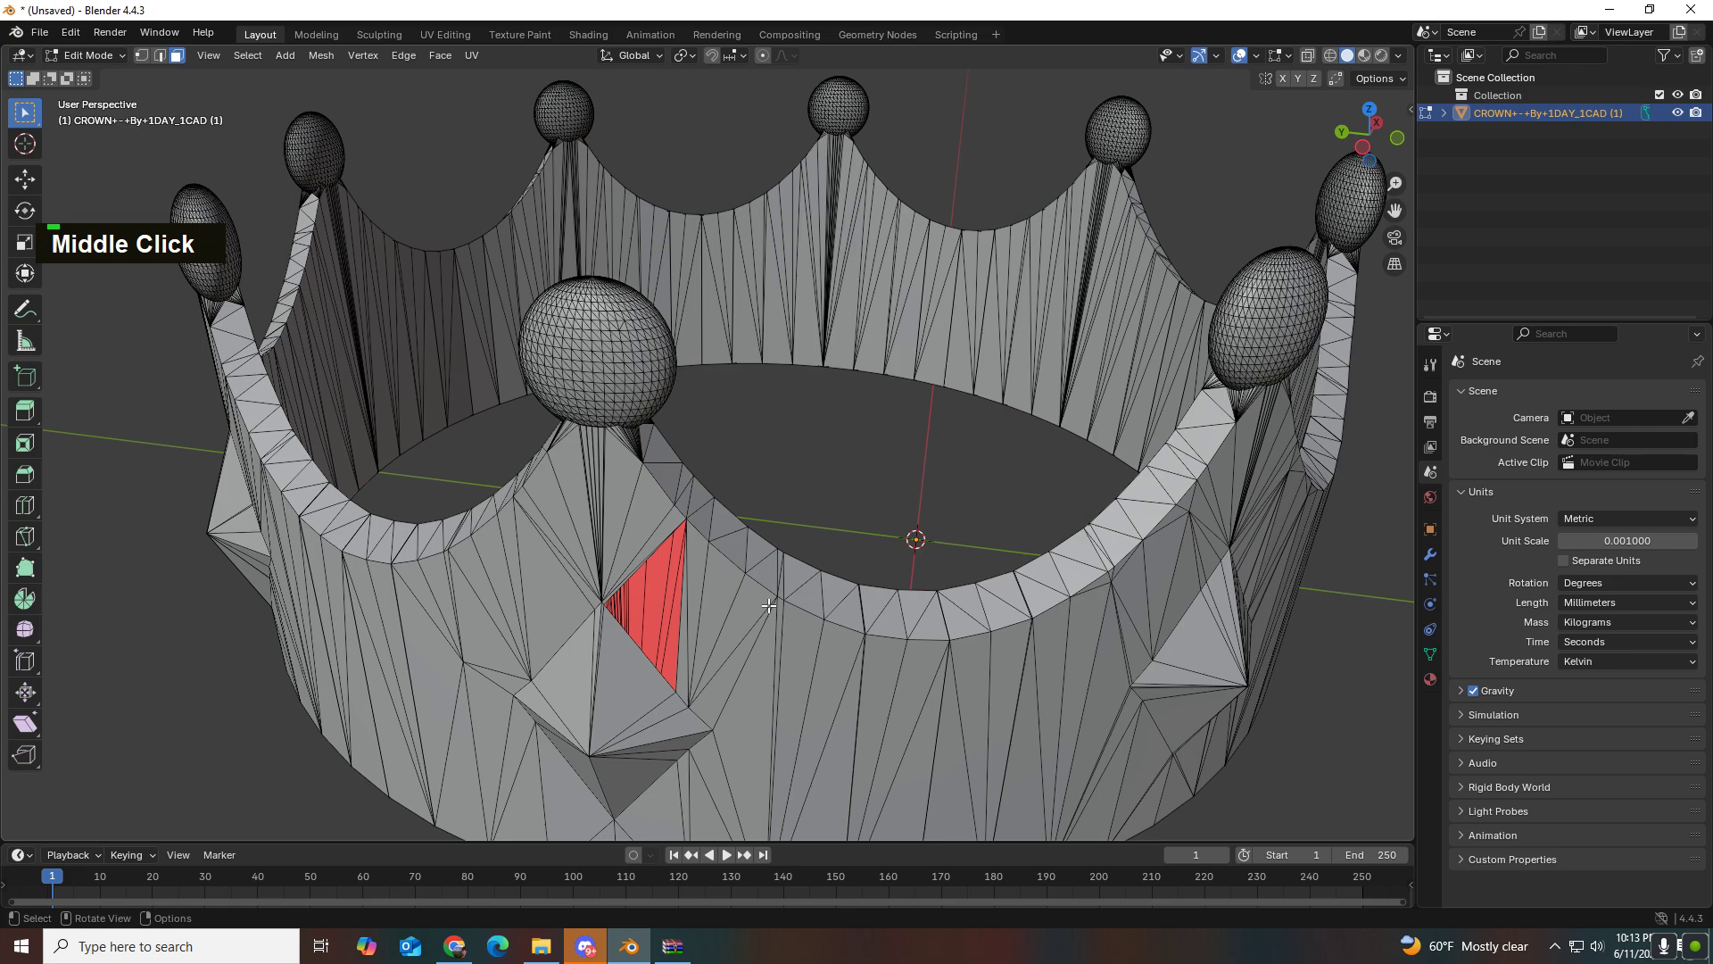
key(ctrl+z)
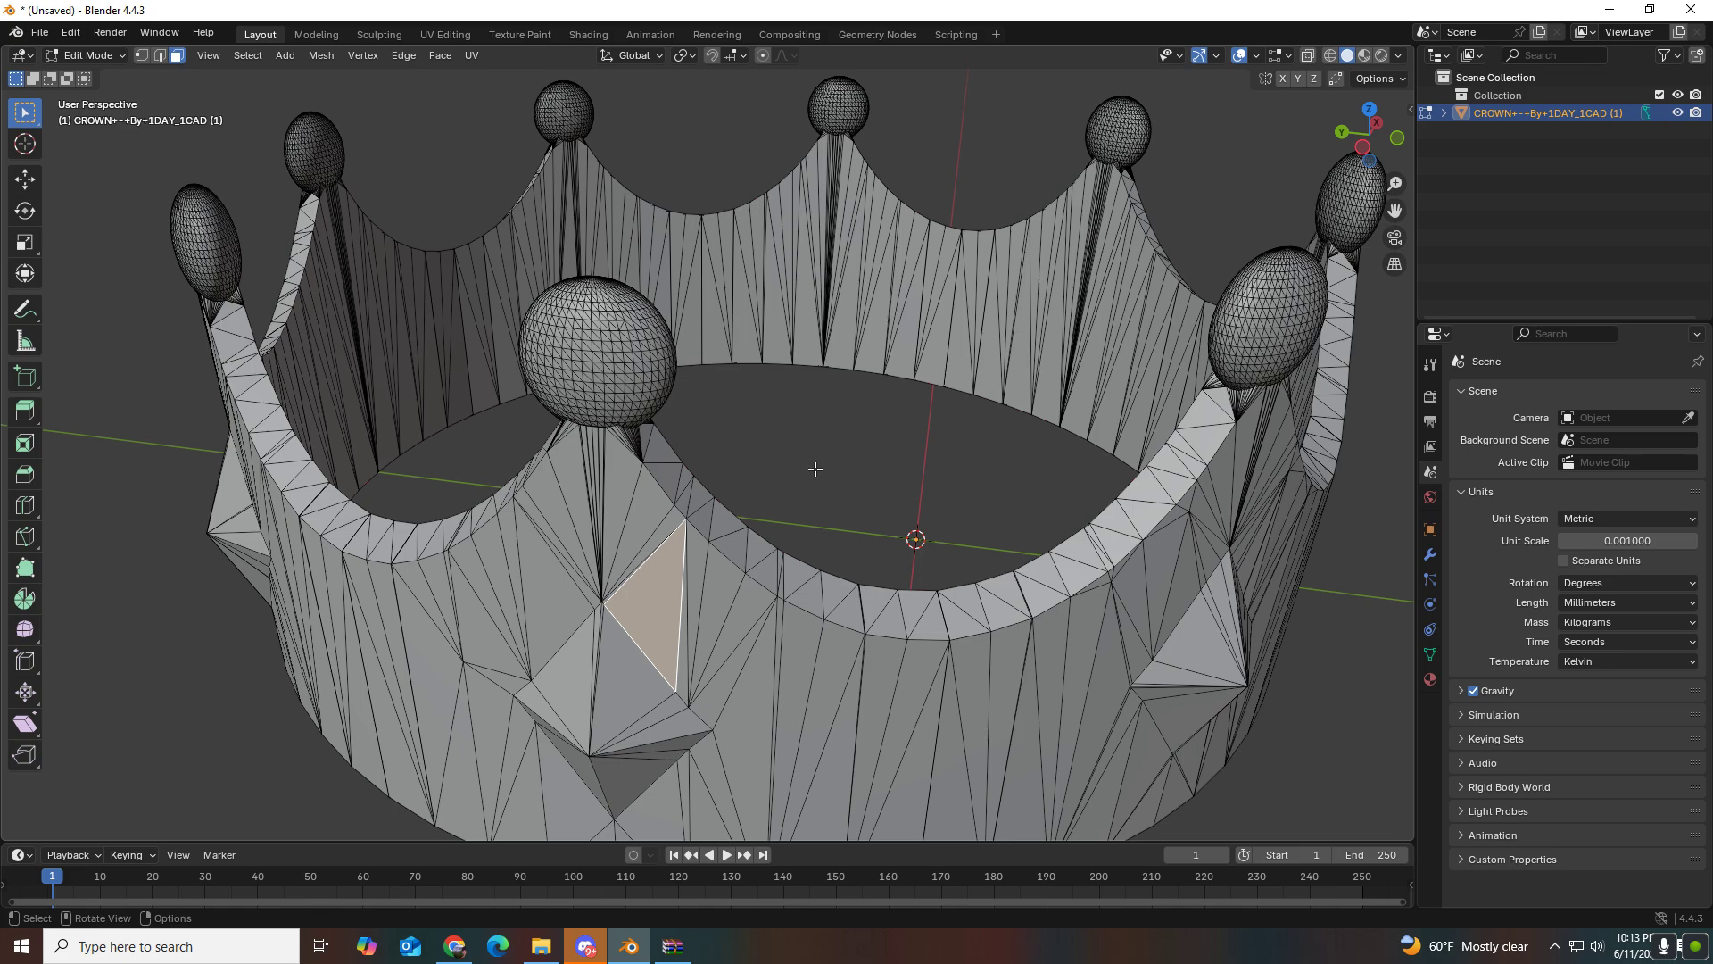
Step: Switch to vertex selection and pick single vertices along the crown's scalloped rim beside the front diamond
scroll(816, 471, down, 2)
middle_drag(823, 470, 834, 468)
scroll(834, 467, left, 1)
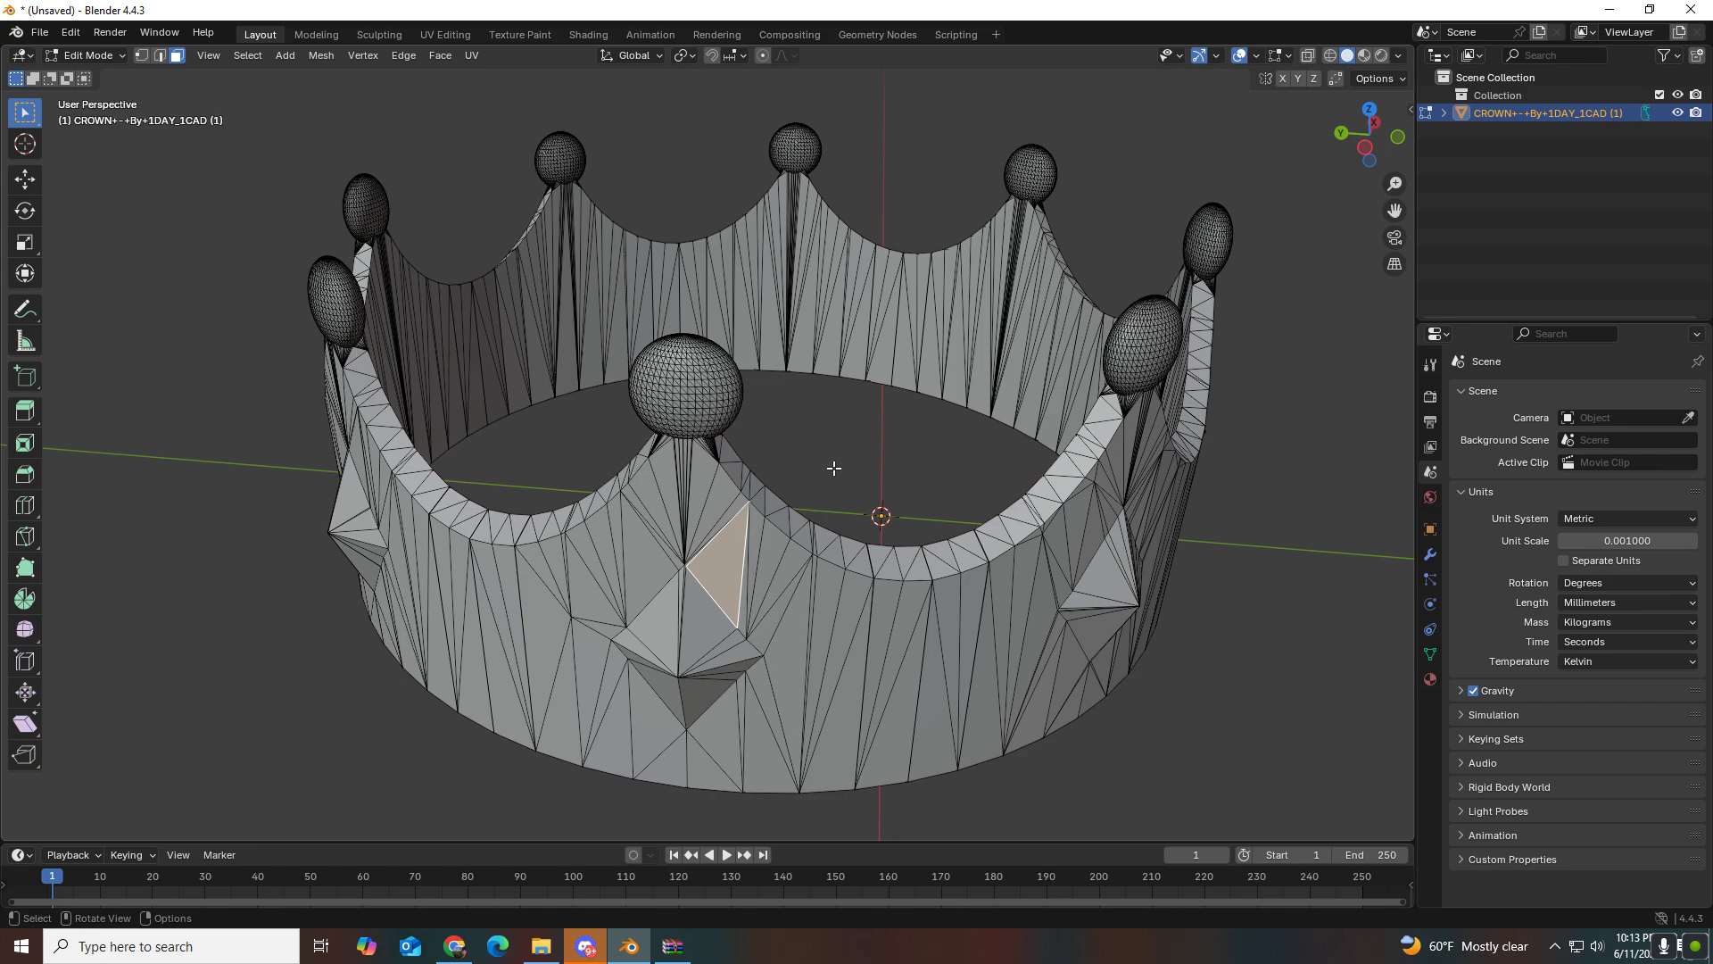
key(1)
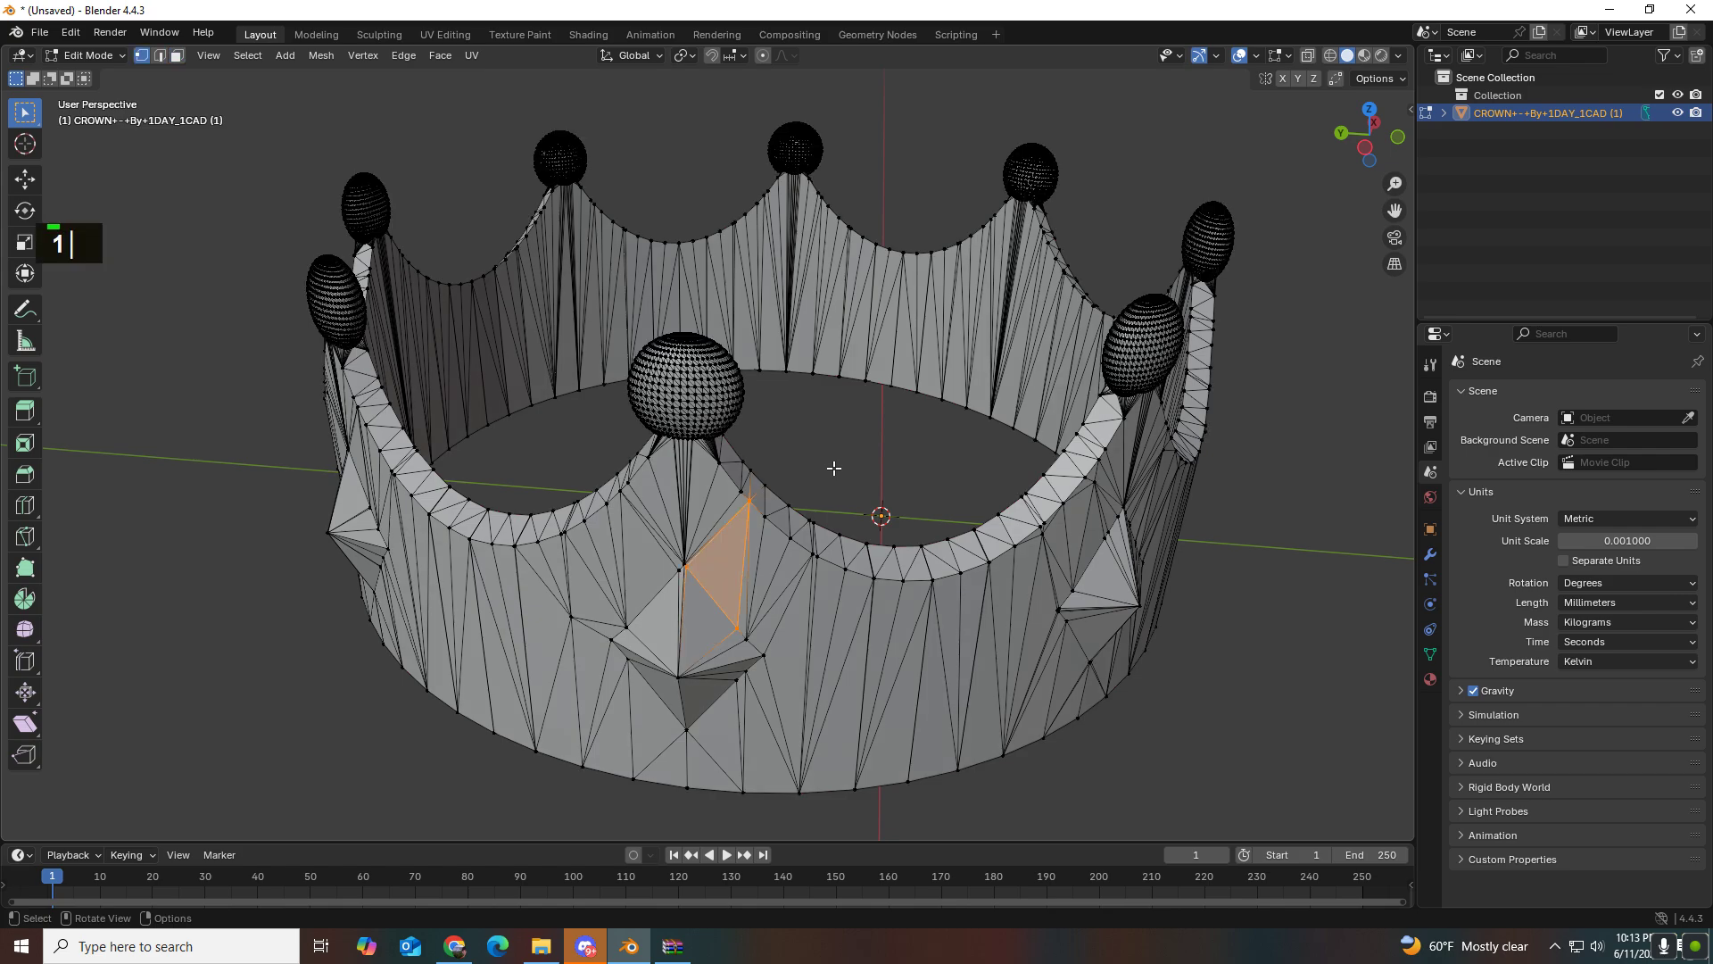
click(846, 574)
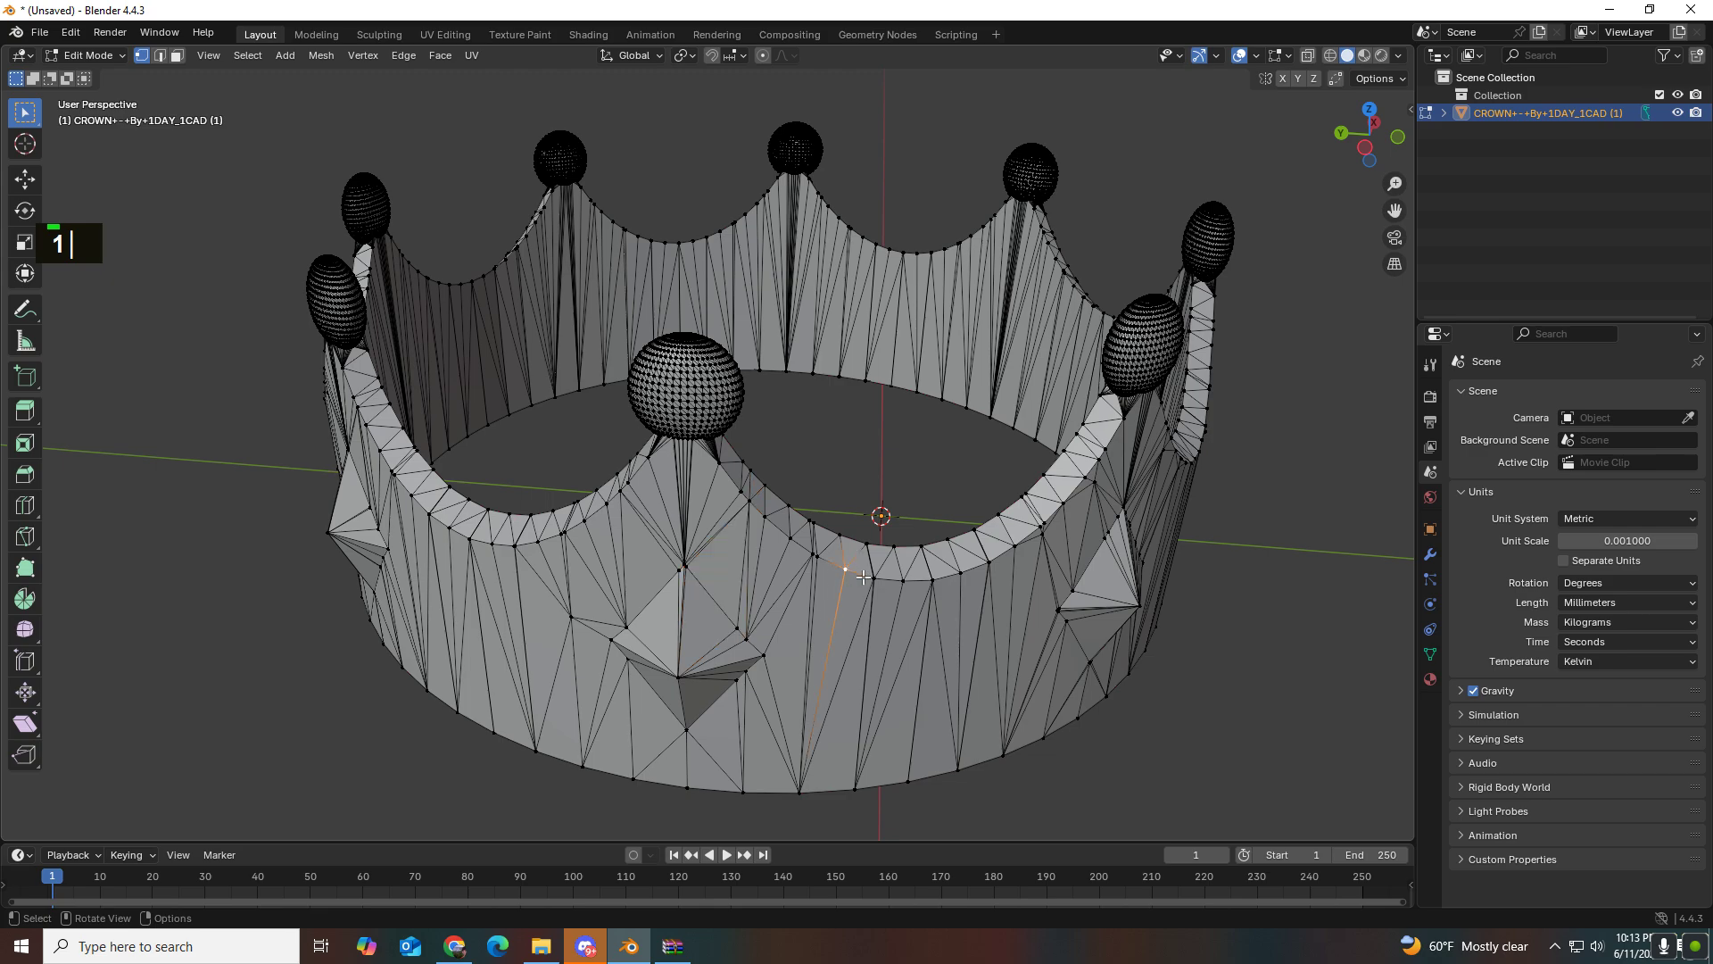
click(867, 580)
click(862, 546)
scroll(841, 568, up, 3)
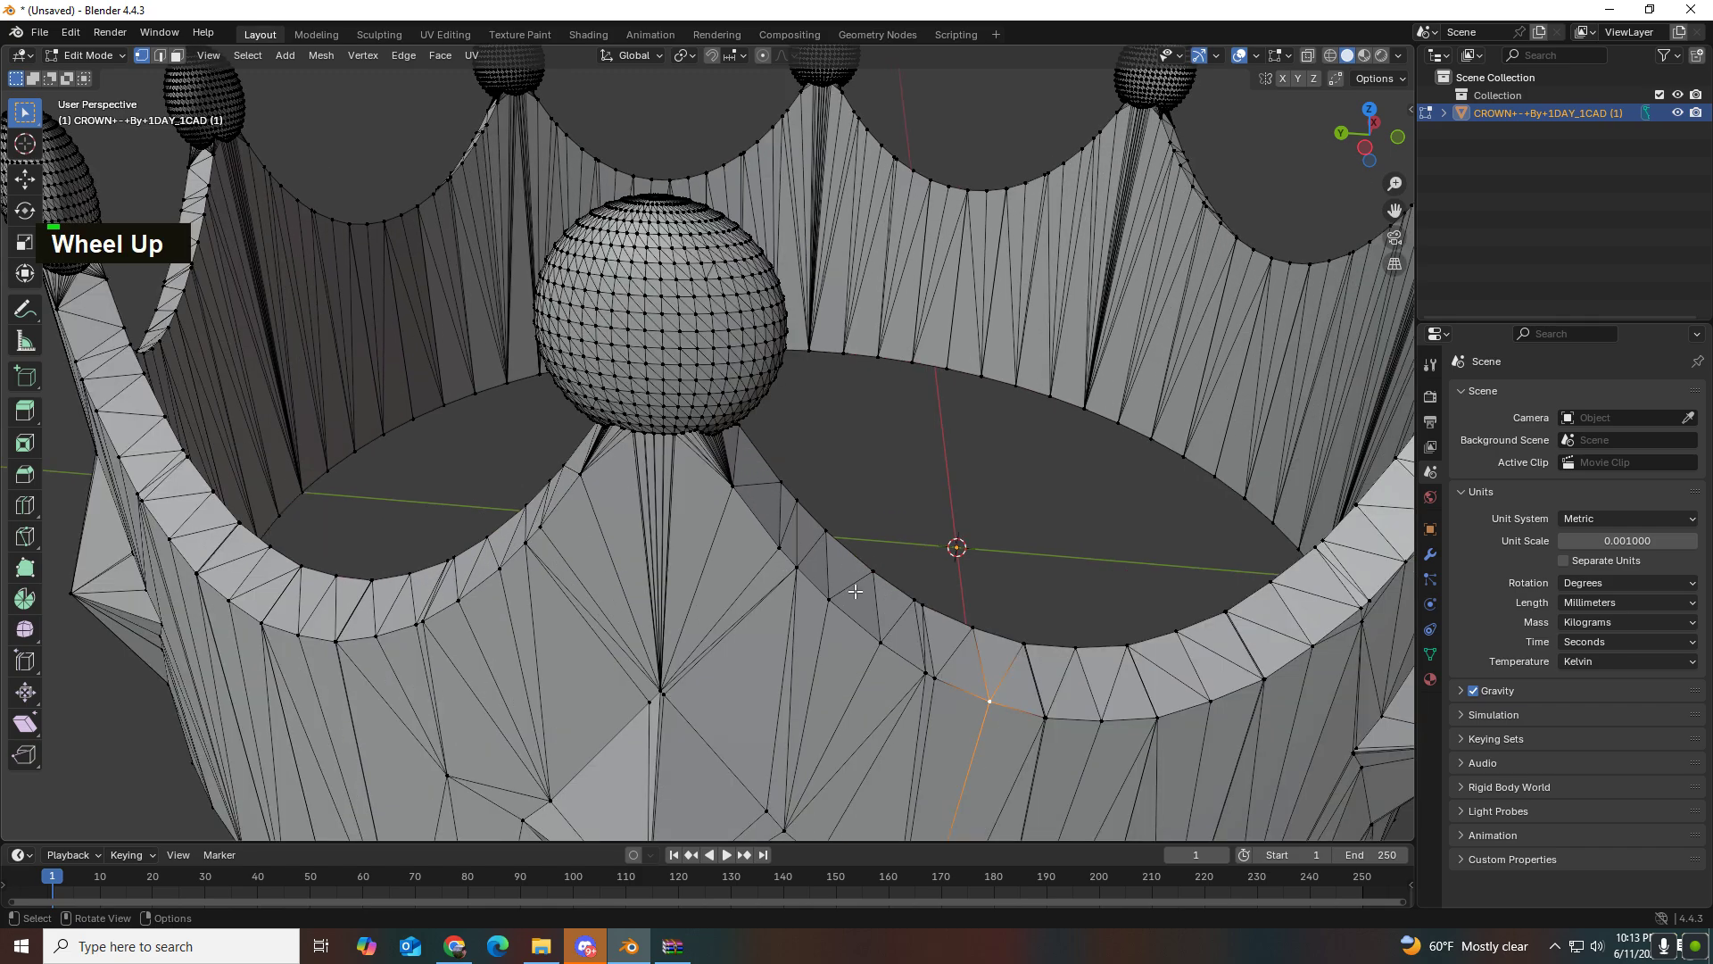
click(896, 642)
Step: Switch to edge selection and pick single edges on the rim beside the front point
key(2)
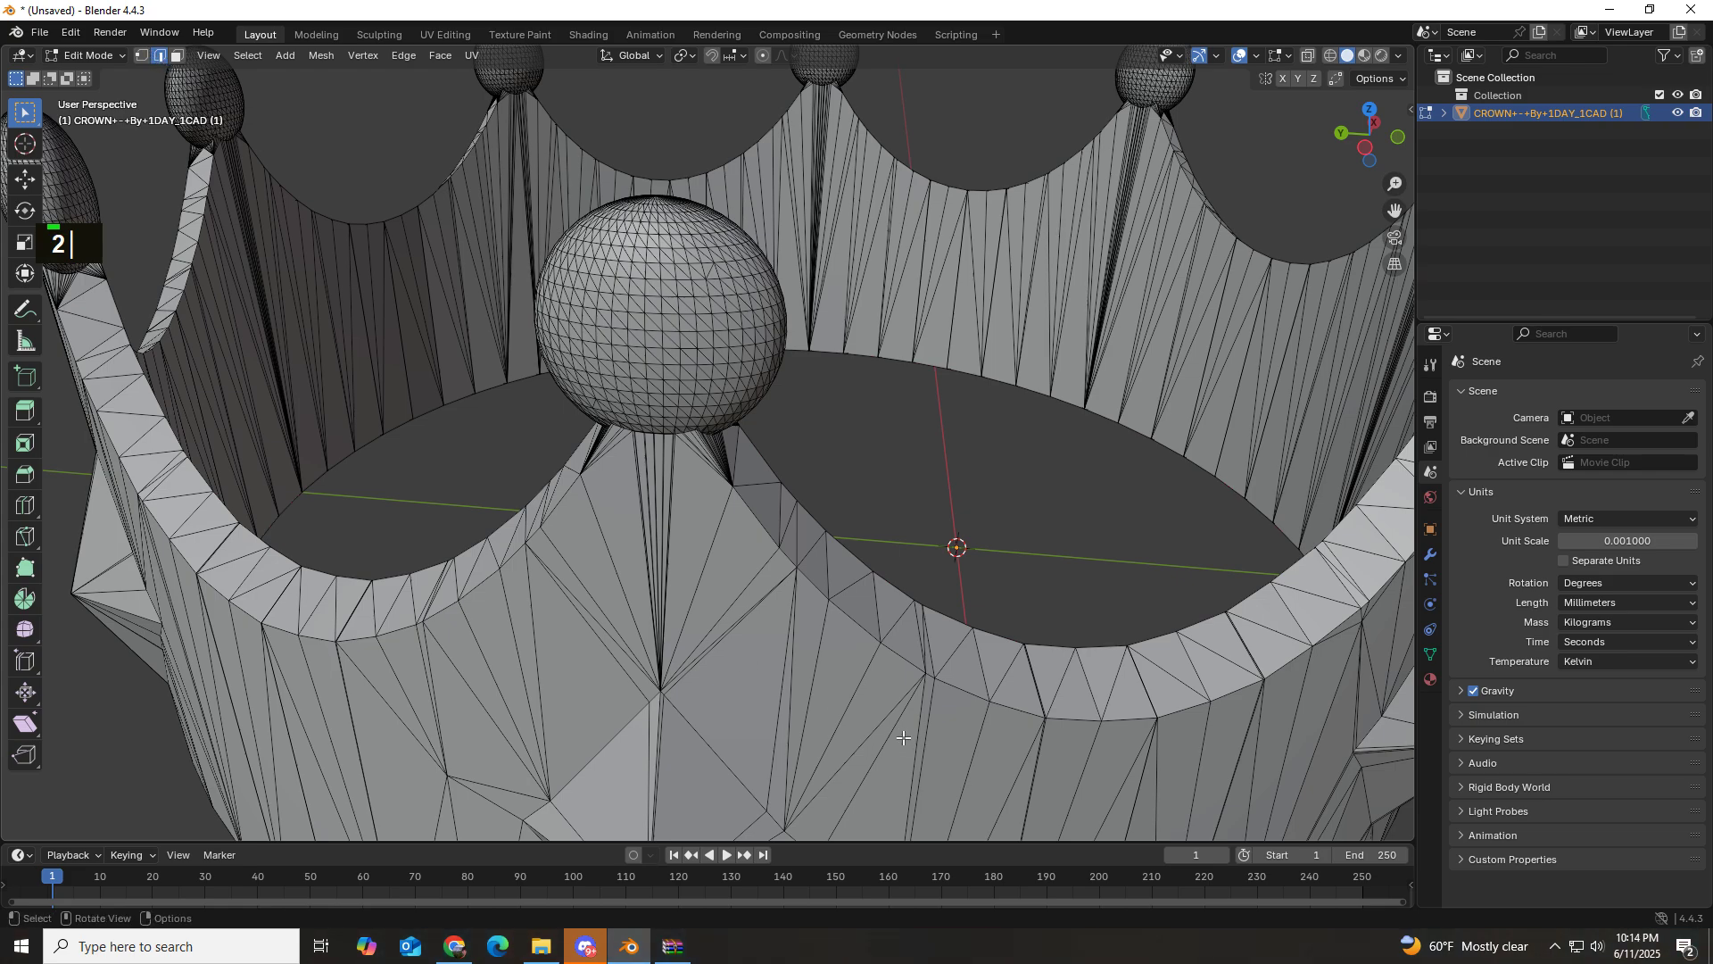
click(882, 718)
click(854, 626)
double_click(880, 619)
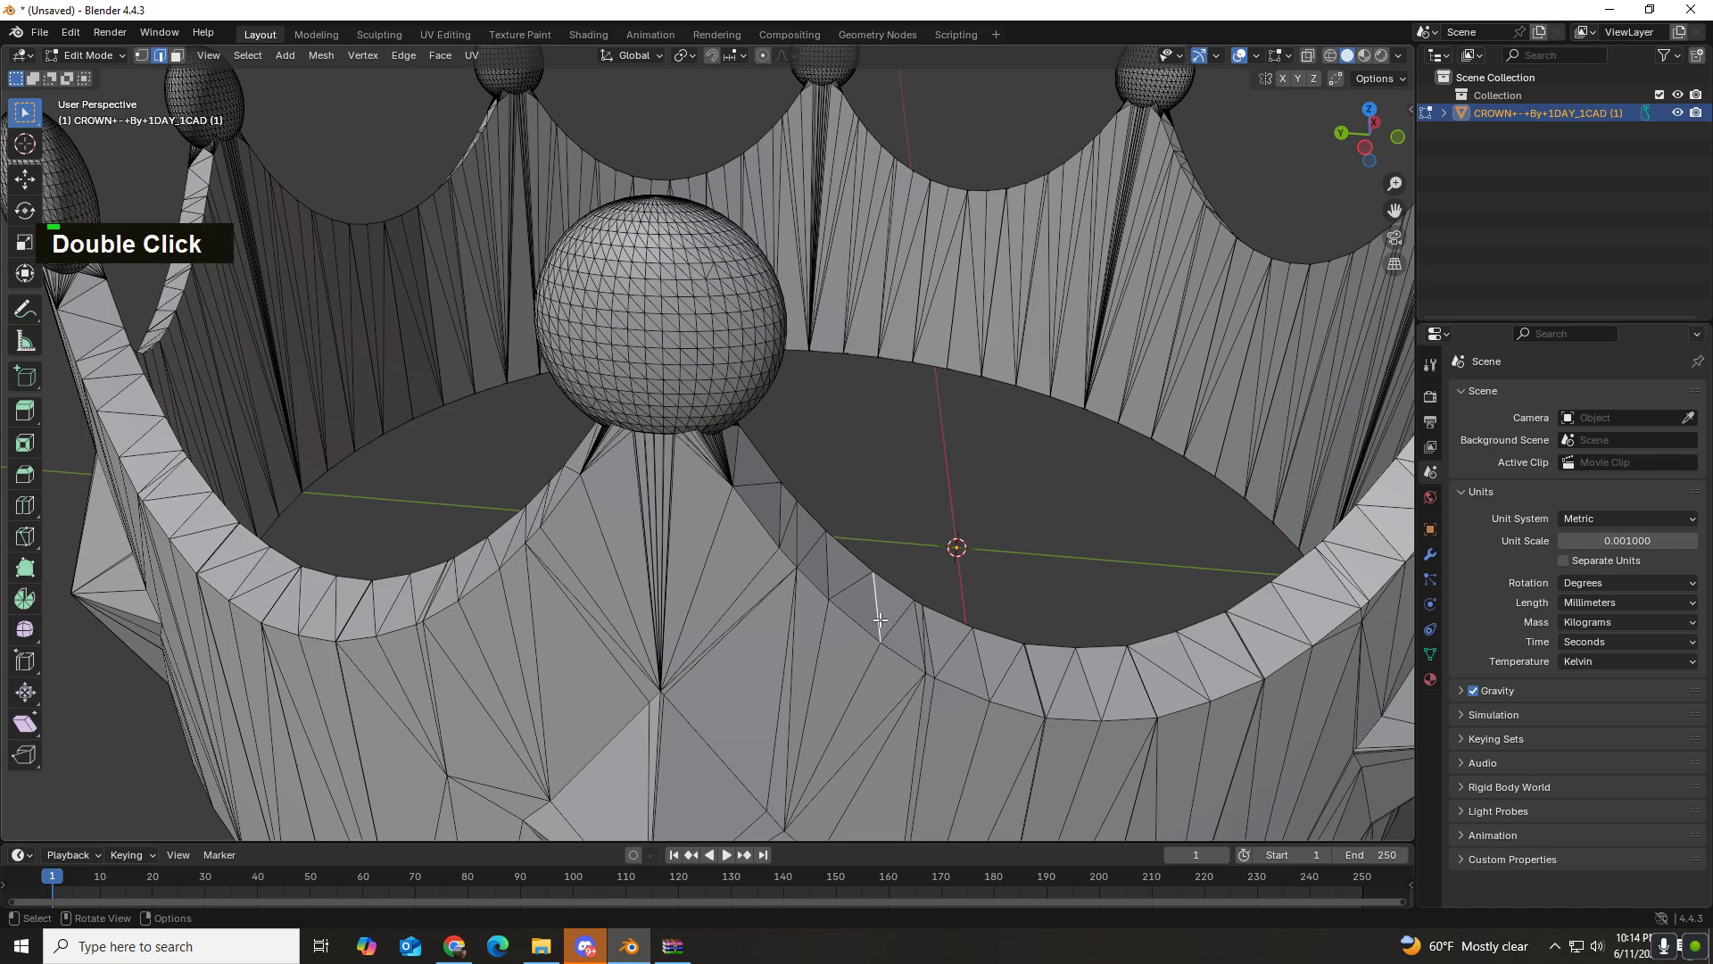
Step: Switch to face selection and pick single faces below the front ball, ending with the small rim face beside it
key(3)
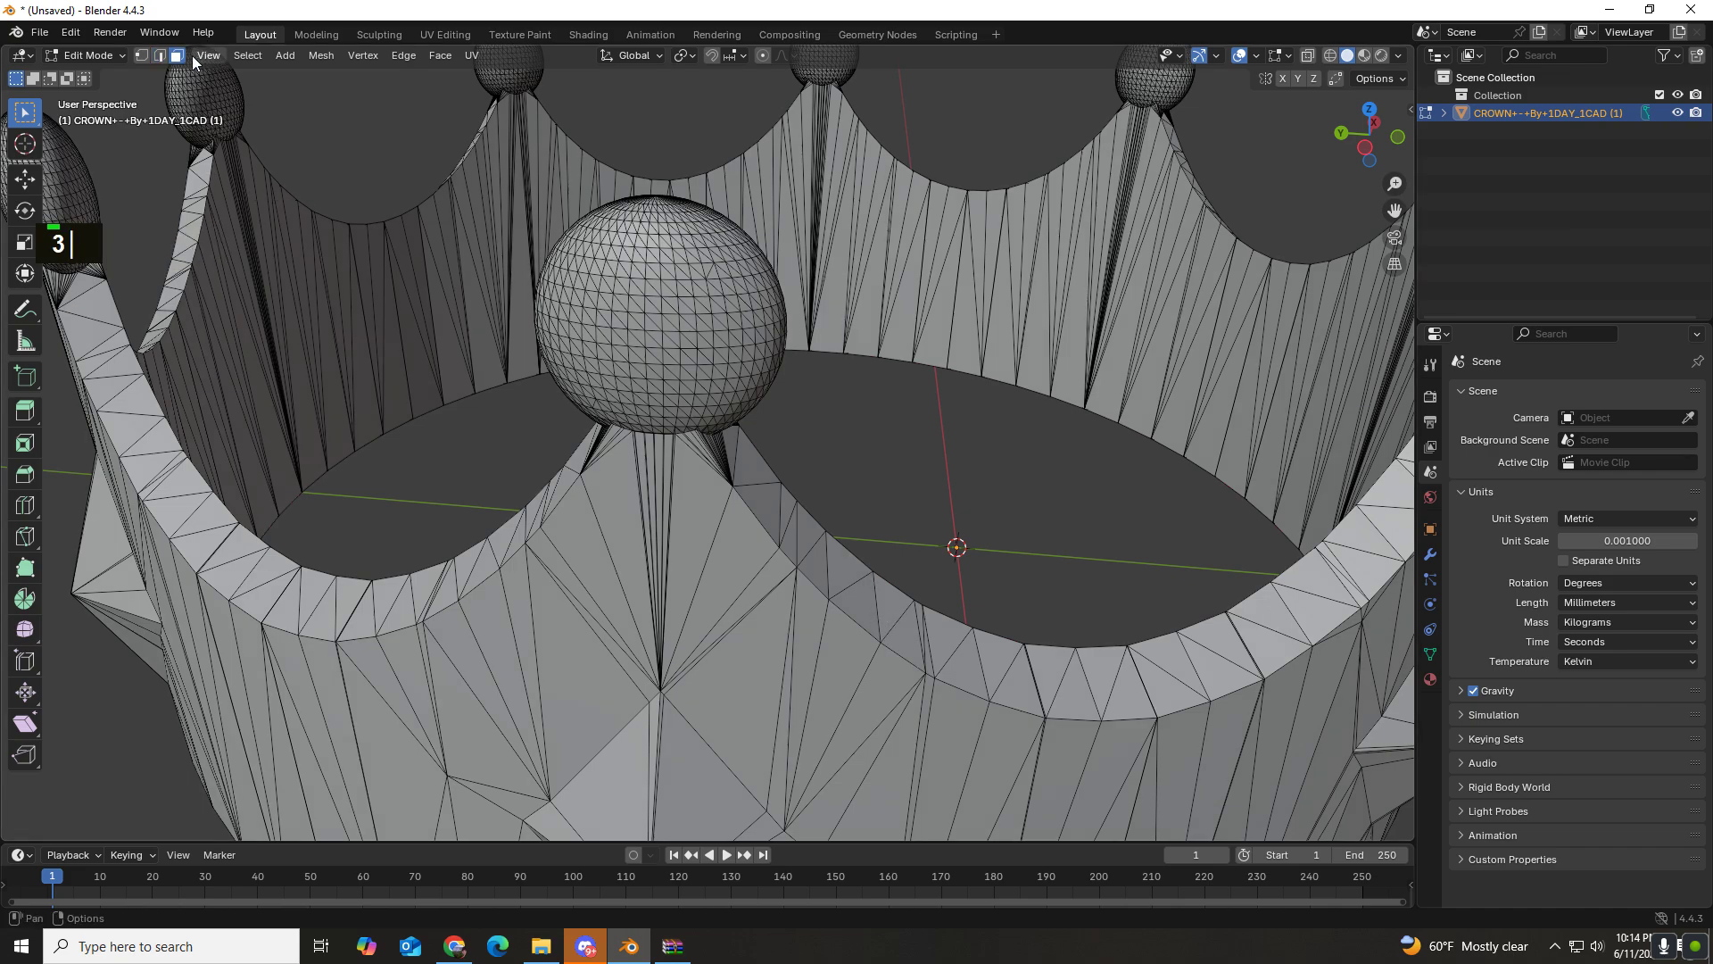
click(740, 693)
double_click(722, 584)
click(701, 538)
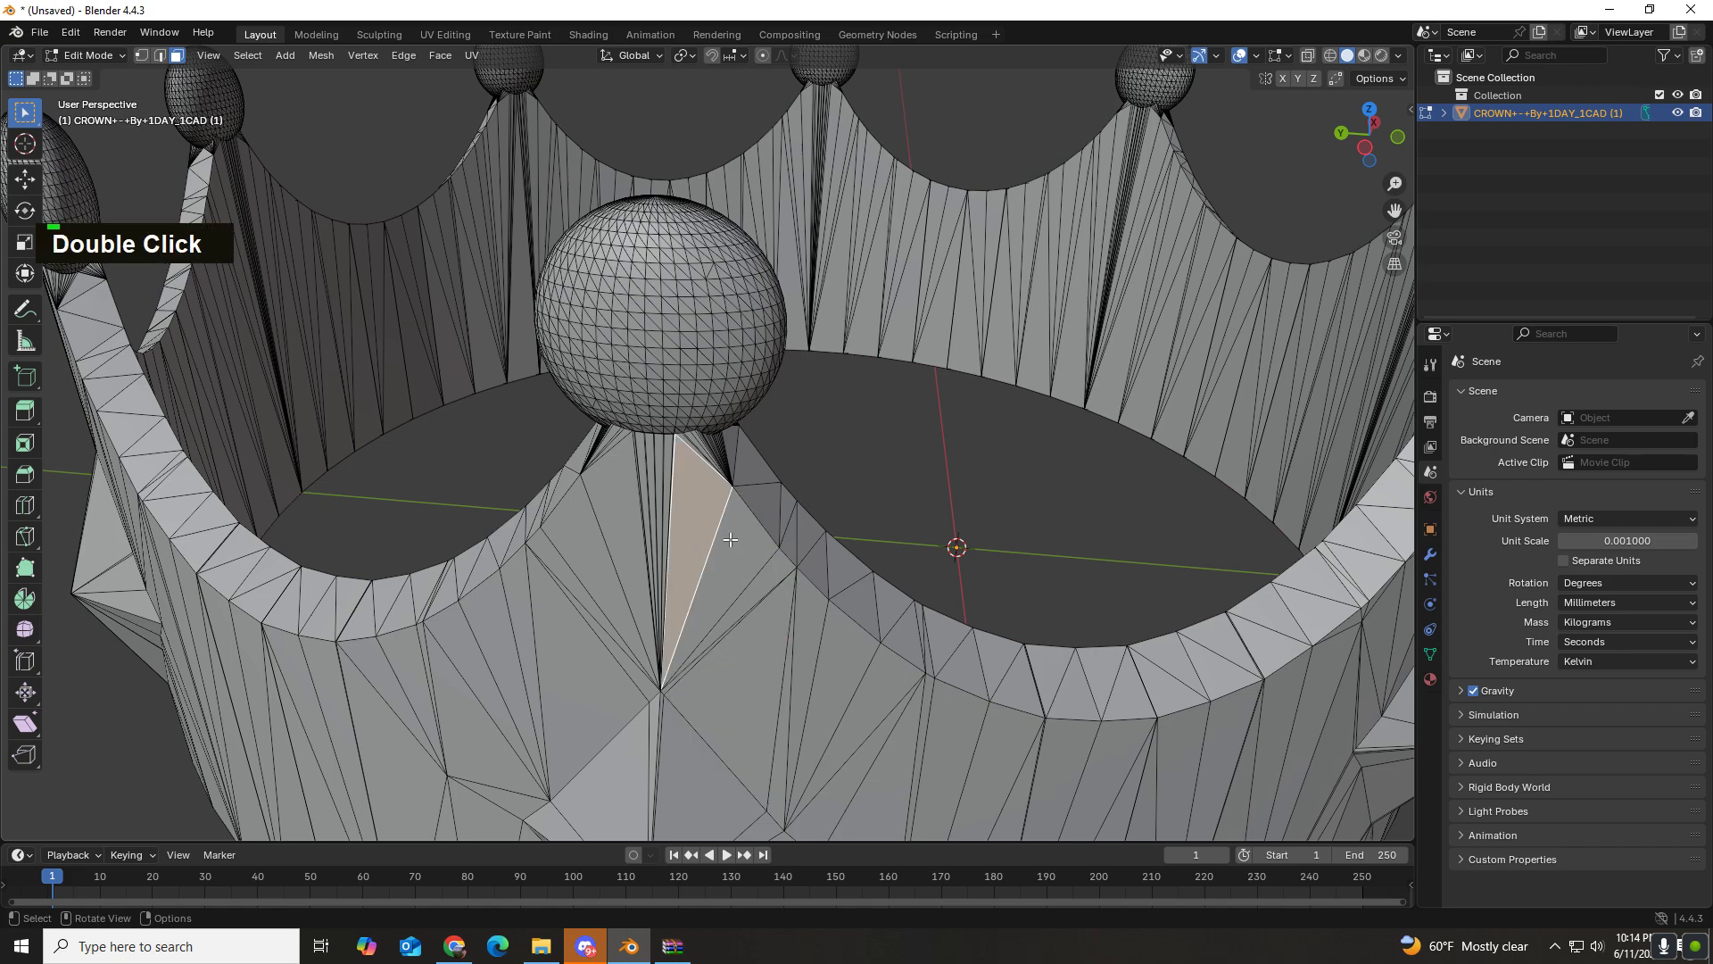
click(751, 473)
Step: Switch to vertex selection and pick the outer tip vertices of the front diamond and its two neighbouring diamonds
scroll(814, 640, down, 2)
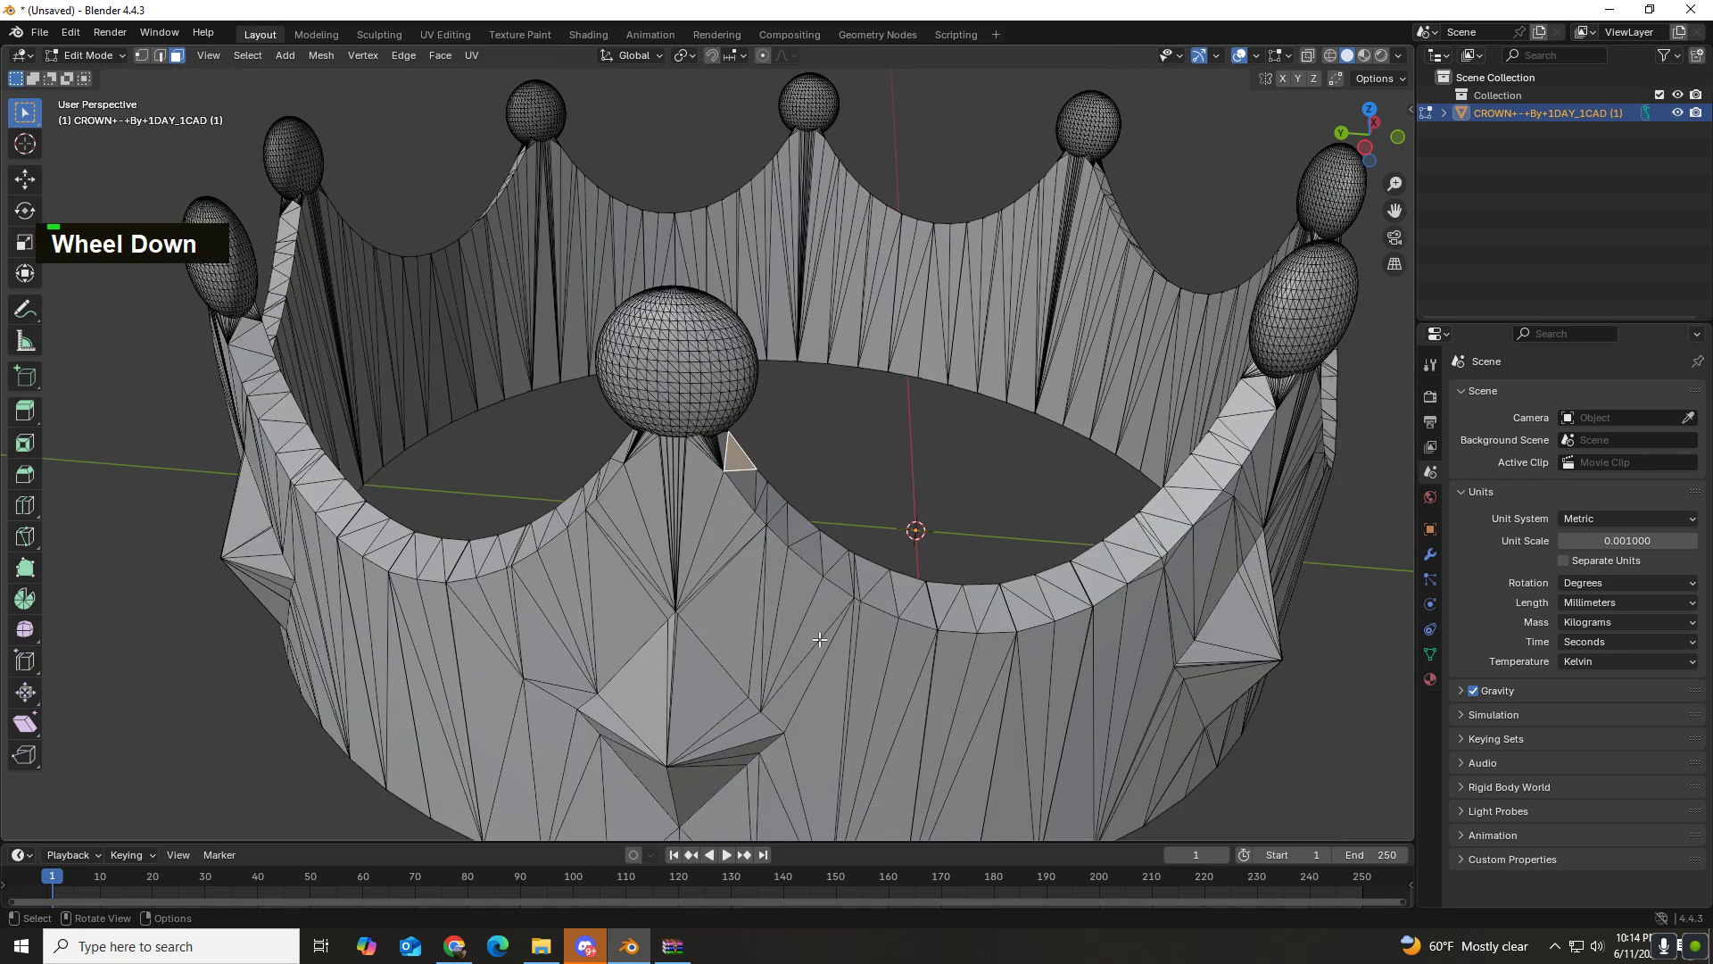
middle_drag(819, 639, 831, 630)
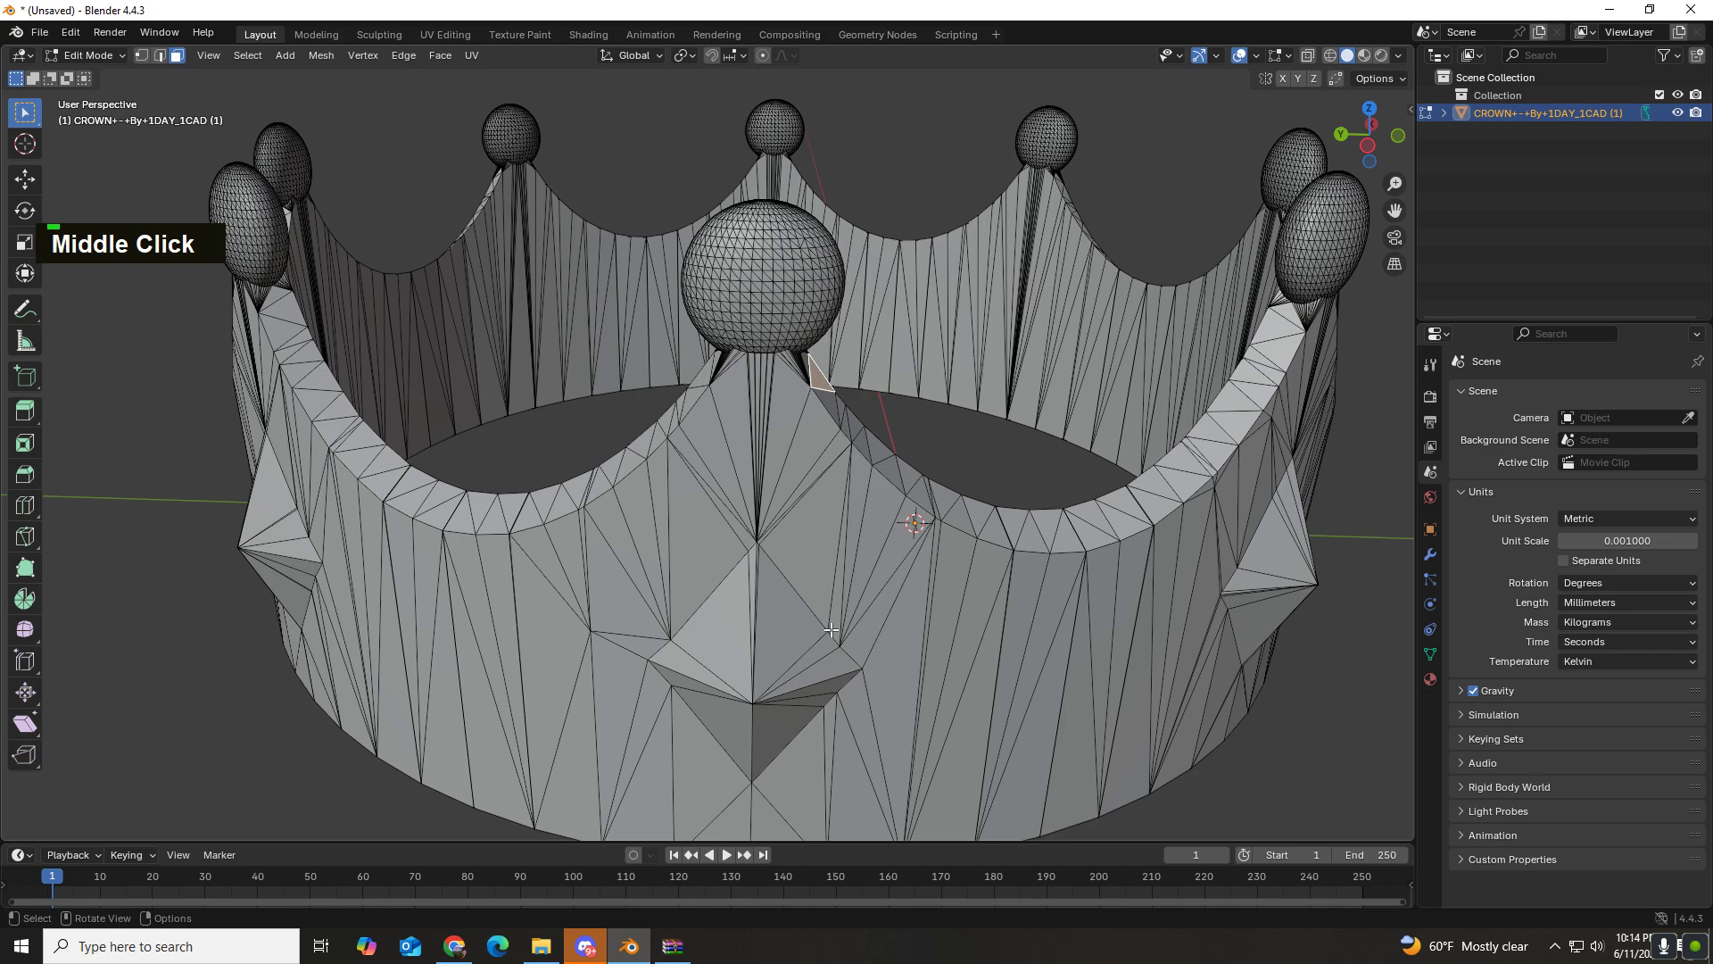
key(1)
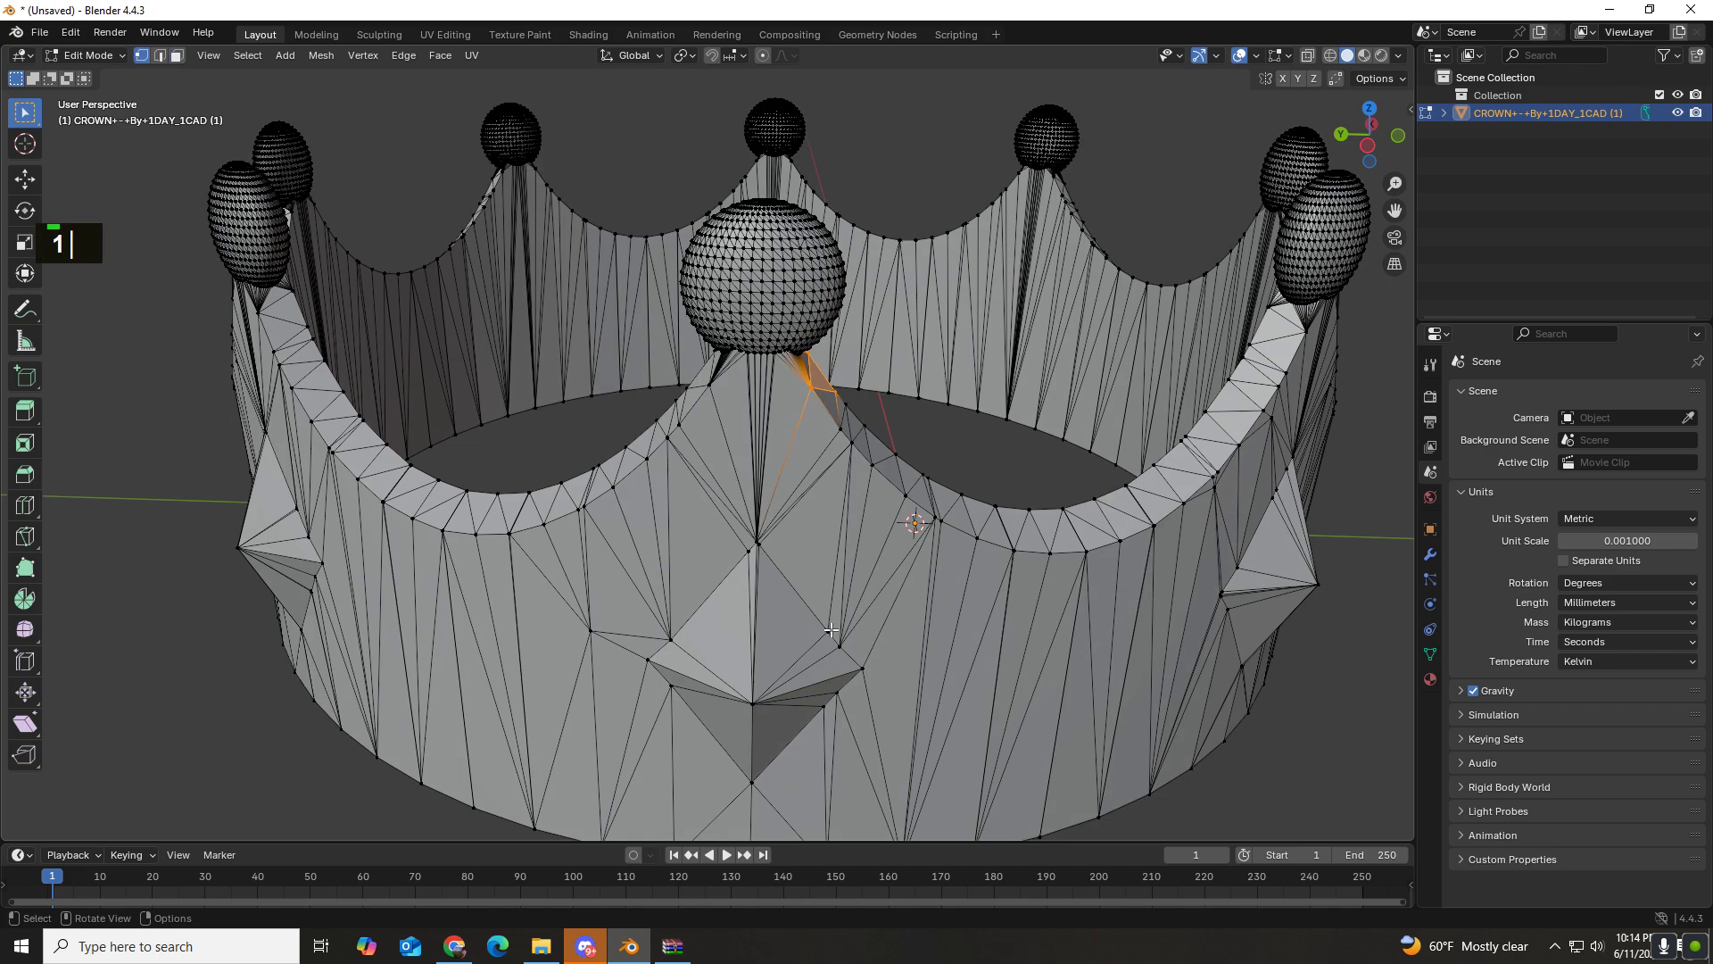
click(752, 704)
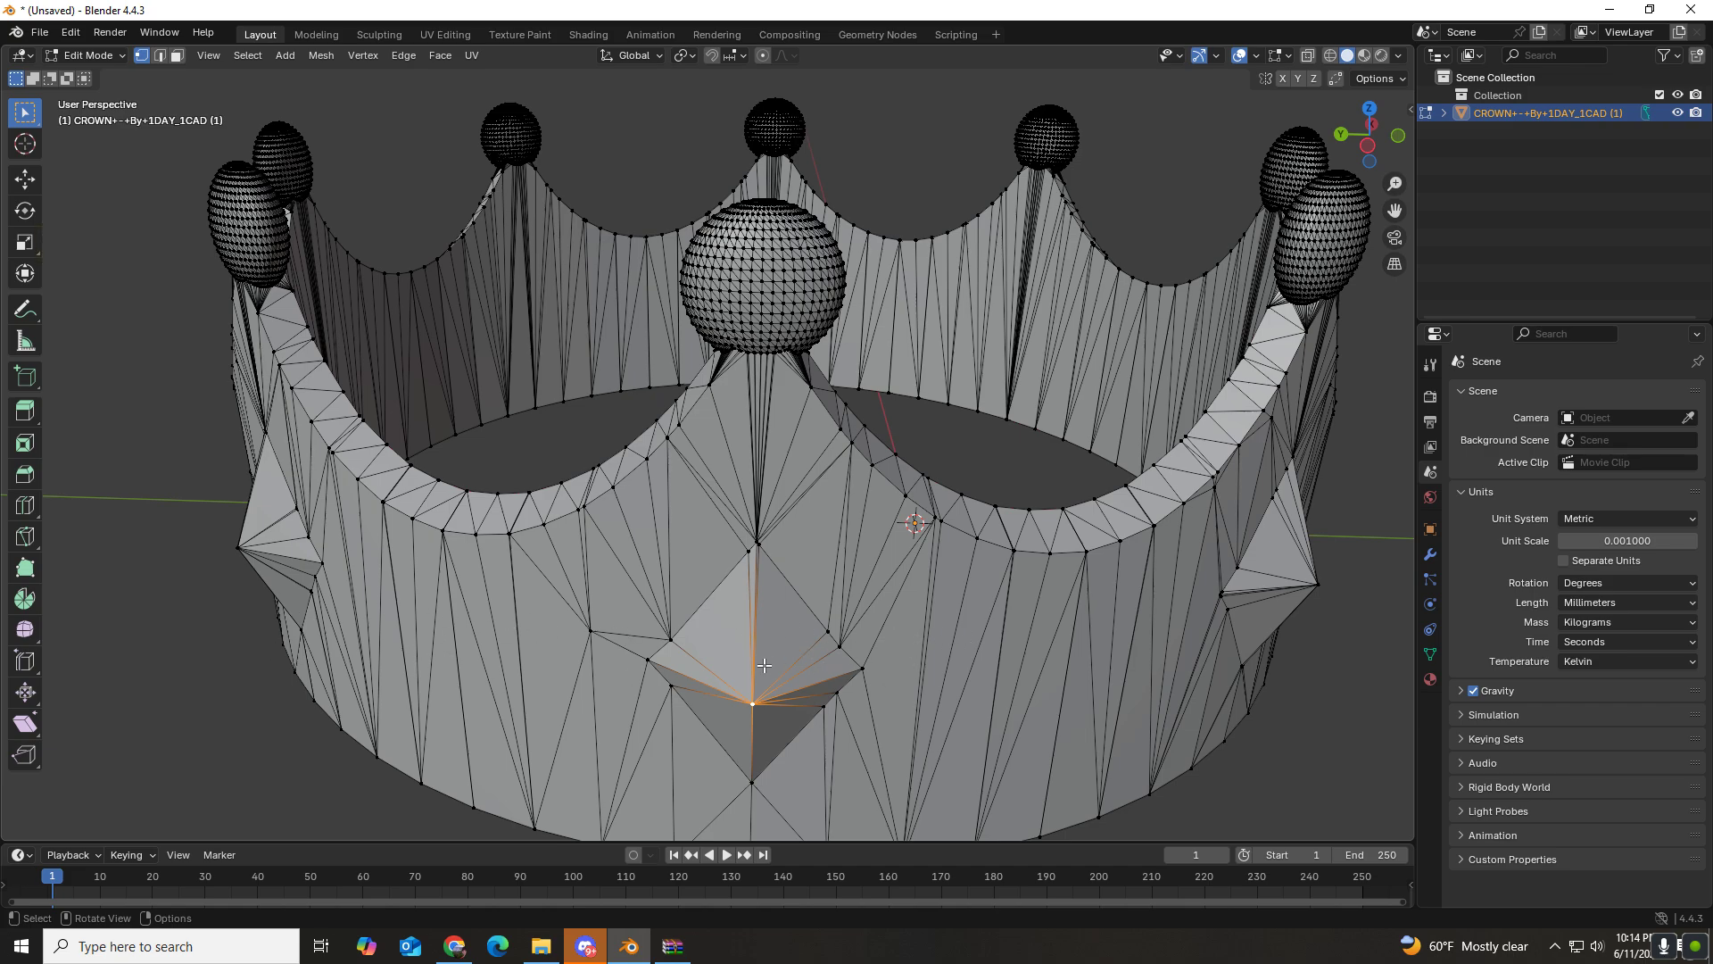
key(shift)
shift+click(231, 548)
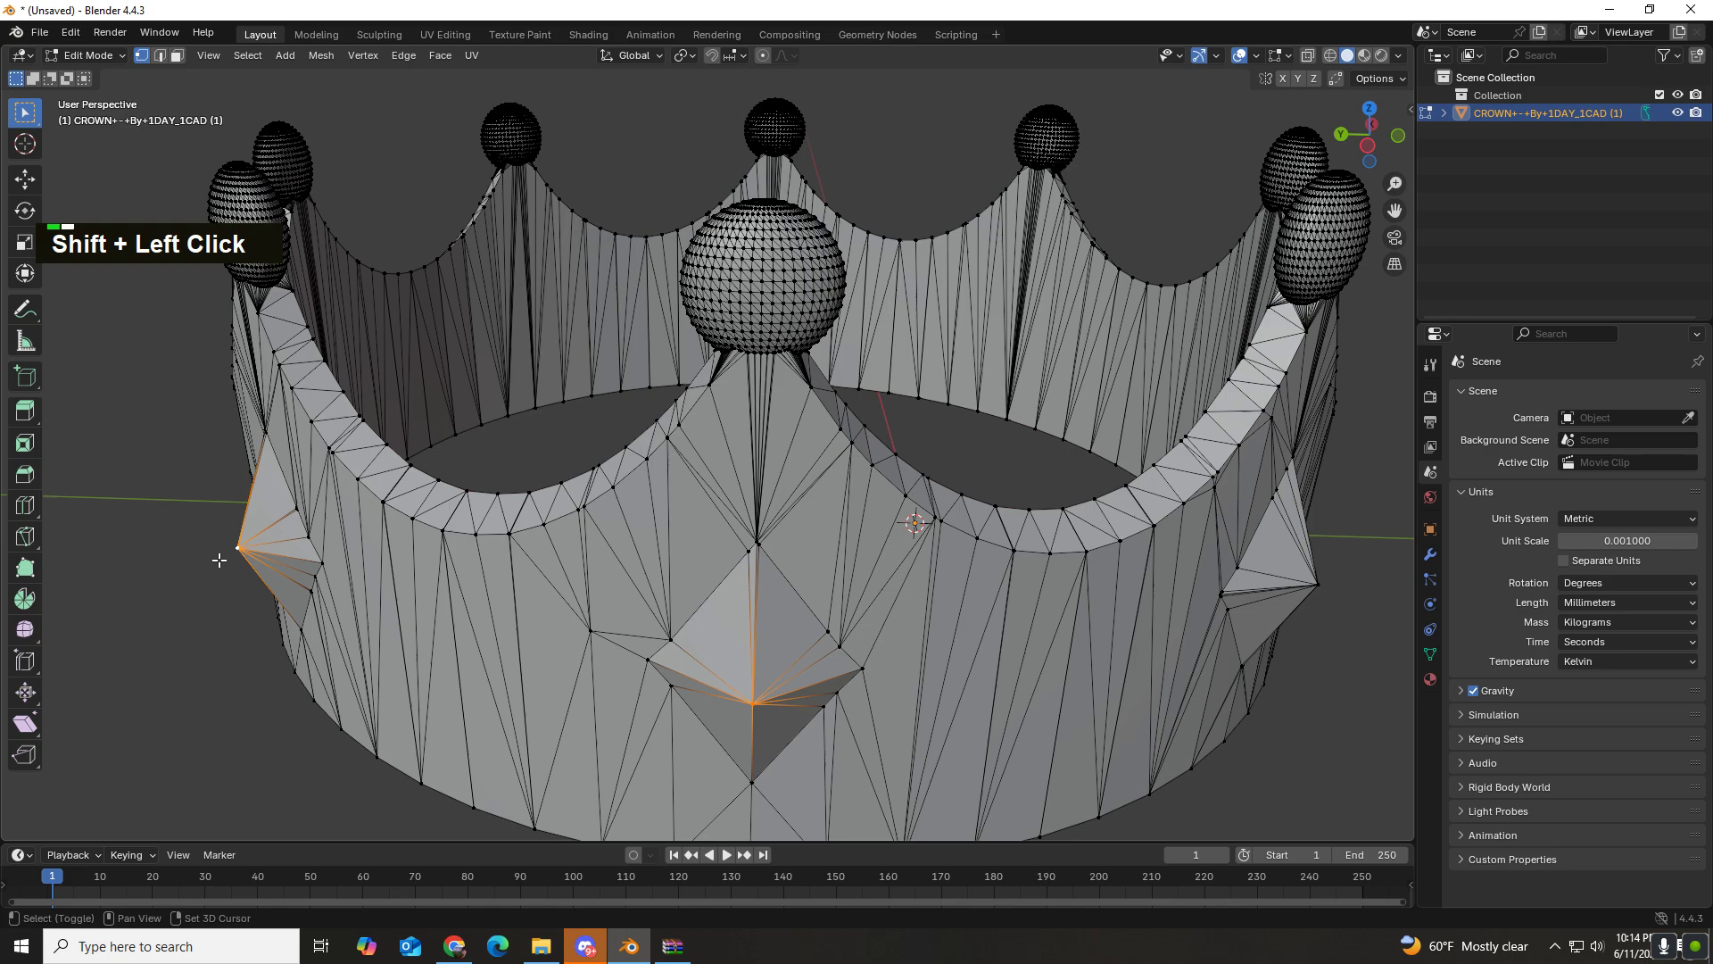
click(1329, 589)
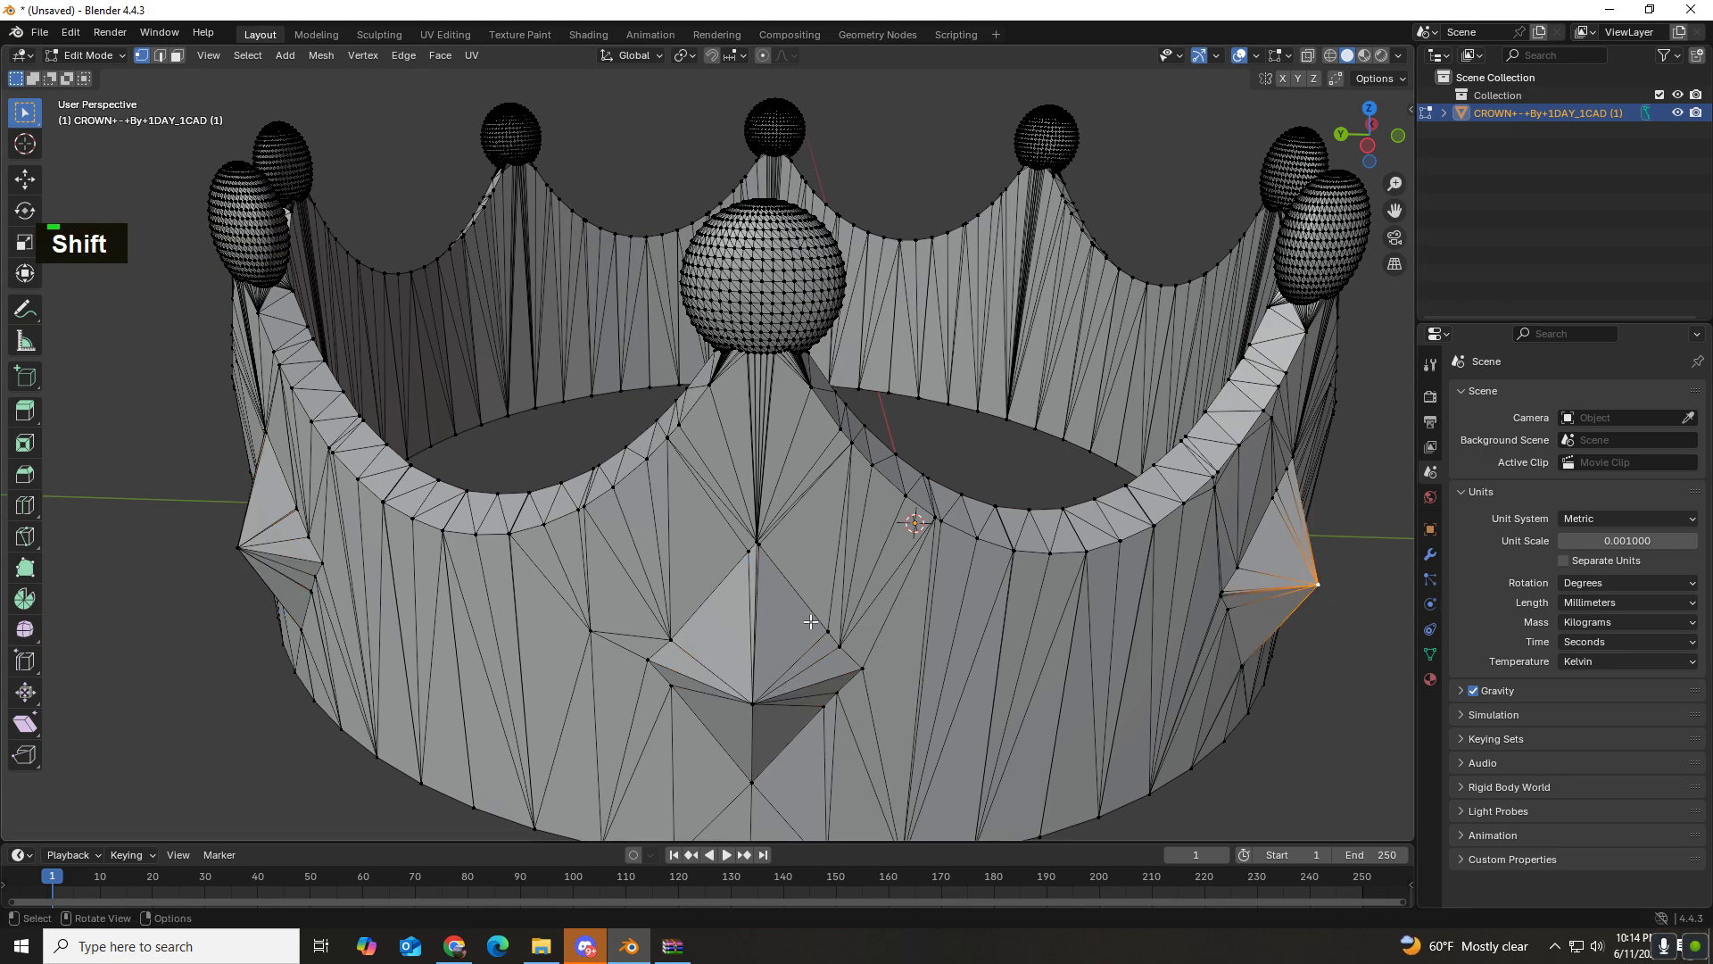
Step: Delete the front diamond's outer tip vertex and undo that deletion
click(751, 707)
scroll(680, 702, down, 2)
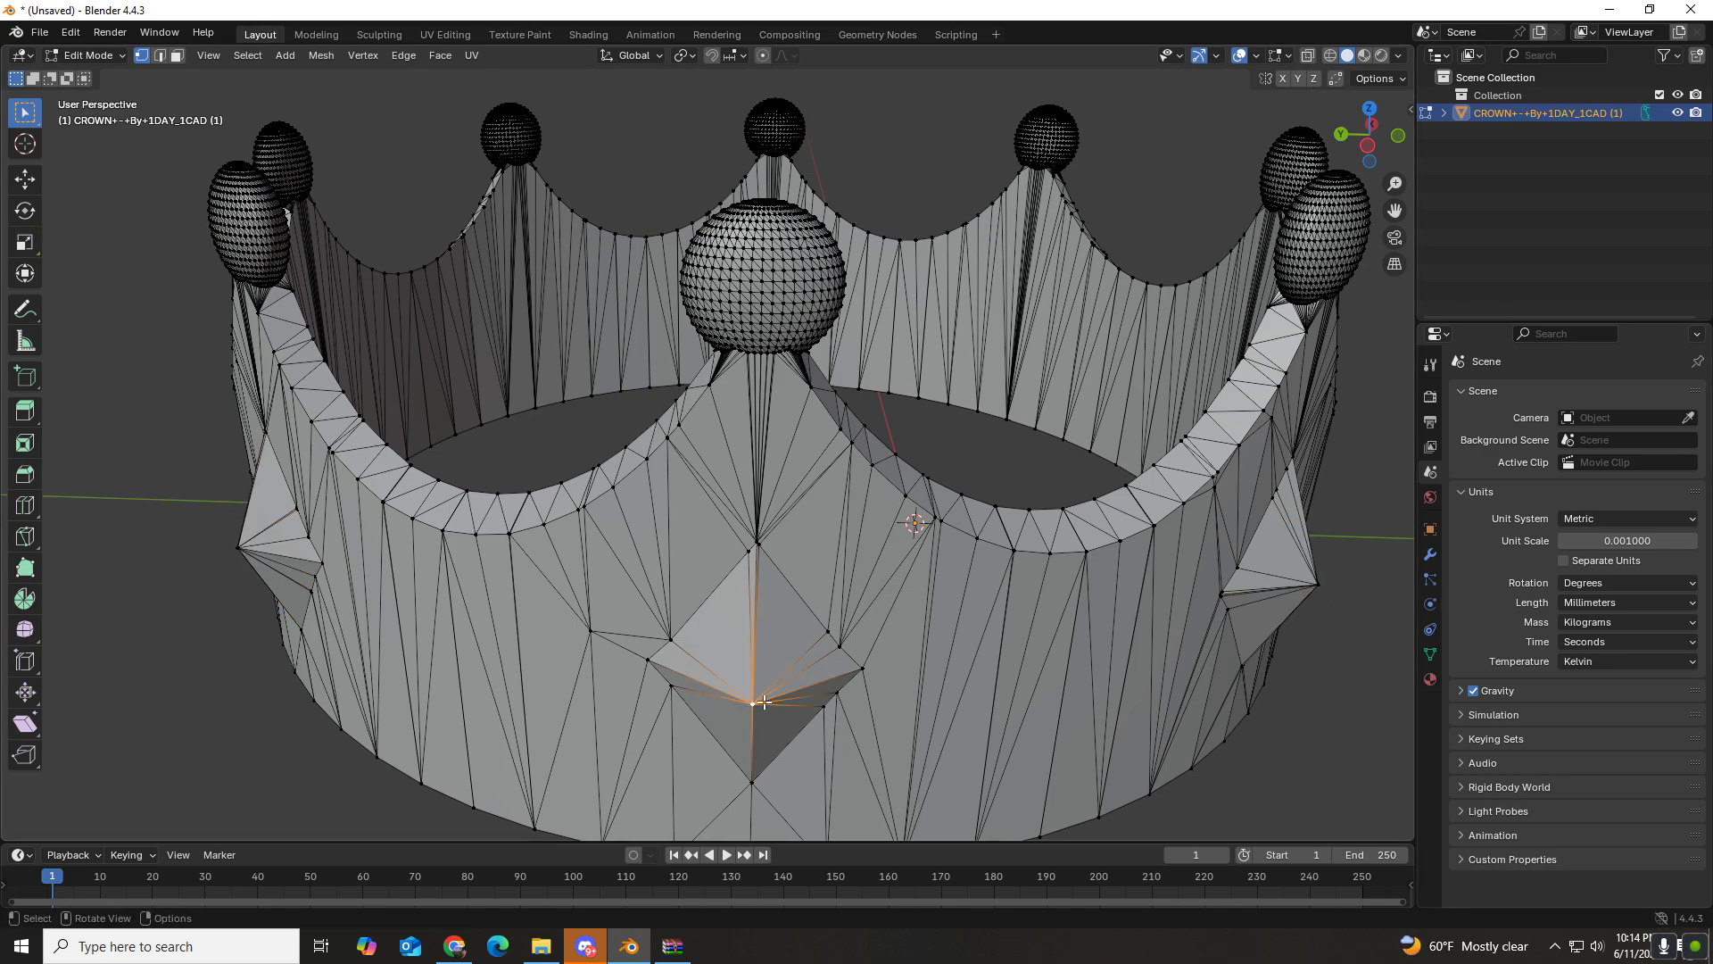
middle_drag(1288, 772, 1232, 765)
scroll(1208, 736, up, 2)
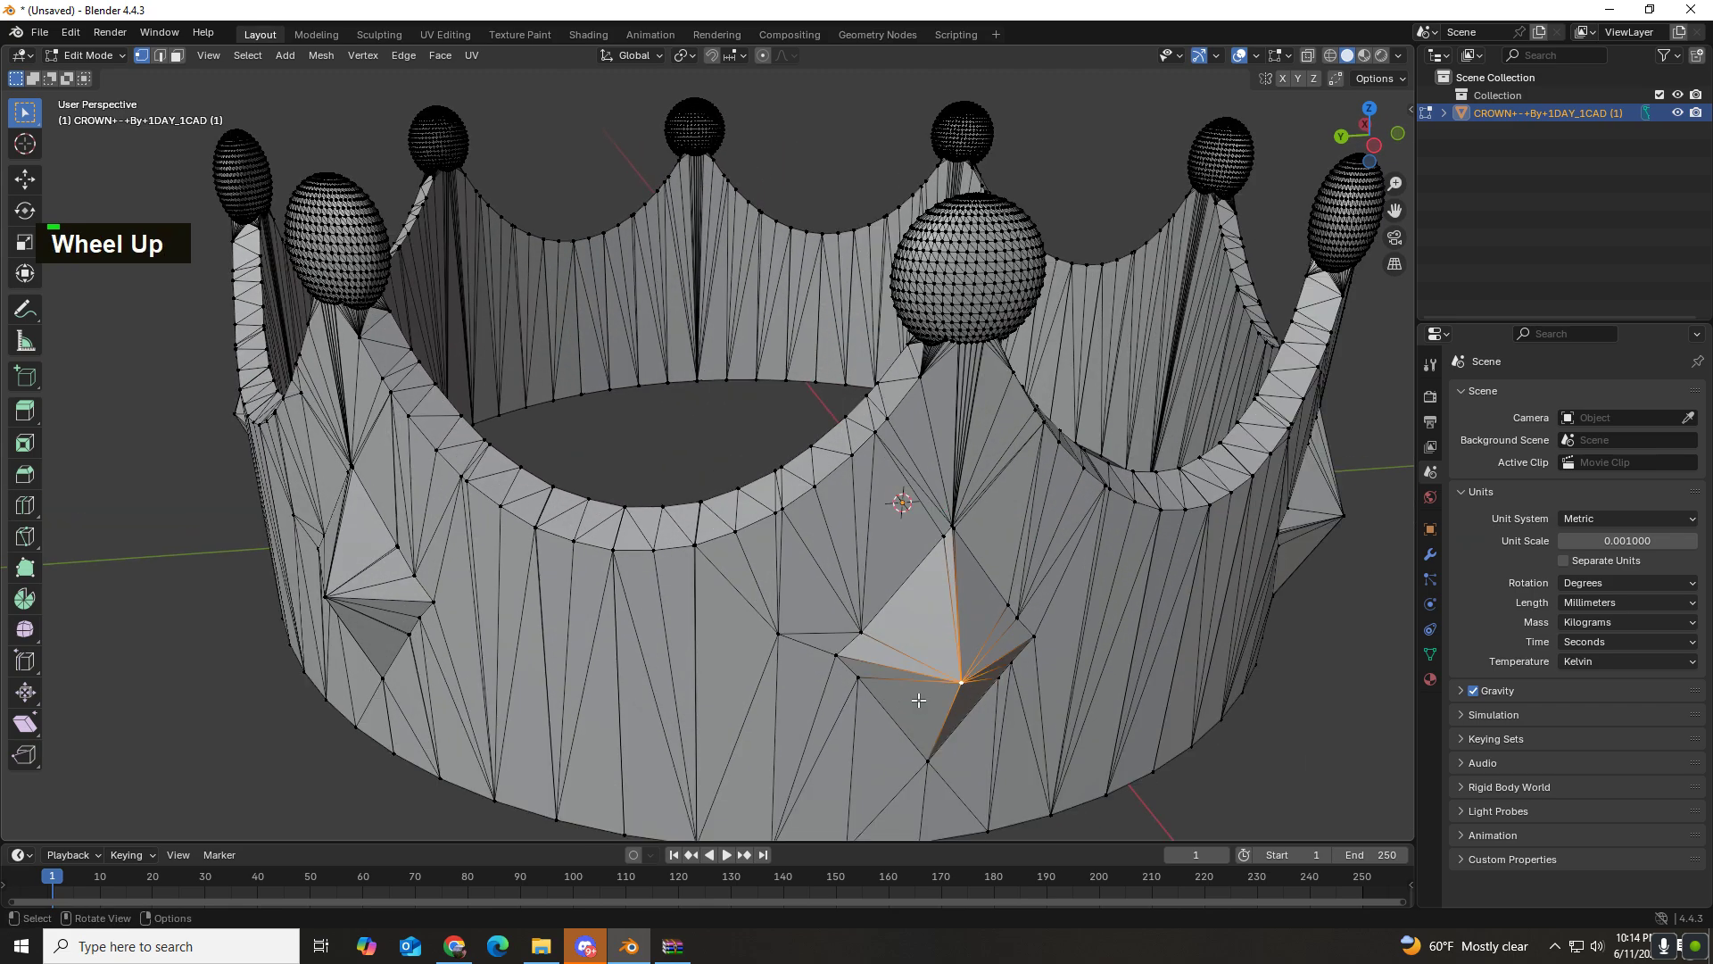
key(Delete)
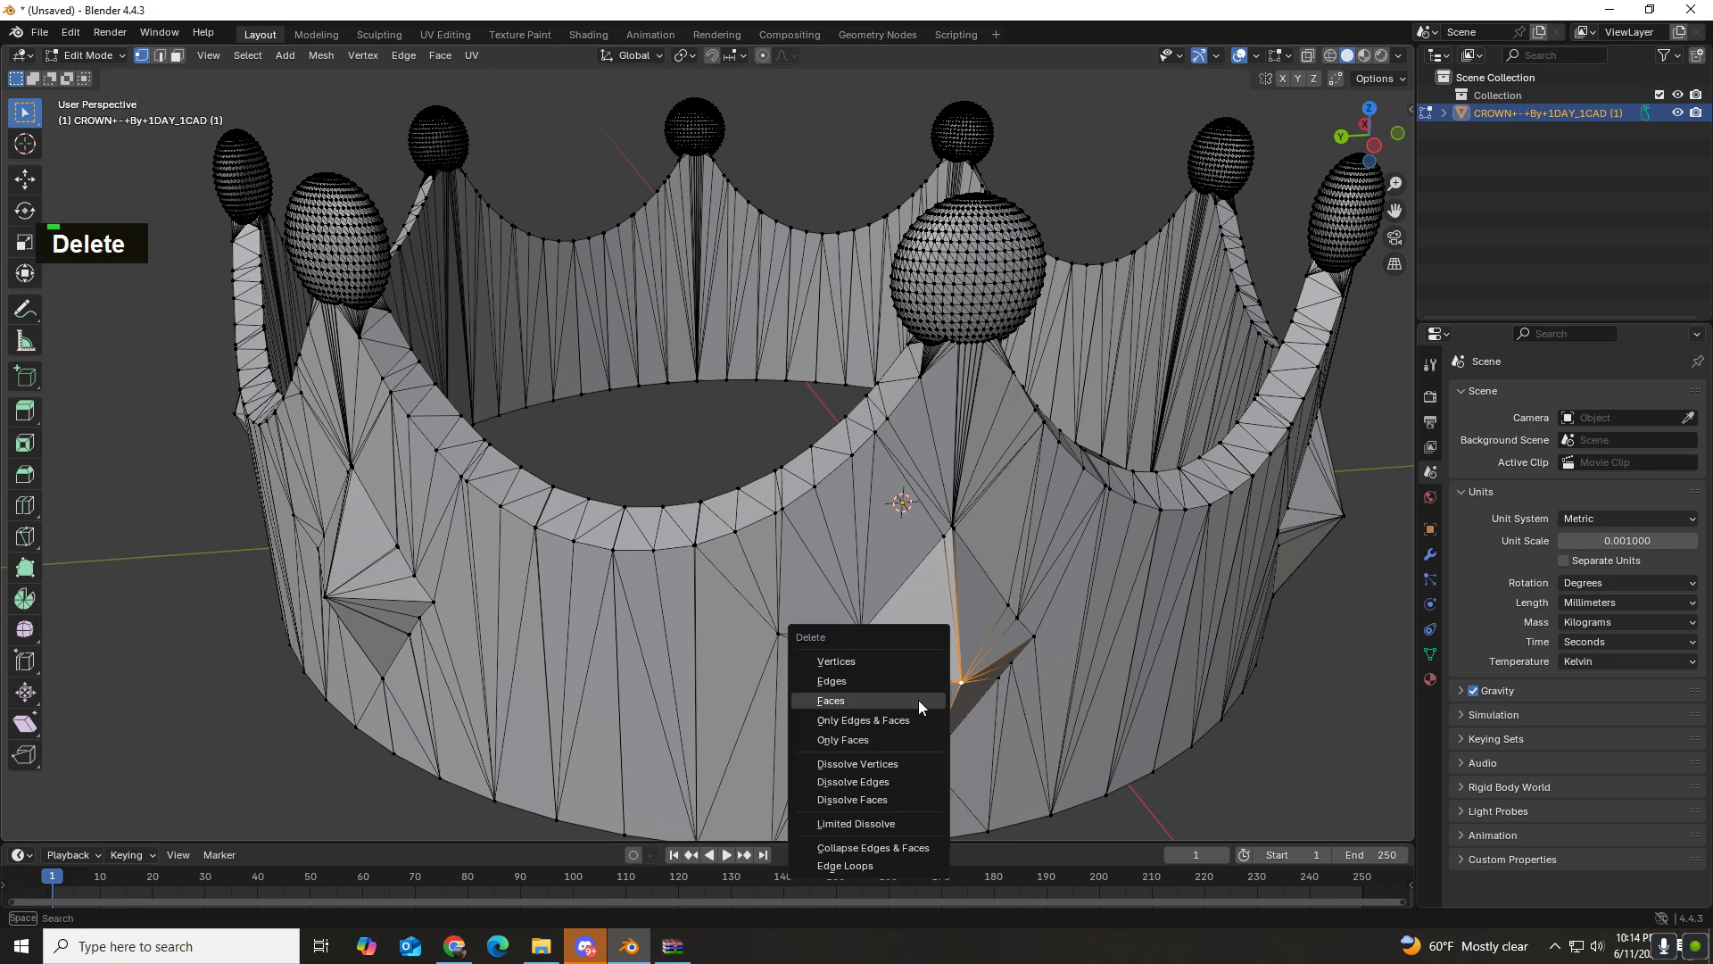
click(858, 662)
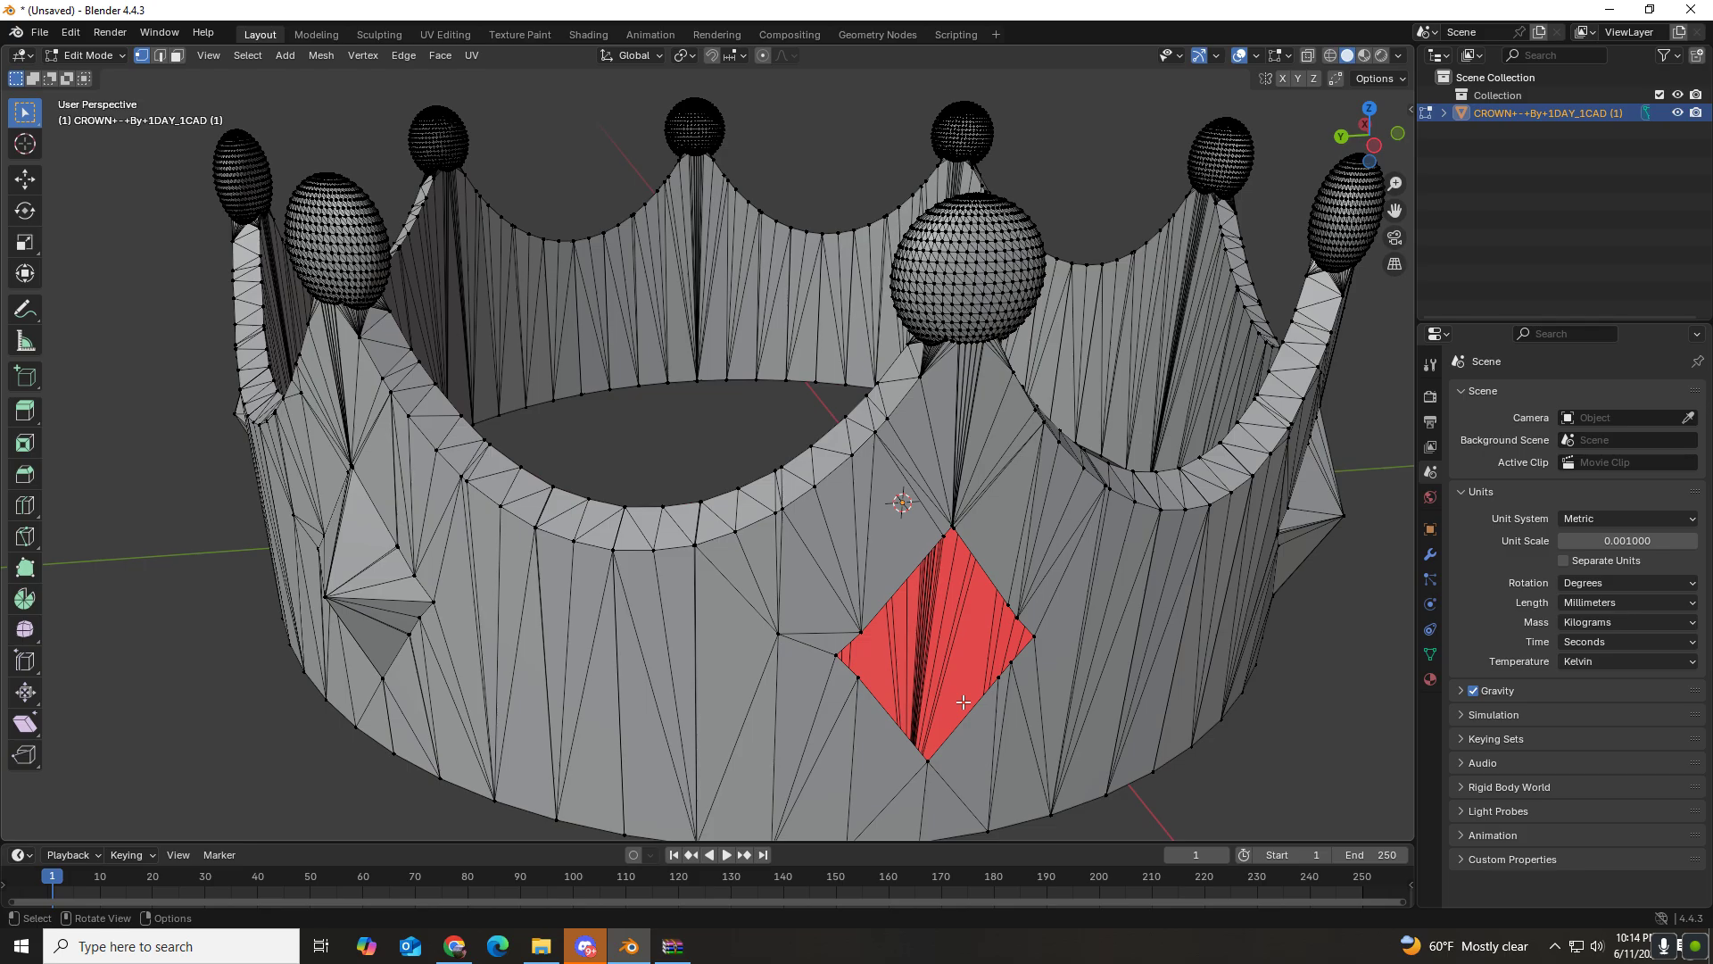
mouse_move(944, 689)
middle_down()
mouse_move(1023, 707)
mouse_move(998, 619)
mouse_move(790, 691)
mouse_move(930, 690)
middle_up()
key(ctrl+z)
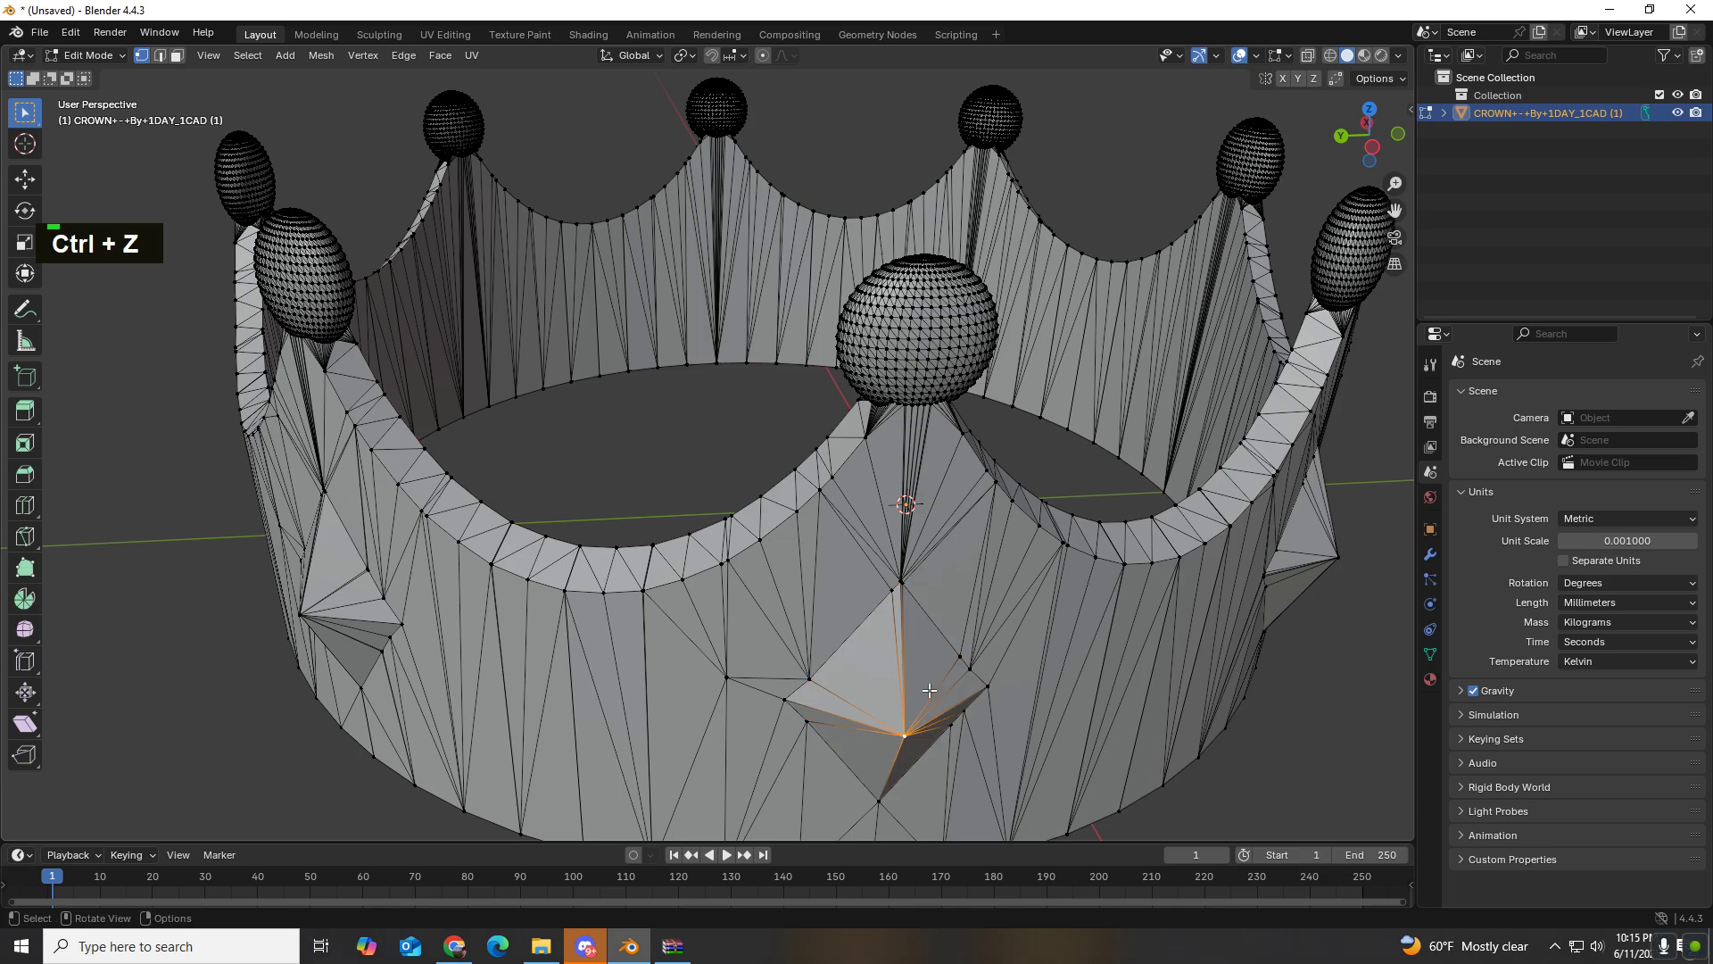
Step: Move the front diamond's tip vertex about 4.1 mm inward along the X axis with the Move tool and deselect it
middle_drag(929, 623, 953, 613)
scroll(953, 613, left, 1)
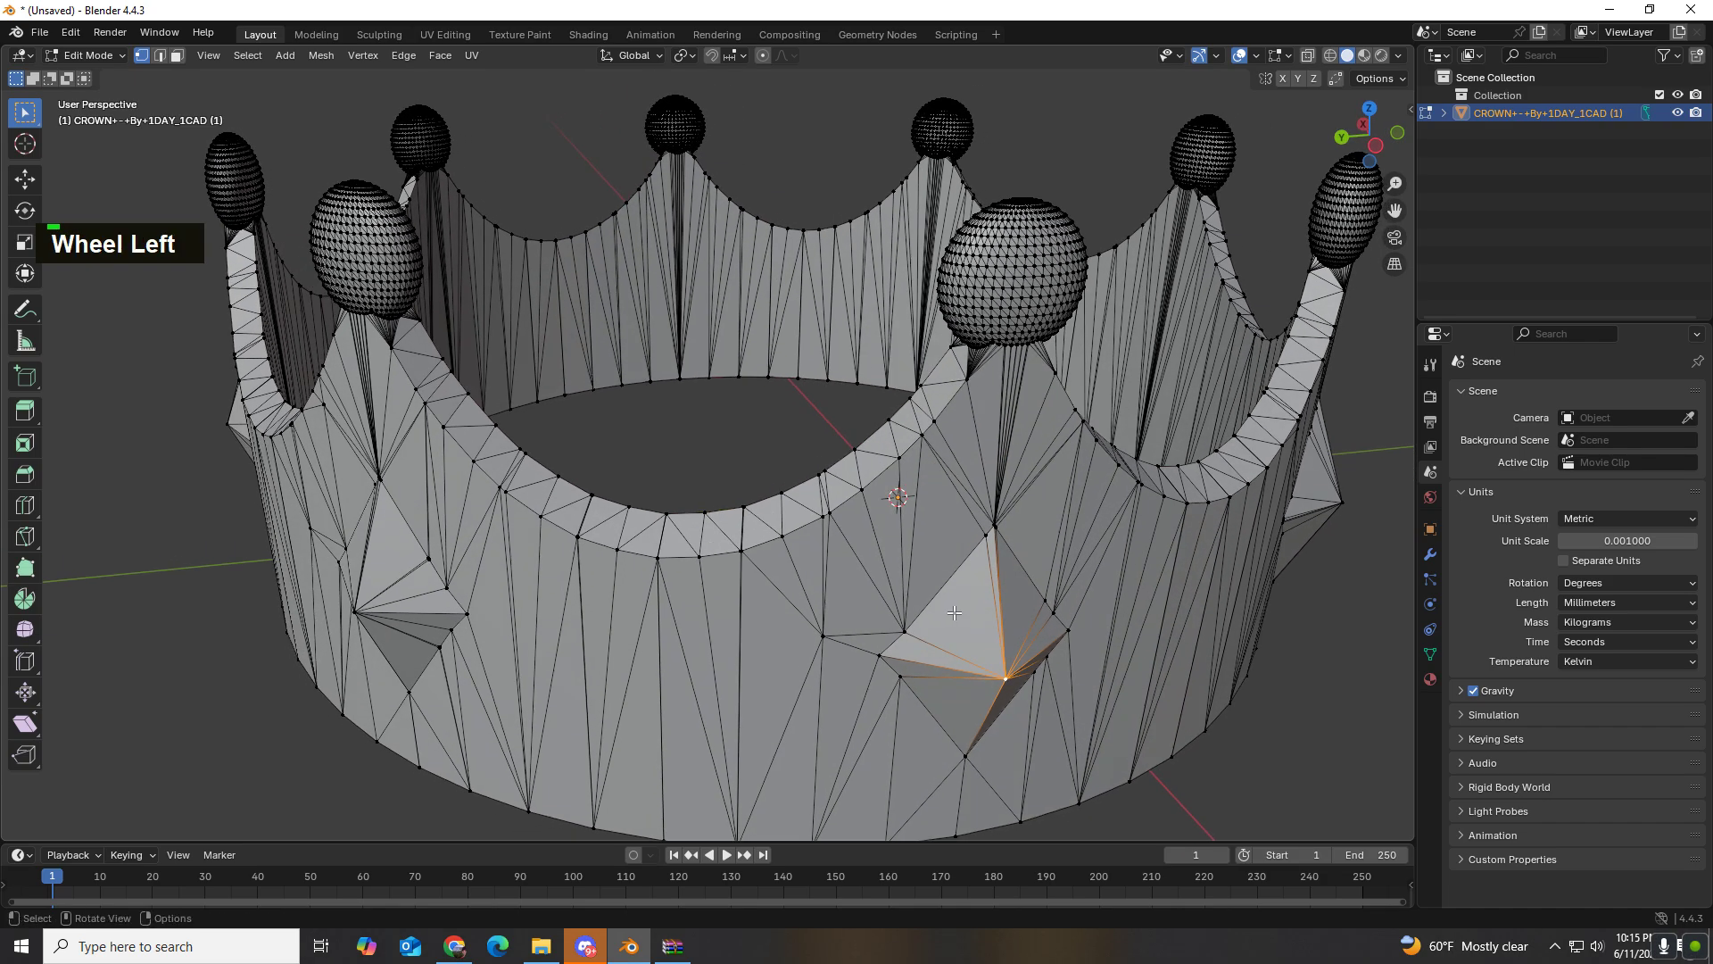
click(27, 184)
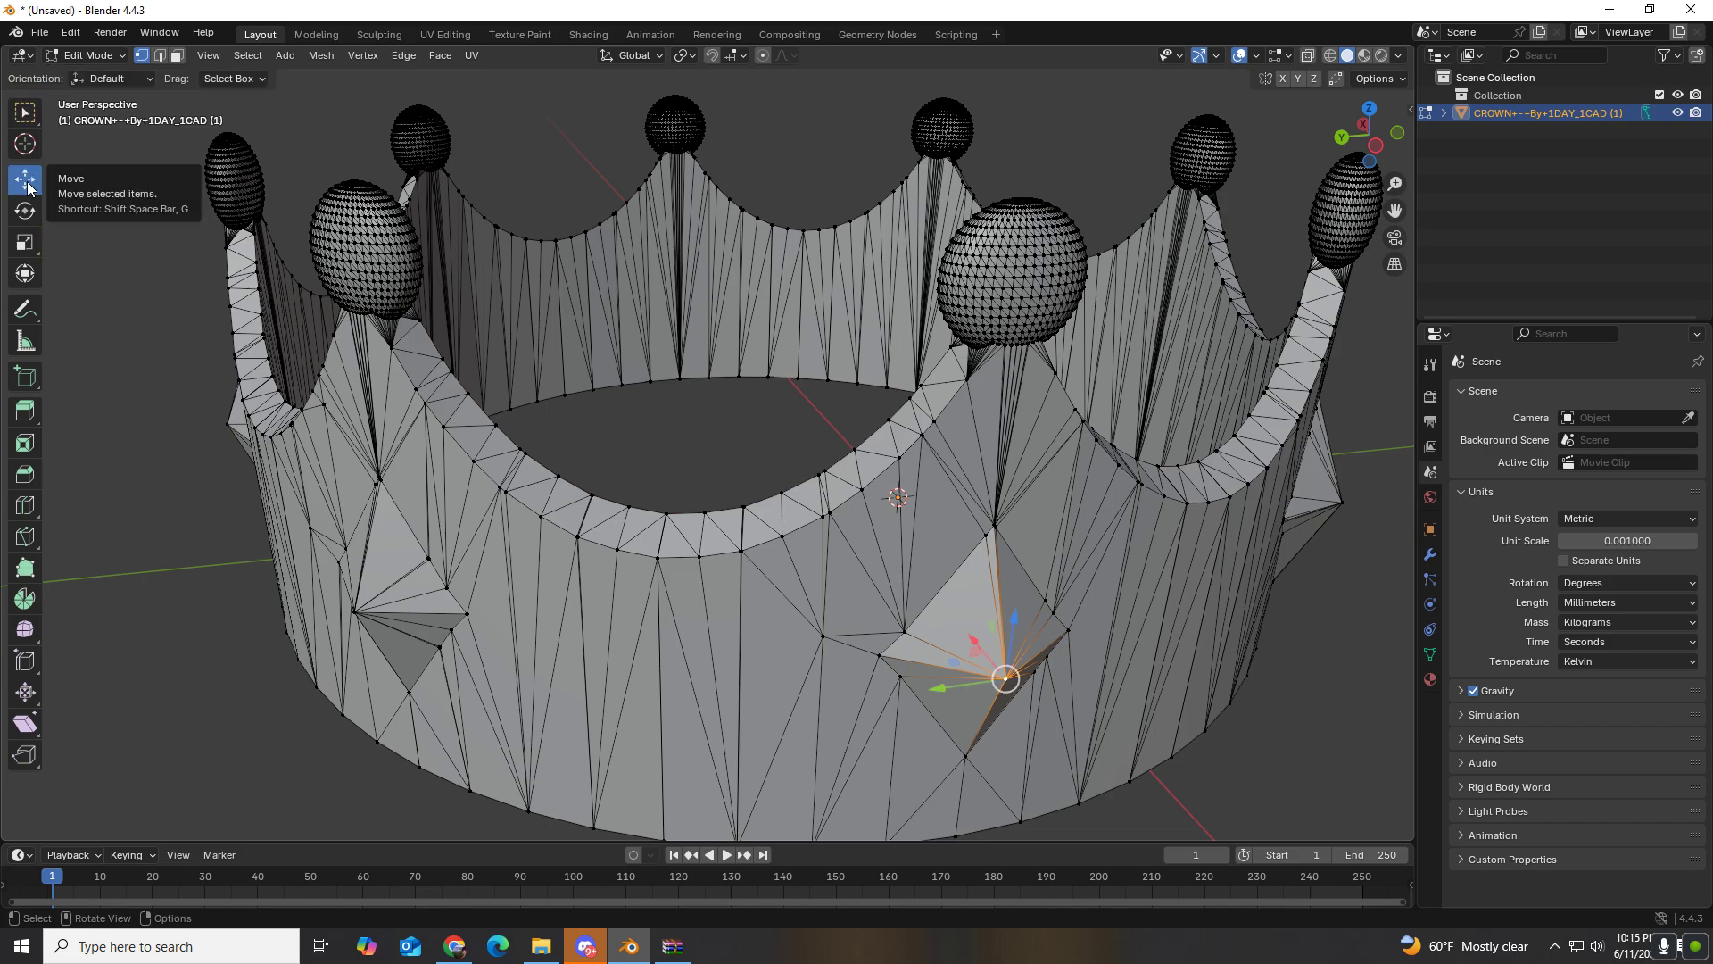
middle_drag(1026, 723, 885, 637)
scroll(1108, 716, up, 3)
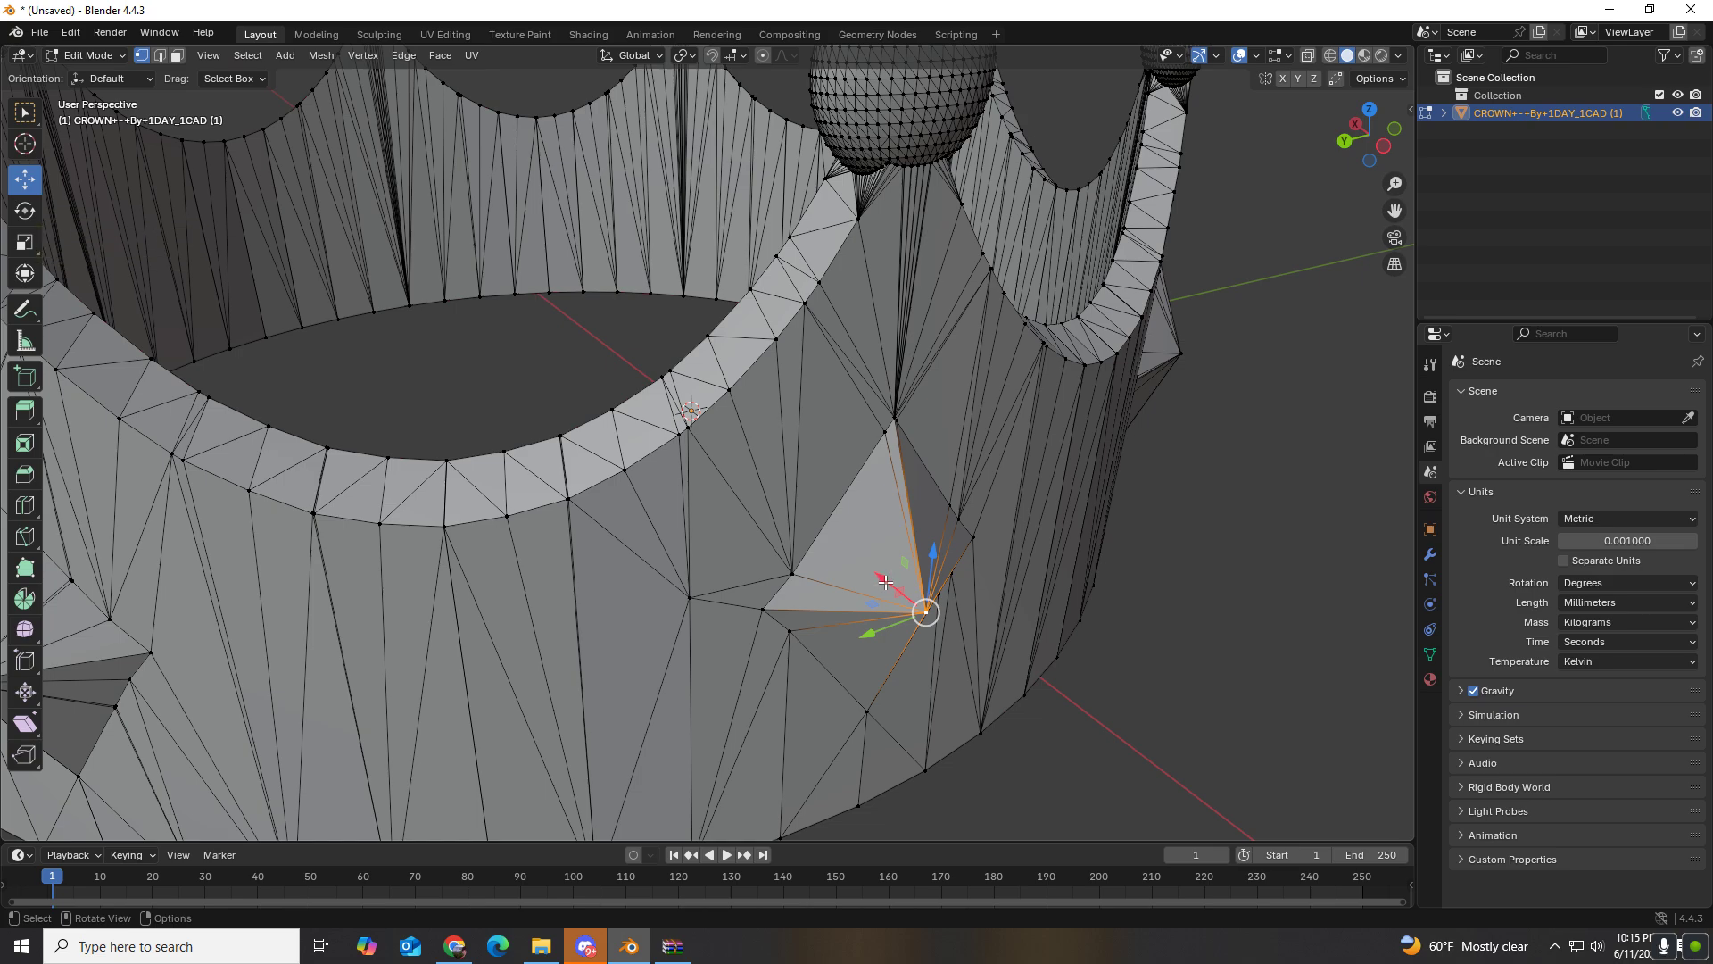
drag(885, 582, 835, 543)
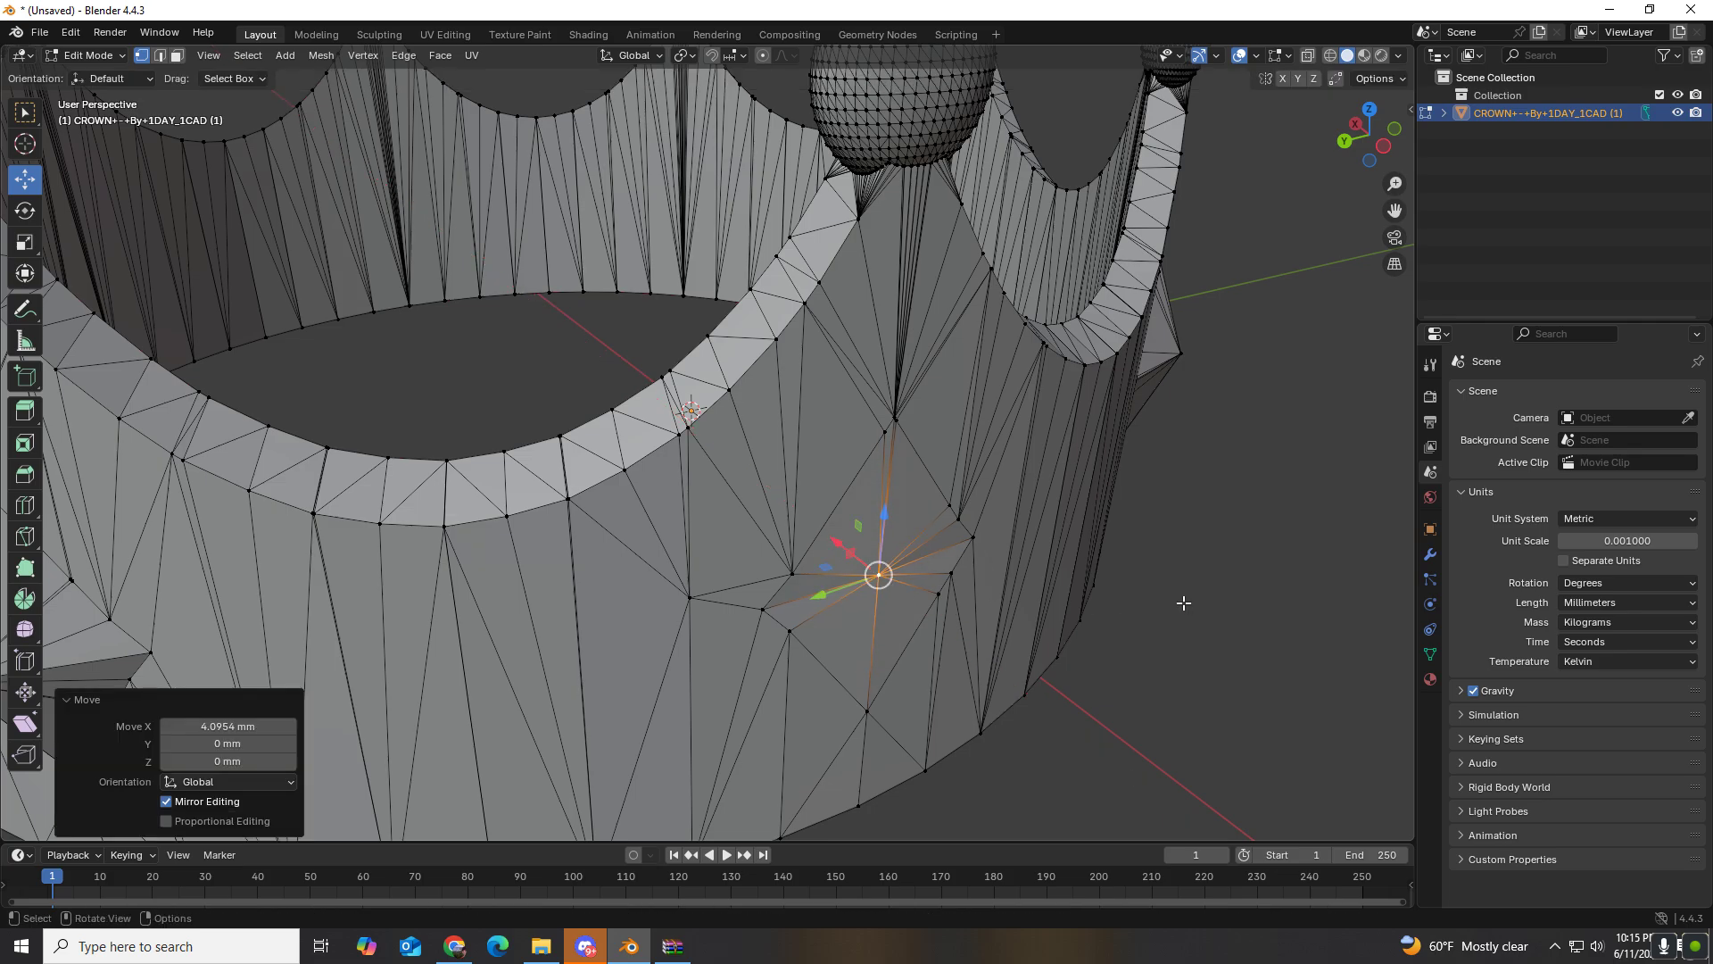
click(1187, 607)
mouse_move(1212, 634)
middle_down()
mouse_move(1274, 624)
mouse_move(1187, 632)
middle_up()
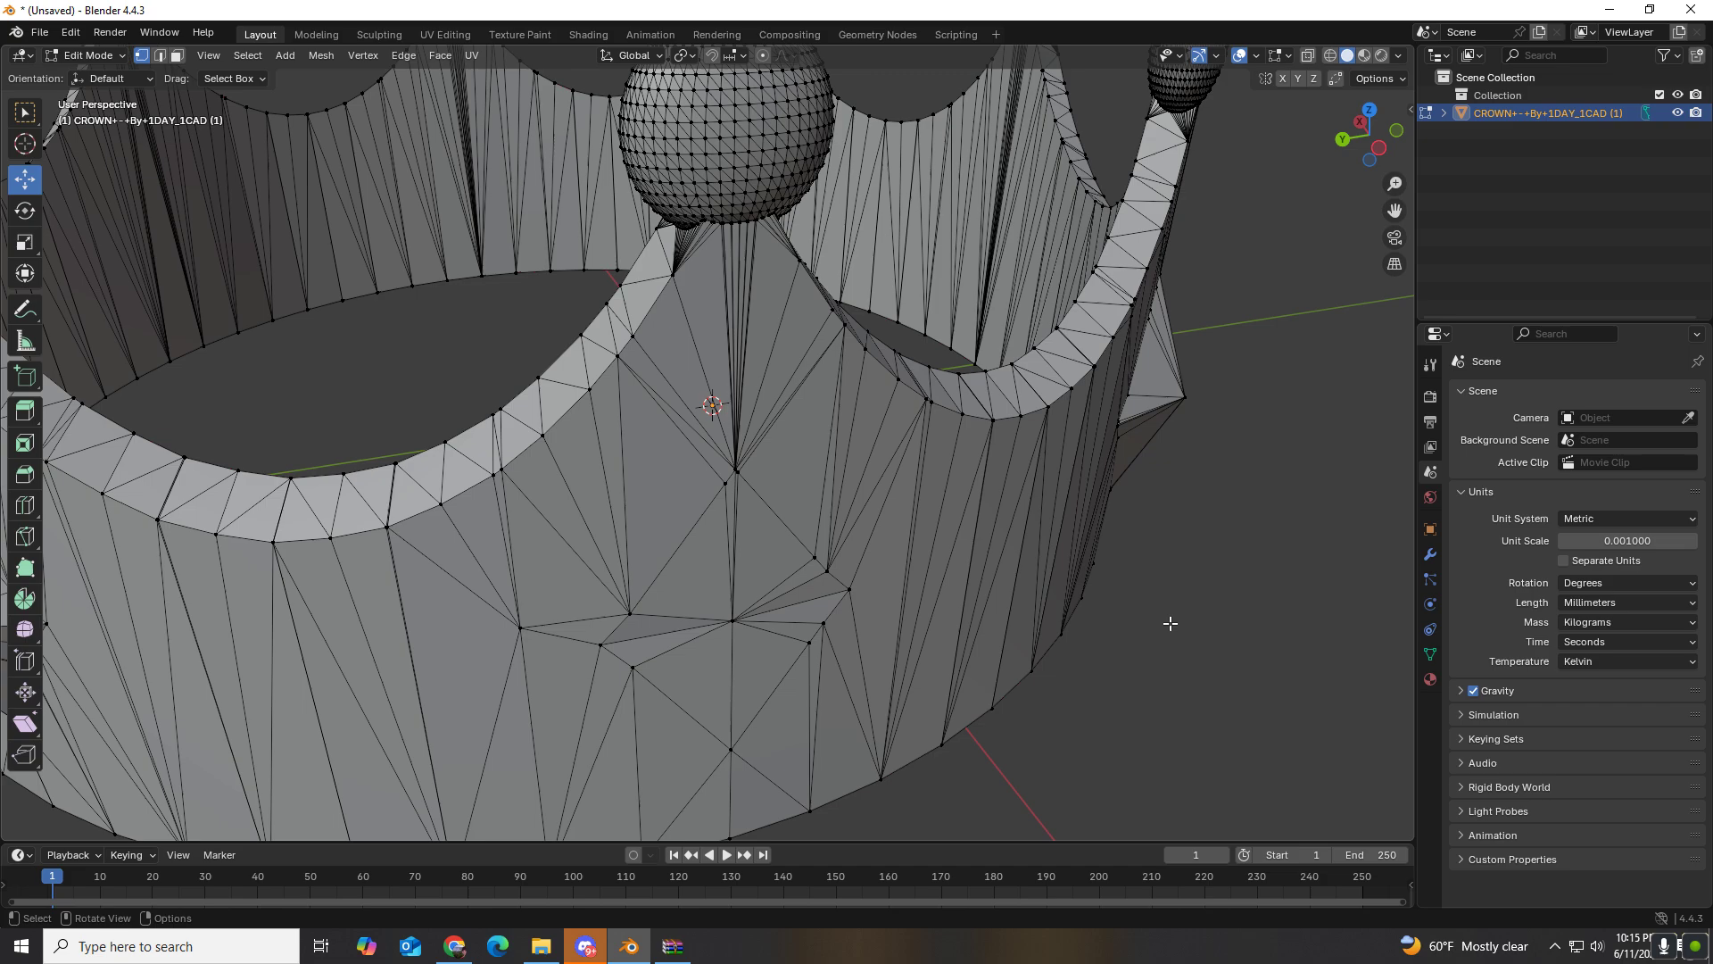
Step: Preview the flattened diamond in Object Mode, and undo the tip vertex move back in Edit Mode
key(Tab)
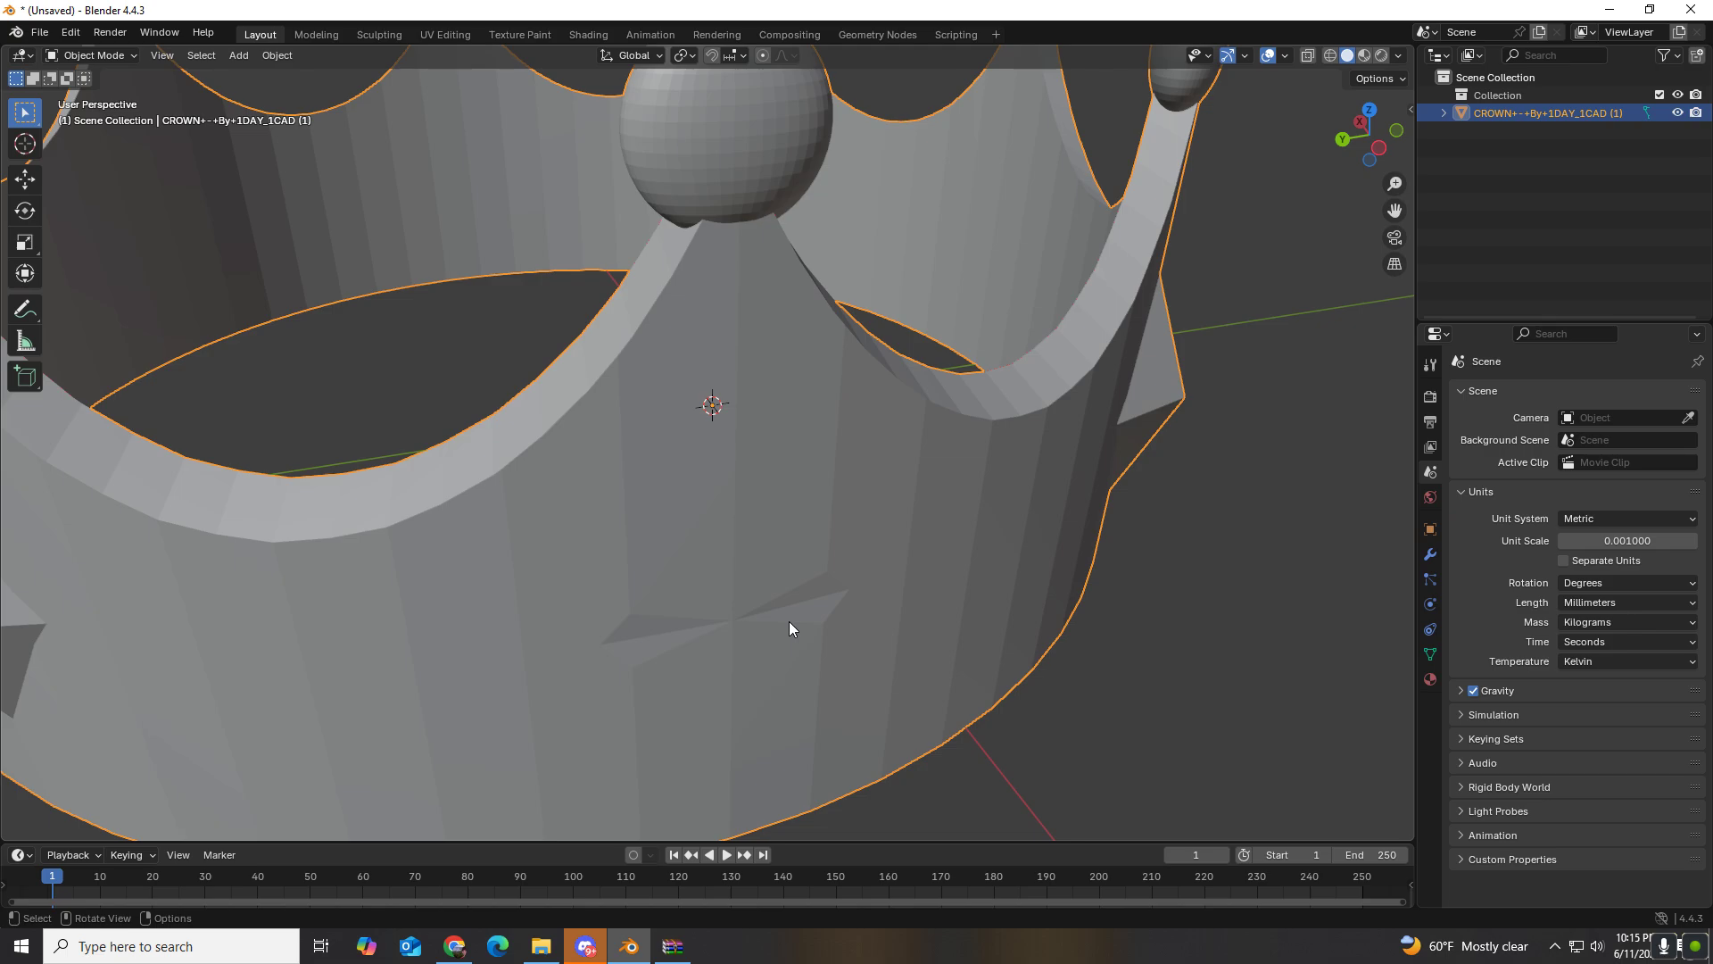
key(Tab)
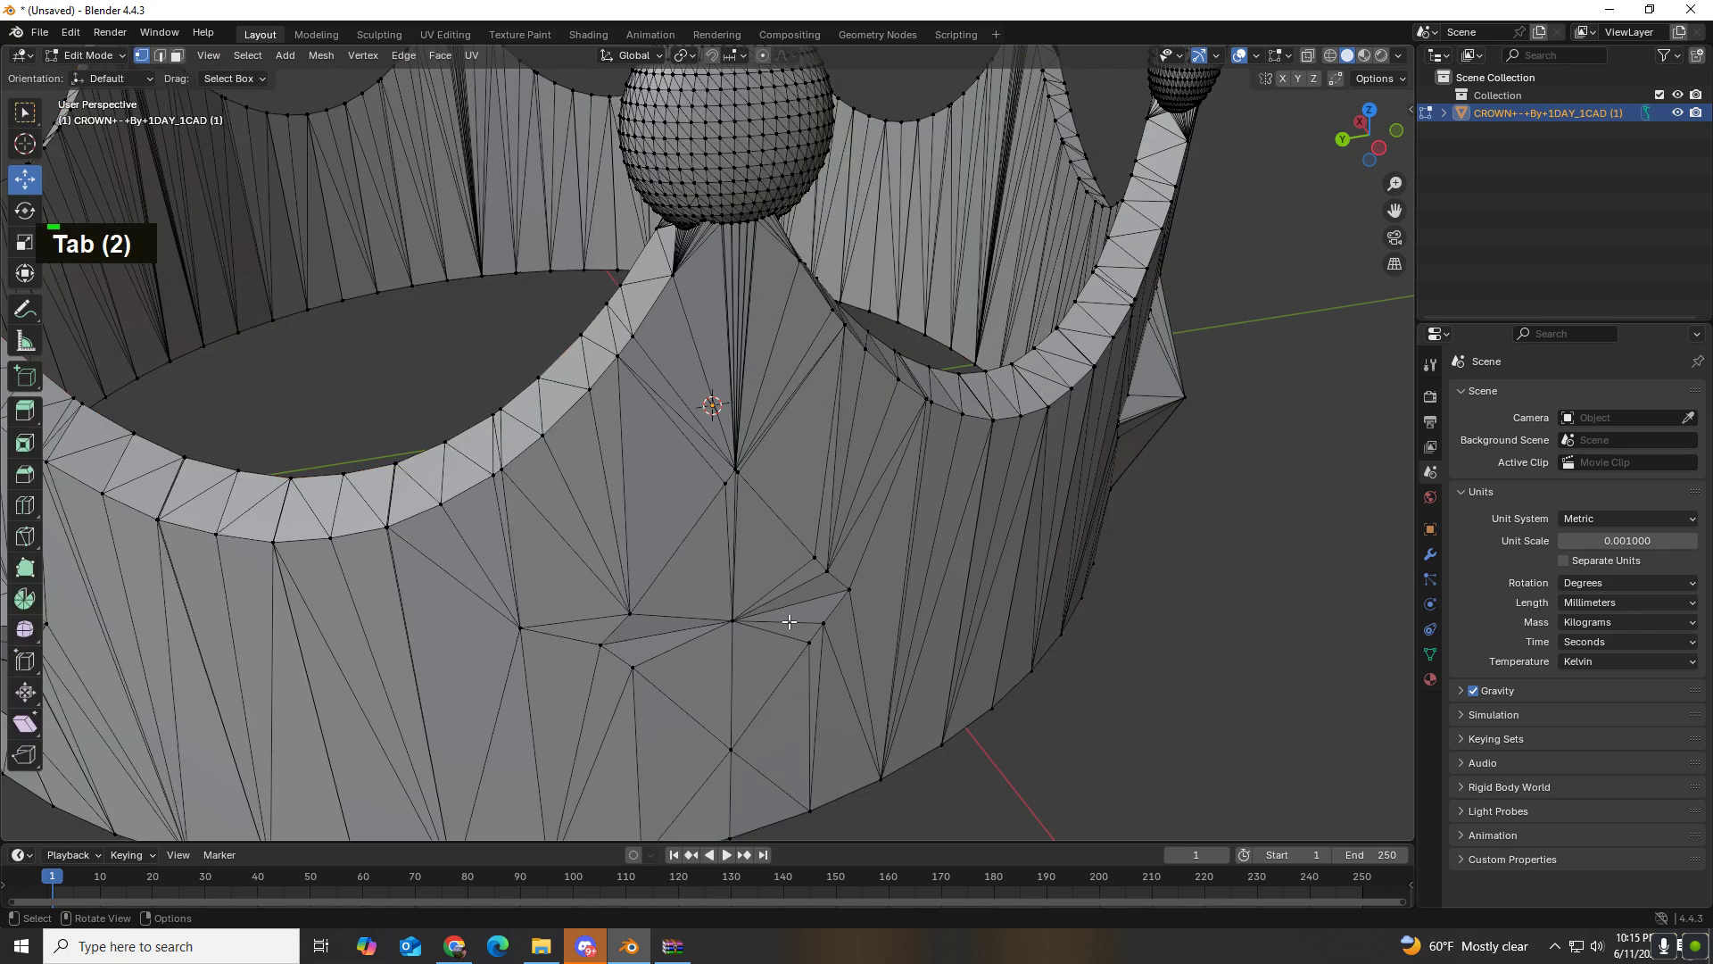
key(ctrl+z)
key(ctrl+z)
key(ctrl+z)
key(ctrl+z)
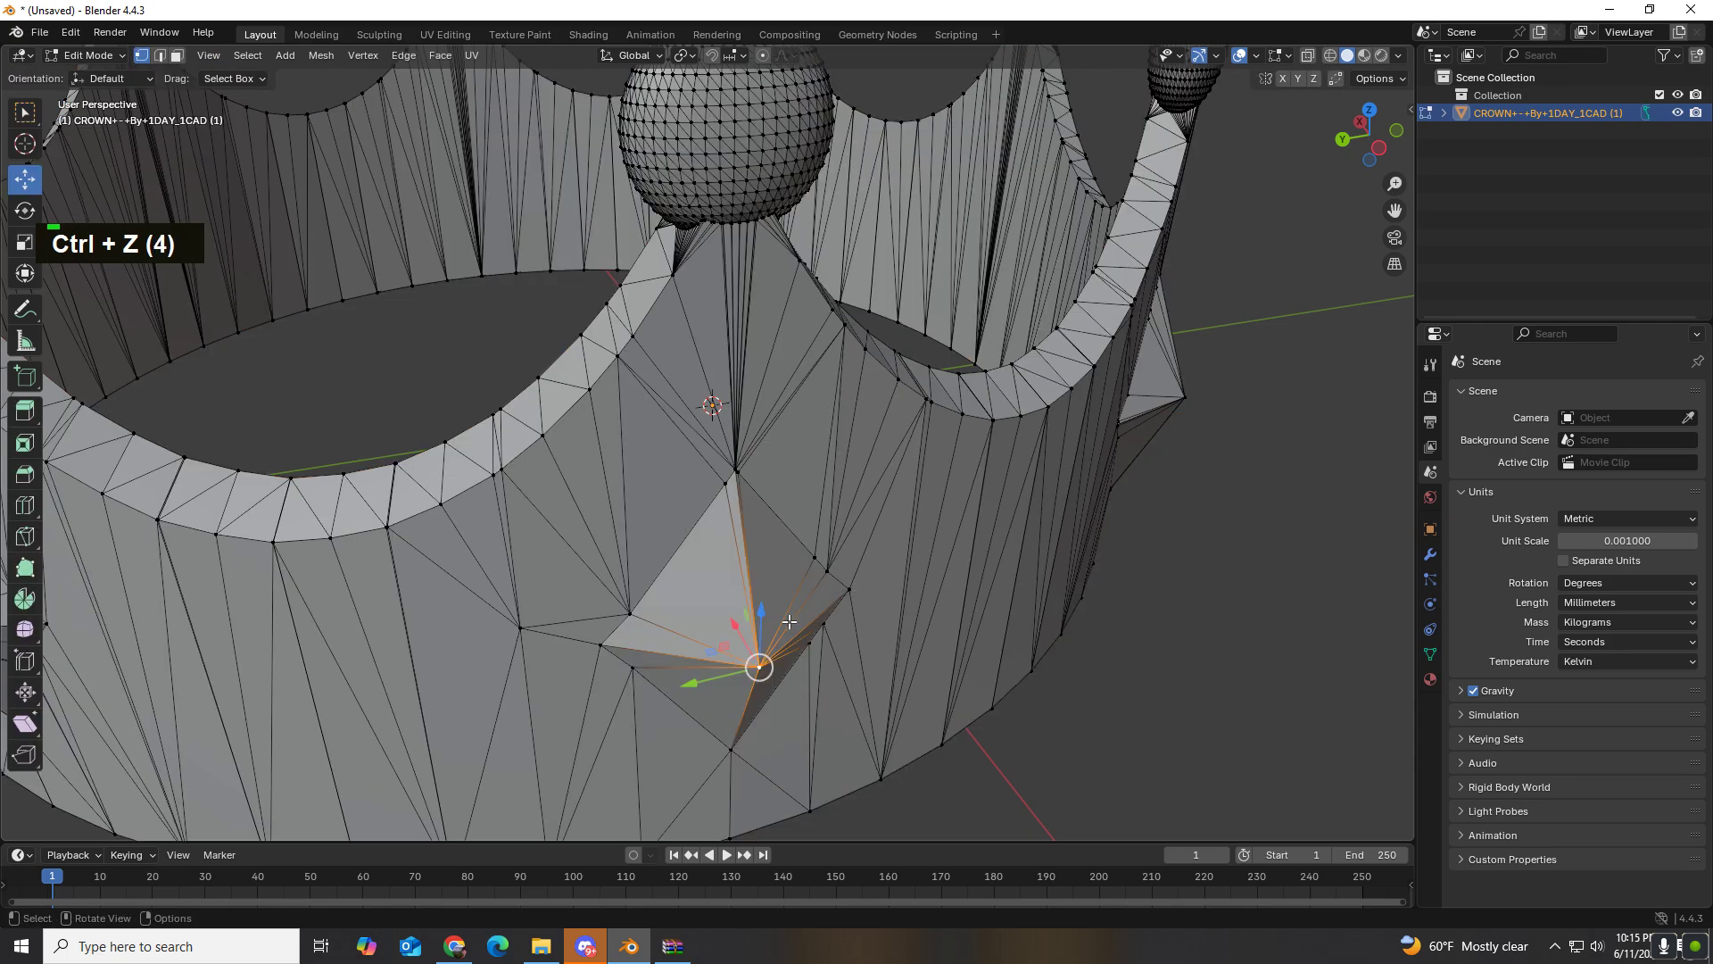
Step: Delete the front diamond's outer tip vertex to leave a diamond-shaped opening in the crown wall
middle_drag(877, 681, 886, 675)
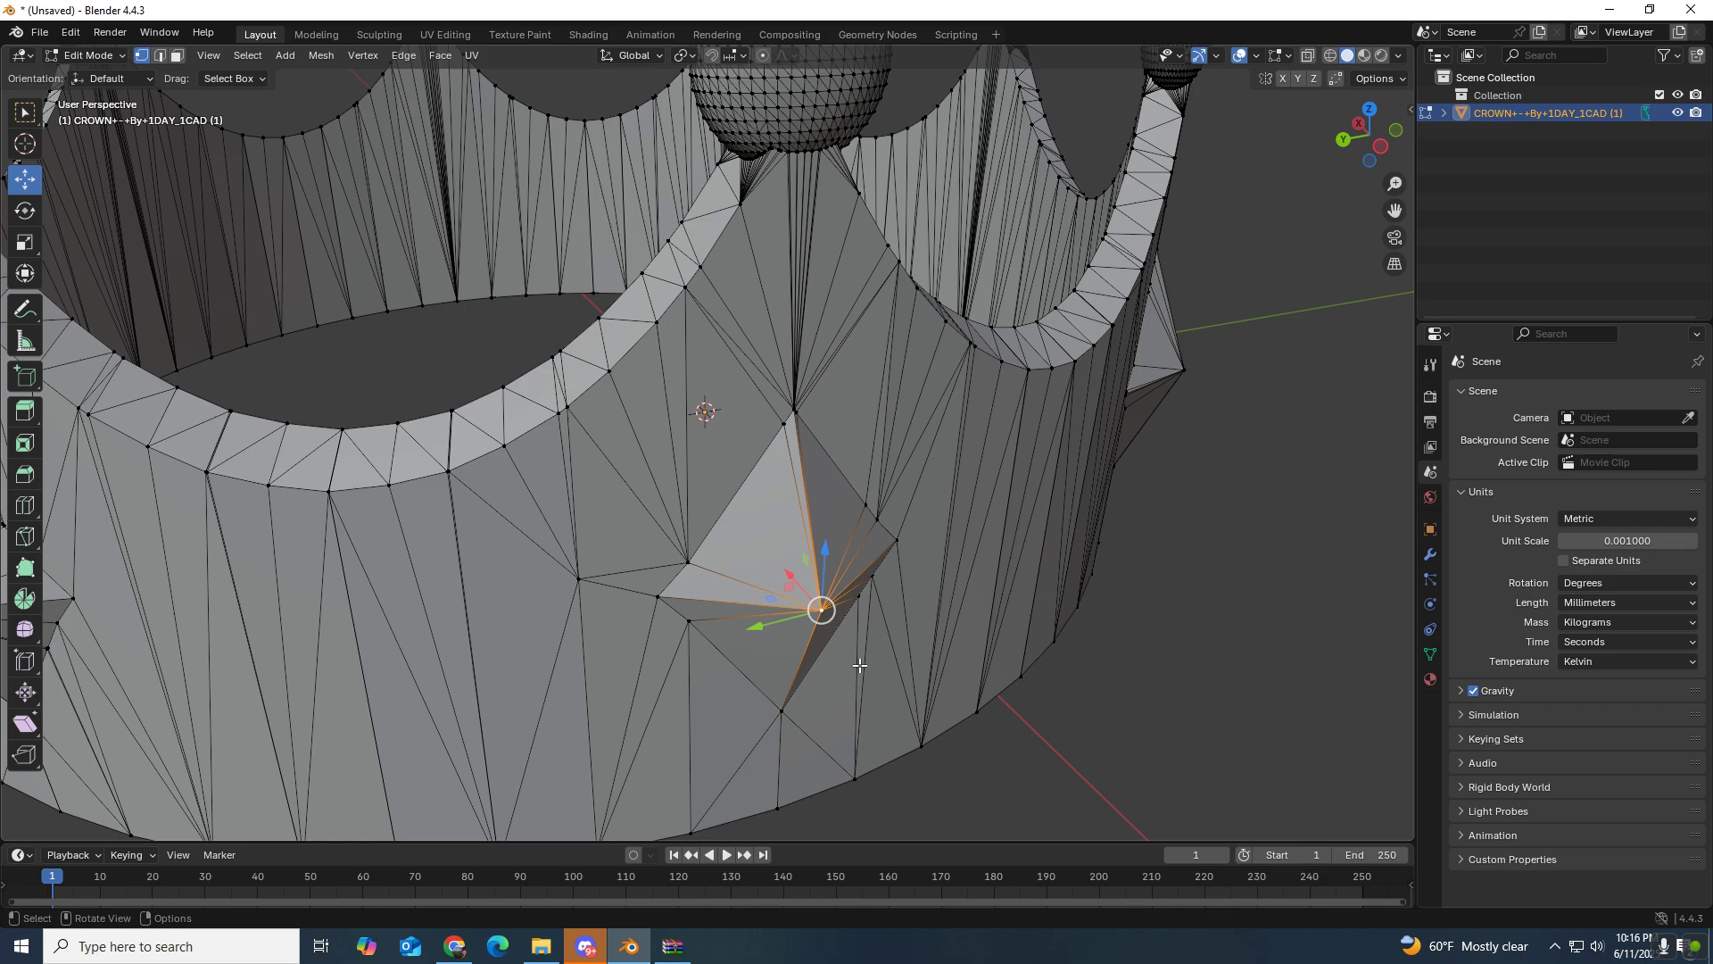
key(Delete)
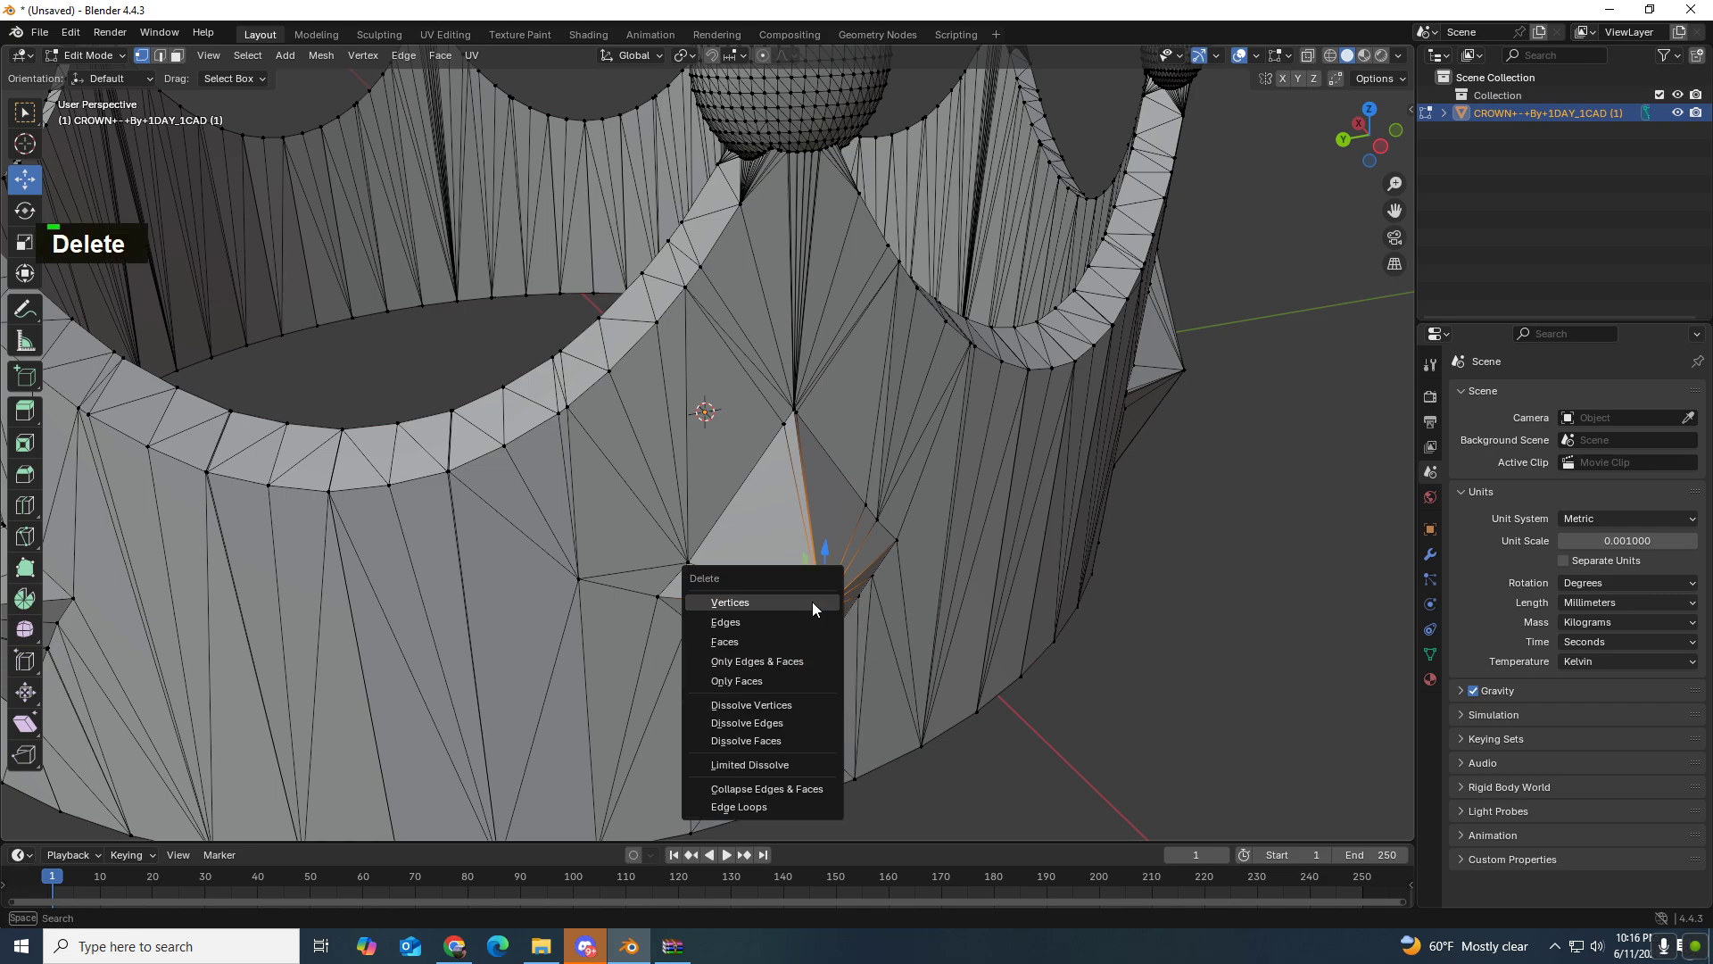
click(812, 601)
middle_drag(840, 653, 859, 731)
scroll(859, 742, up, 1)
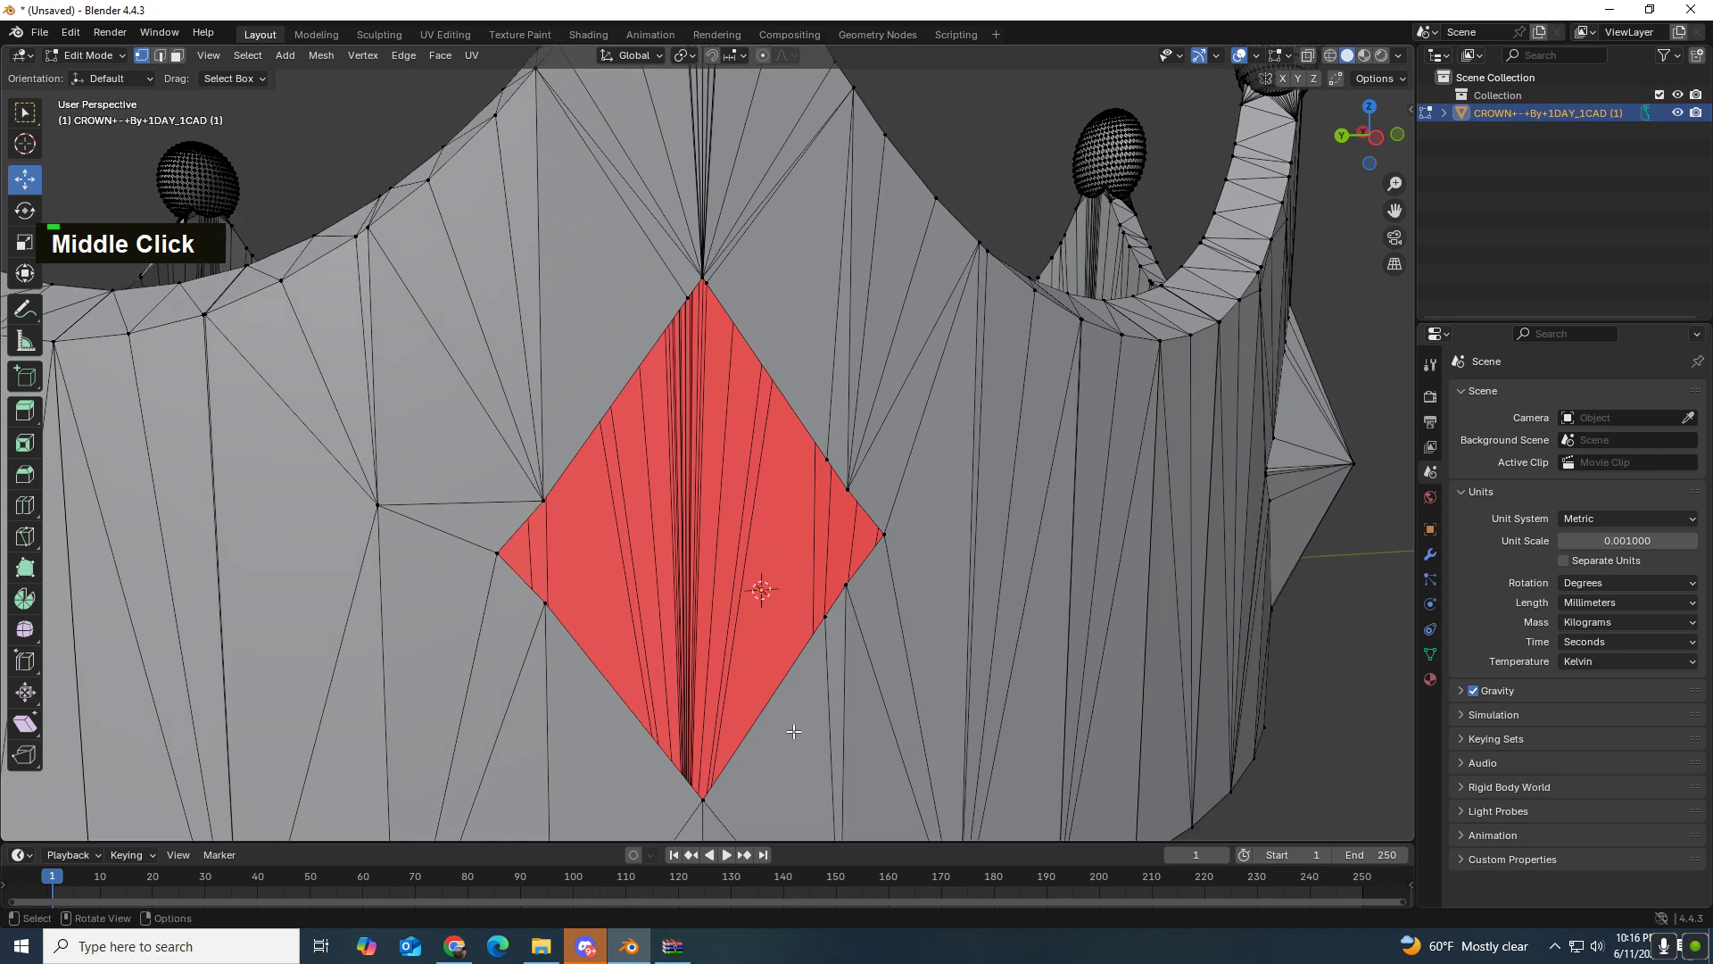
Step: Select the three vertices around the diamond opening's left corner and fill them with a triangular face
key(1)
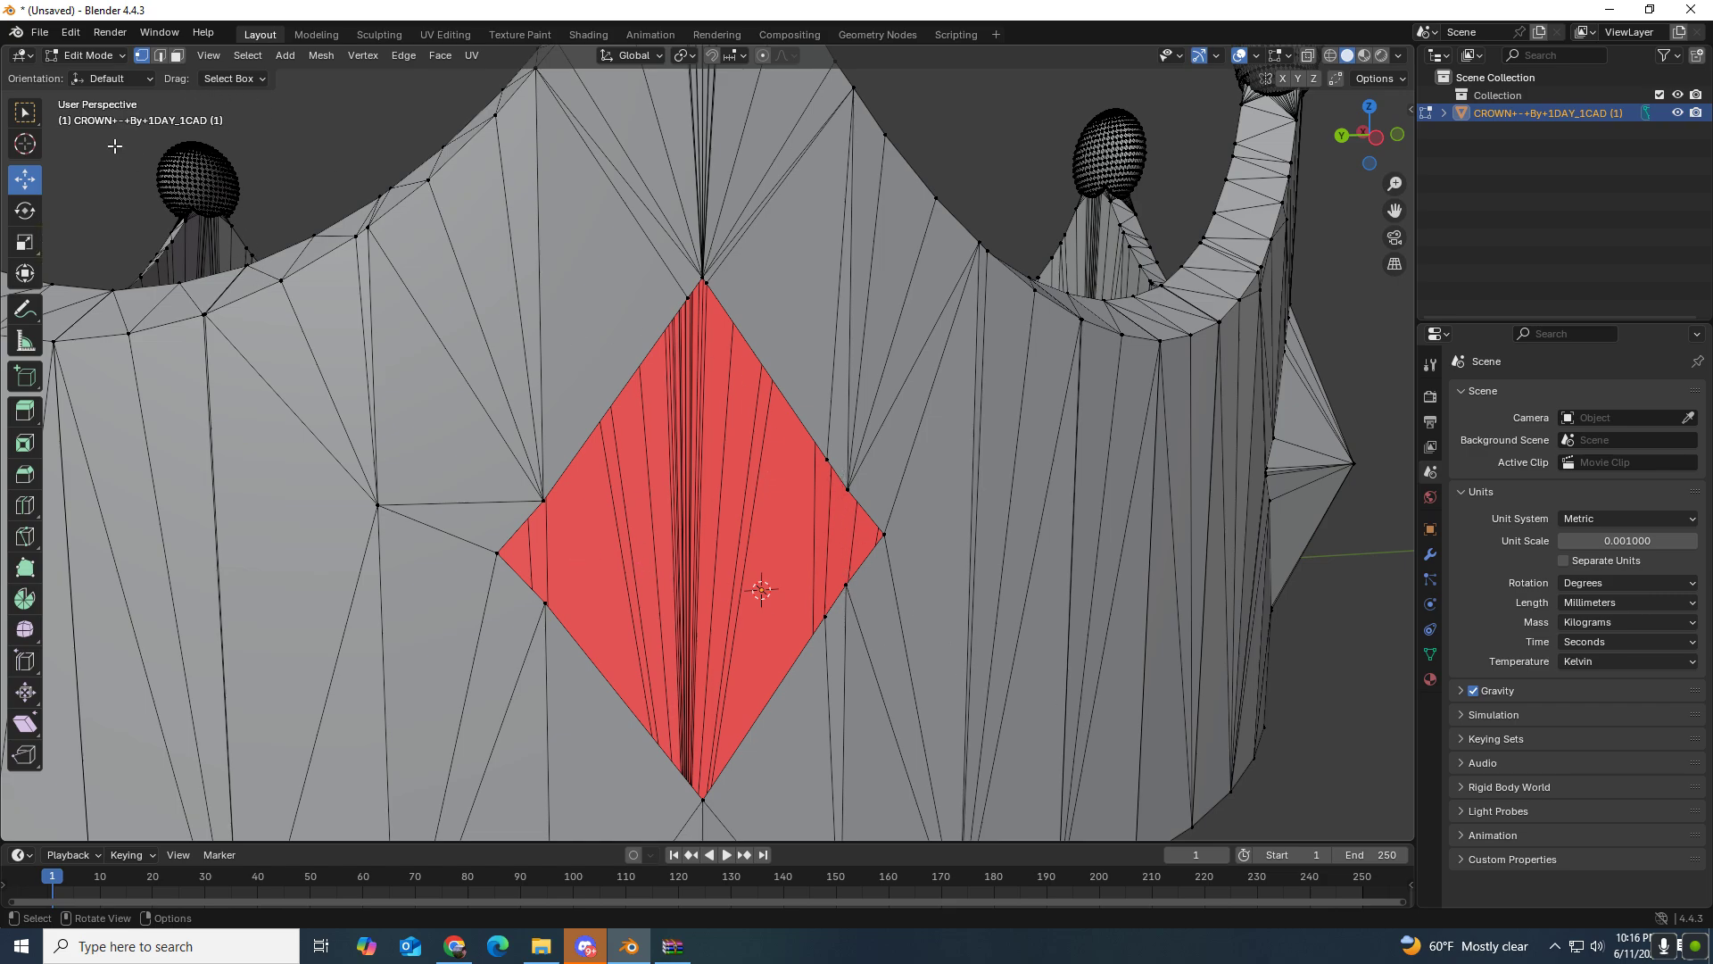
key(1)
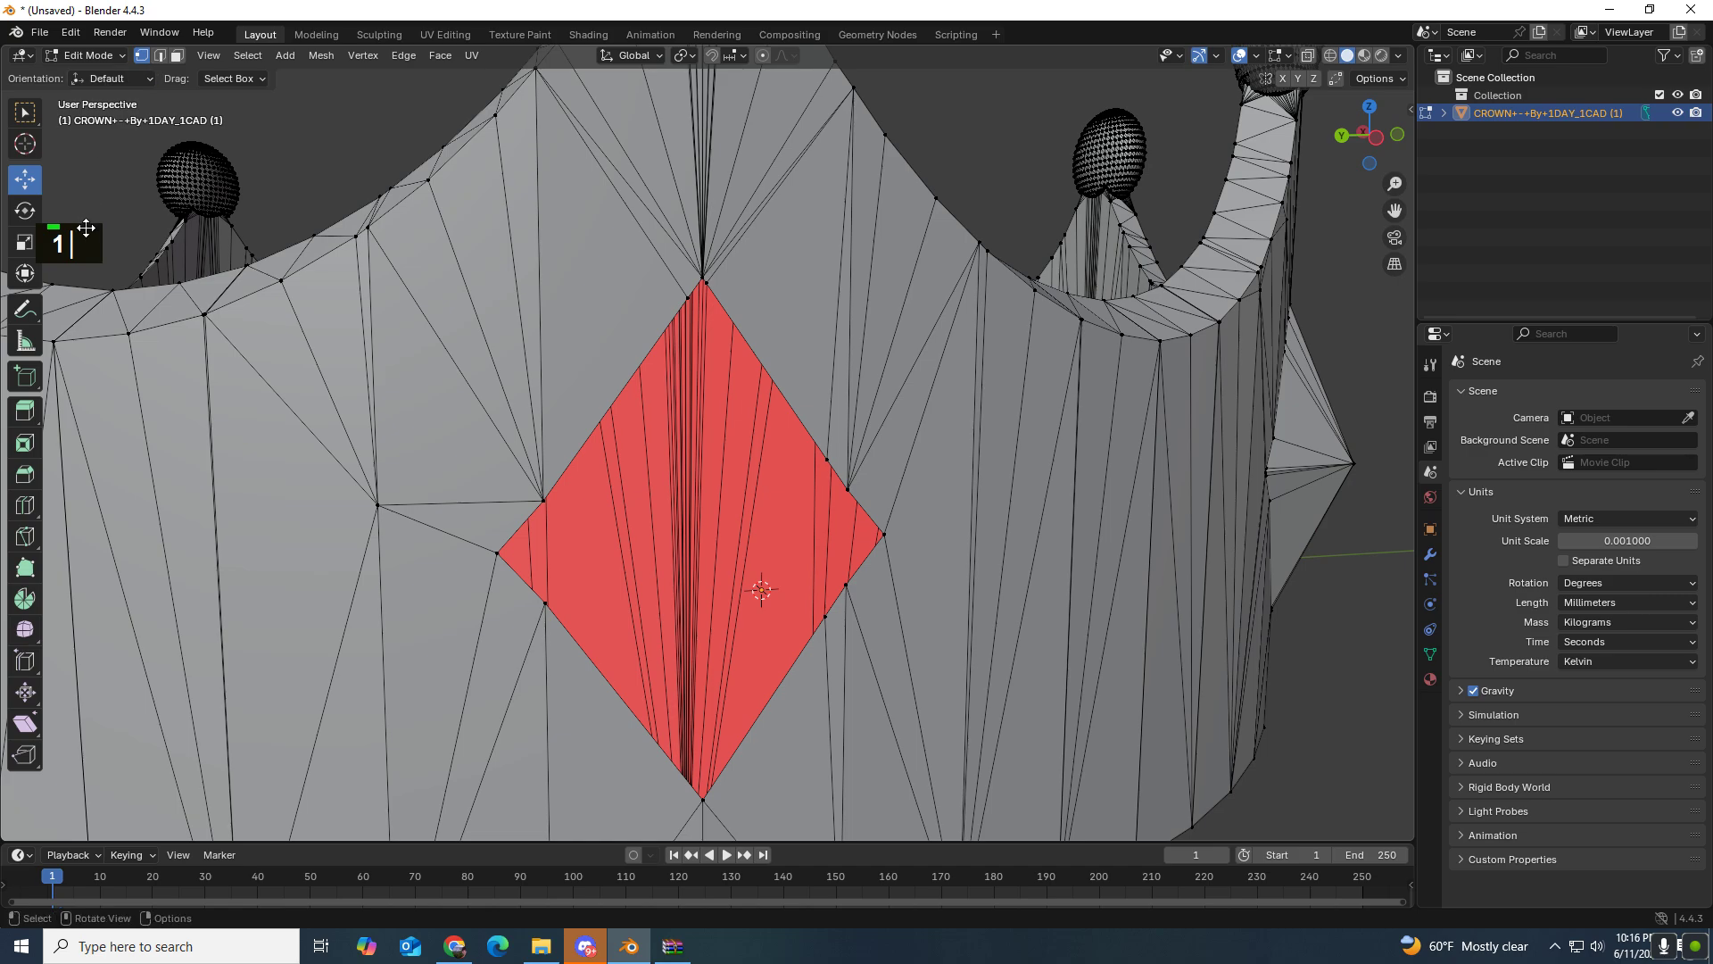
shift+click(495, 555)
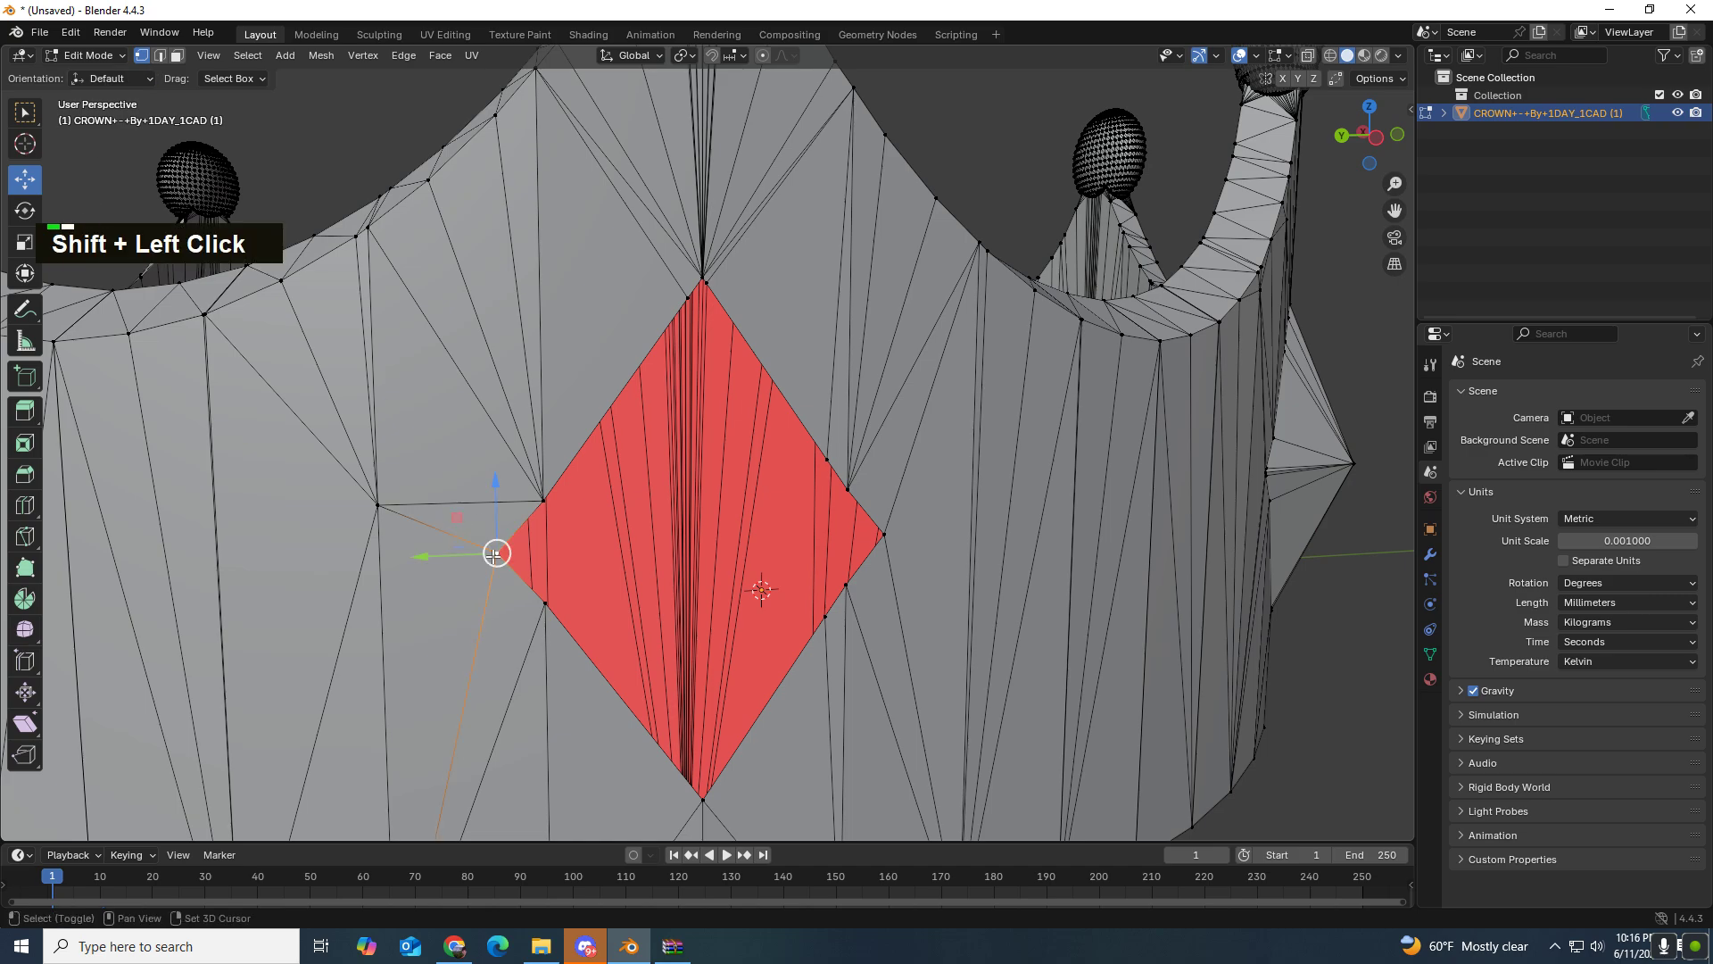
shift+click(547, 506)
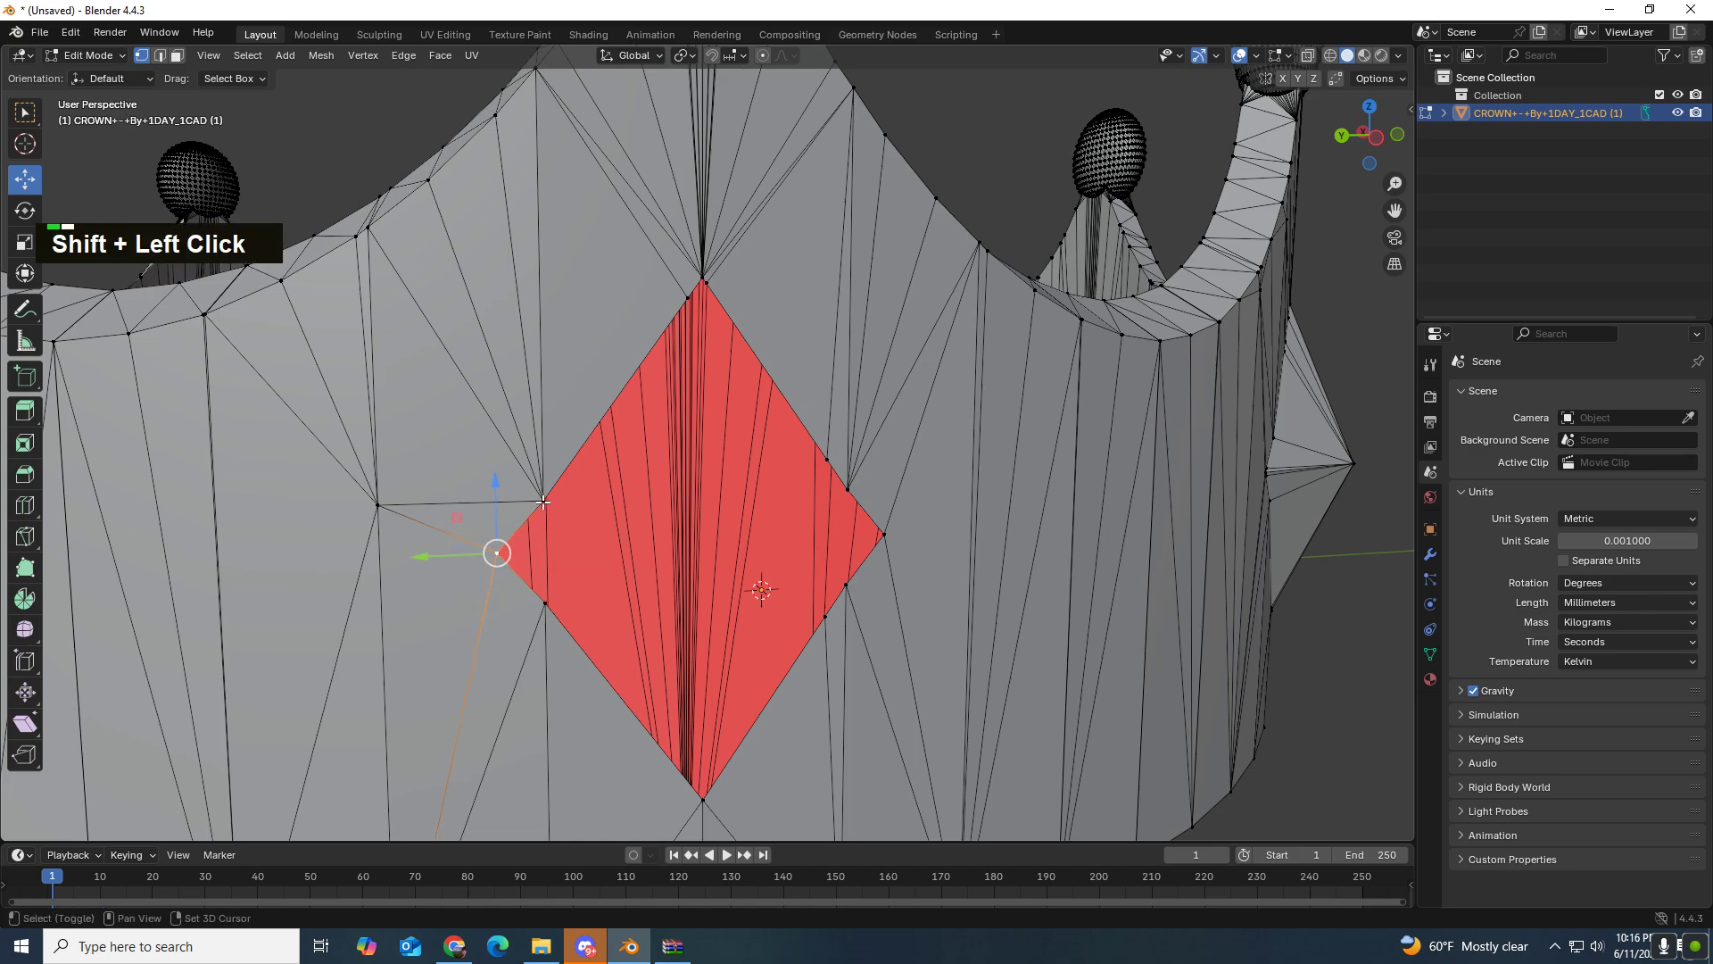
shift+click(542, 603)
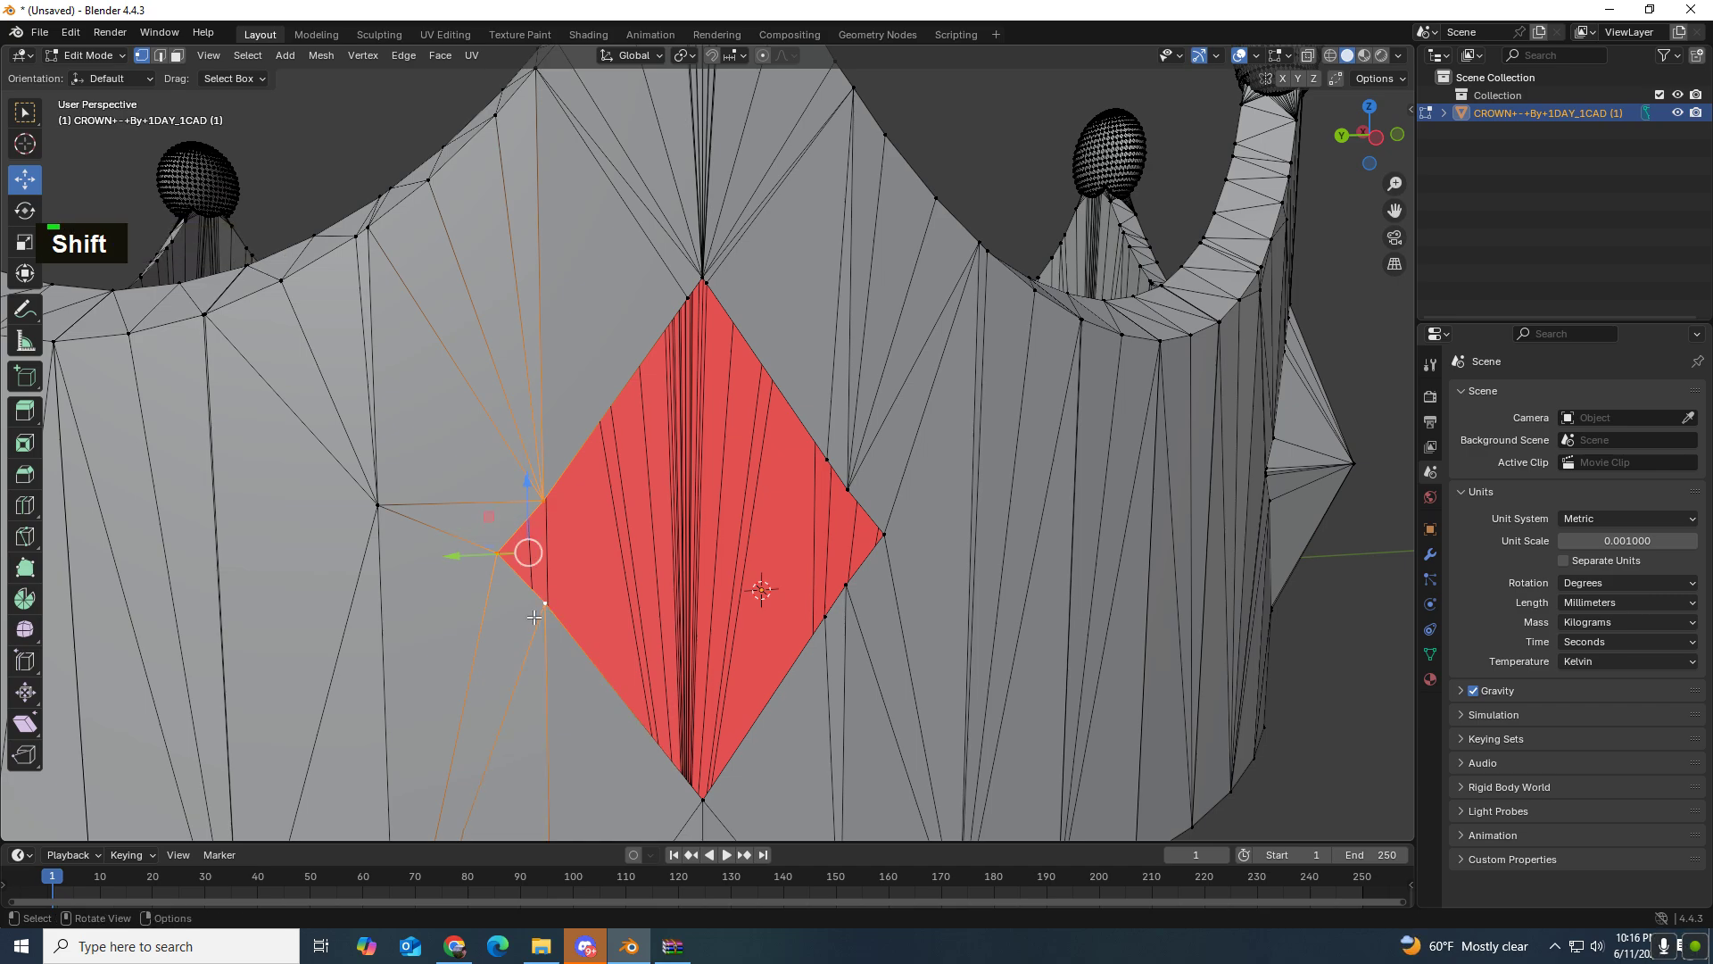
key(f)
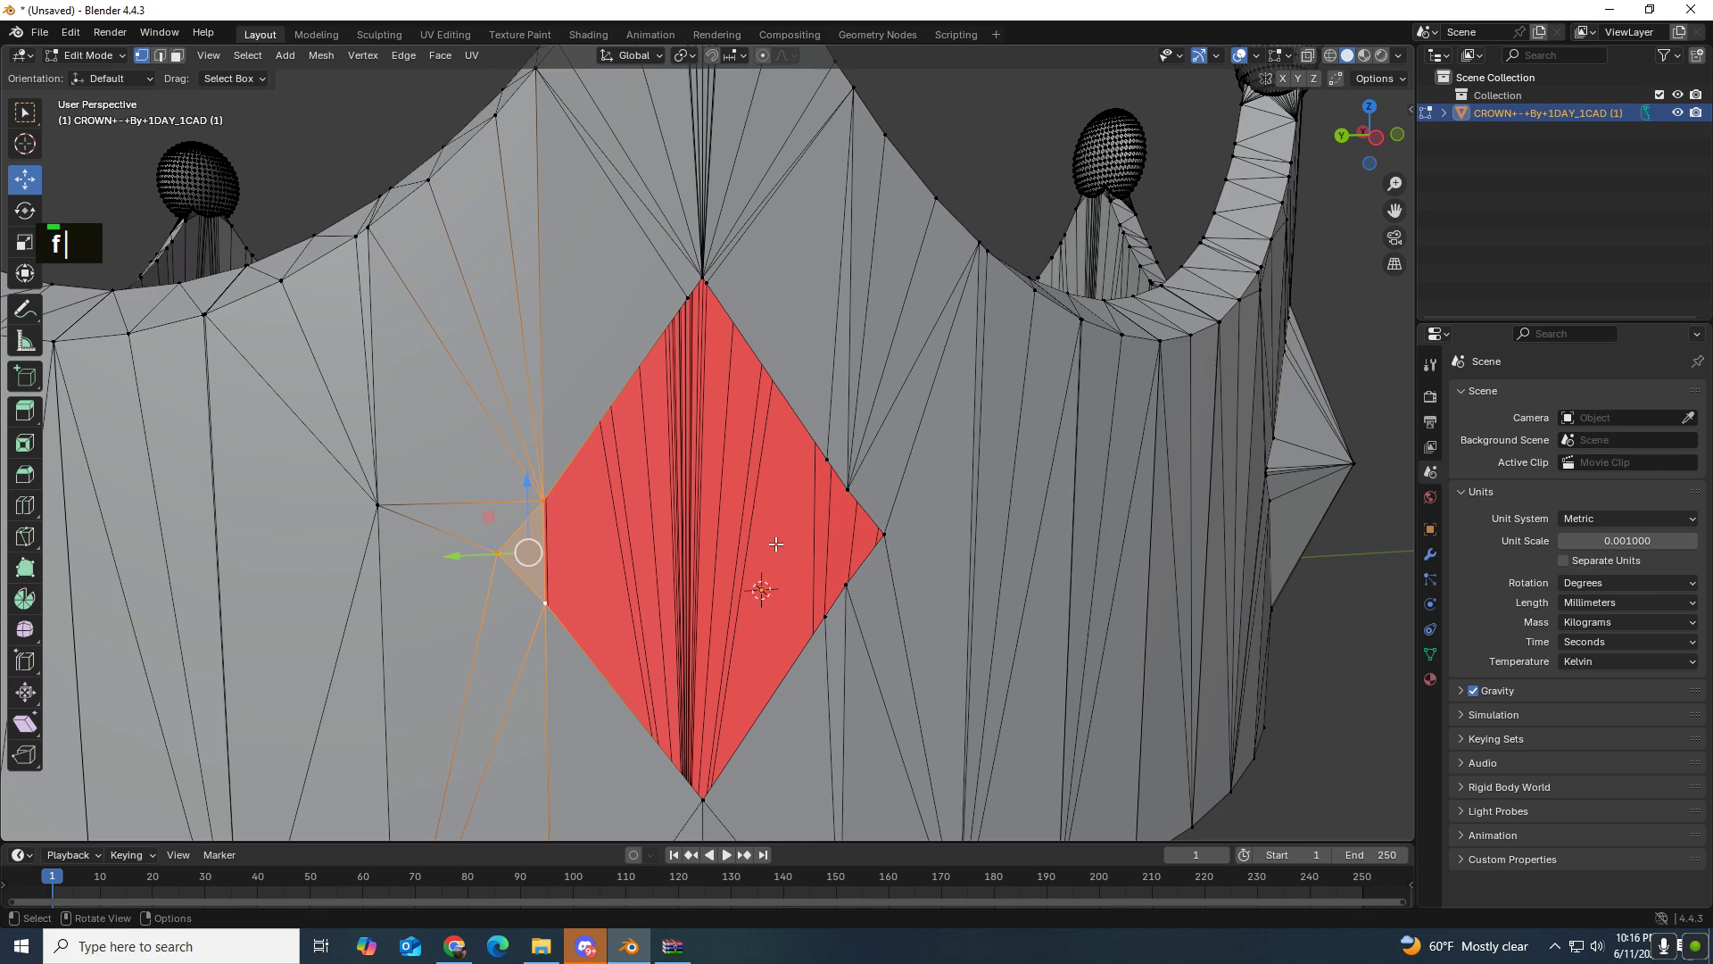
Step: Fill the diamond opening's right corner with a triangular face between its three vertices
click(847, 491)
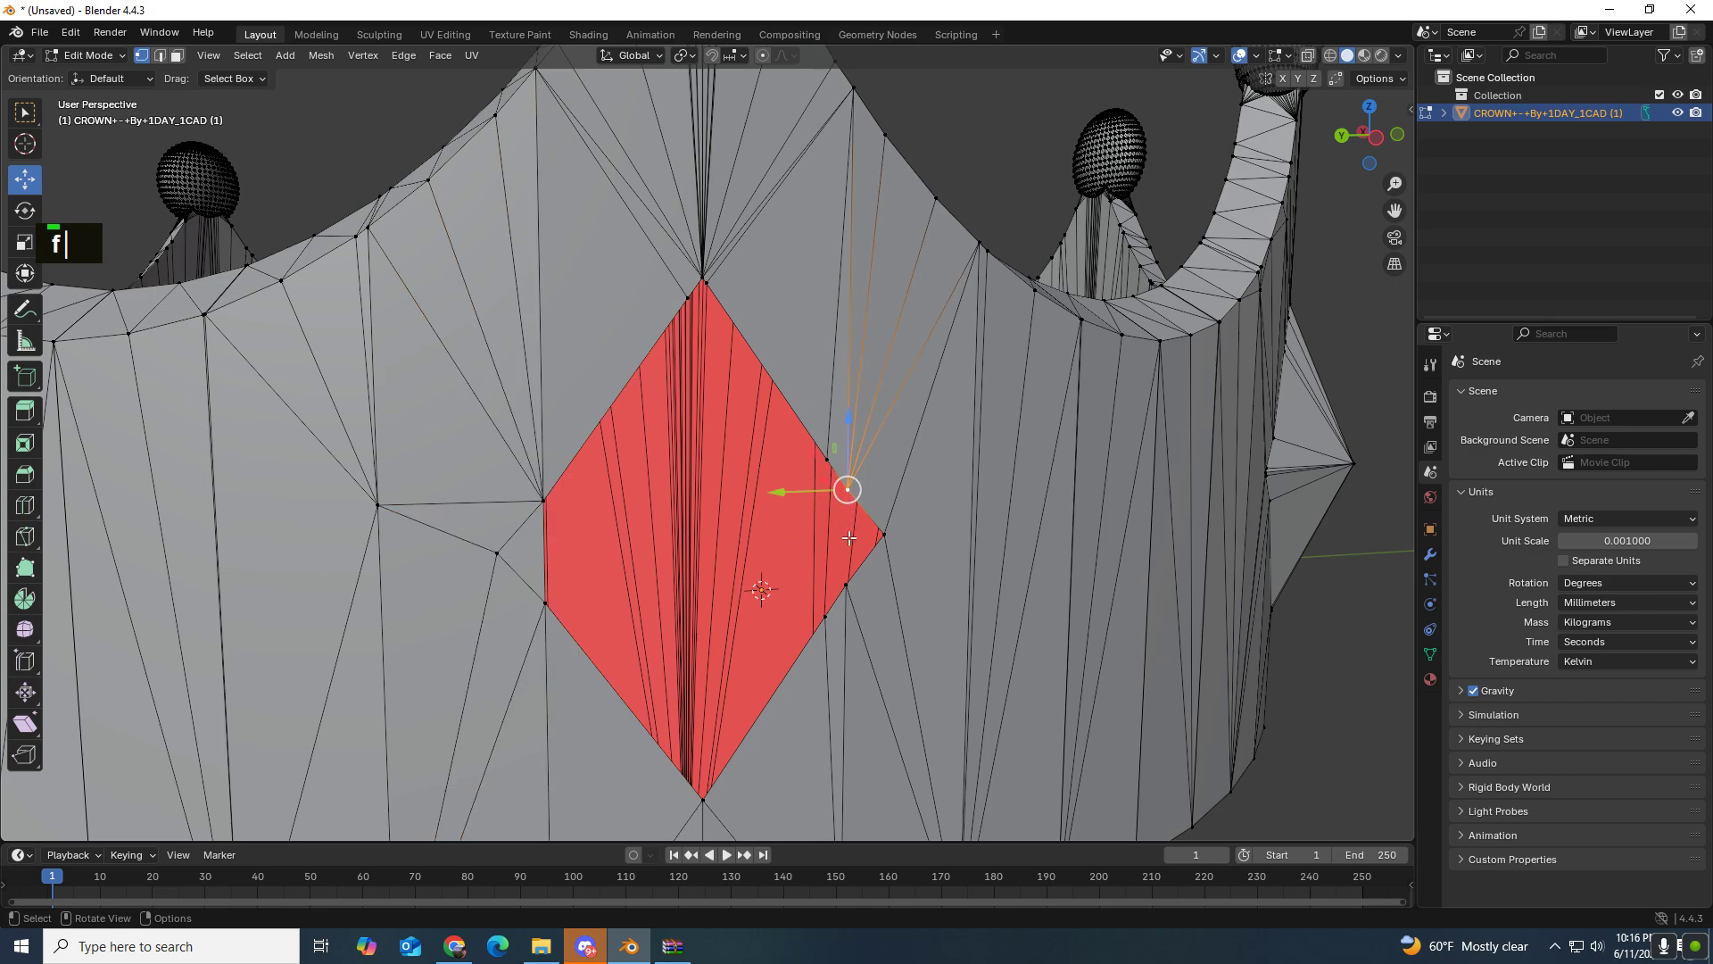
shift+click(848, 586)
shift+click(889, 535)
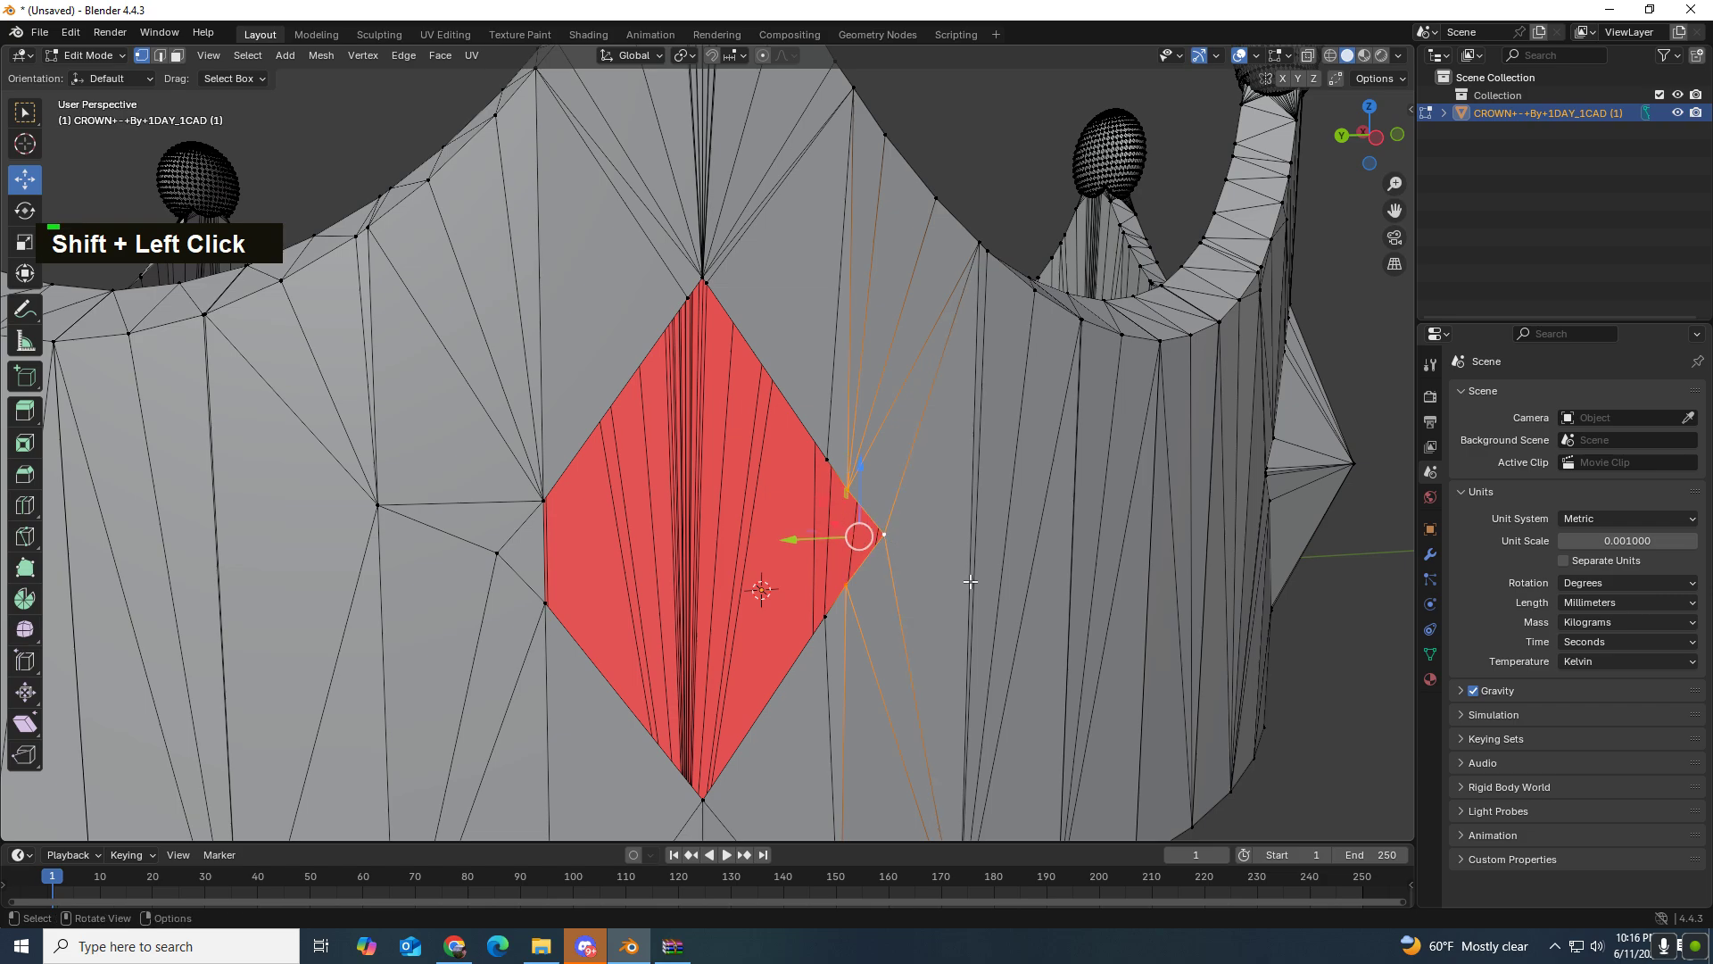
key(f)
Step: Fill the right half of the remaining opening with one face through its right-side boundary vertices and the upper and lower tips
click(840, 594)
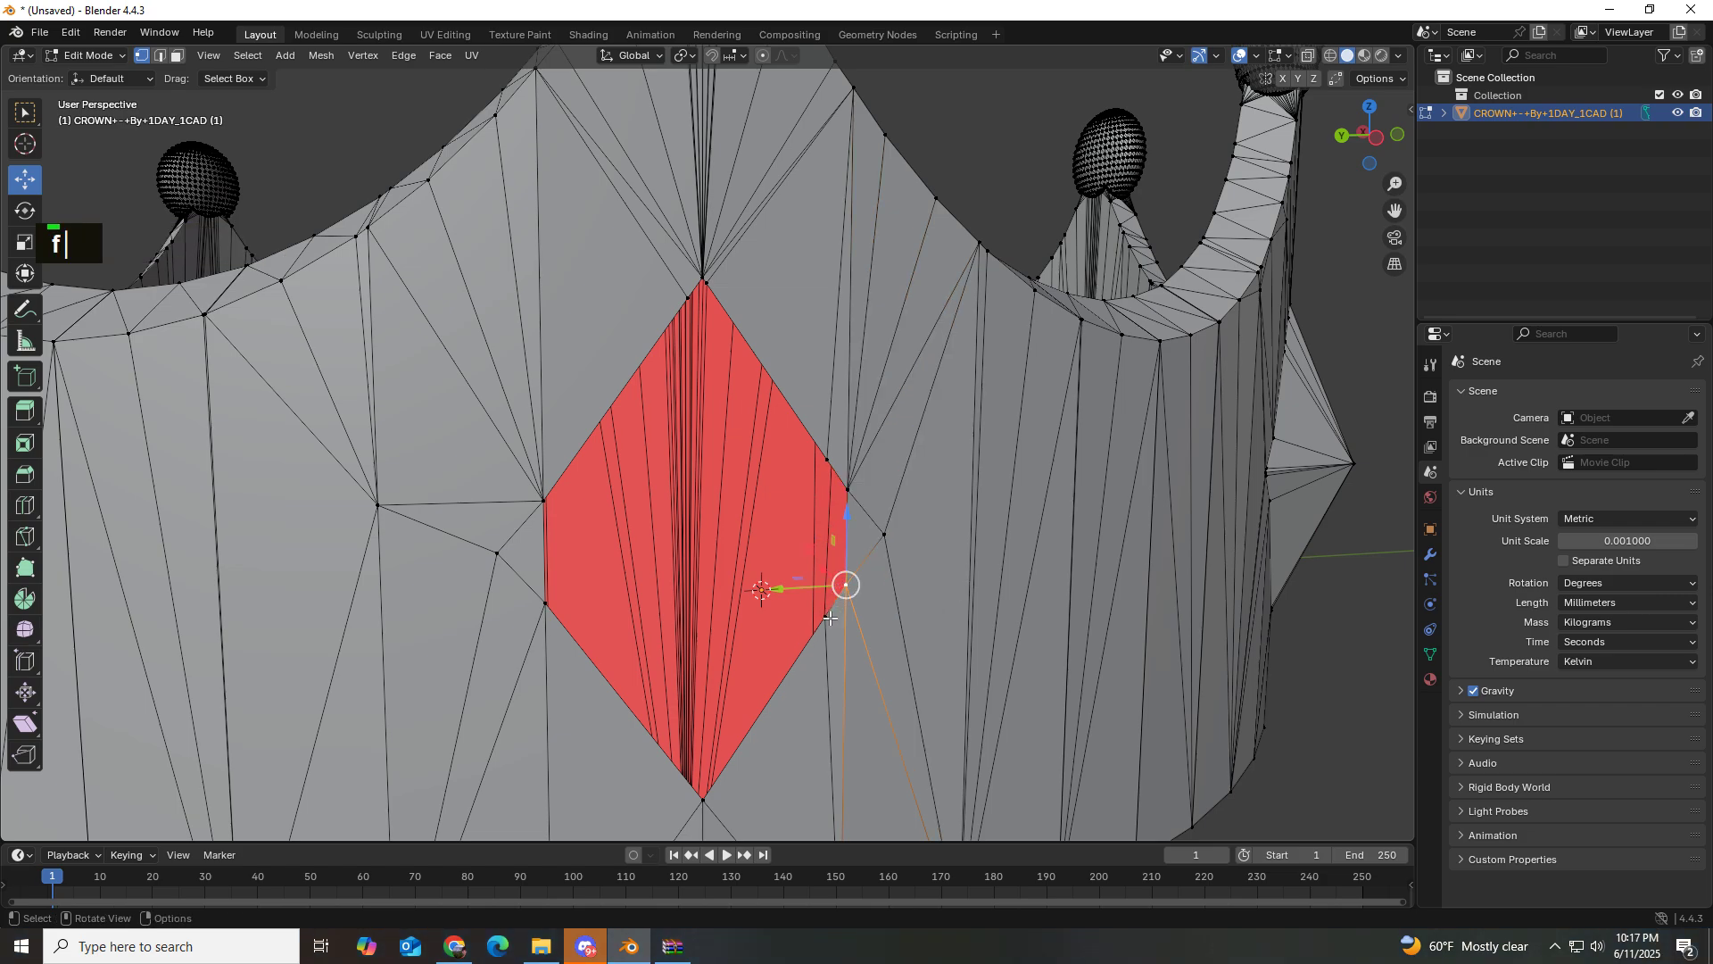
shift+click(828, 616)
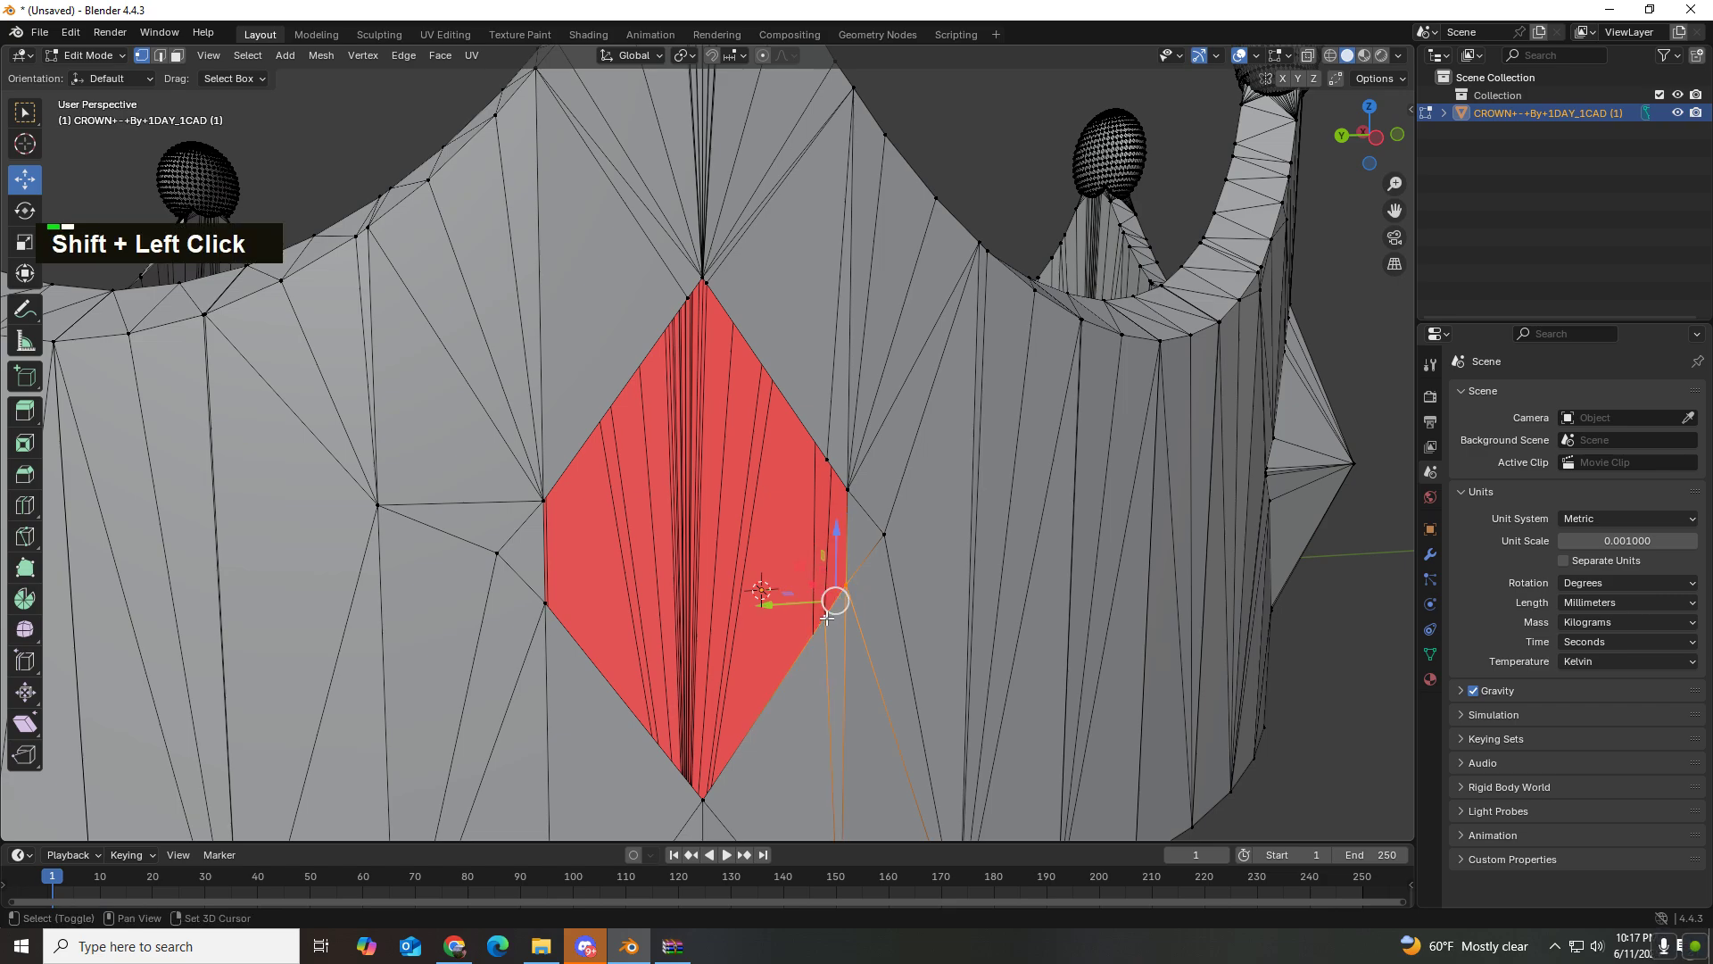
shift+click(701, 799)
shift+click(701, 277)
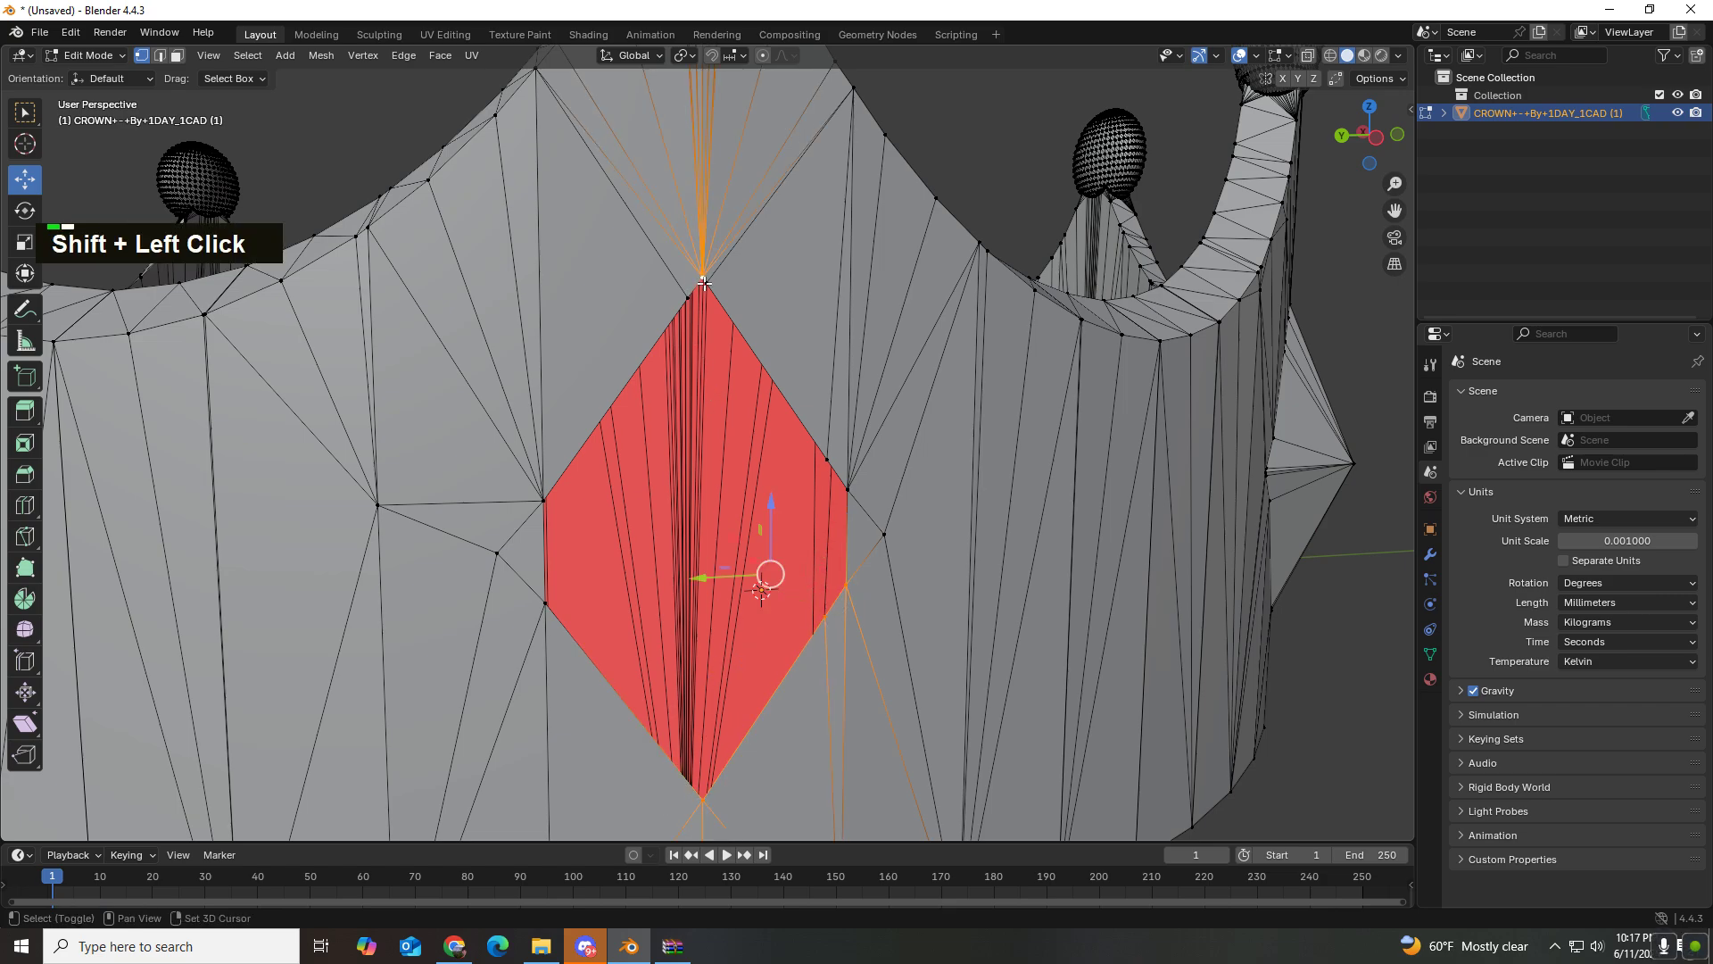
shift+click(826, 458)
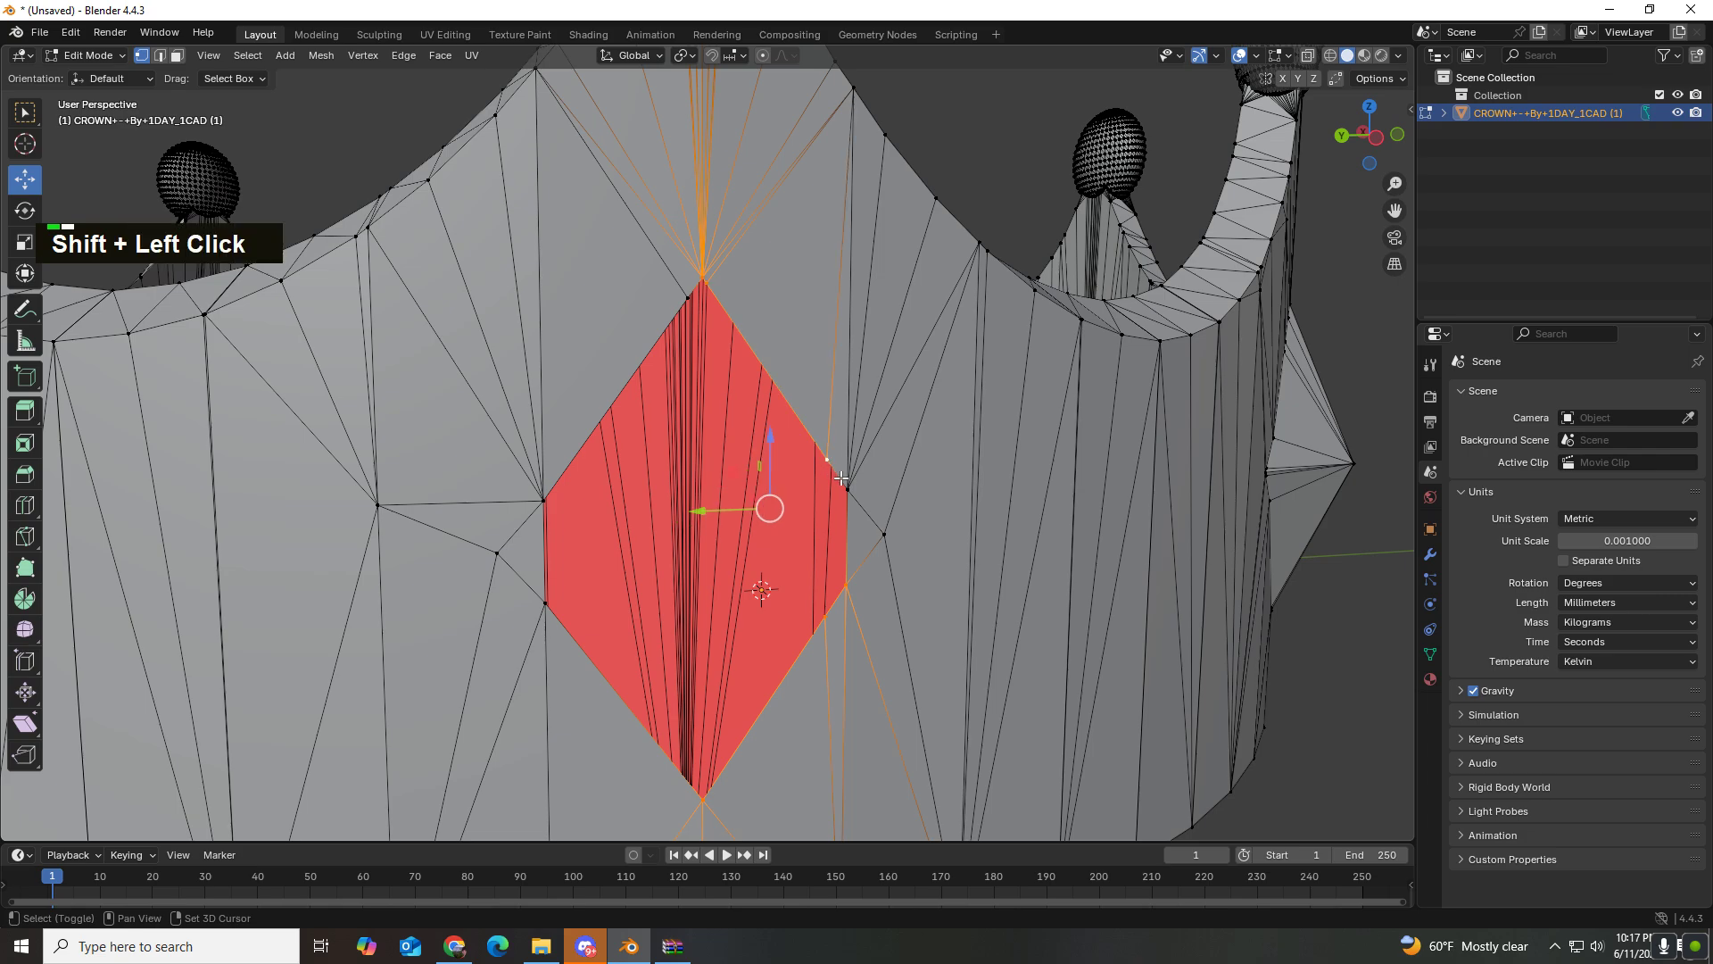
shift+click(848, 490)
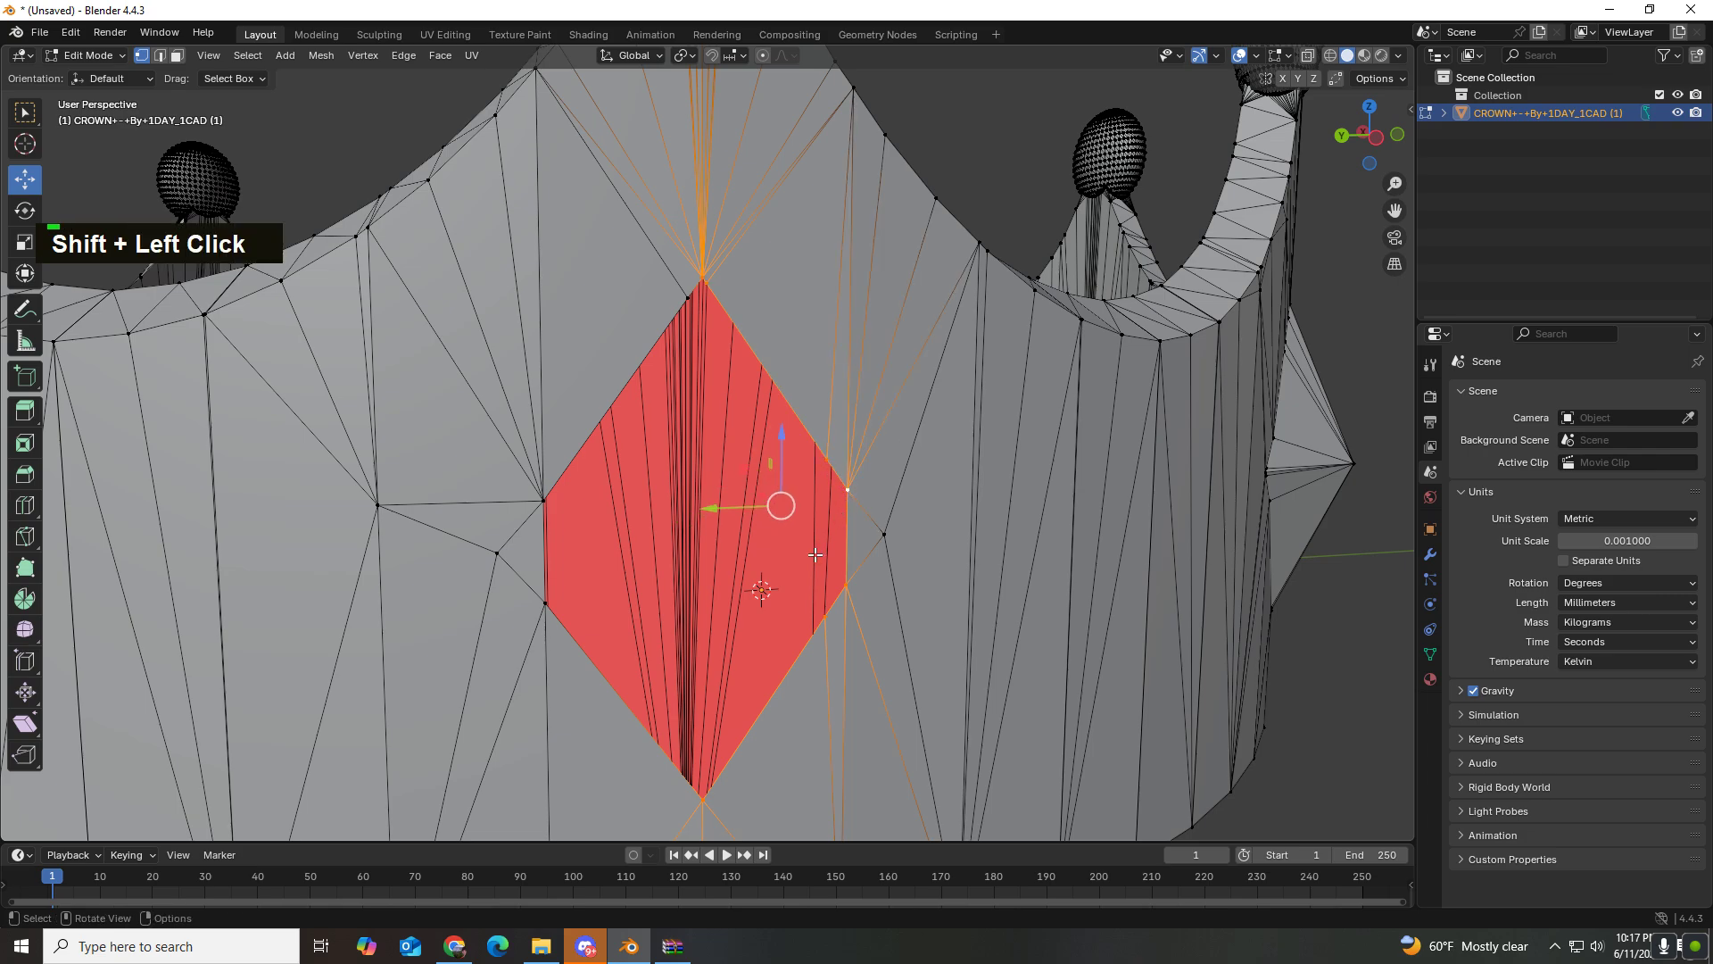
key(f)
Step: Close the left half of the opening with one face through its left boundary vertices and the upper and lower tips
click(701, 278)
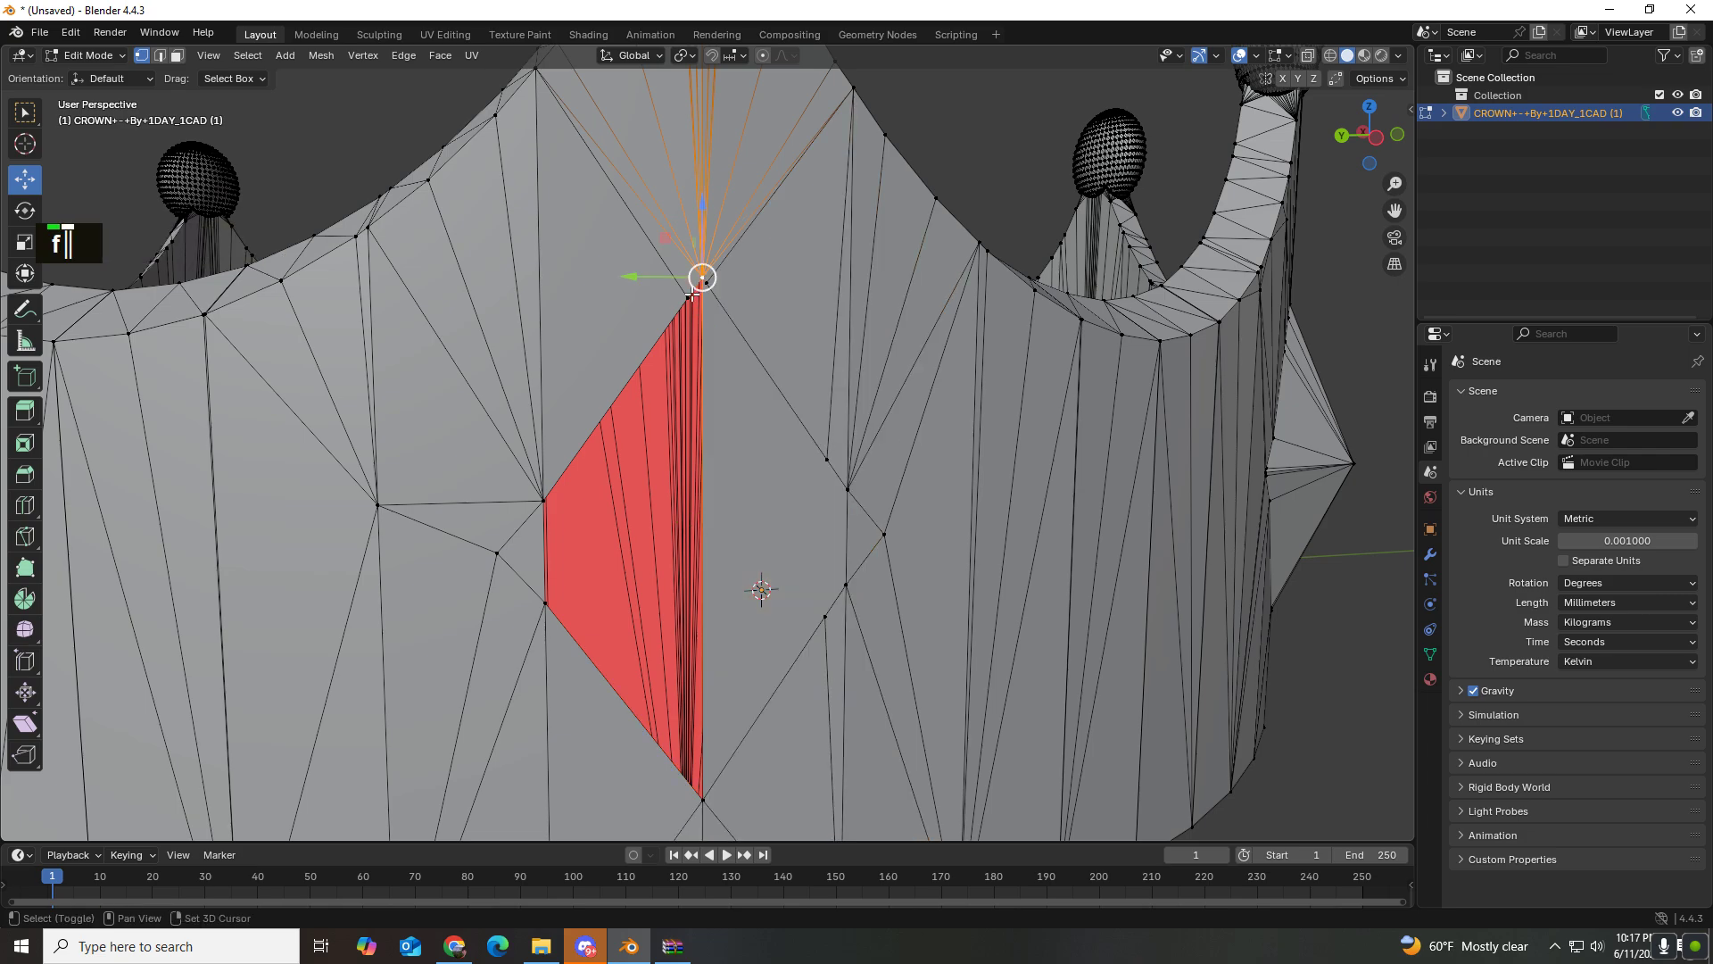
shift+click(688, 297)
shift+click(545, 499)
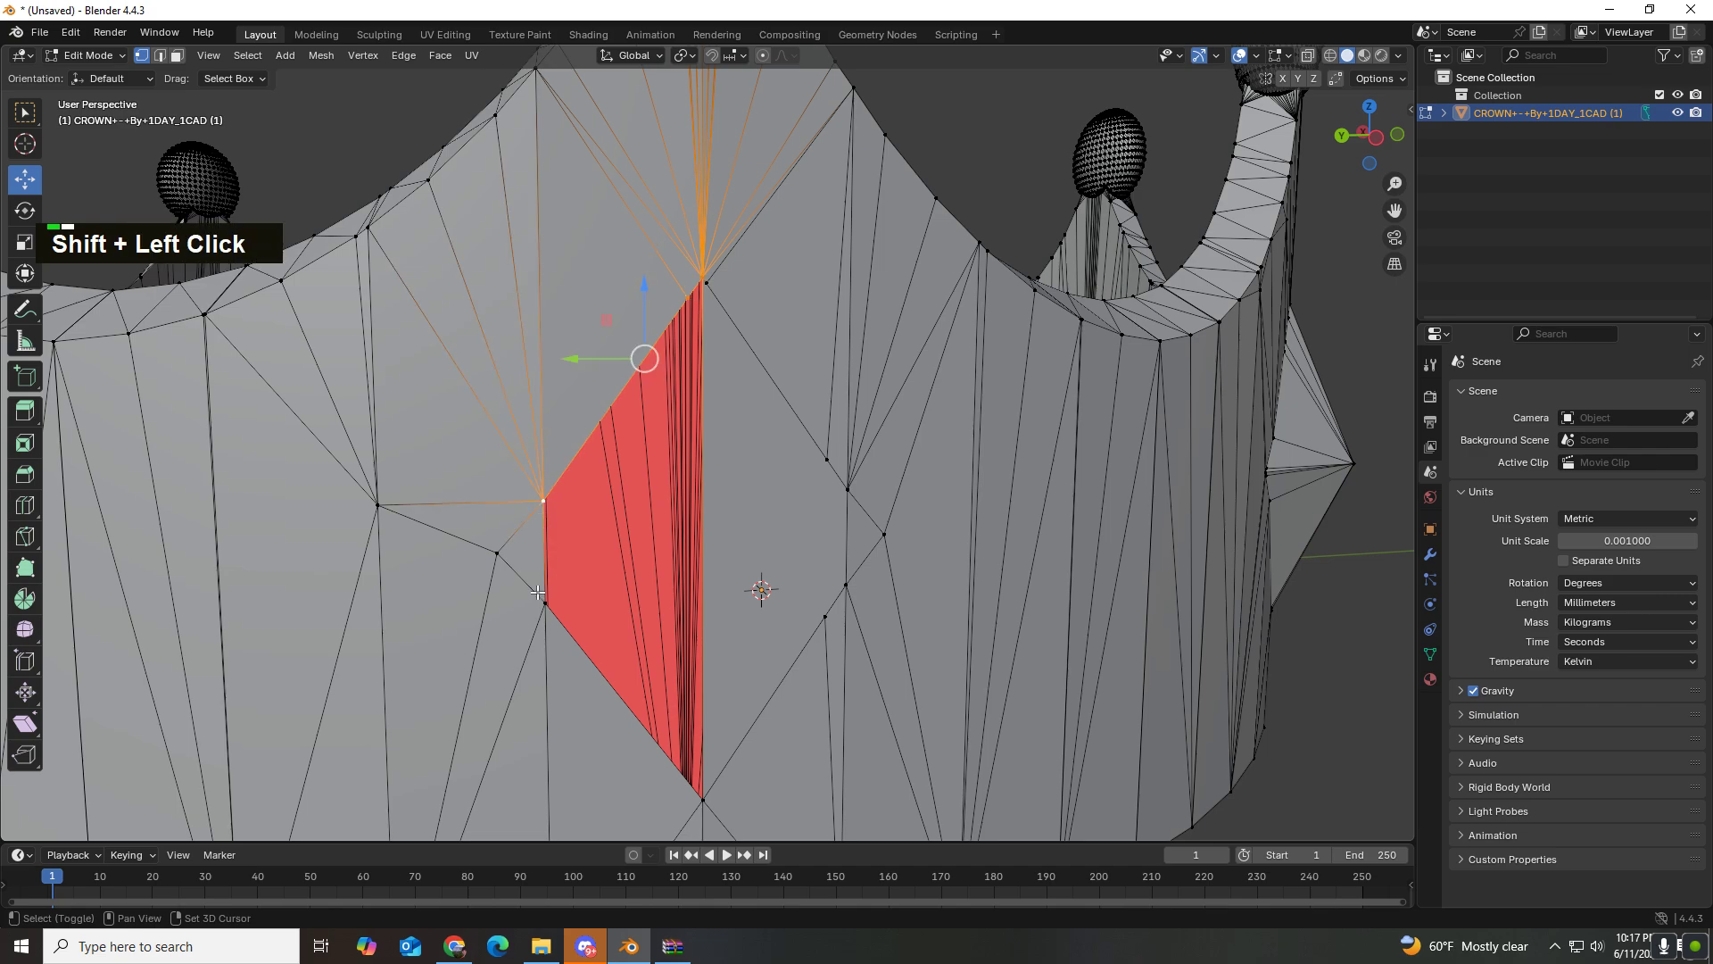
shift+click(545, 603)
shift+click(702, 798)
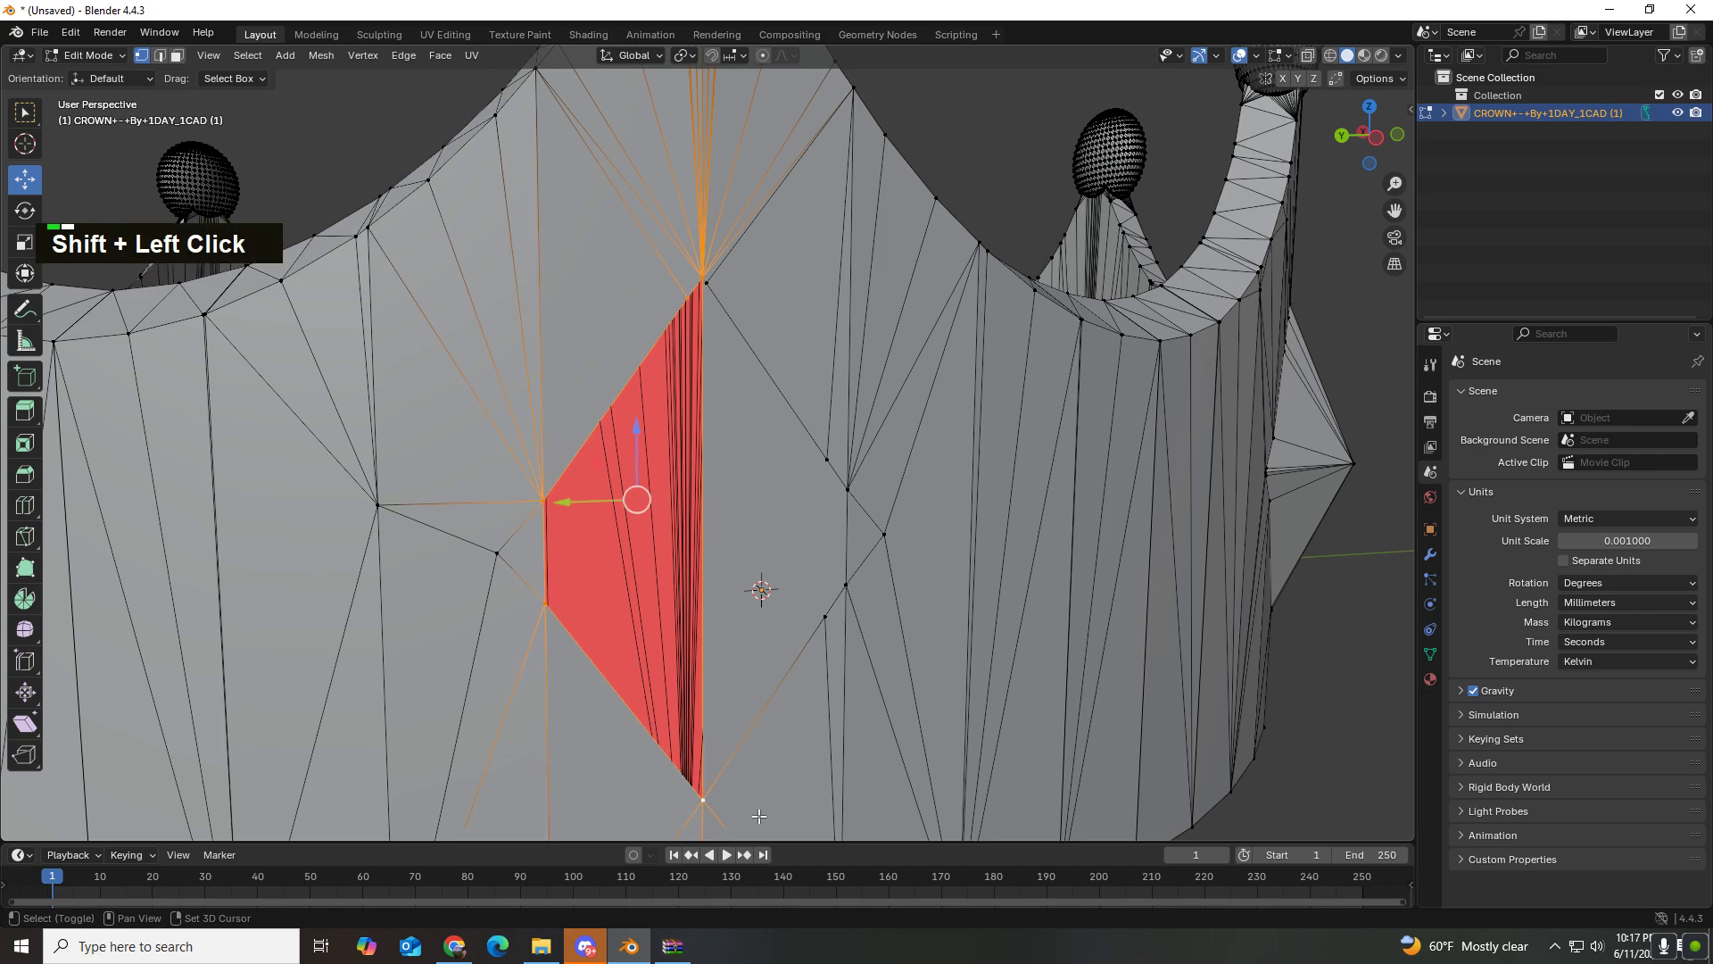
key(f)
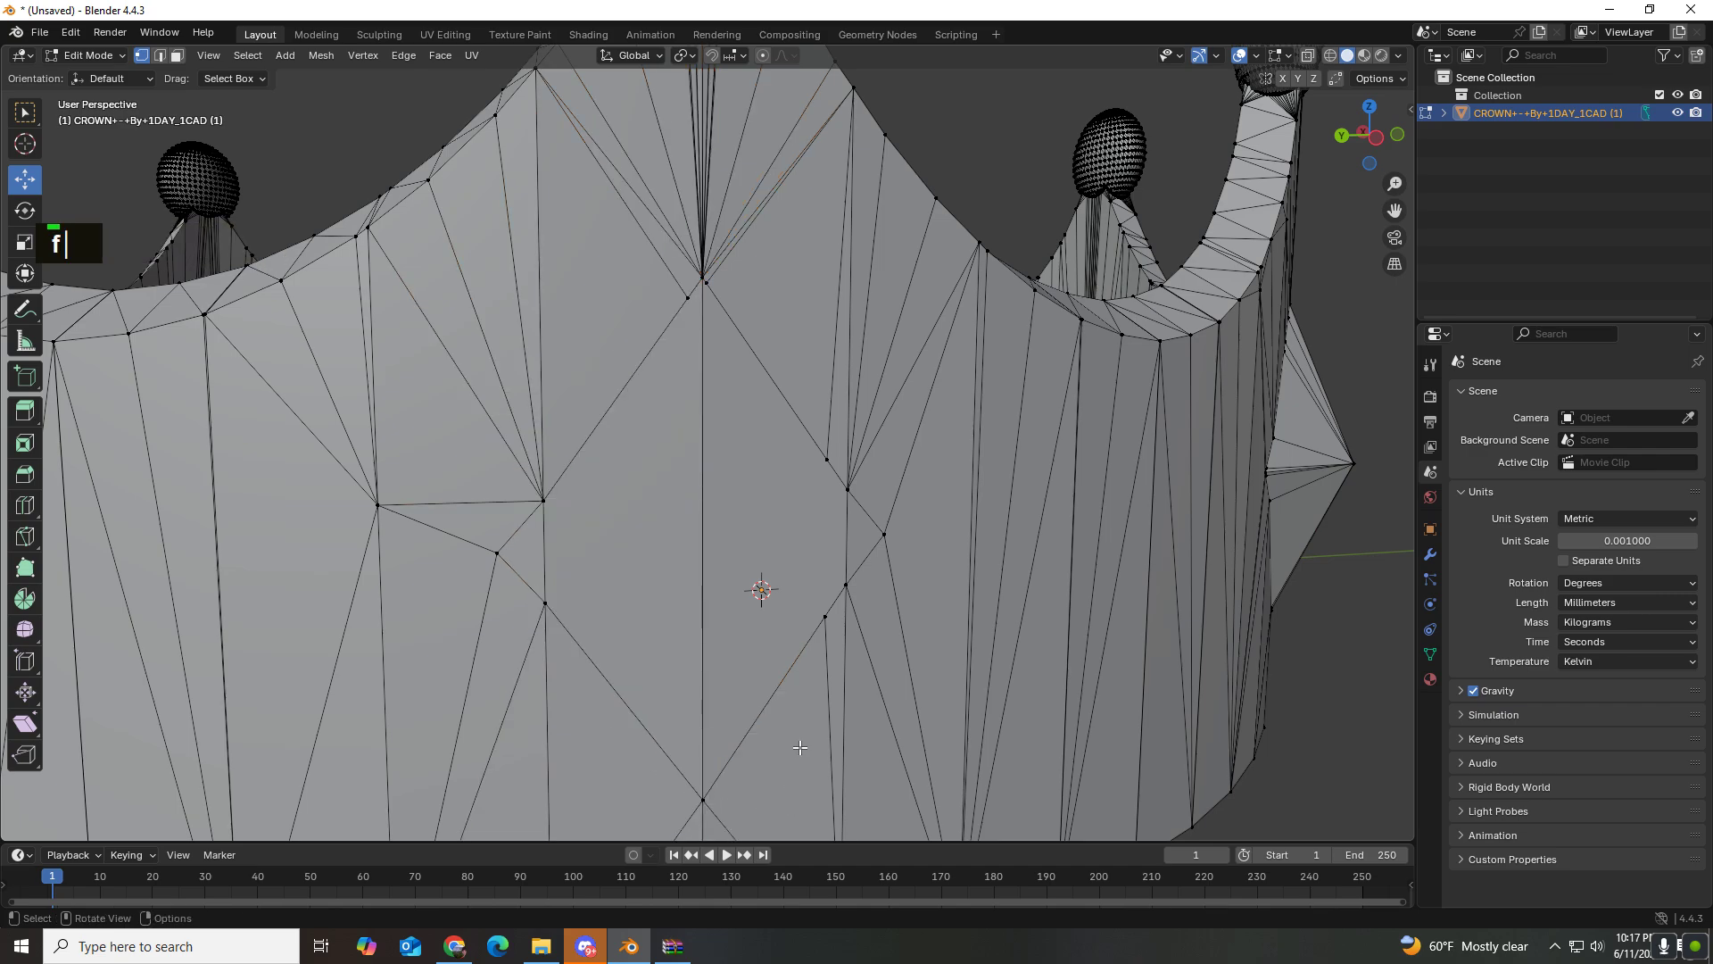
Step: Inspect the rebuilt crown wall in Object Mode and bring the neighbouring diamond to the front
scroll(800, 748, down, 2)
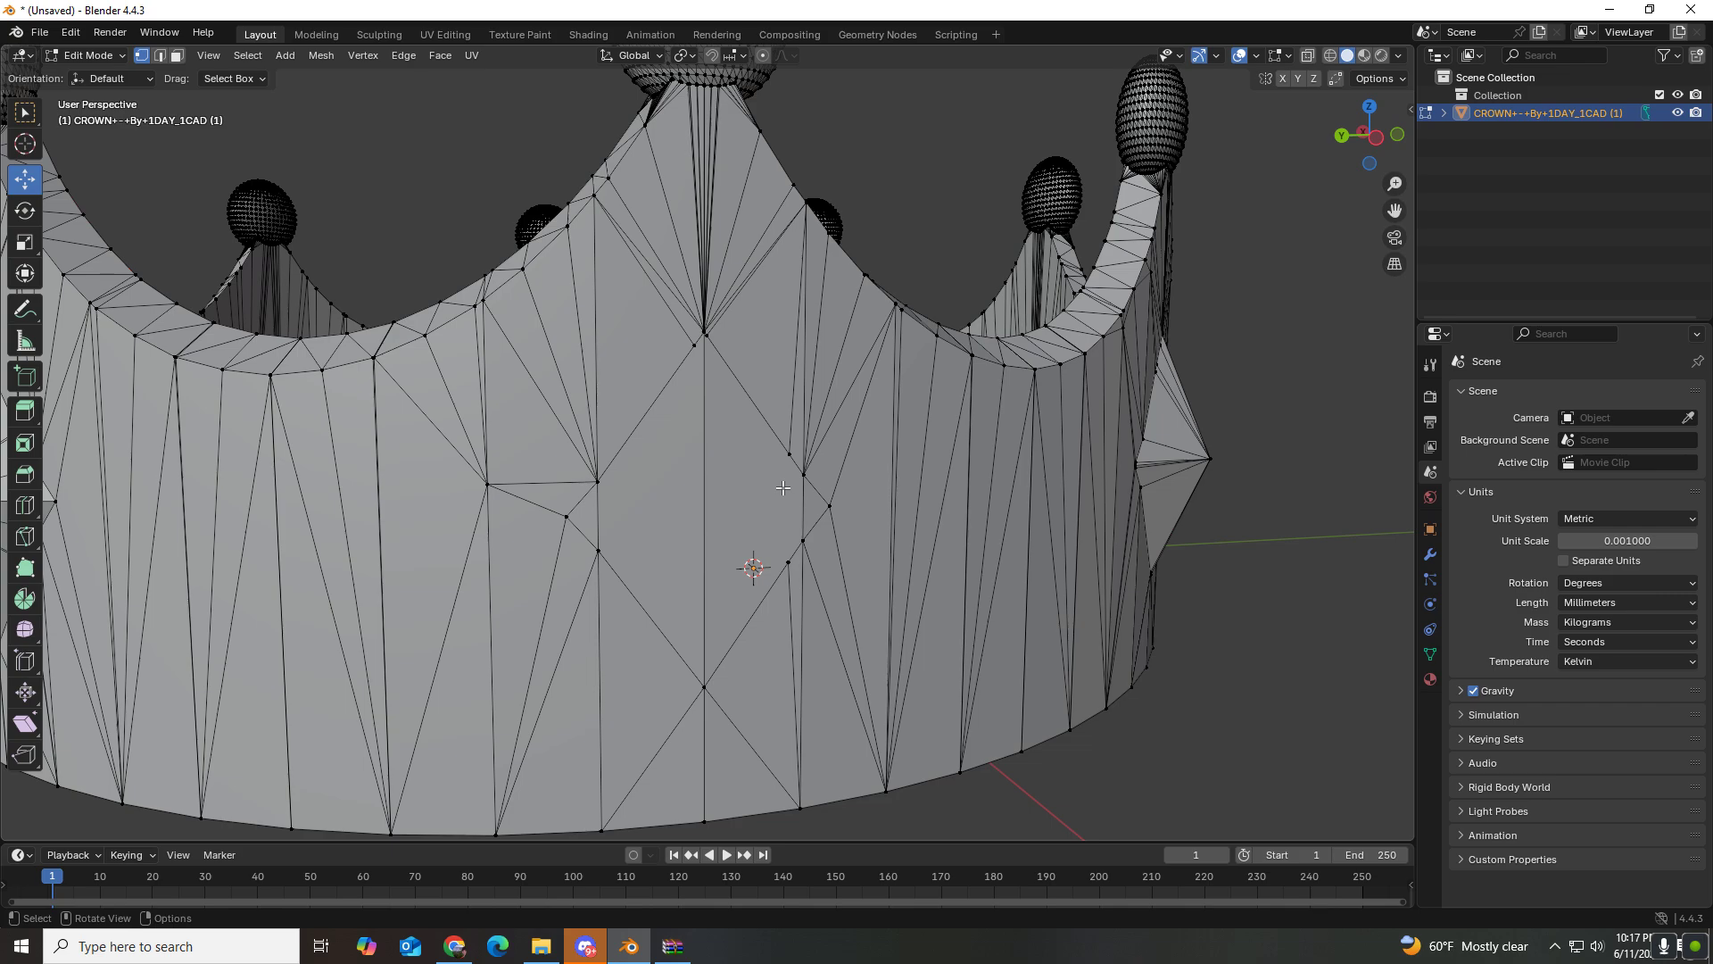
key(Tab)
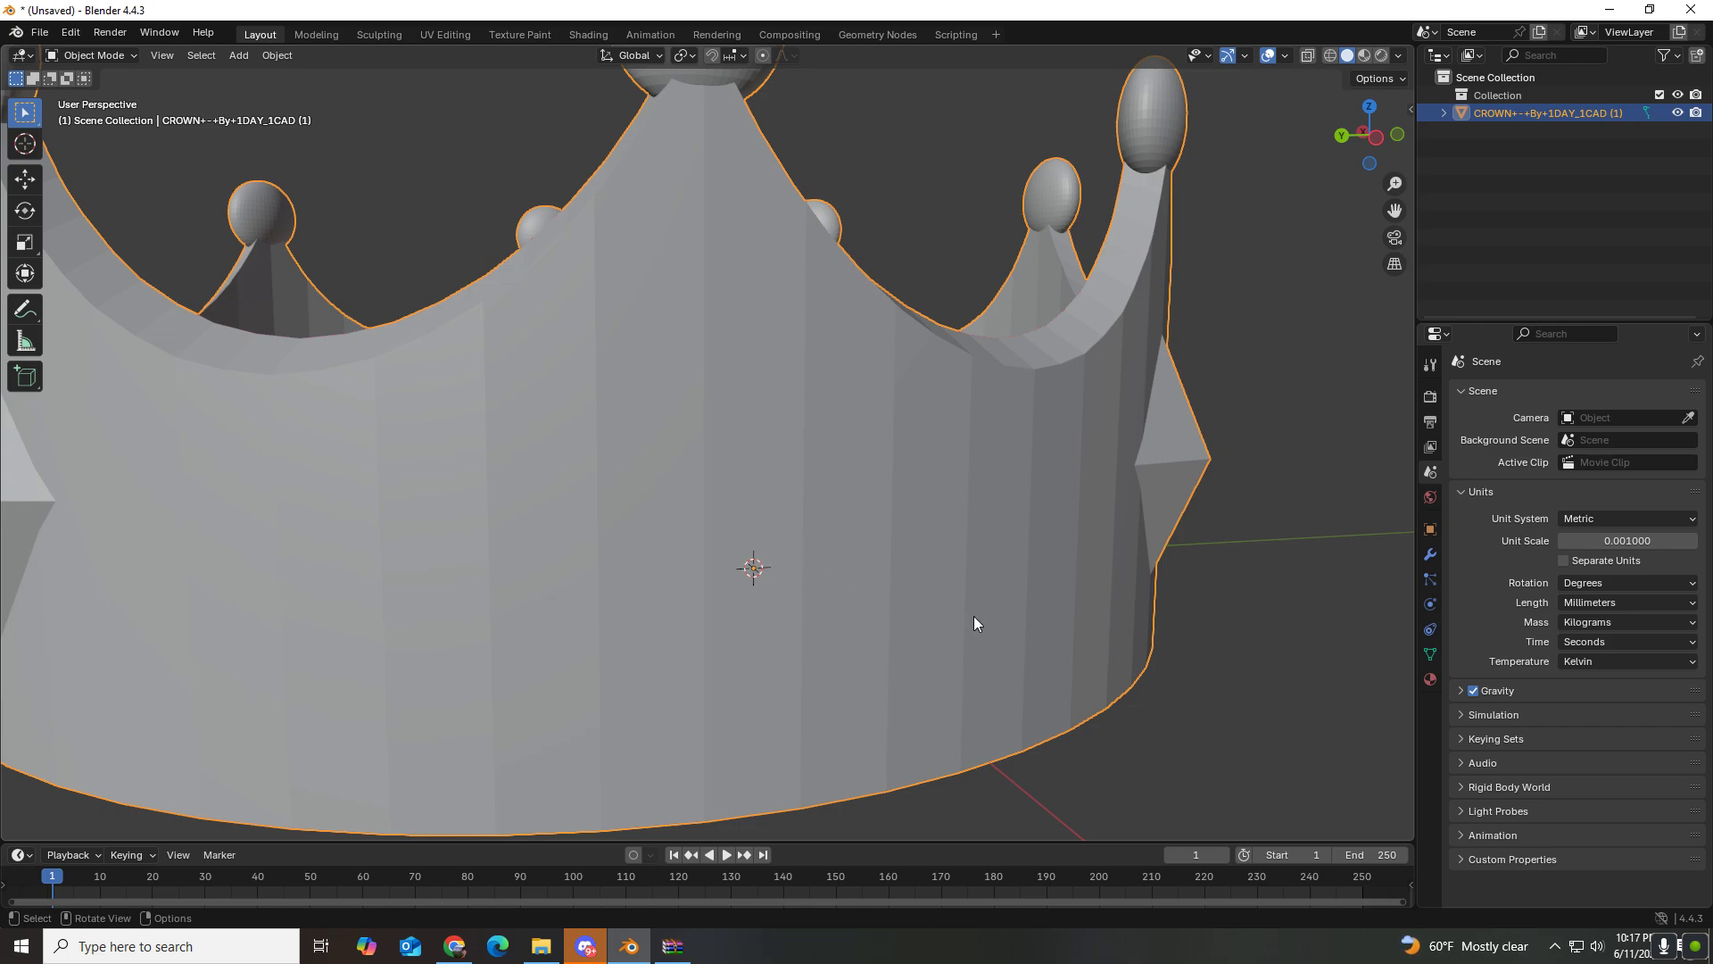
middle_drag(703, 592, 718, 592)
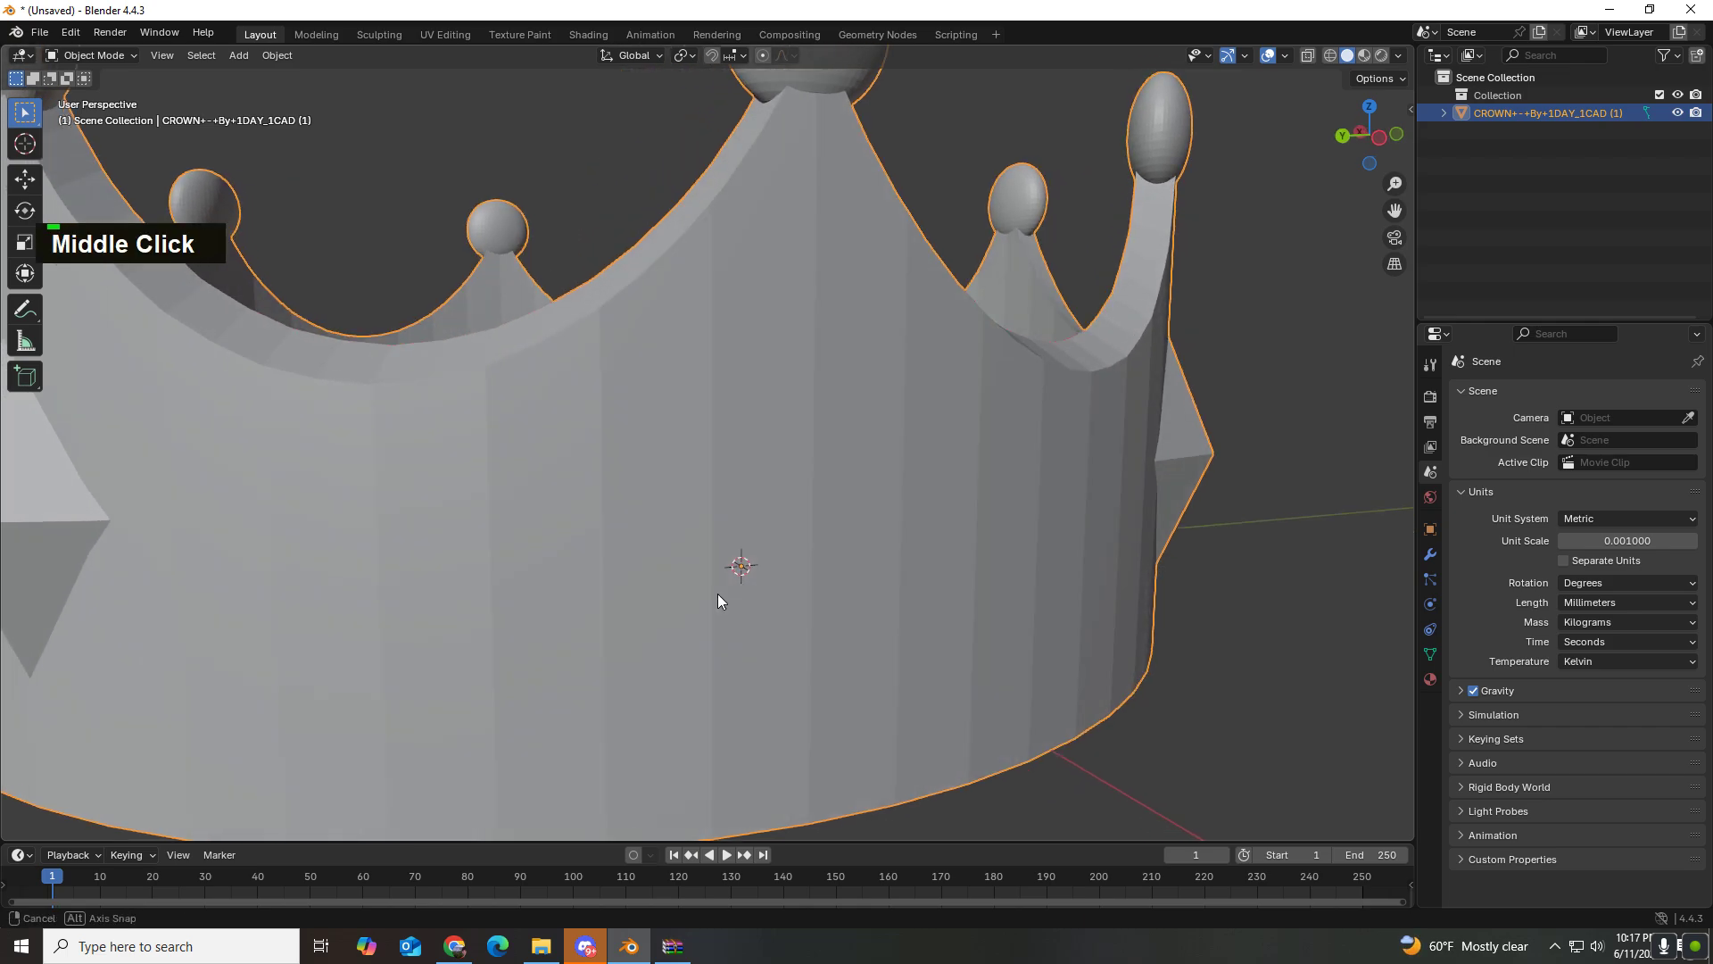
scroll(719, 593, left, 1)
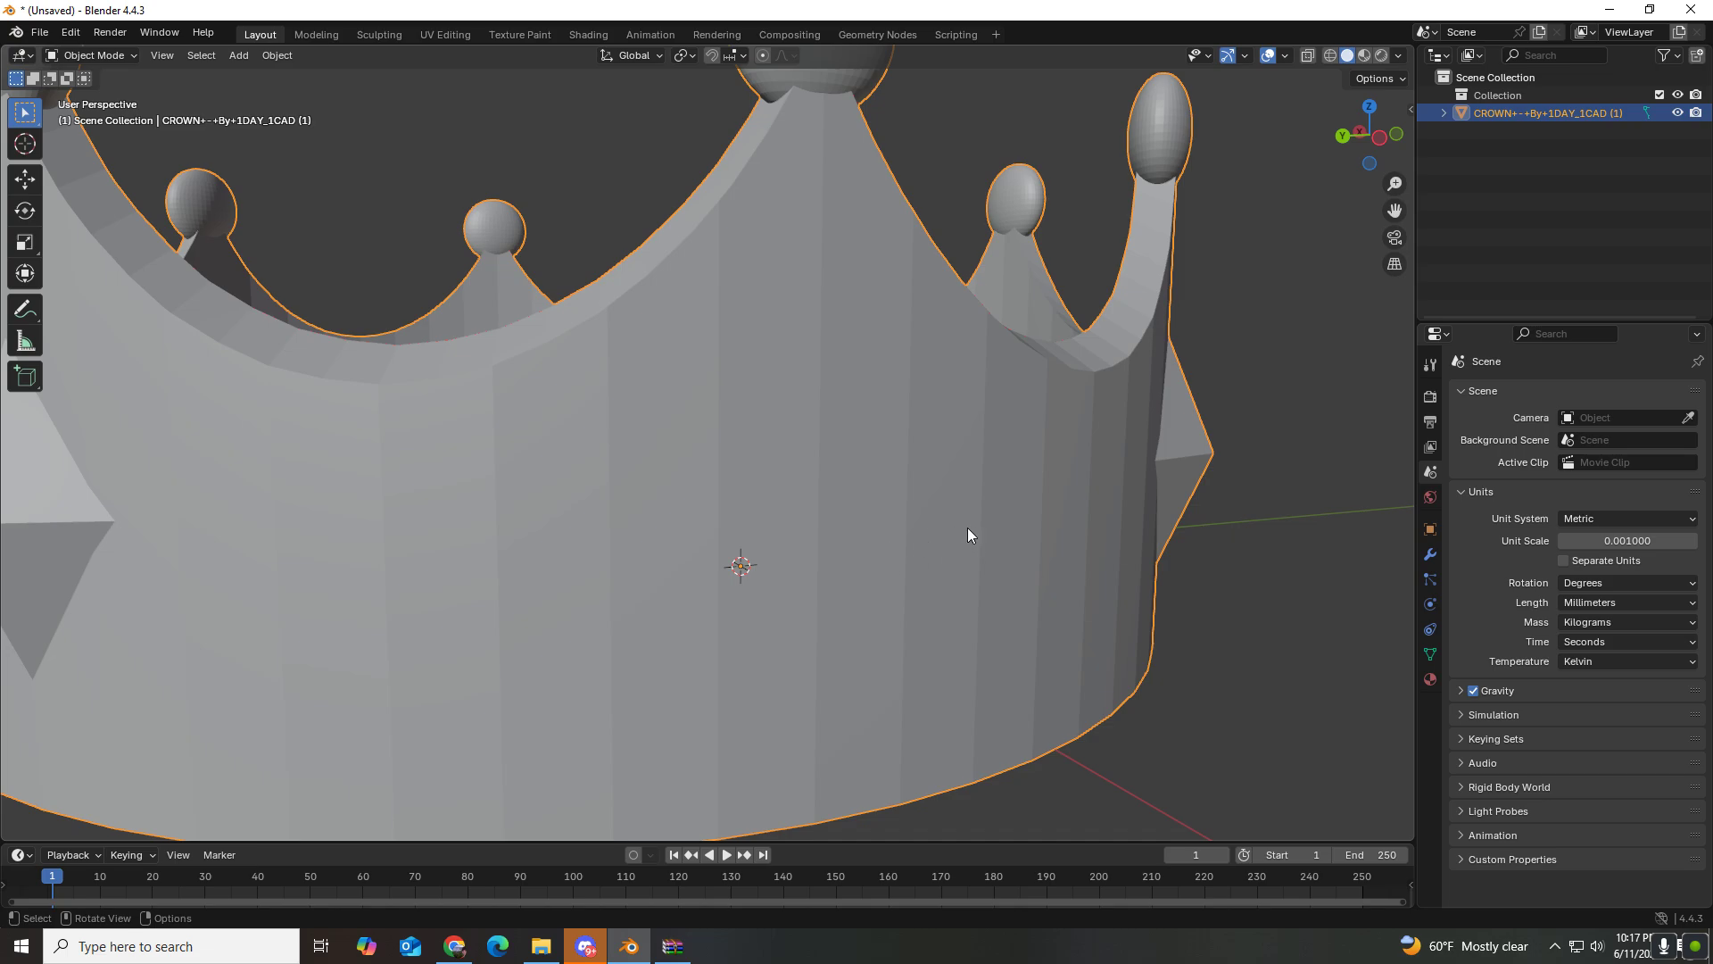
middle_drag(907, 523, 714, 540)
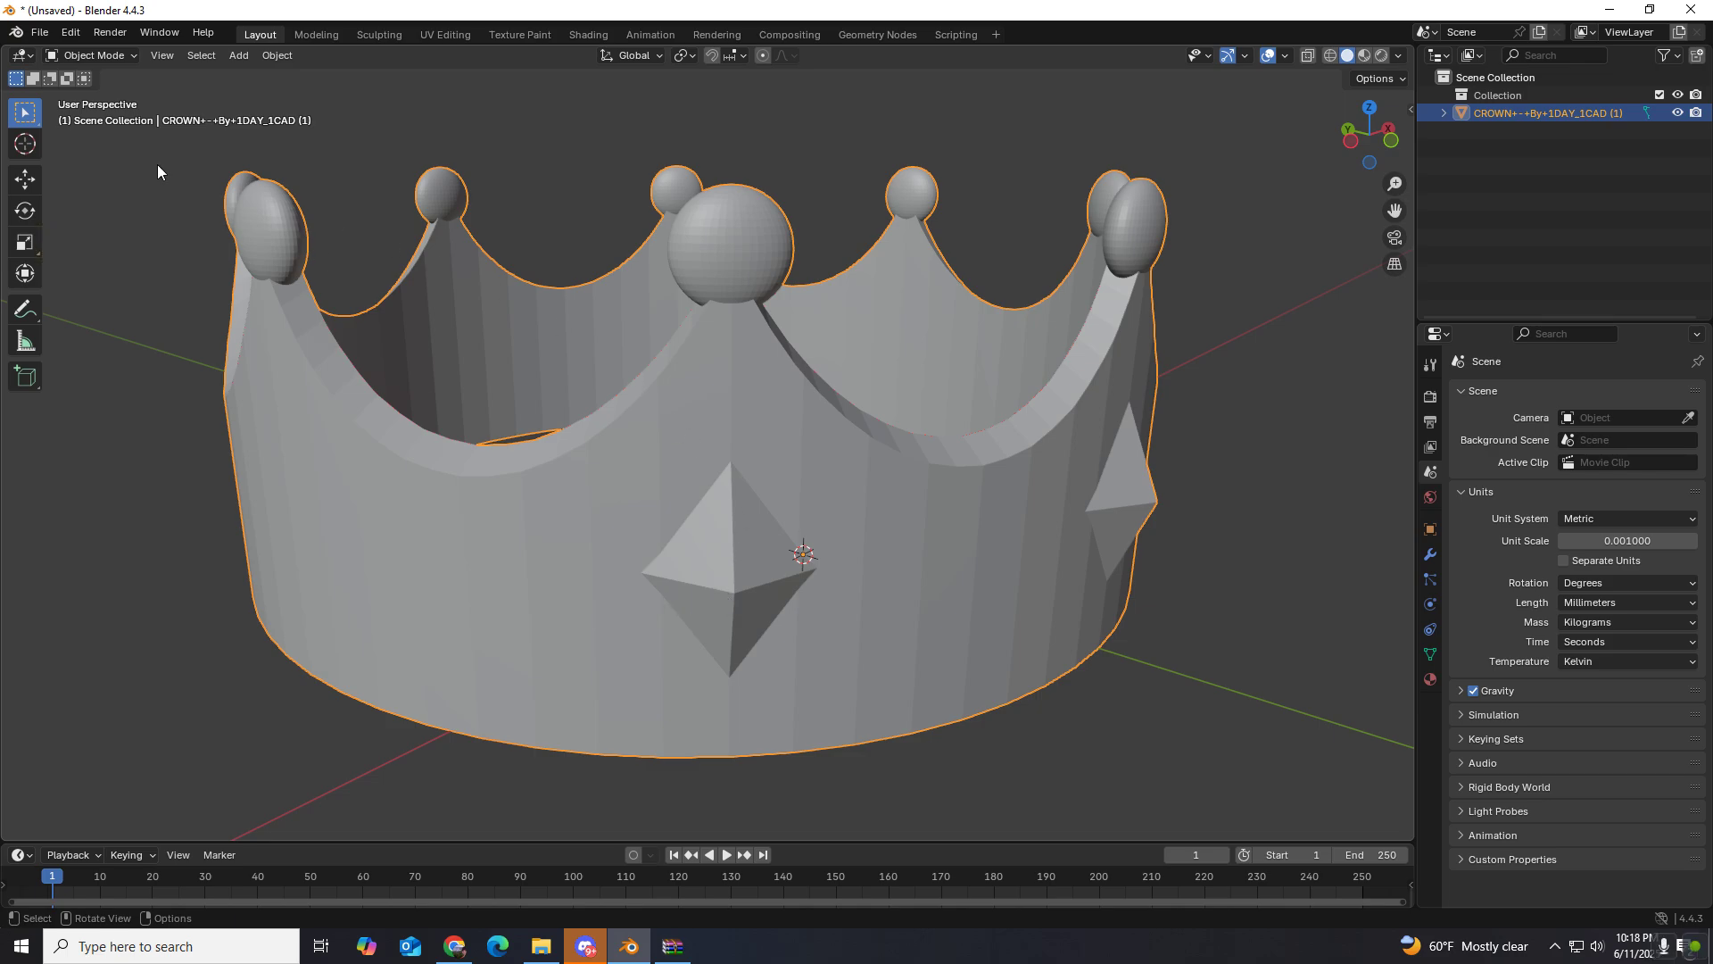
Step: Flatten the neighbouring diamond into the crown wall in Sculpt Mode with the Flatten/Contrast brush
click(118, 56)
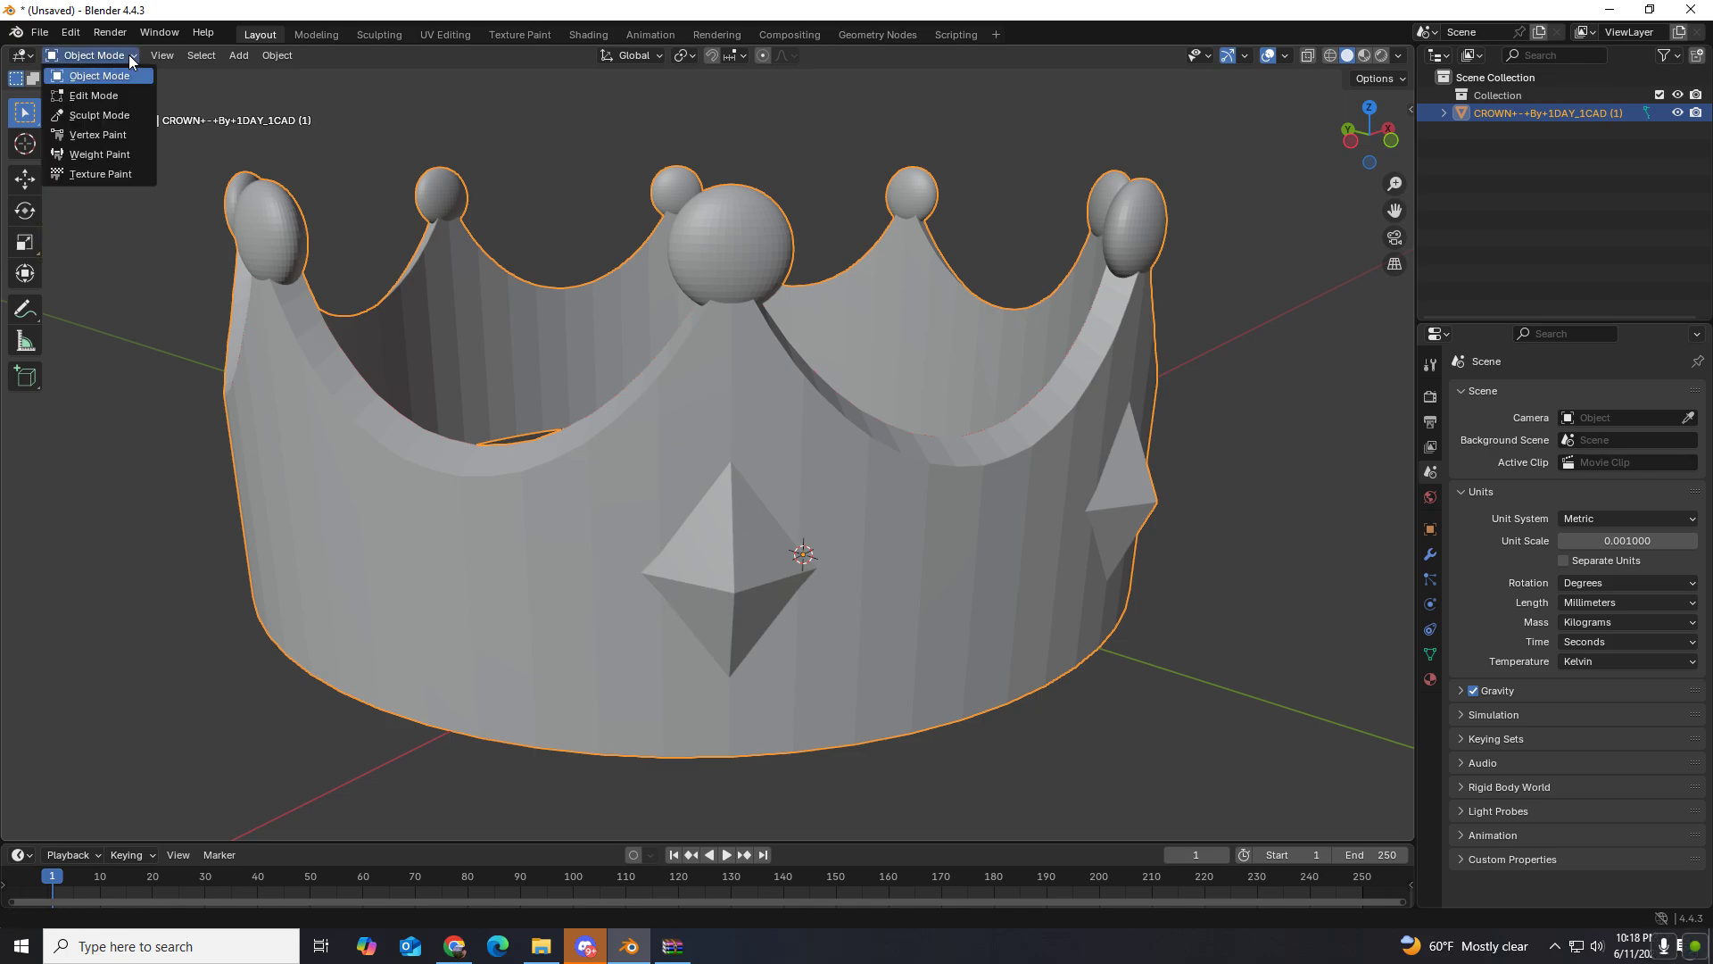
click(99, 115)
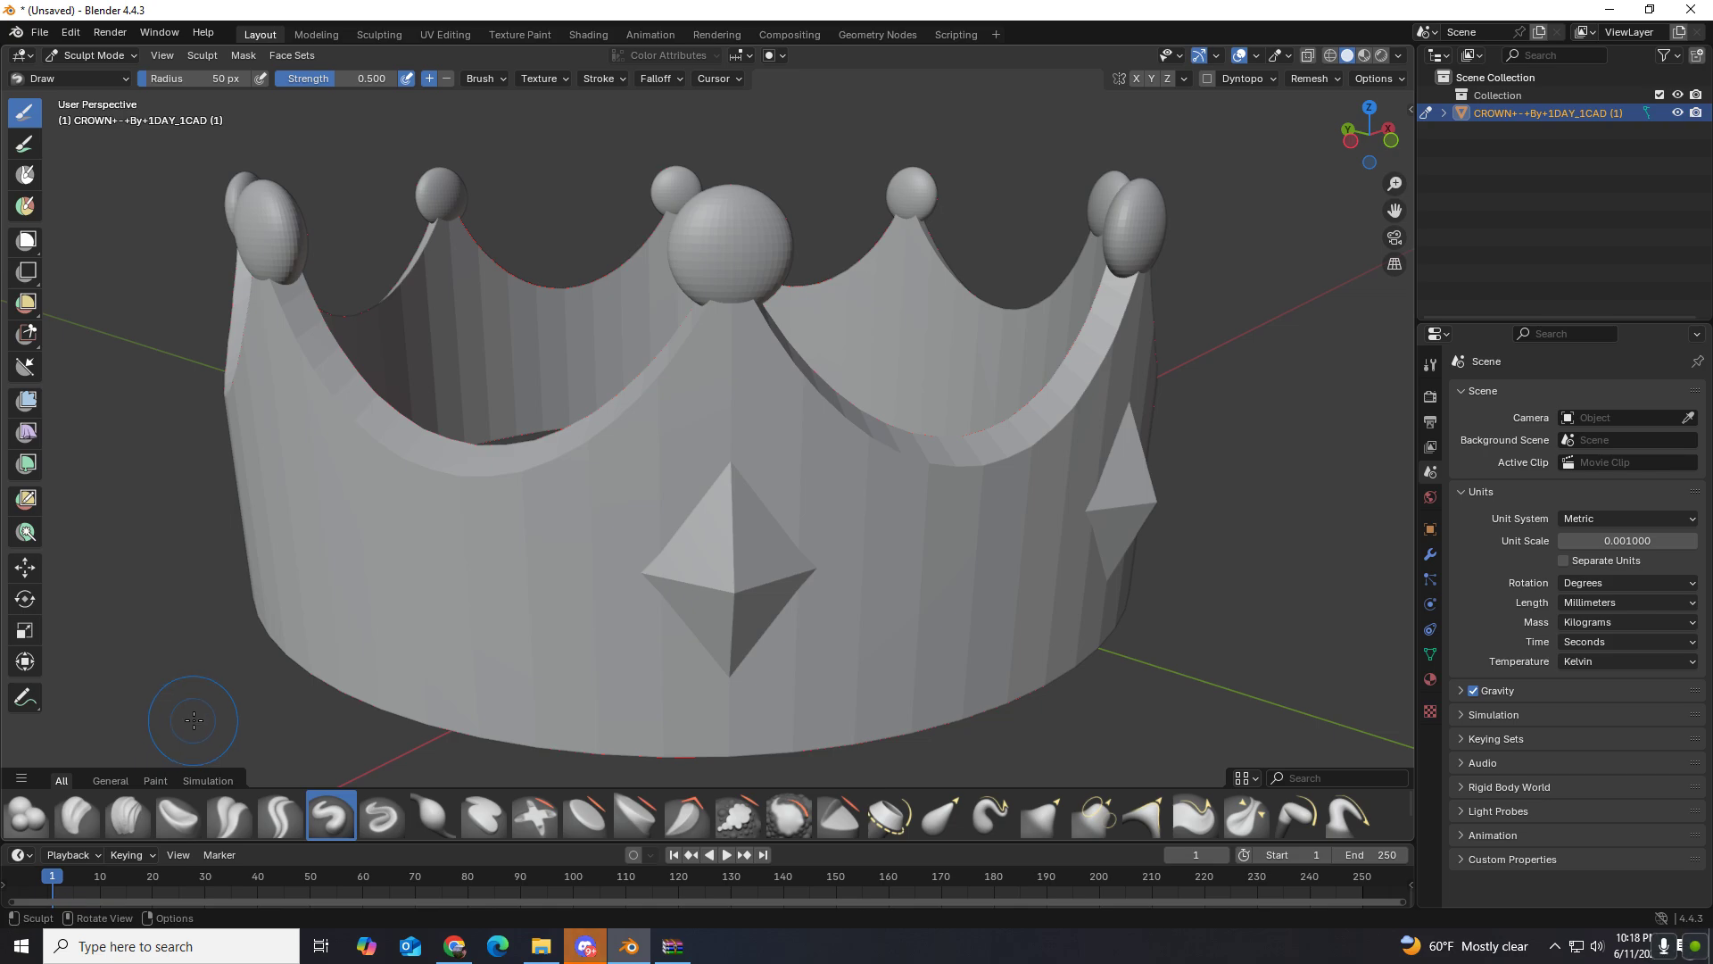
click(596, 817)
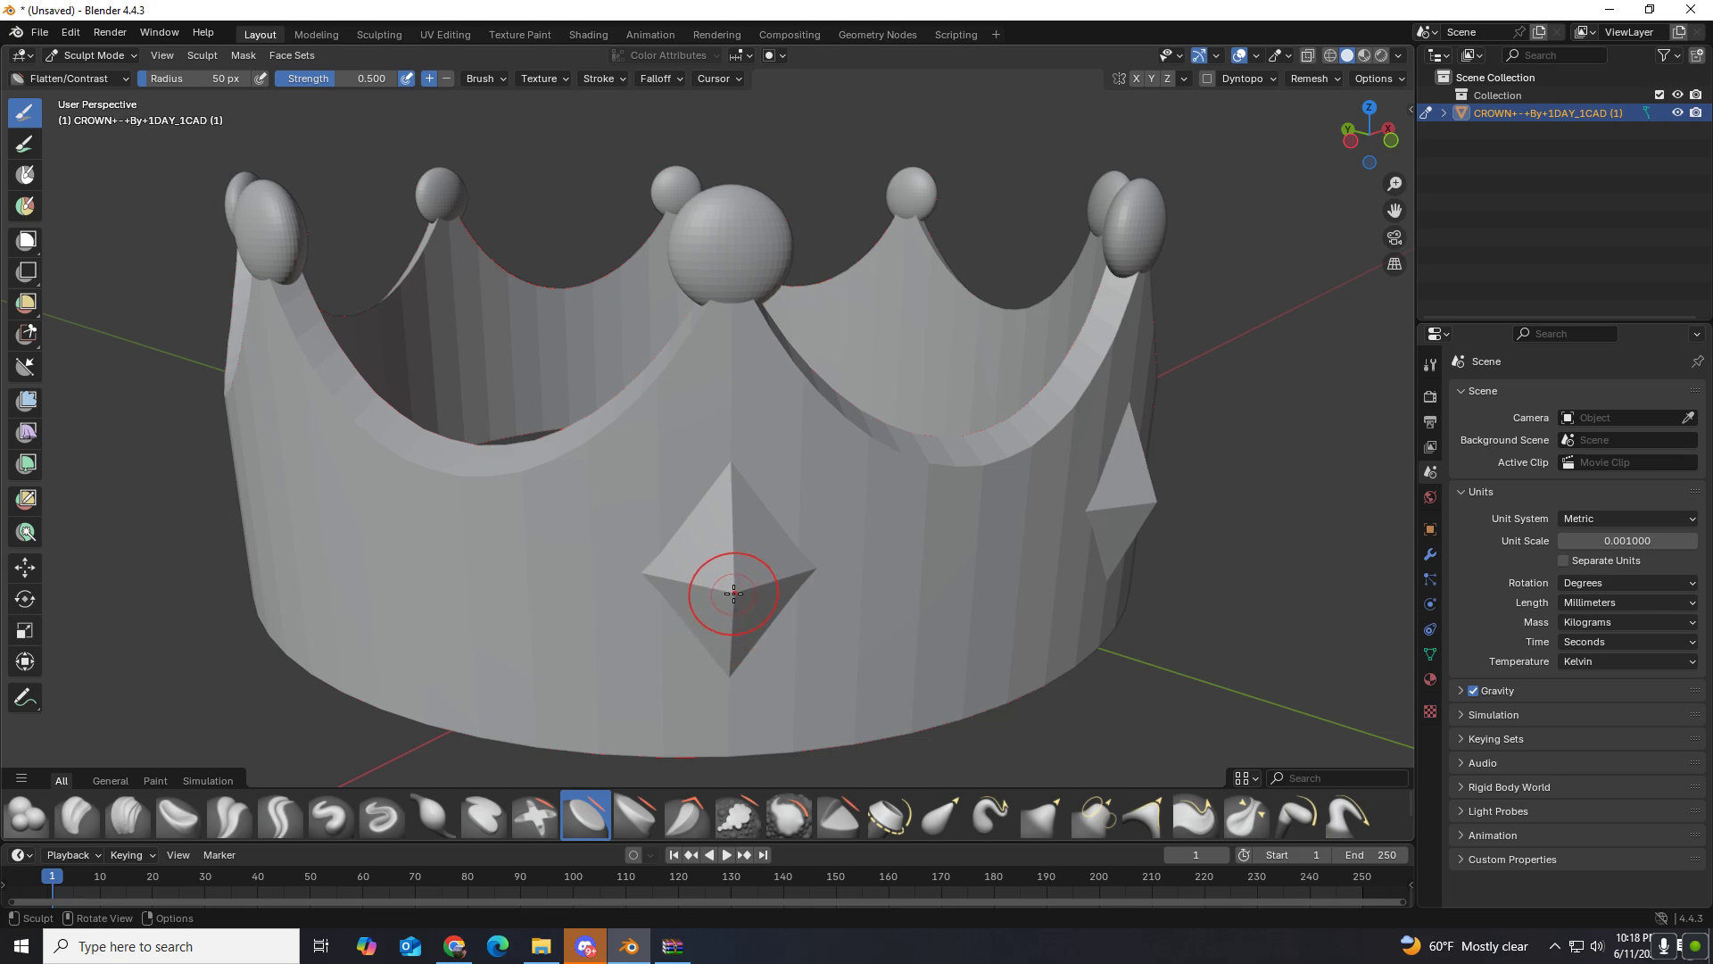
mouse_move(727, 598)
mouse_down()
mouse_move(737, 584)
mouse_move(705, 609)
mouse_move(728, 565)
mouse_move(726, 626)
mouse_up()
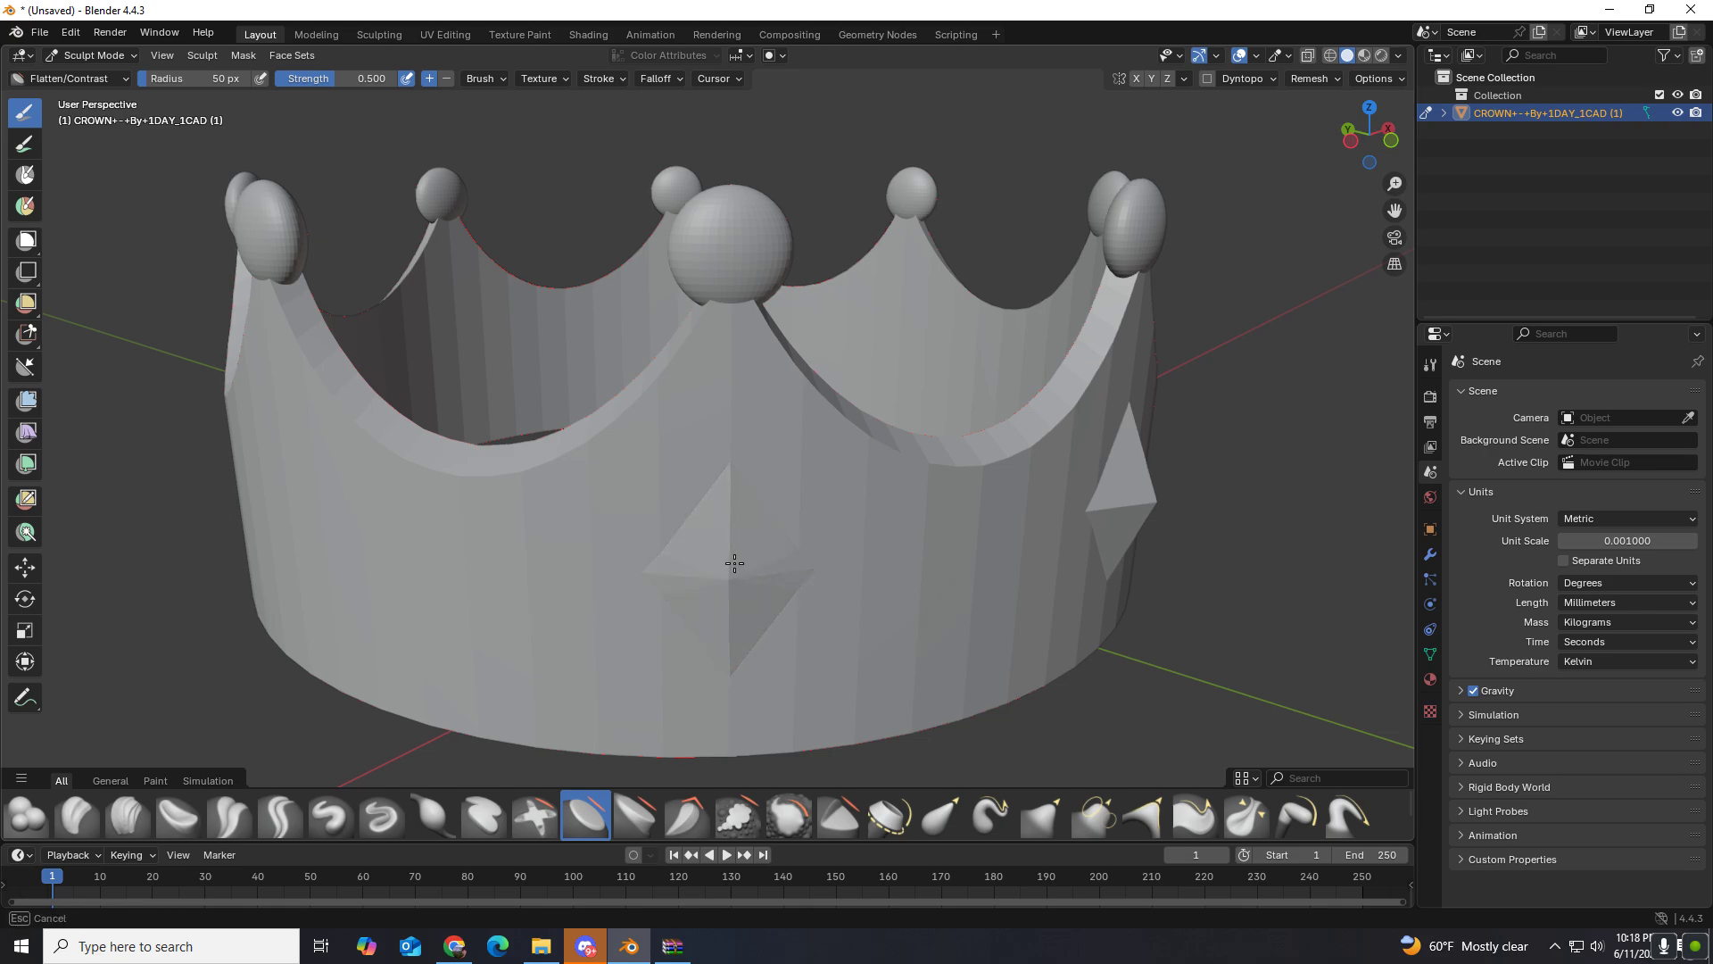
mouse_move(734, 563)
mouse_down()
mouse_move(738, 539)
mouse_move(716, 615)
mouse_up()
mouse_move(734, 544)
mouse_down()
mouse_move(741, 590)
mouse_move(727, 573)
mouse_up()
mouse_move(561, 624)
middle_down()
mouse_move(700, 628)
mouse_move(583, 645)
middle_up()
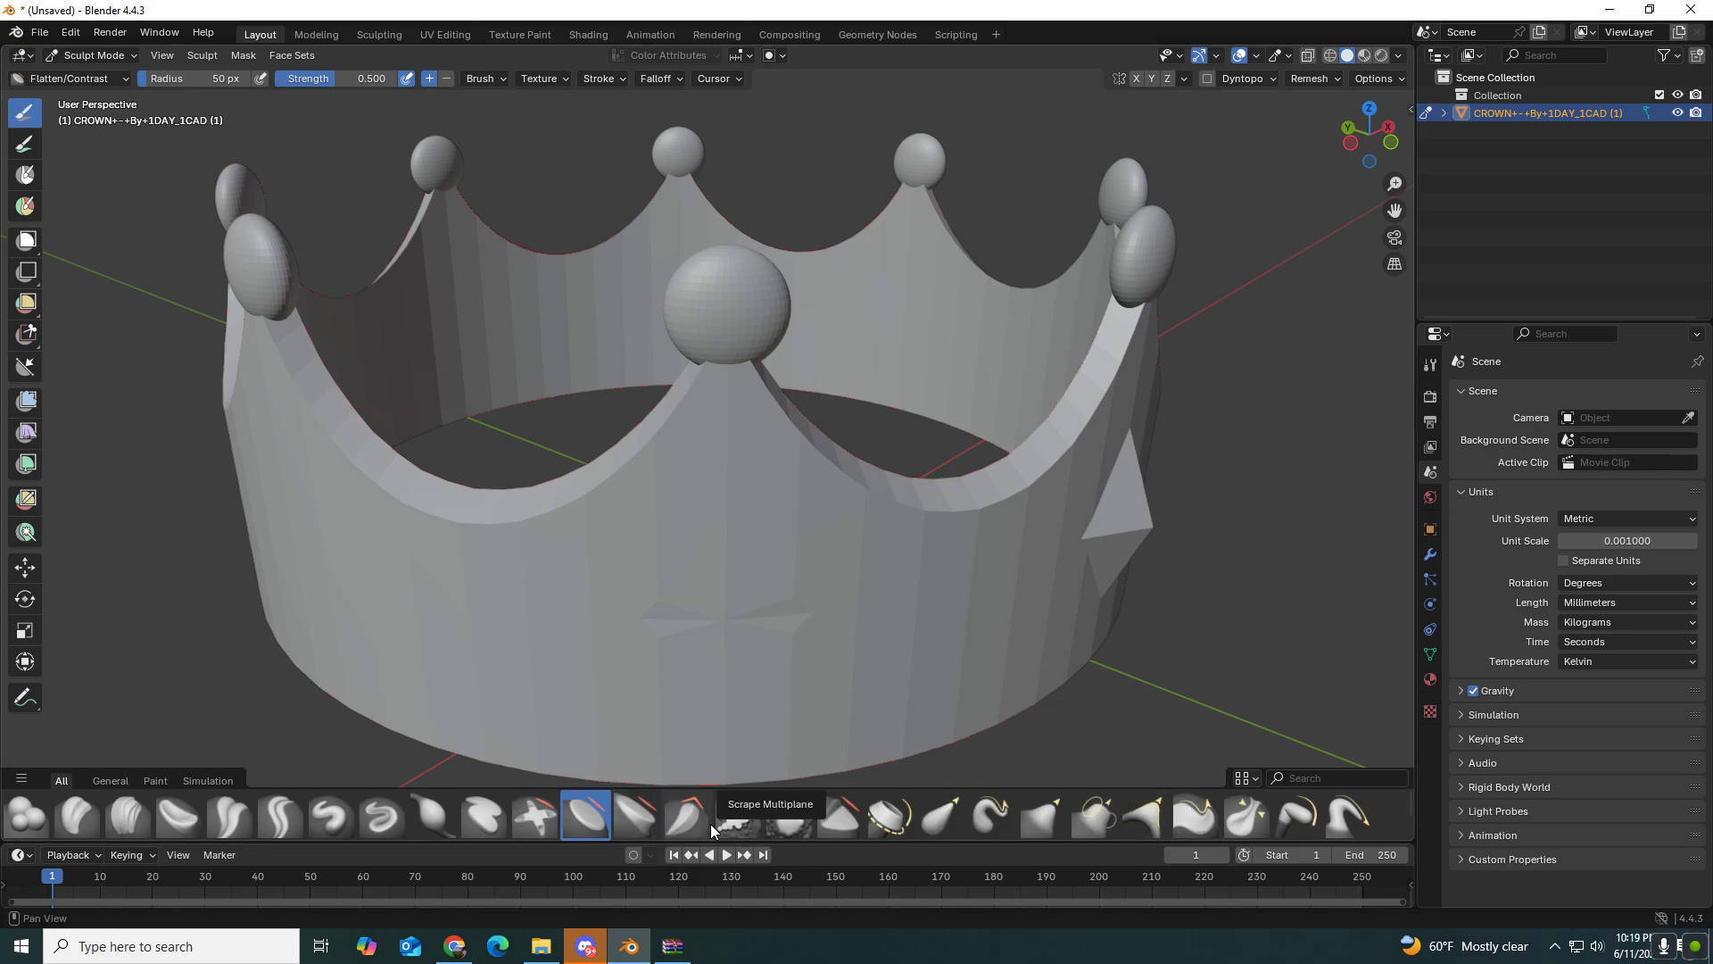
Step: Try the Scrape Multiplane brush on the flattened diamond's remaining left ridge and undo the stroke
click(687, 816)
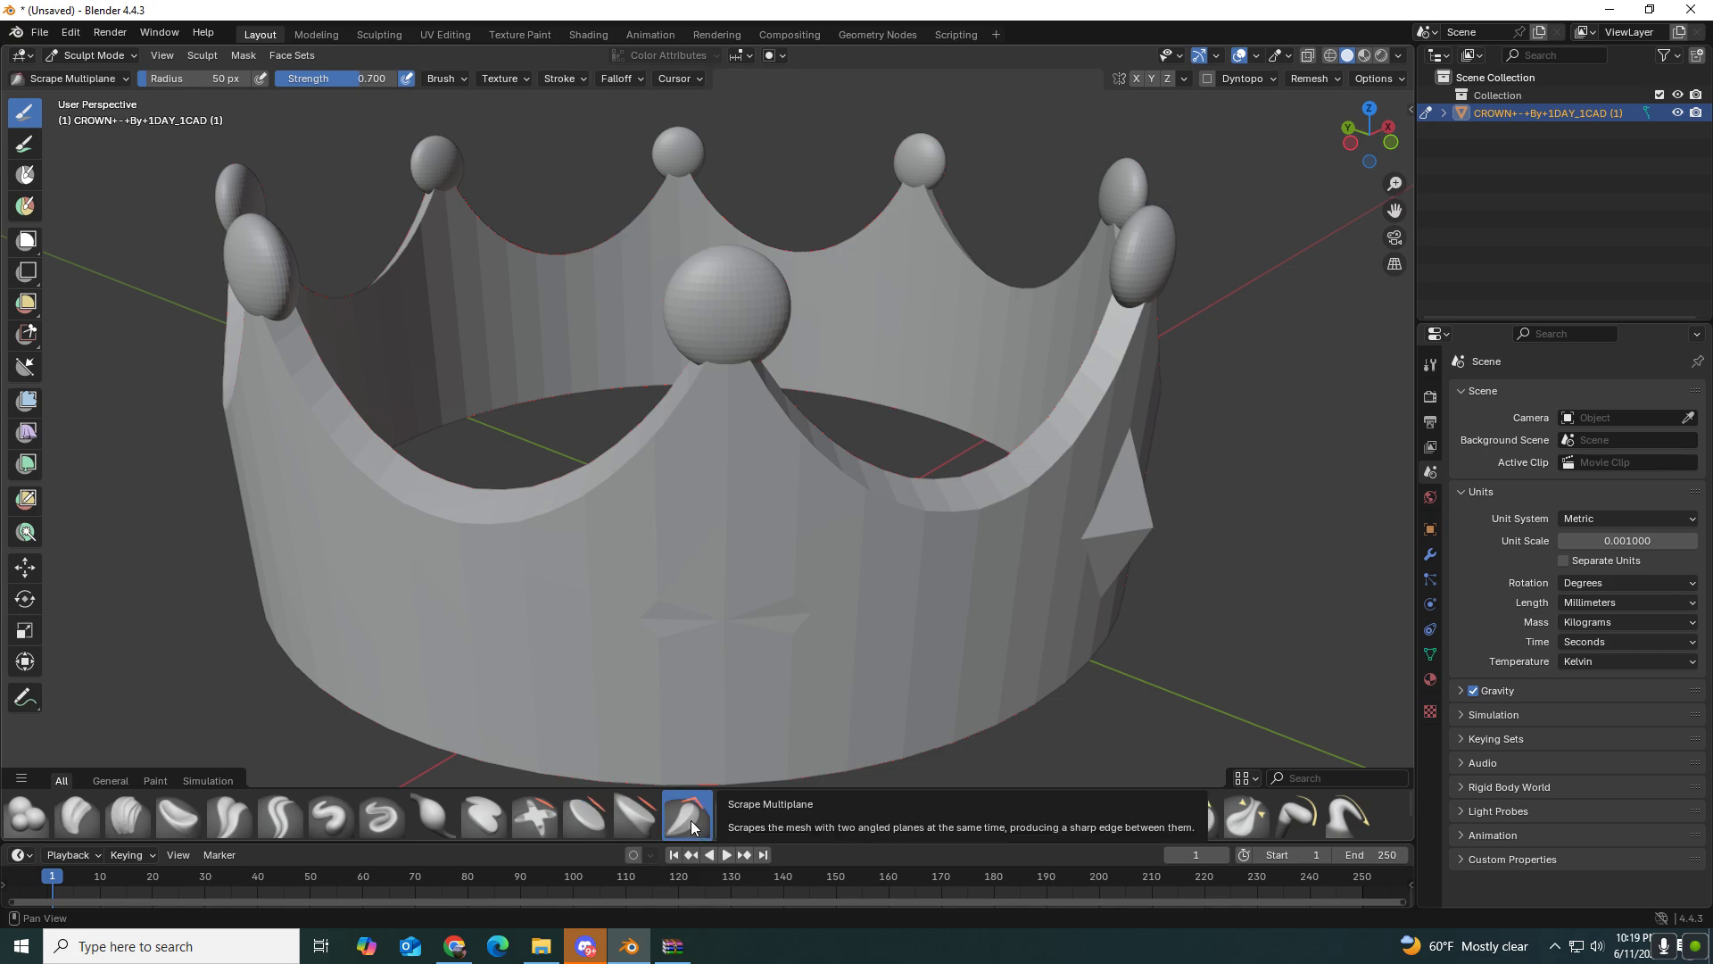
mouse_move(658, 610)
mouse_down()
mouse_move(658, 589)
mouse_move(658, 651)
mouse_up()
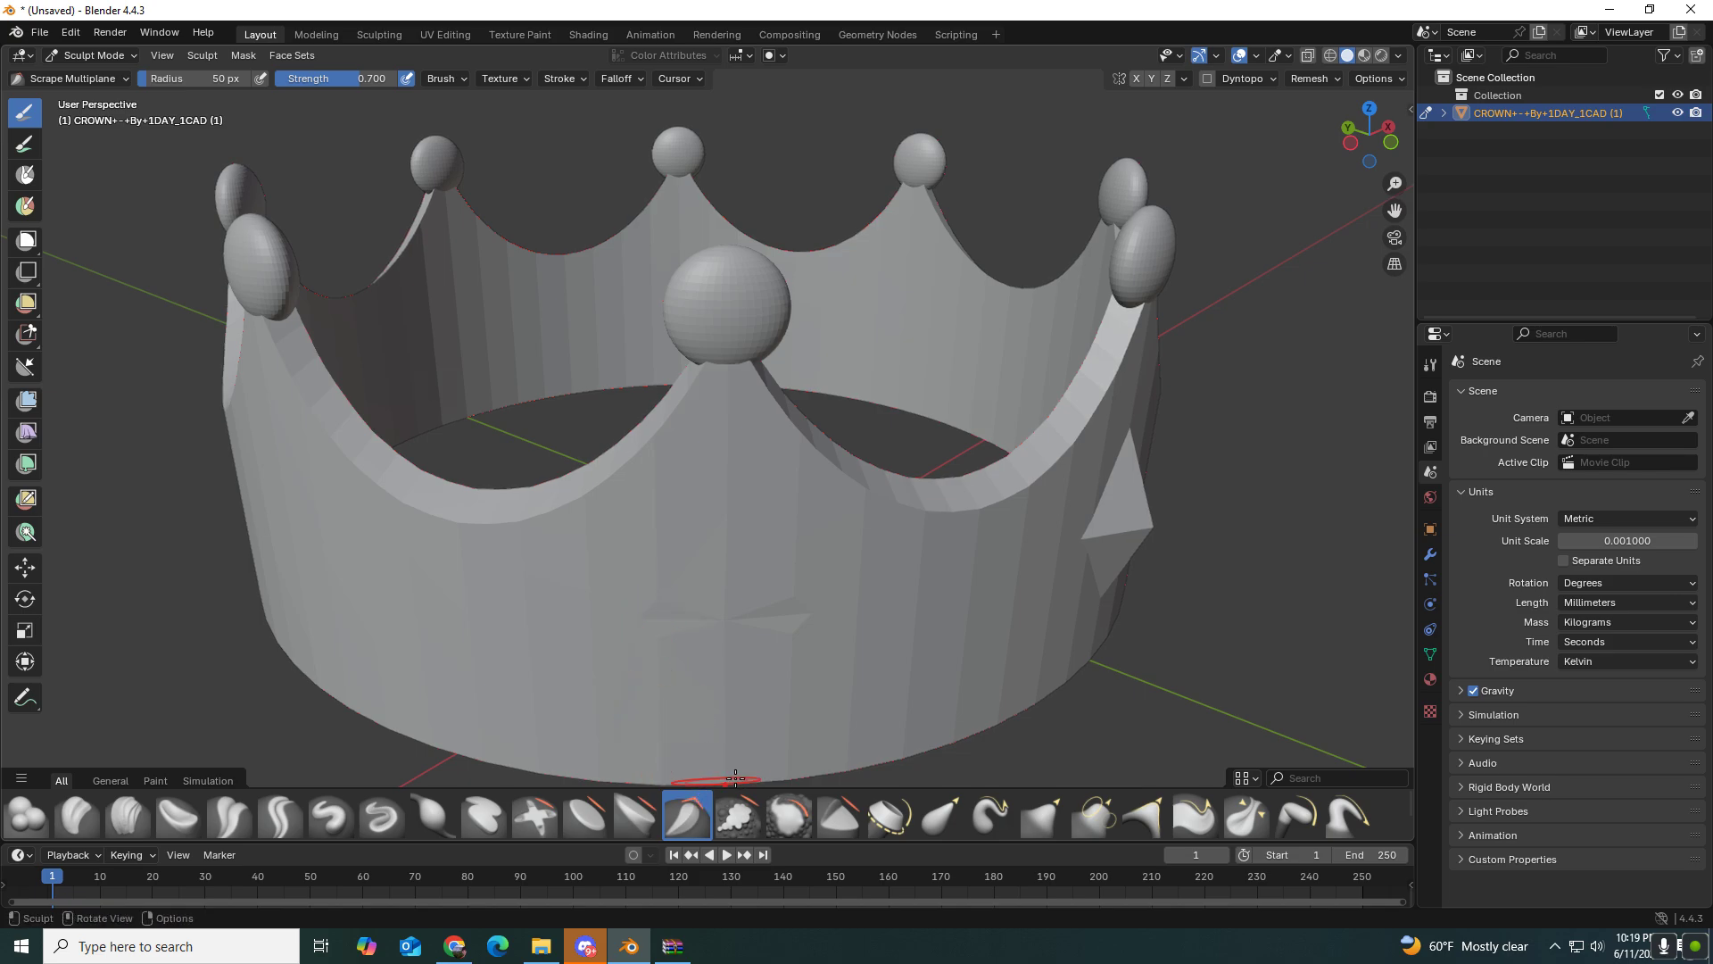
key(ctrl+z)
Step: Try to level the left ridge of the flattened diamond with the Plateau brush, and undo the strokes
click(646, 812)
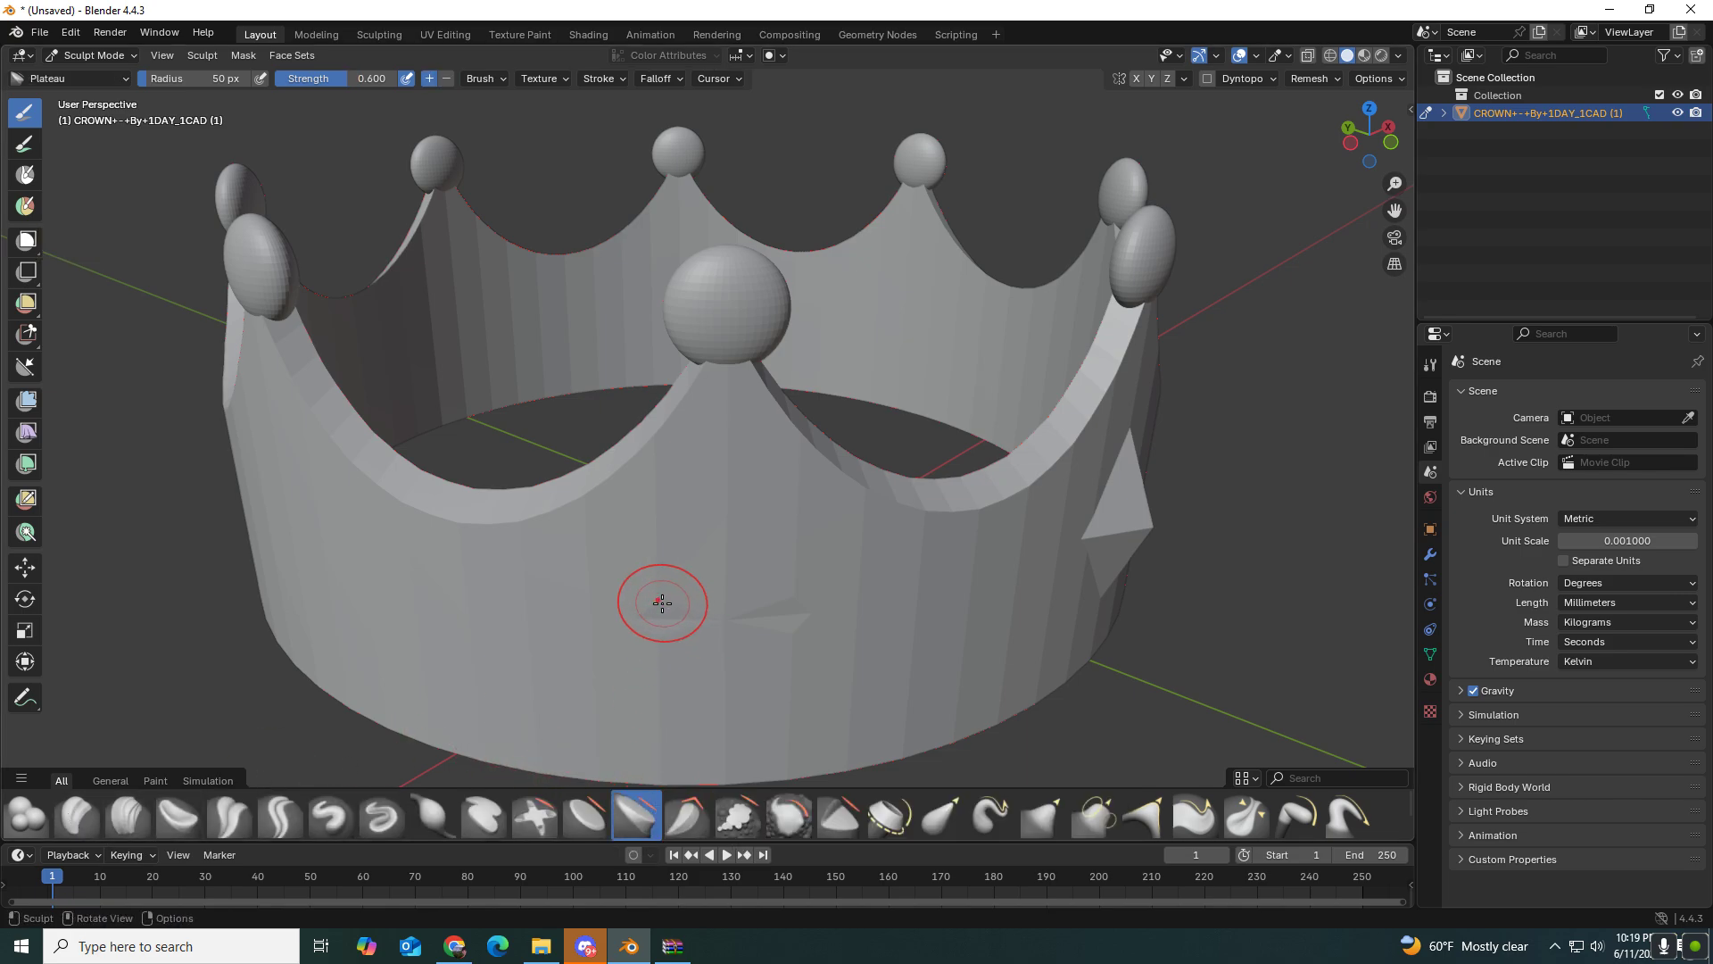
drag(662, 604, 659, 644)
mouse_move(656, 641)
mouse_down()
mouse_move(648, 608)
mouse_move(650, 680)
mouse_move(643, 604)
mouse_up()
key(ctrl+z)
key(ctrl+z)
key(ctrl+z)
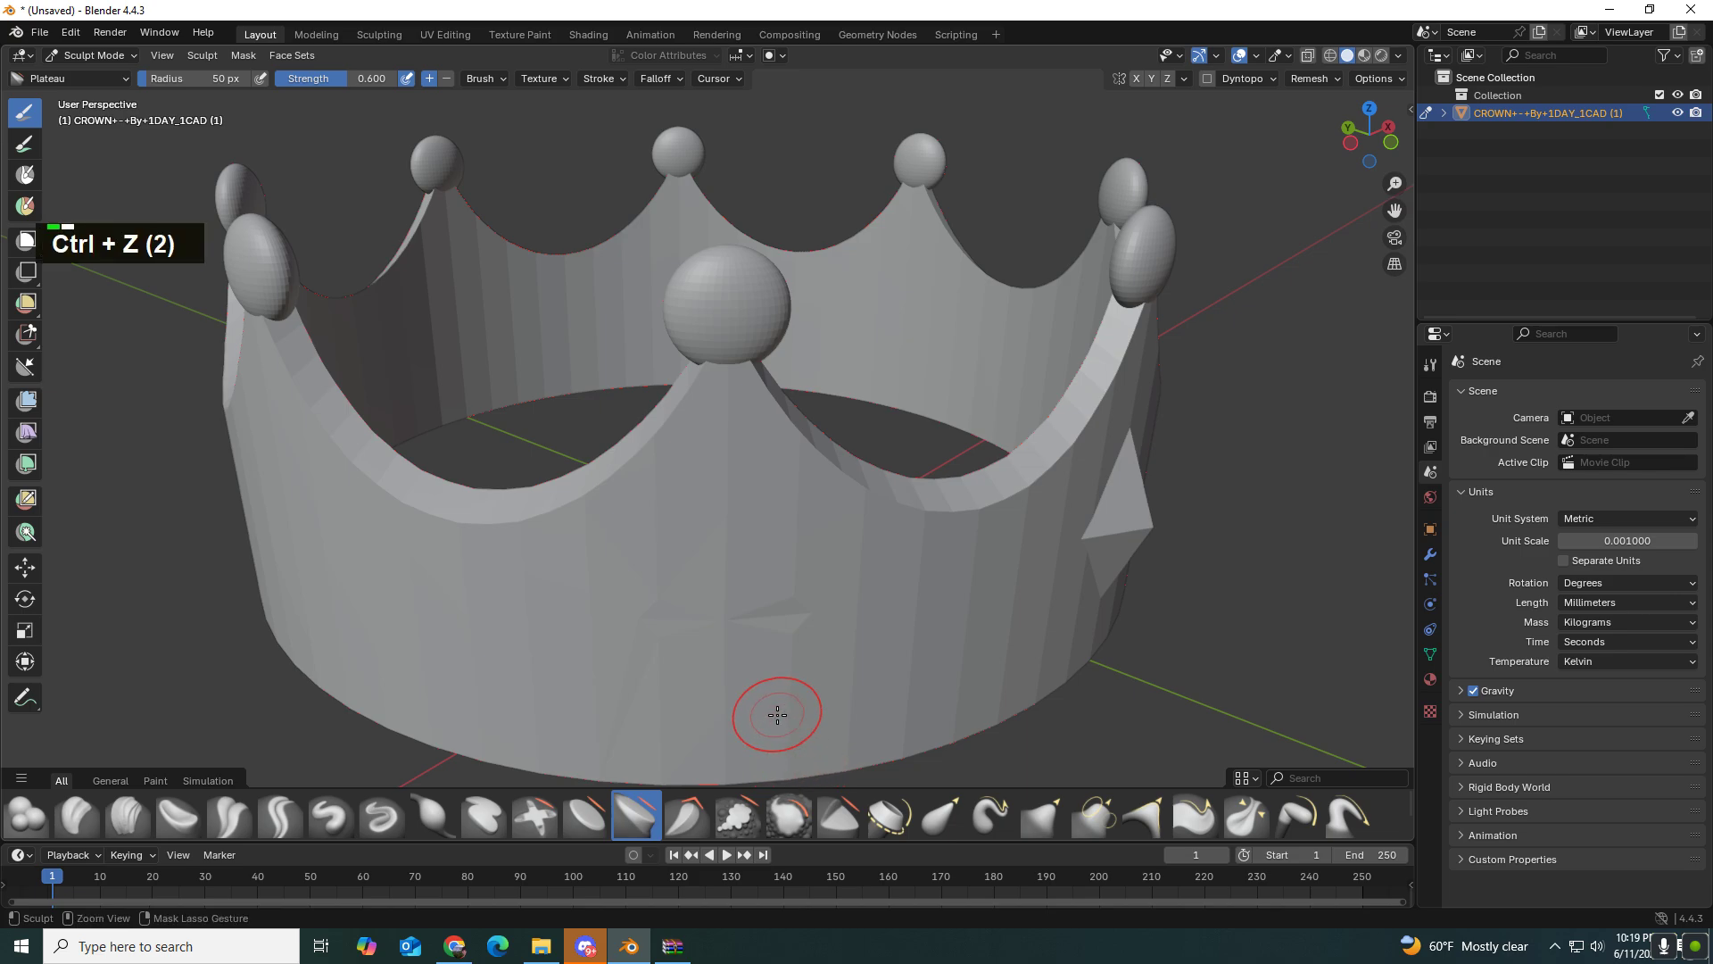
key(ctrl+z)
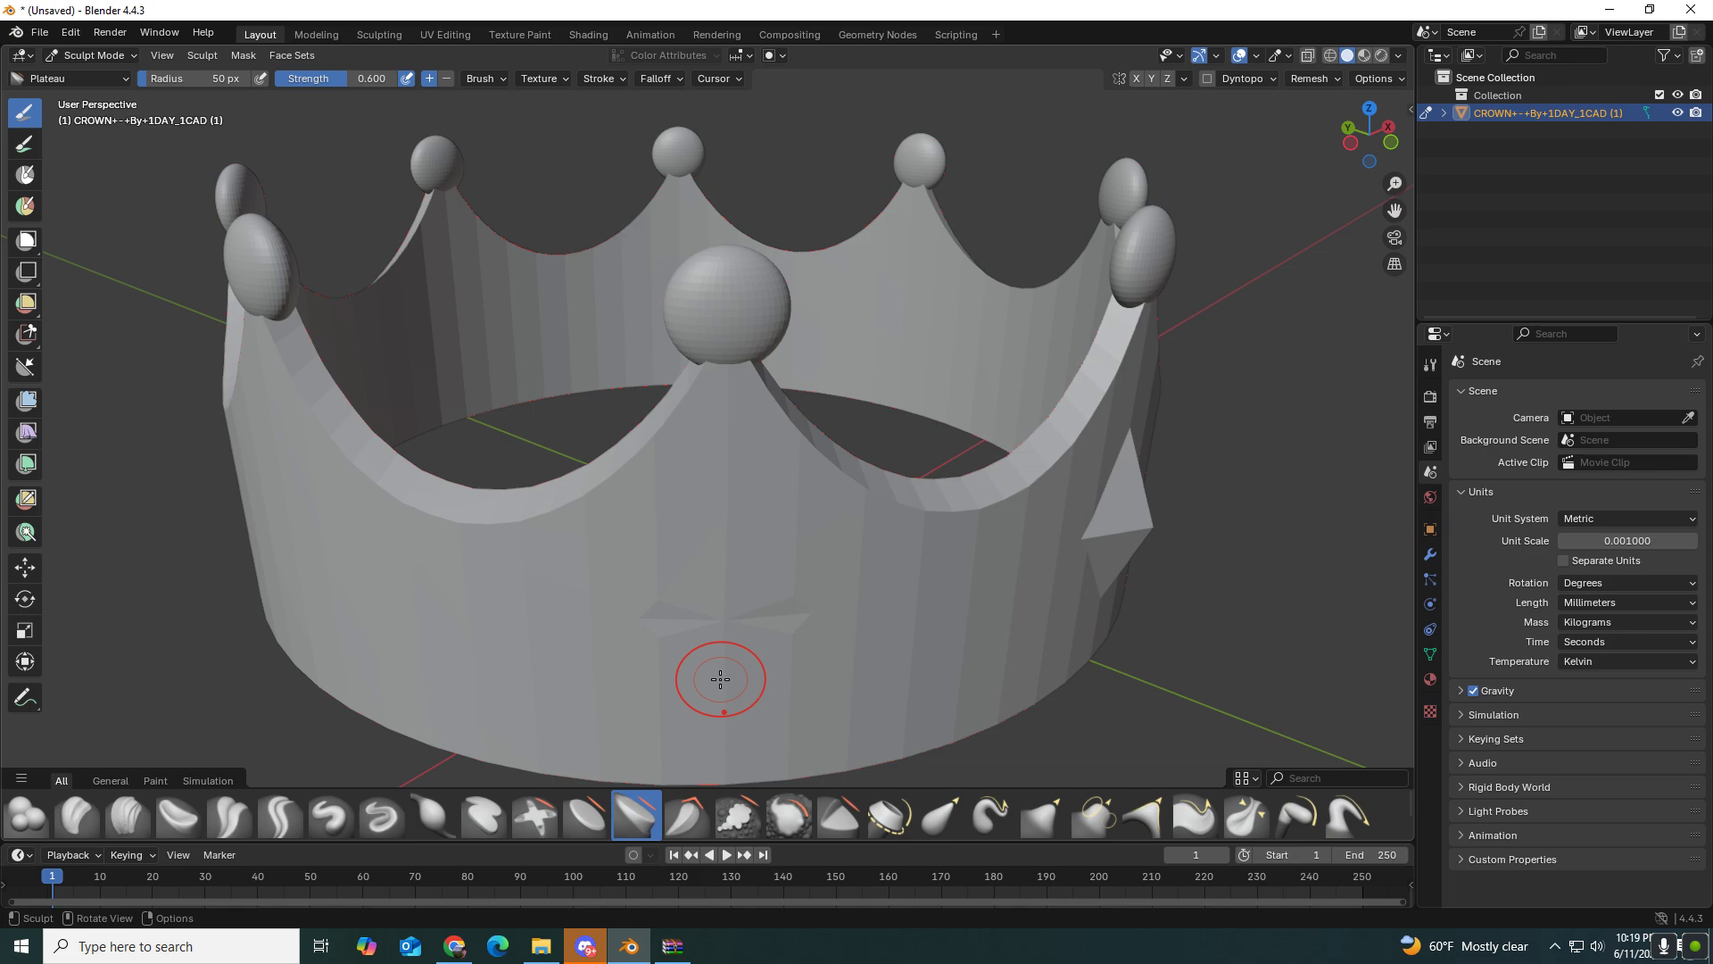
Step: Scrape off the flattened diamond's remaining ridges on both sides with the Trim brush
click(839, 816)
mouse_move(658, 600)
mouse_down()
mouse_move(666, 619)
mouse_move(673, 559)
mouse_move(657, 620)
mouse_up()
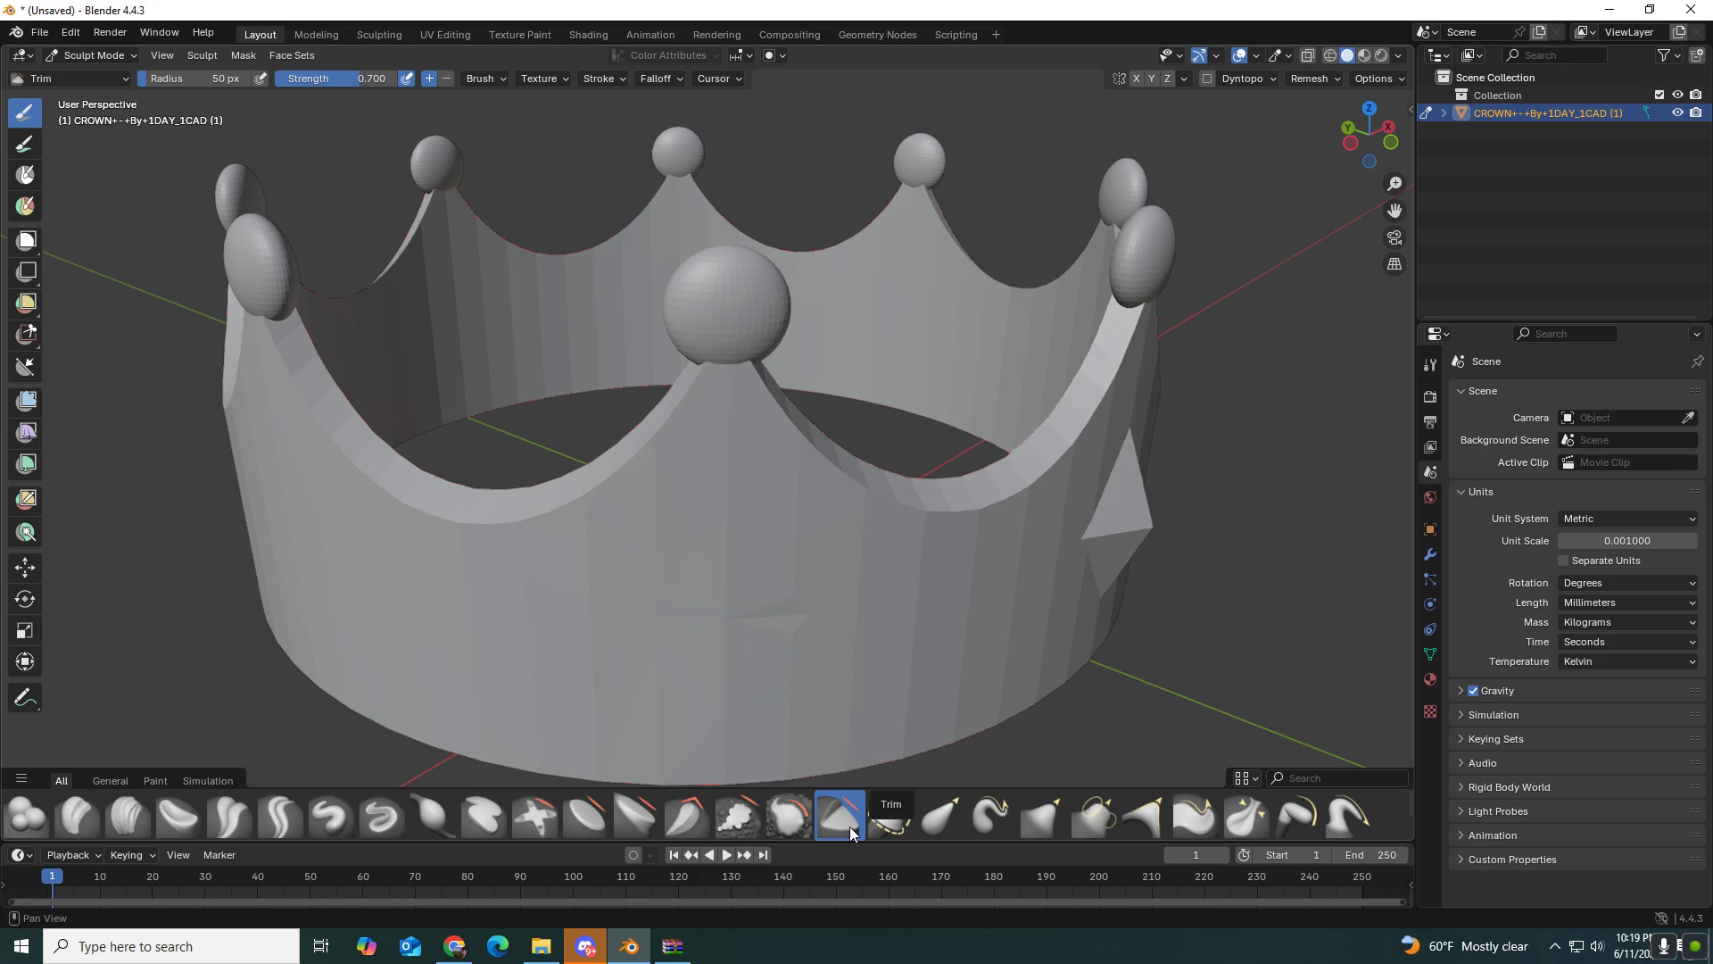
drag(789, 634, 804, 668)
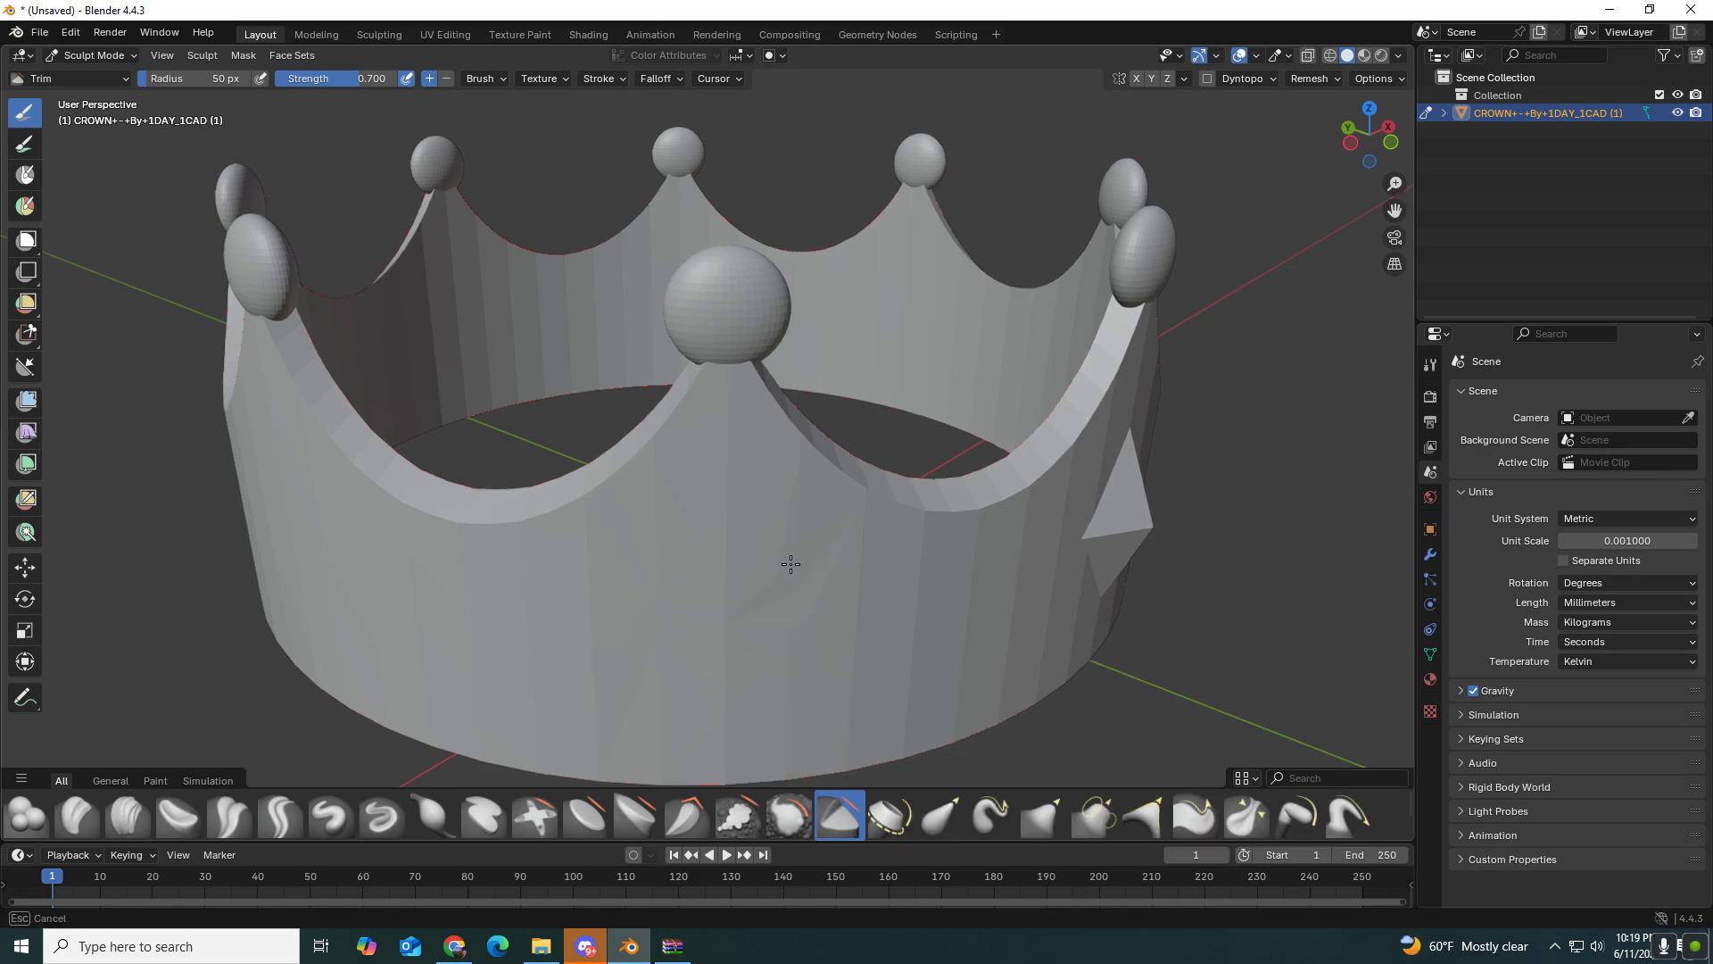
drag(818, 537, 535, 676)
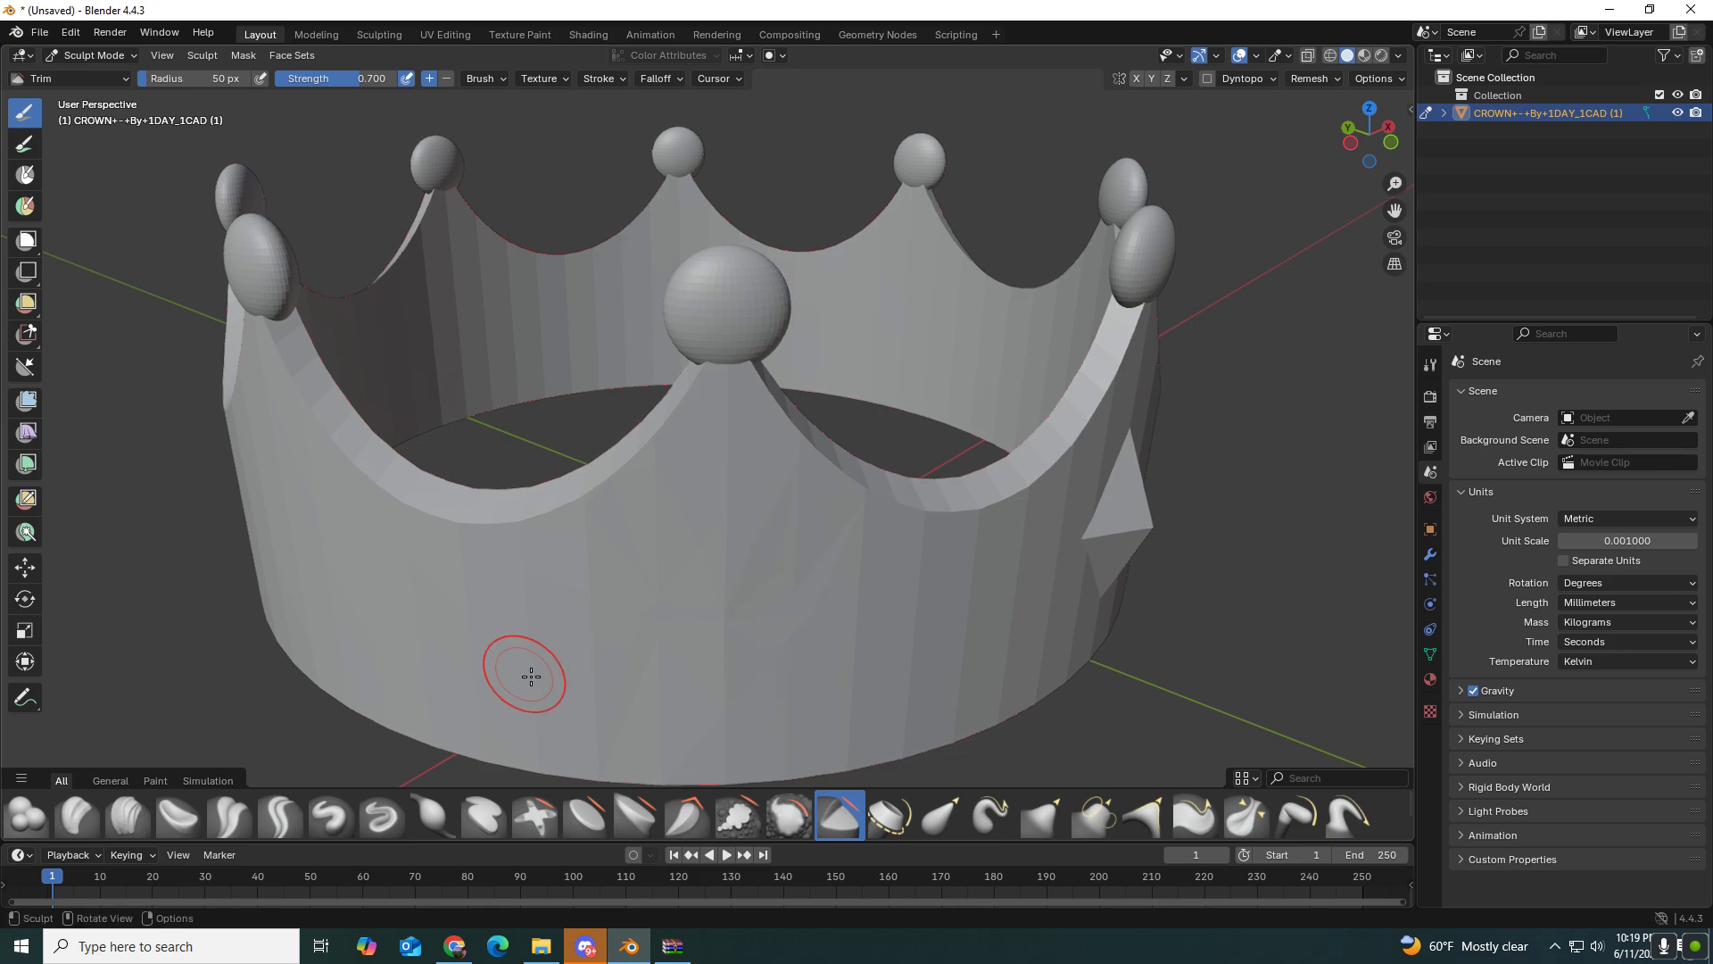
Step: Check the crown wall where the diamonds were flattened and switch the crown from Sculpt Mode to Object Mode
mouse_move(535, 677)
middle_down()
mouse_move(619, 665)
mouse_move(688, 626)
mouse_move(413, 651)
mouse_move(723, 651)
mouse_move(661, 659)
middle_up()
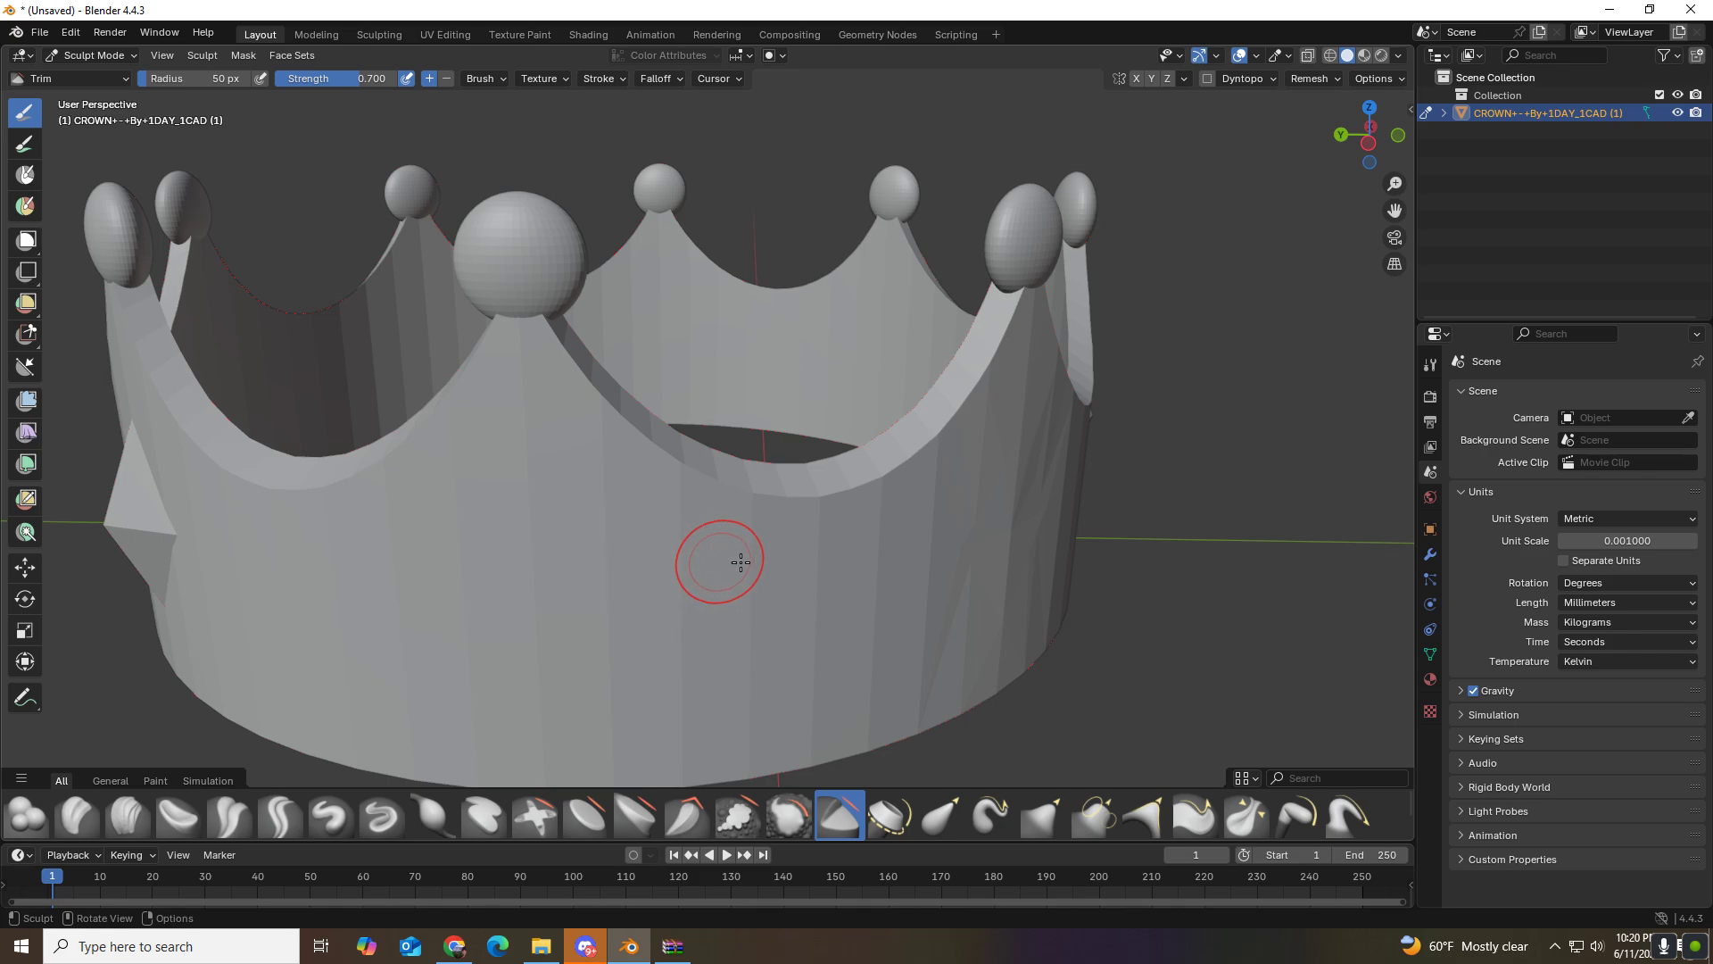
scroll(949, 574, down, 2)
scroll(949, 578, up, 2)
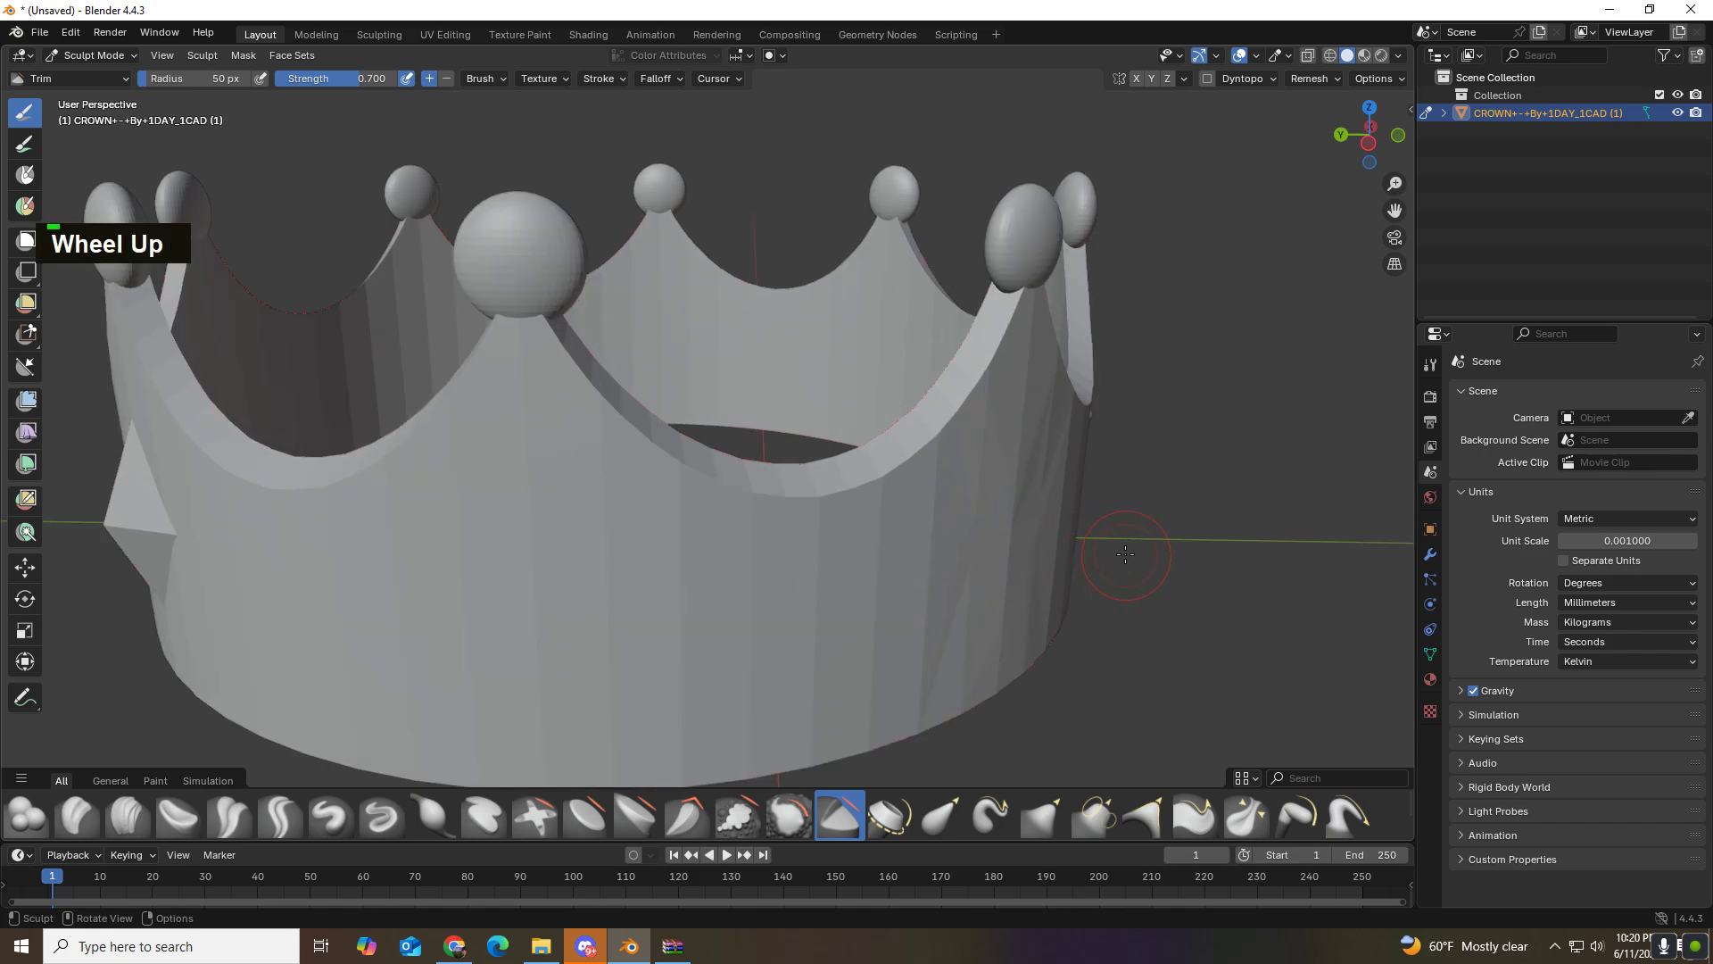
click(82, 54)
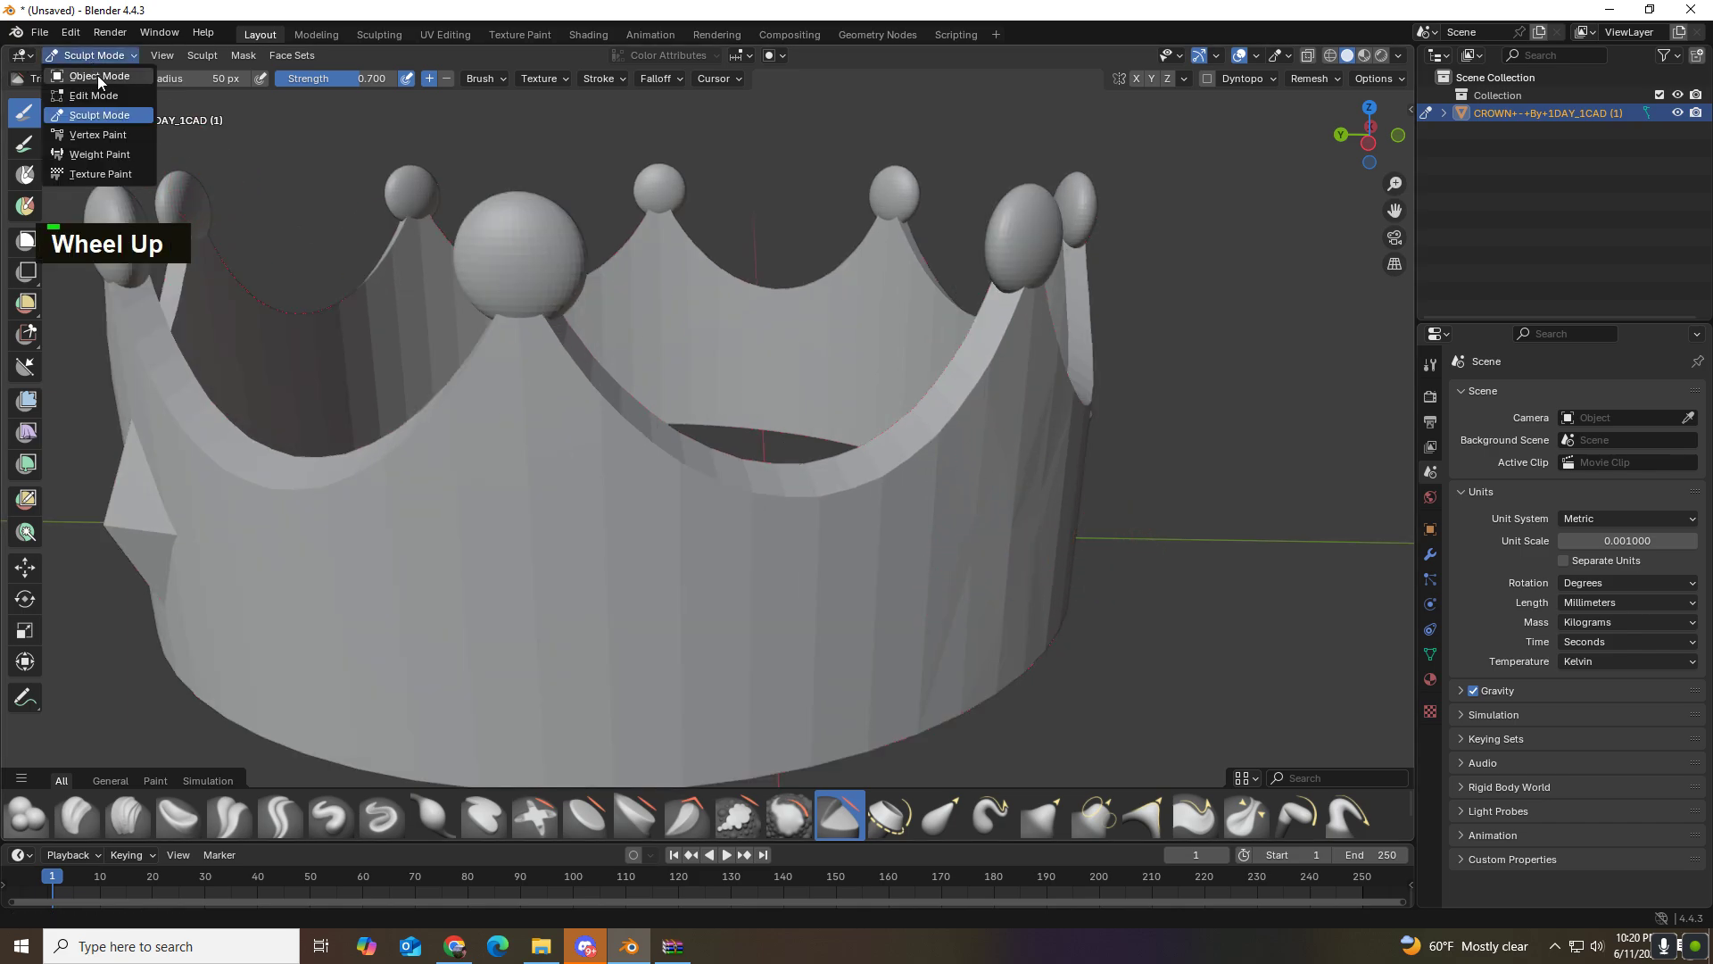
click(98, 75)
middle_drag(807, 571, 764, 554)
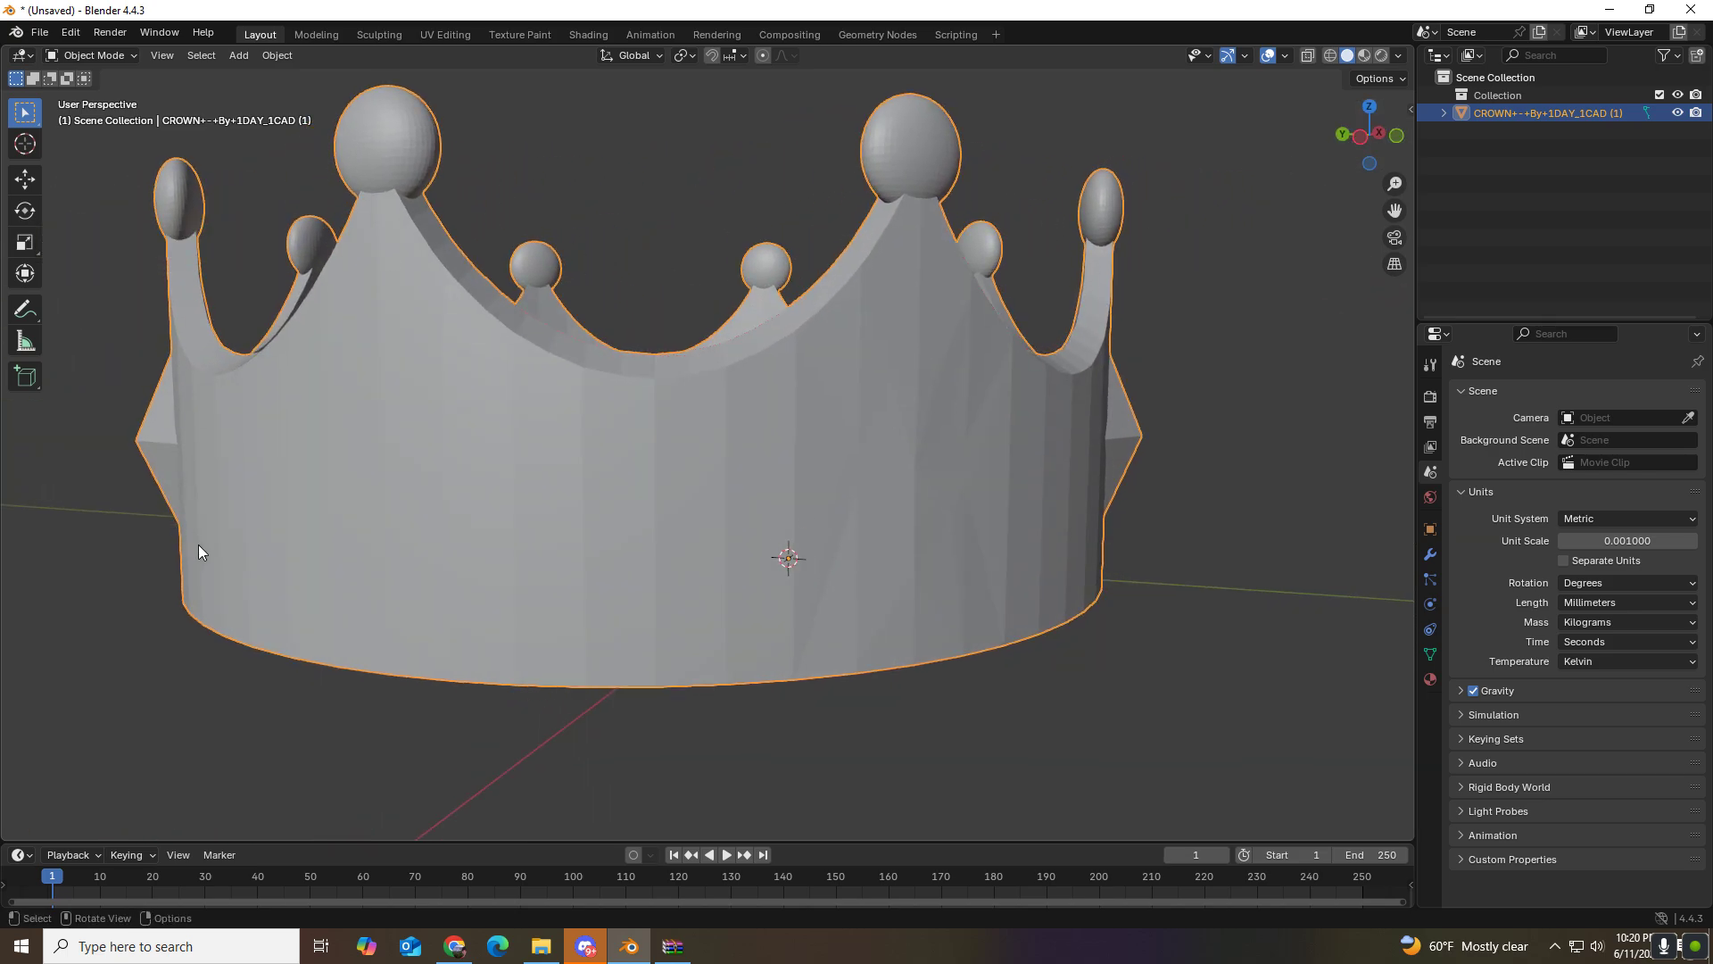
Step: Examine the crown's remaining diamonds and wall profile in the right orthographic view
key(grave)
click(343, 539)
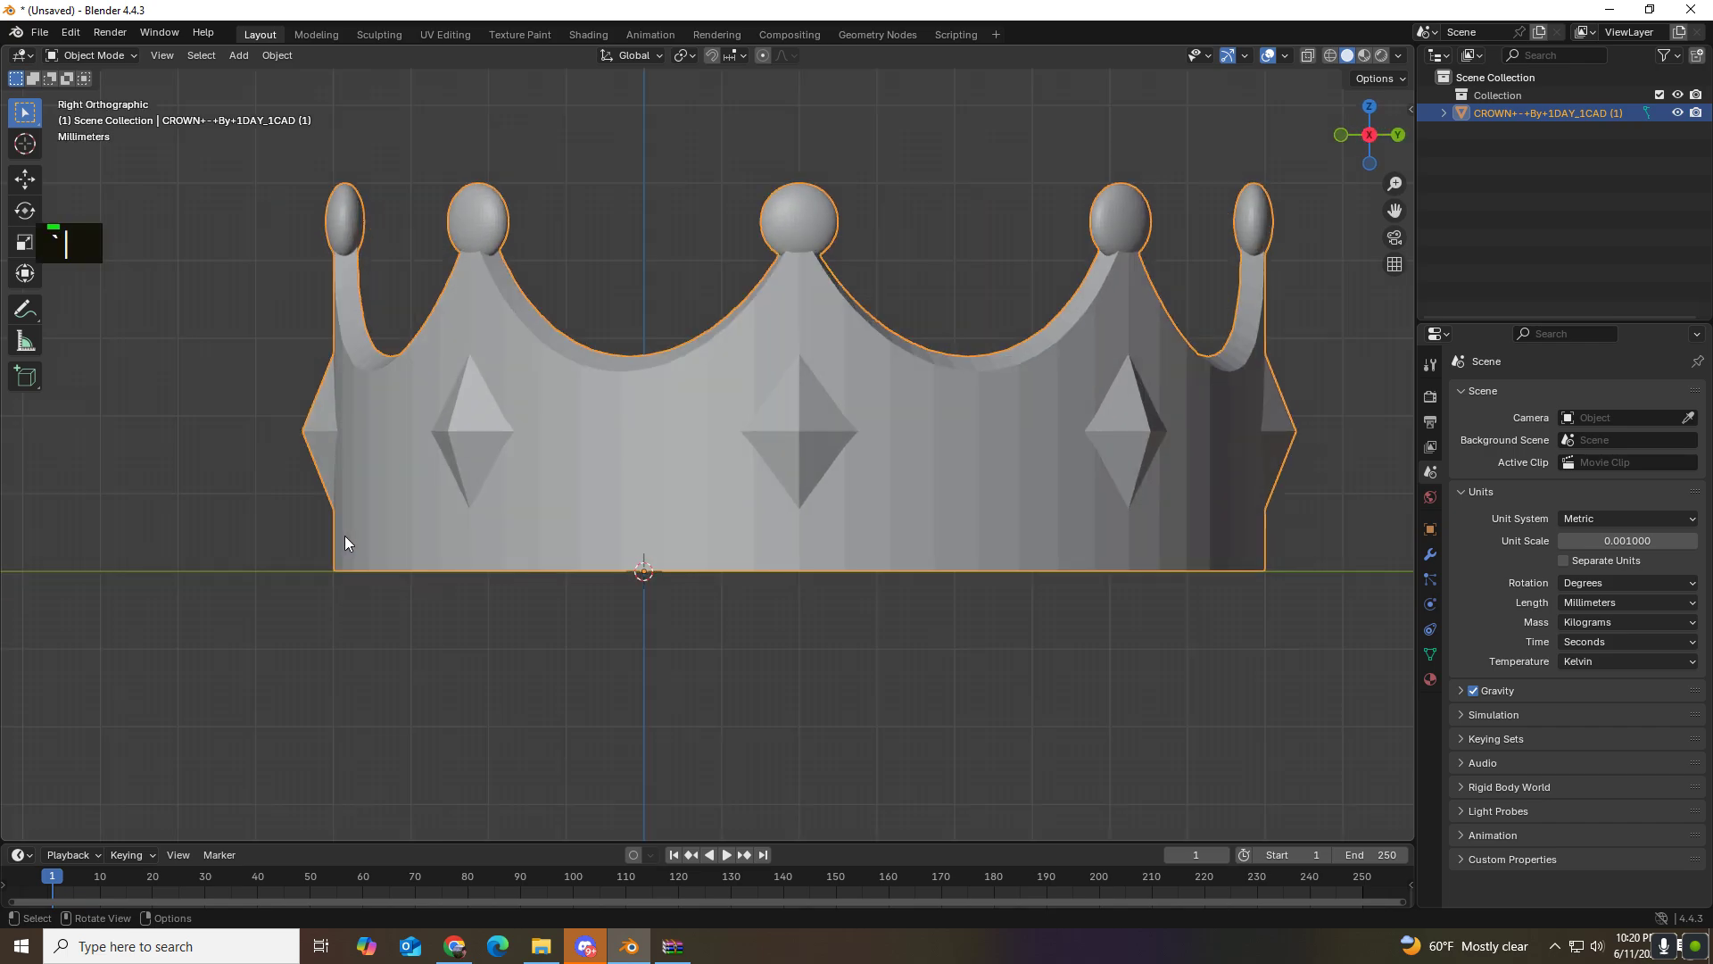
scroll(215, 512, up, 2)
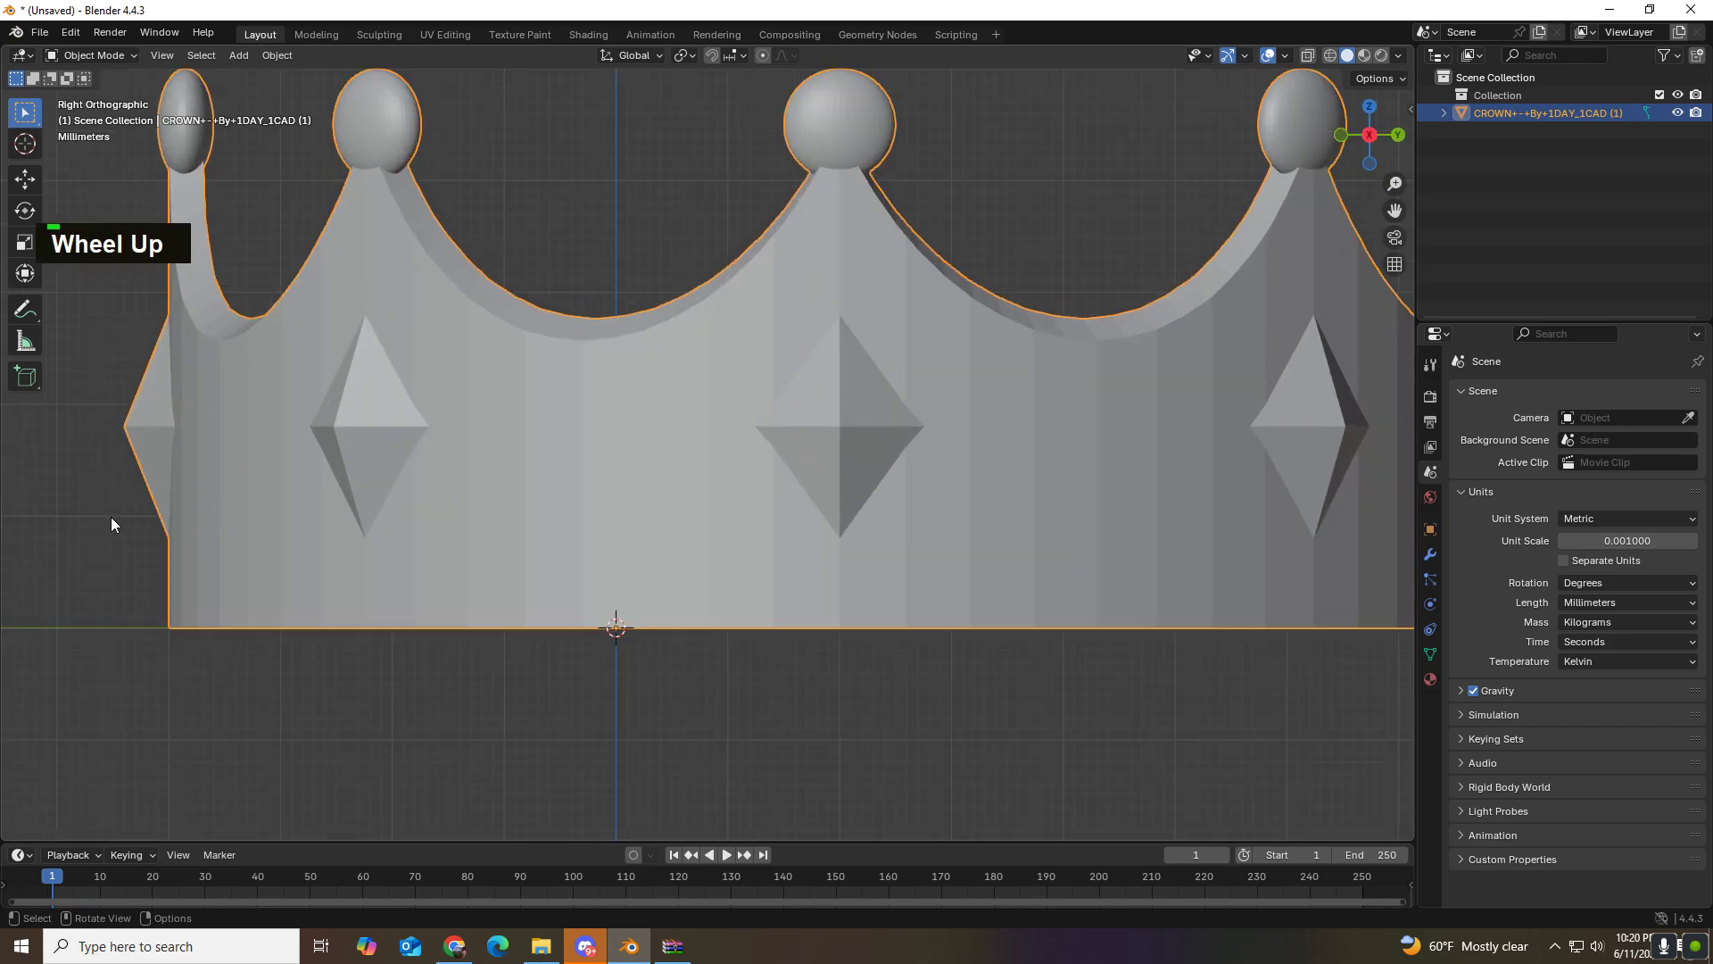
middle_drag(107, 513, 142, 525)
scroll(145, 526, down, 3)
key(grave)
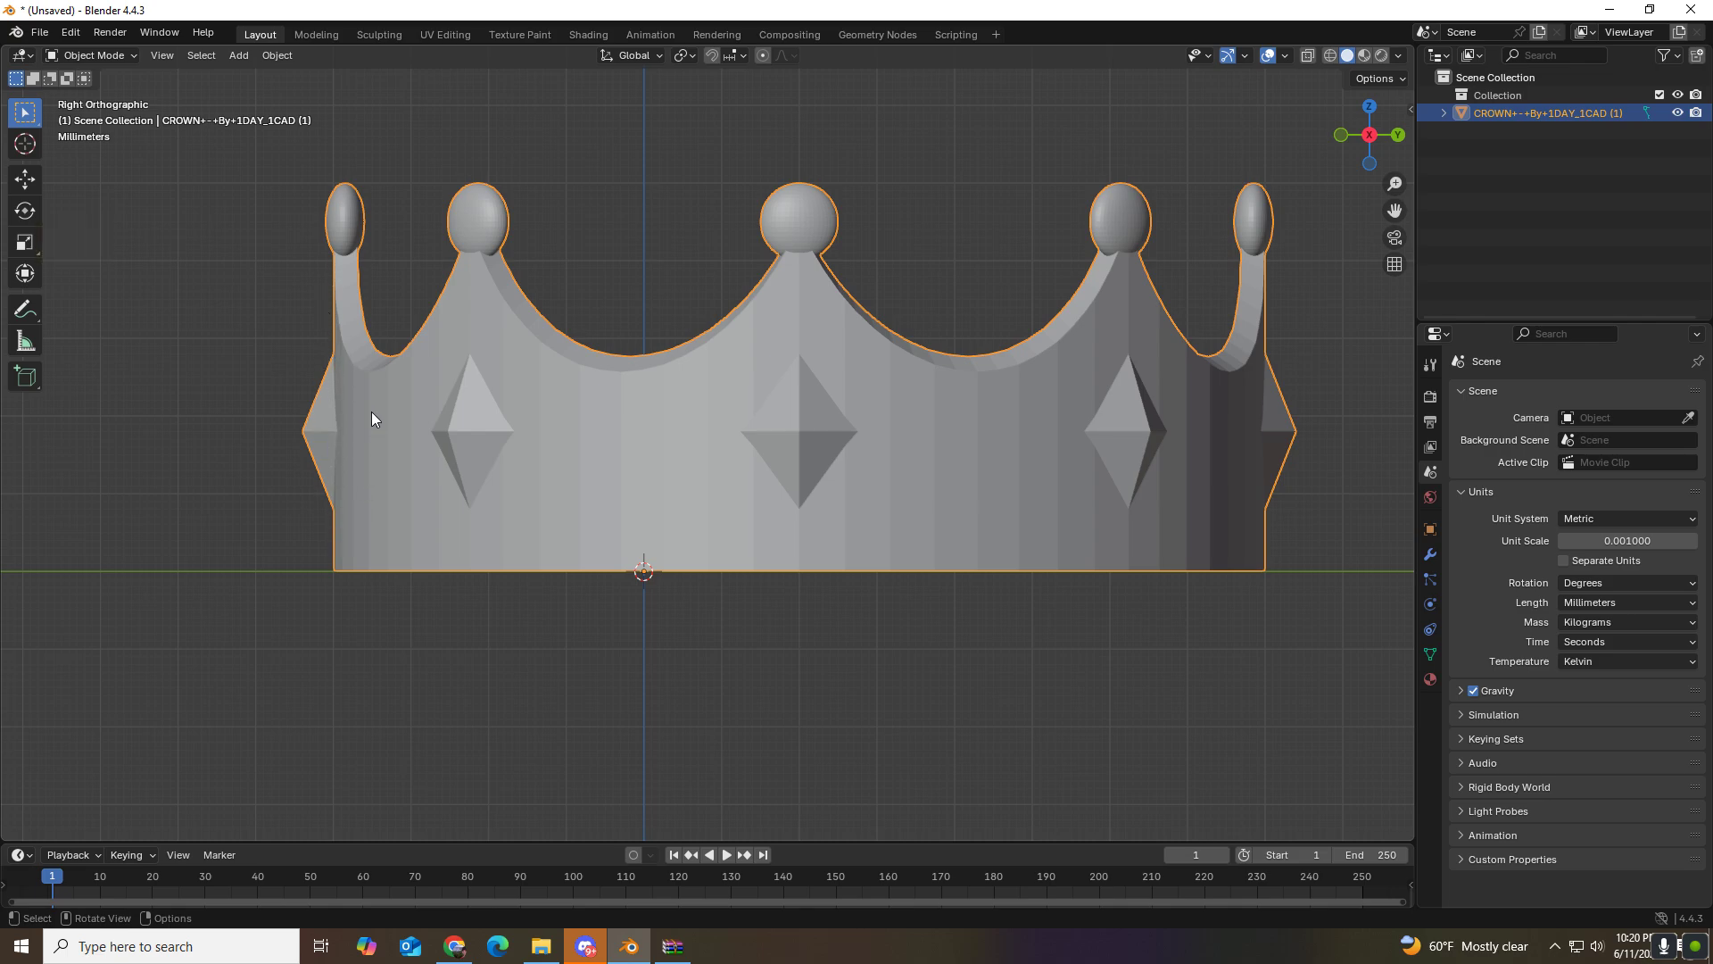
middle_drag(263, 408, 286, 486)
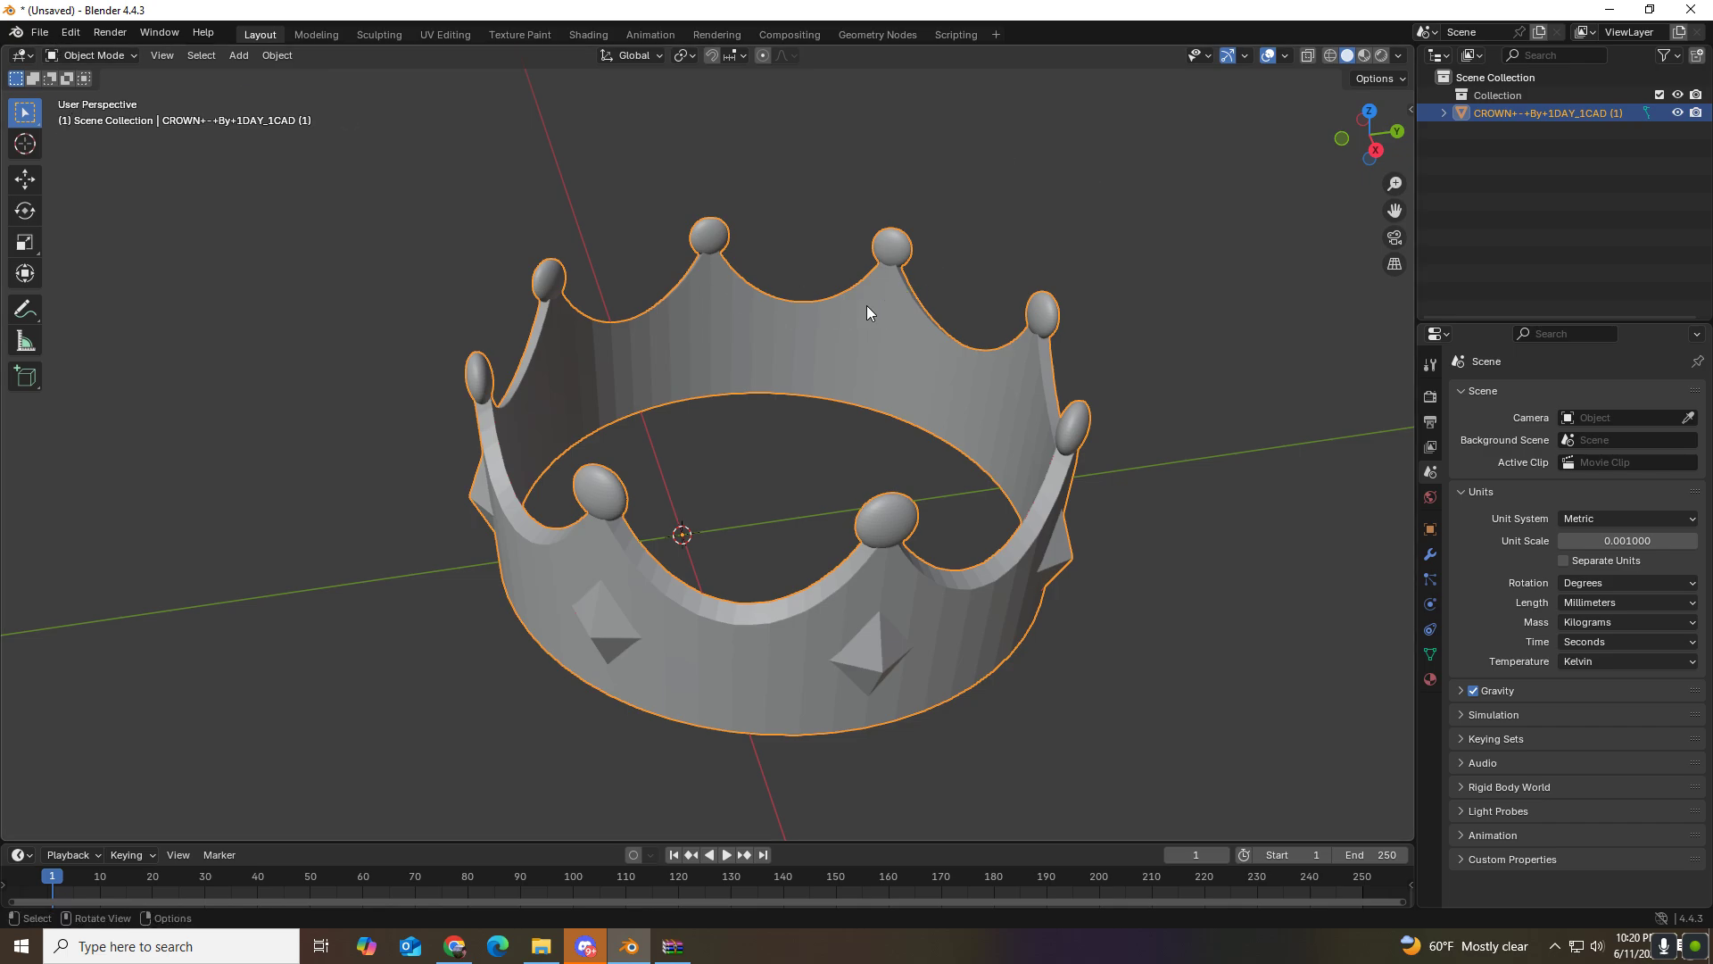
Step: Show the transform properties and read the selected crown's dimensions while looking at it from above
click(1407, 113)
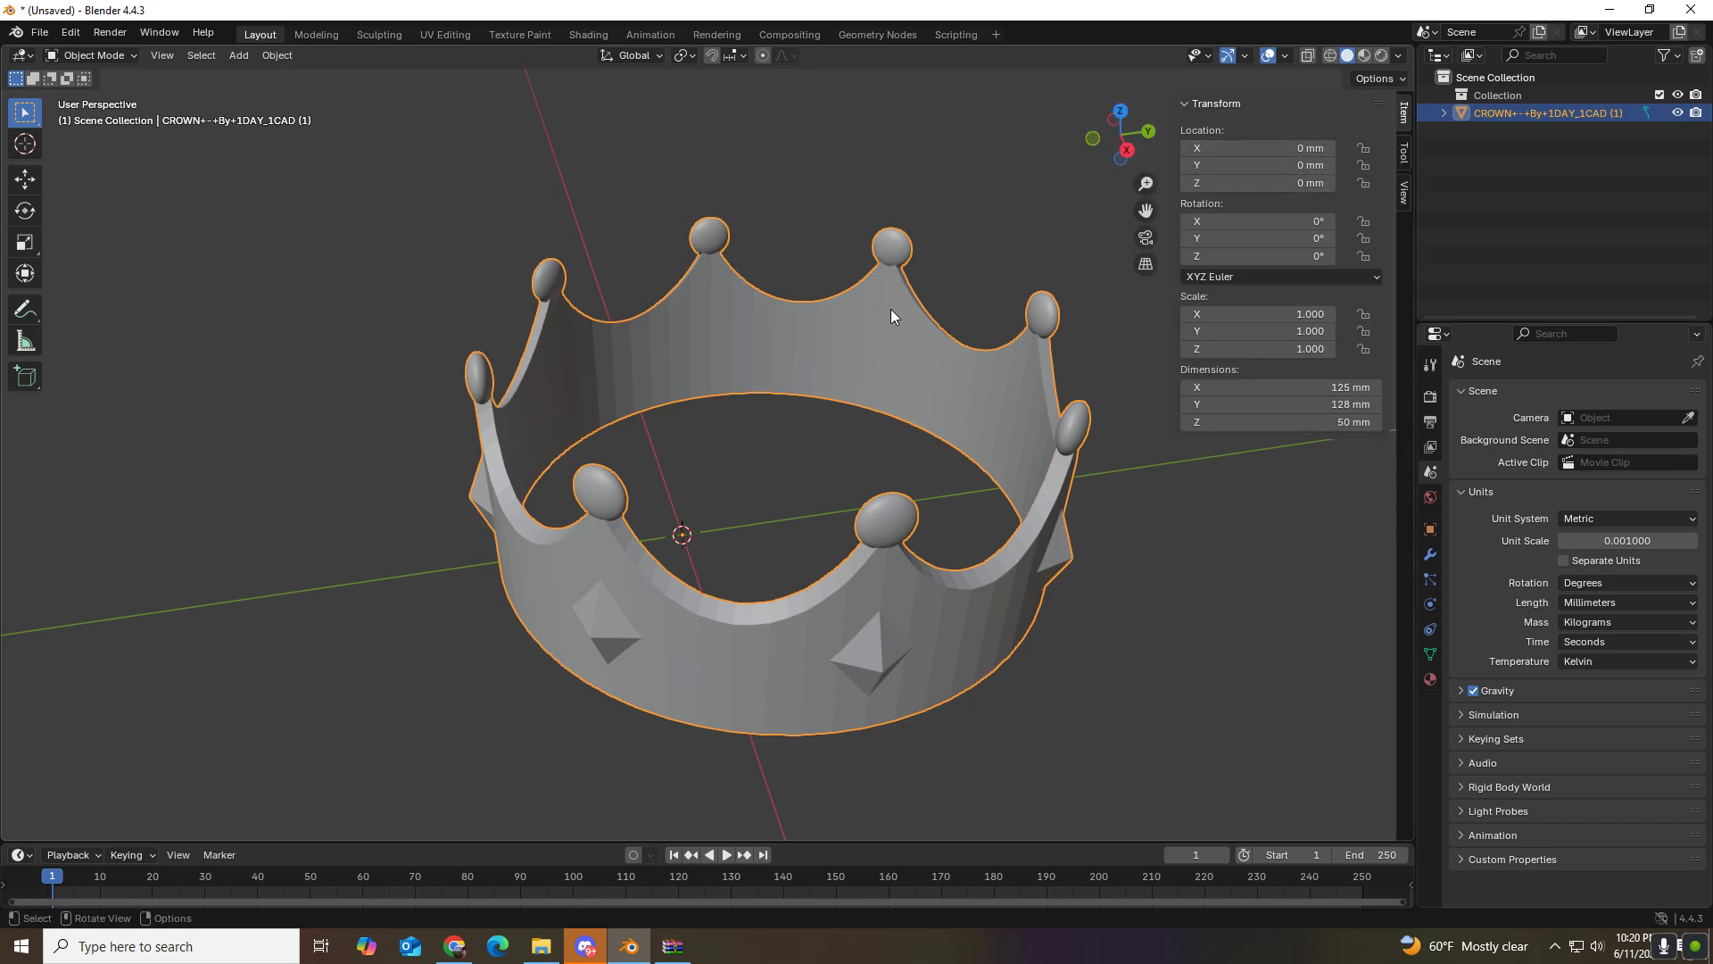
click(337, 459)
middle_drag(337, 463, 542, 398)
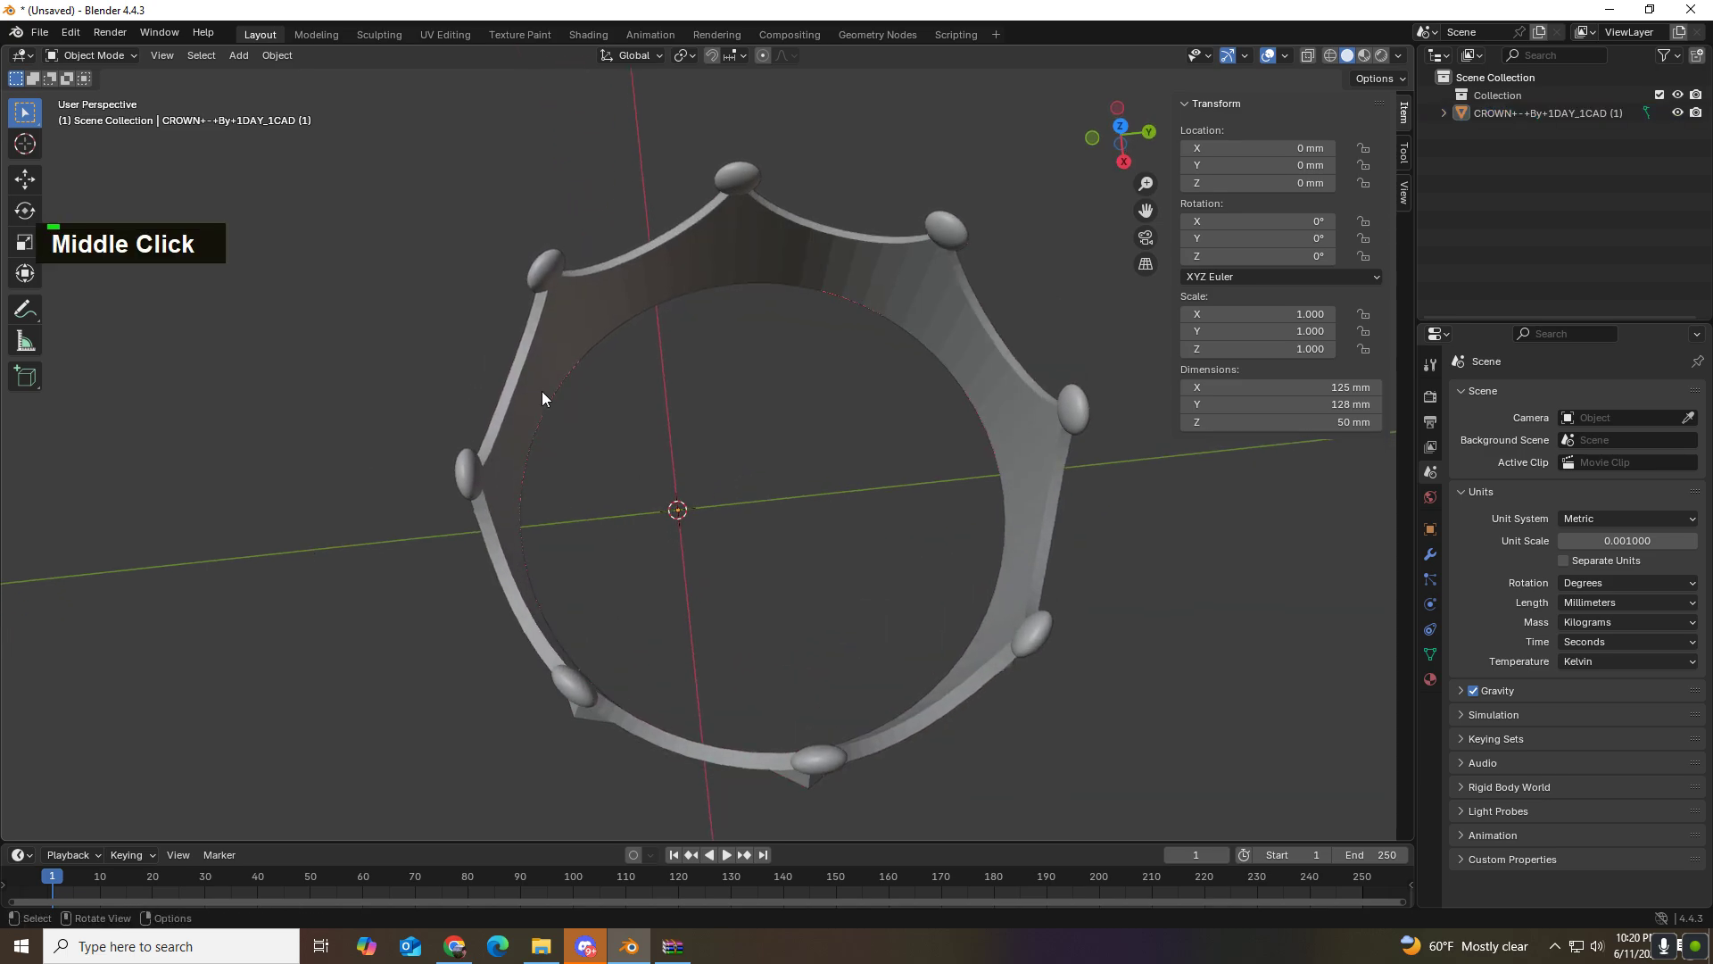
click(678, 283)
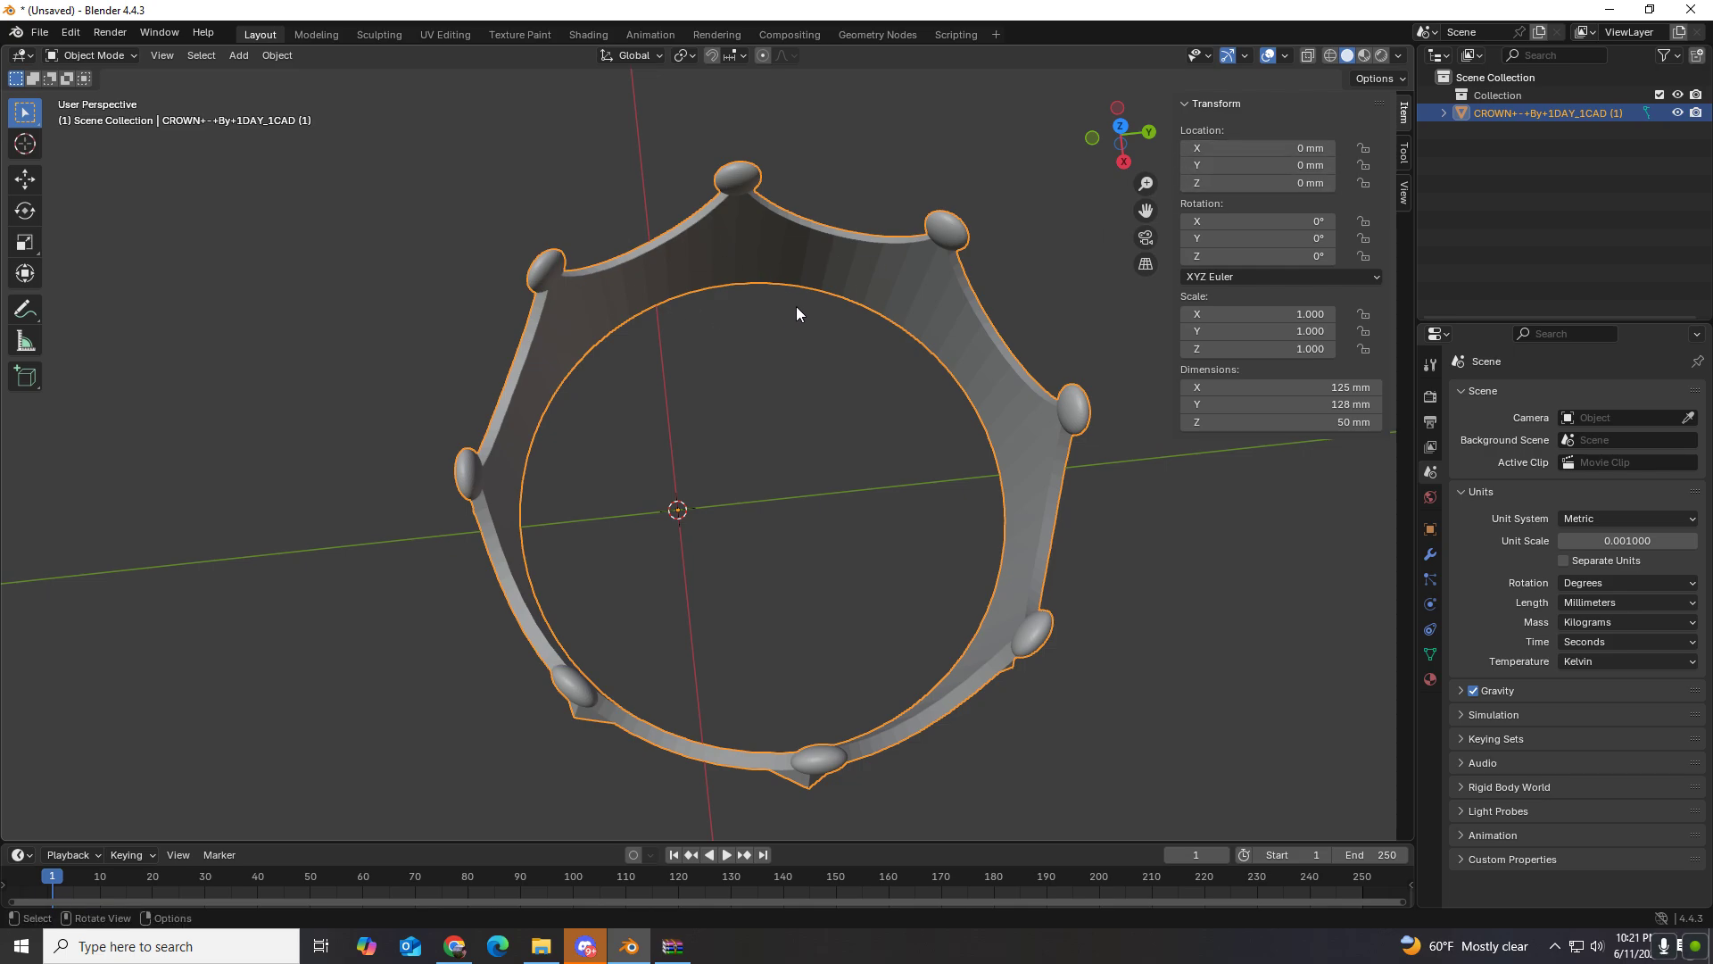
scroll(797, 314, down, 1)
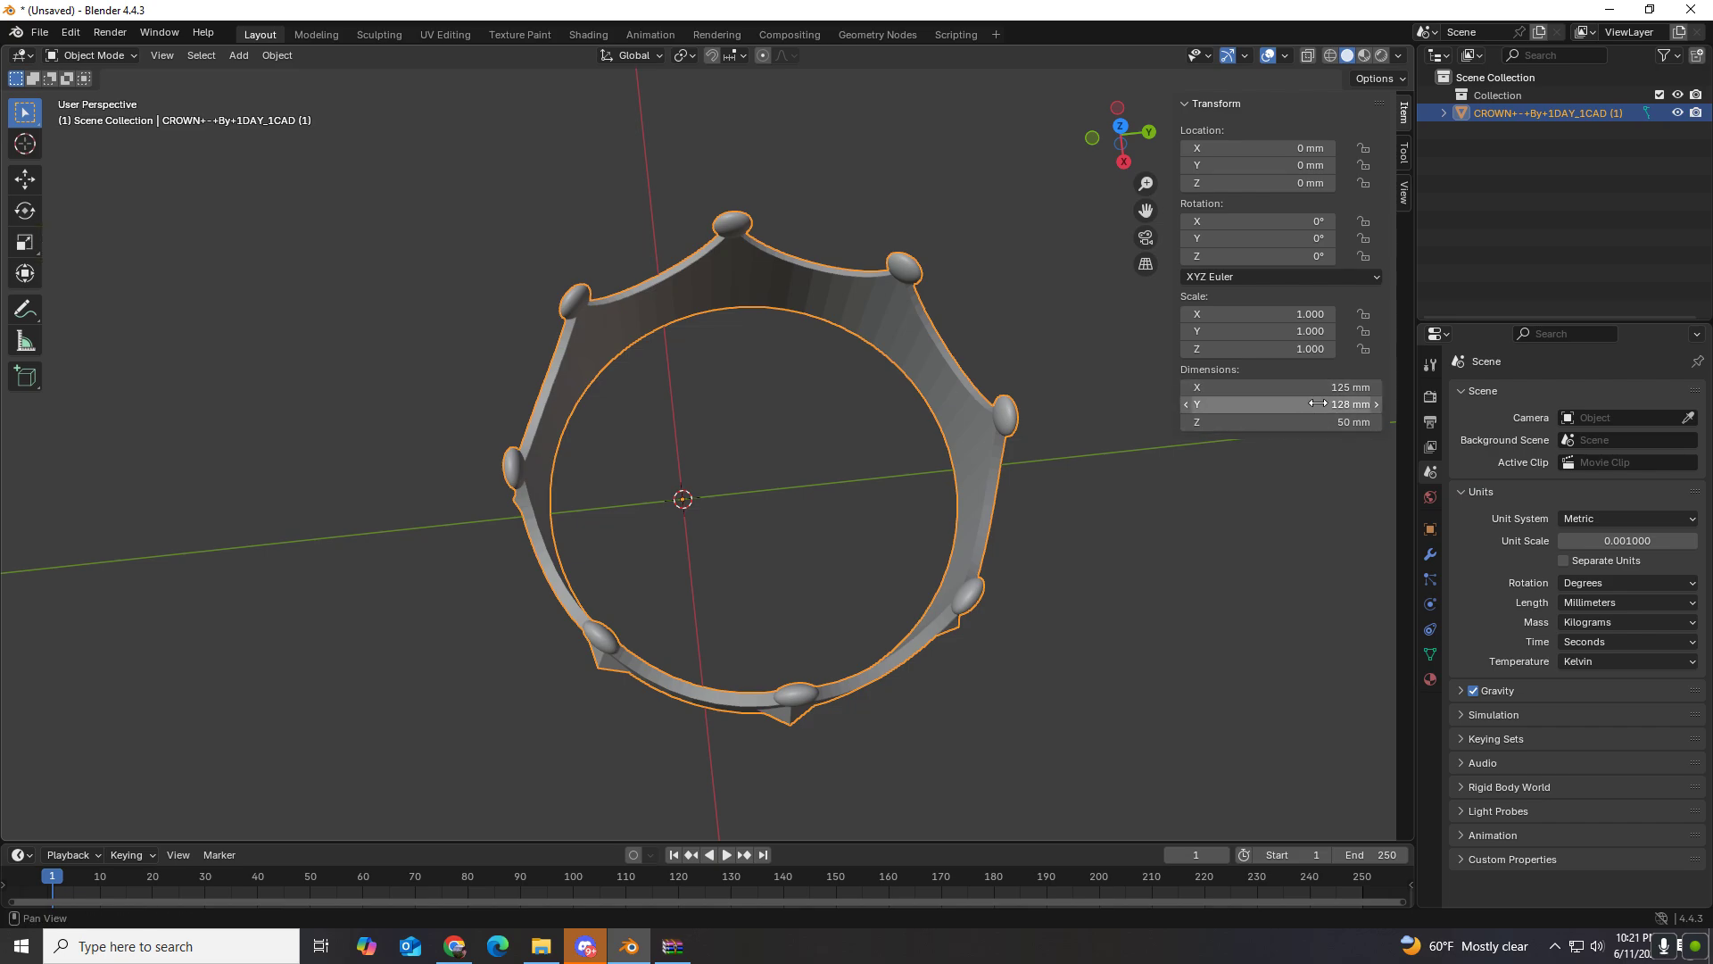
Step: Add a 32-vertex round cylinder about 113 mm in diameter and 79 mm tall, overlapping one side of the crown
click(25, 376)
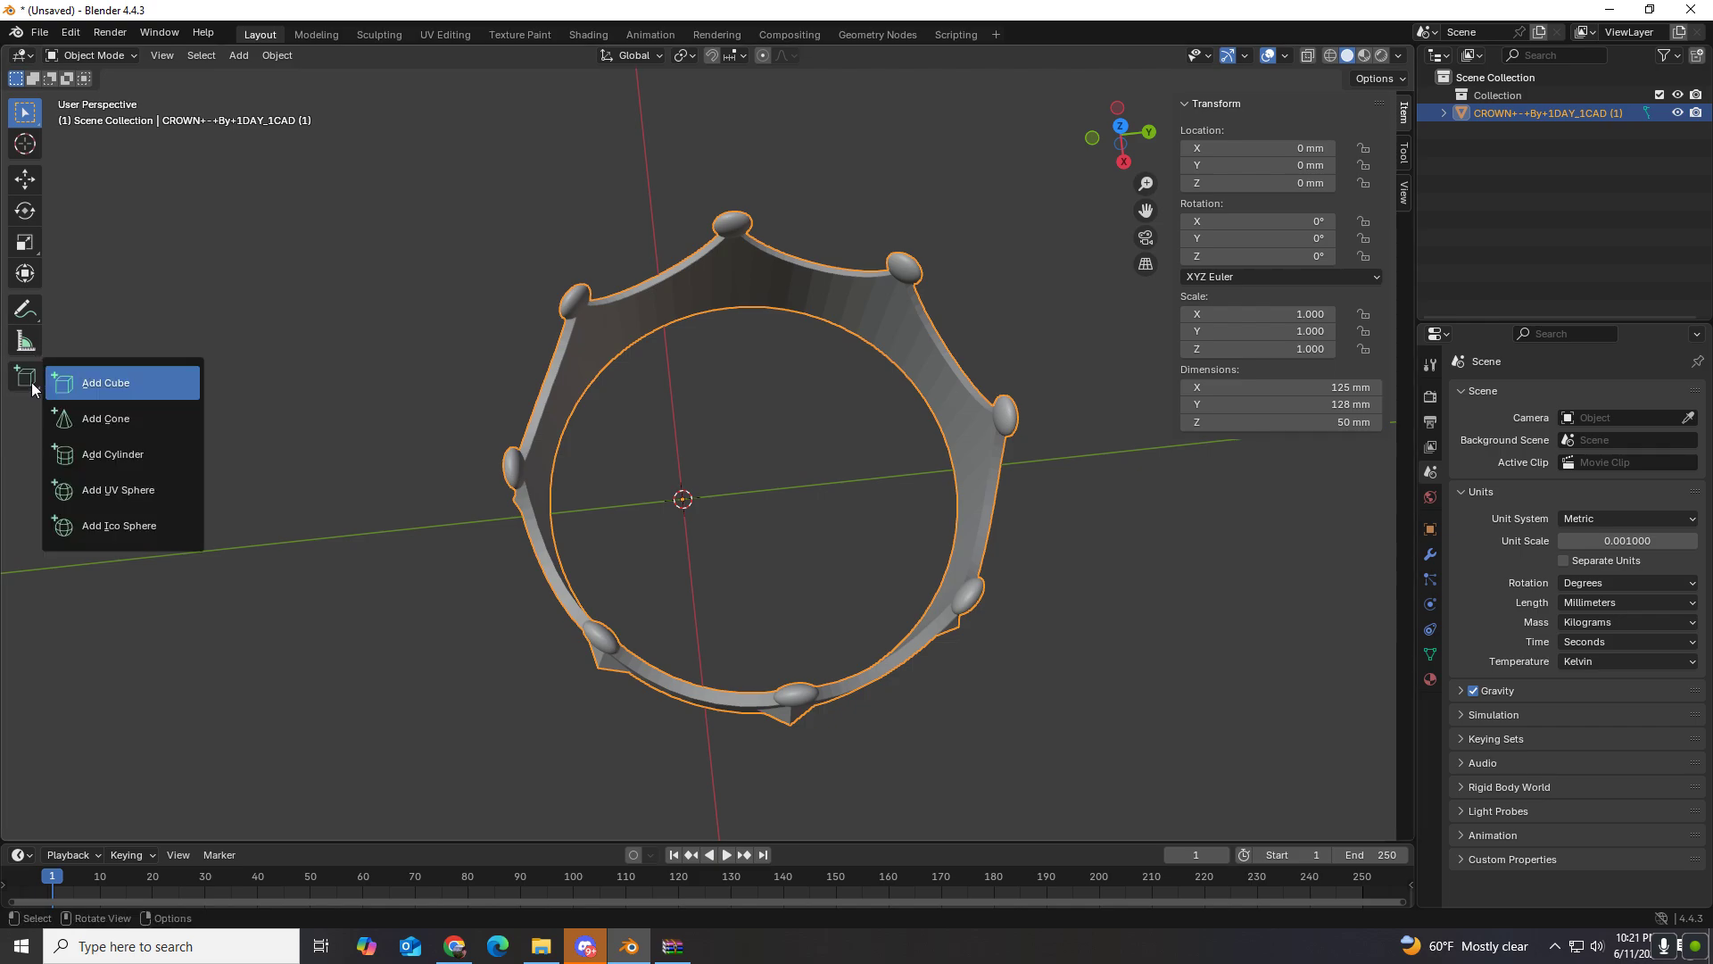
click(98, 460)
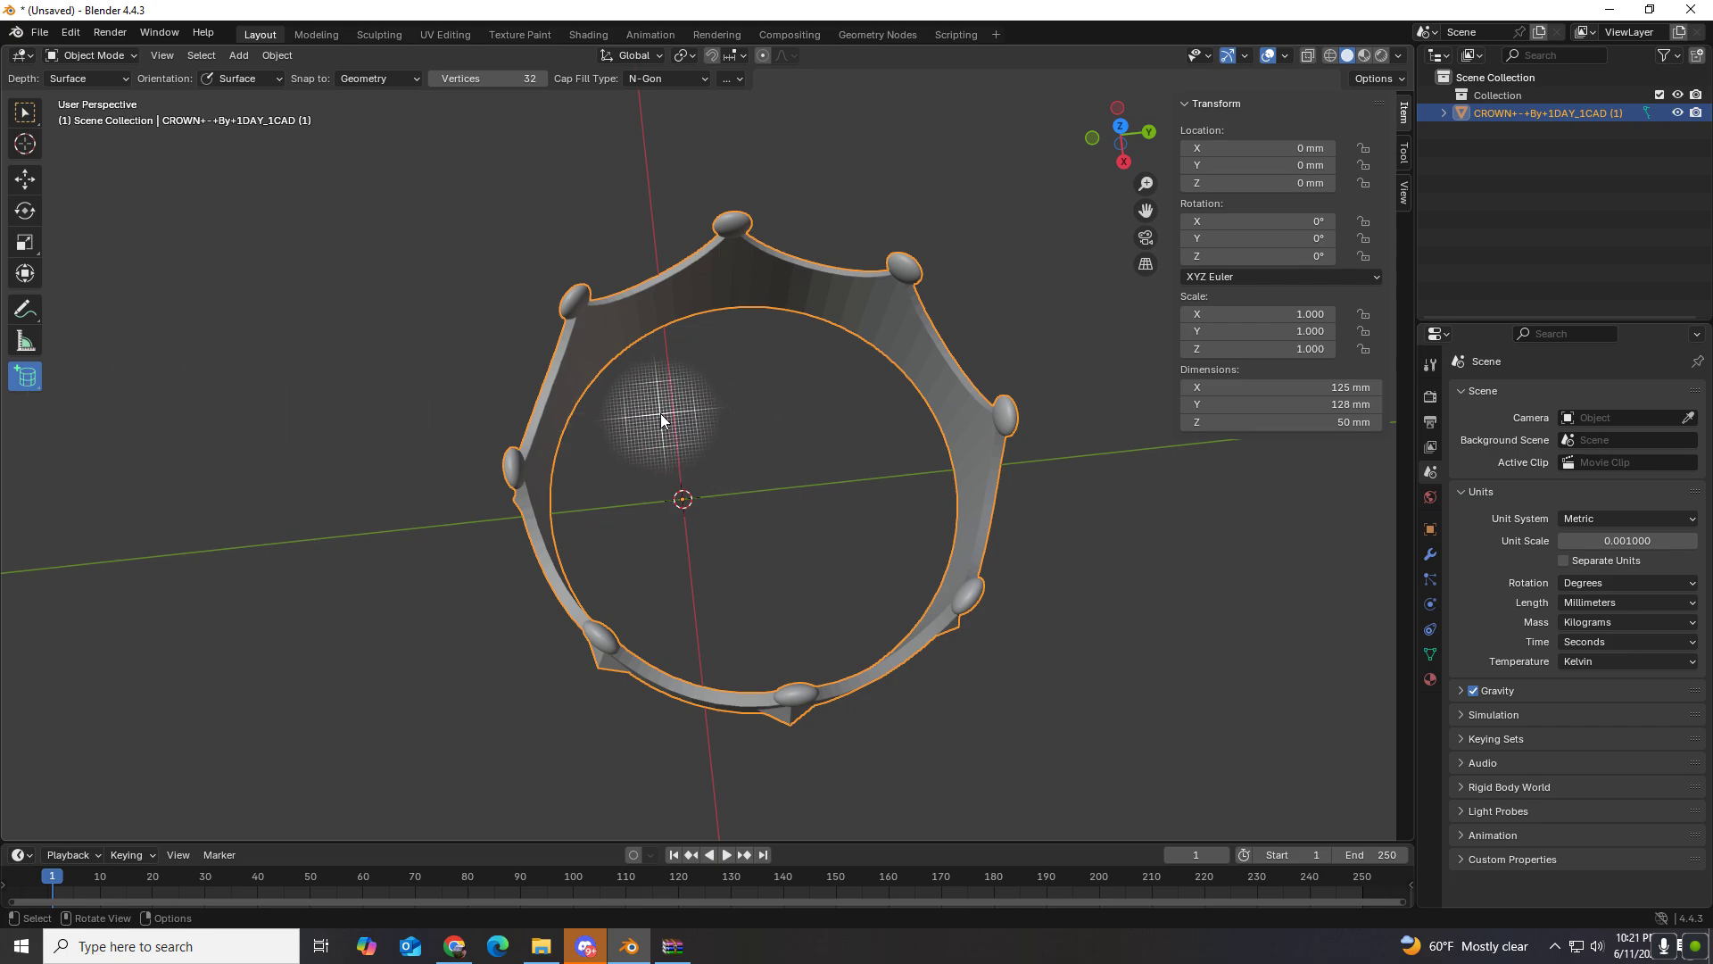
drag(661, 413, 1126, 625)
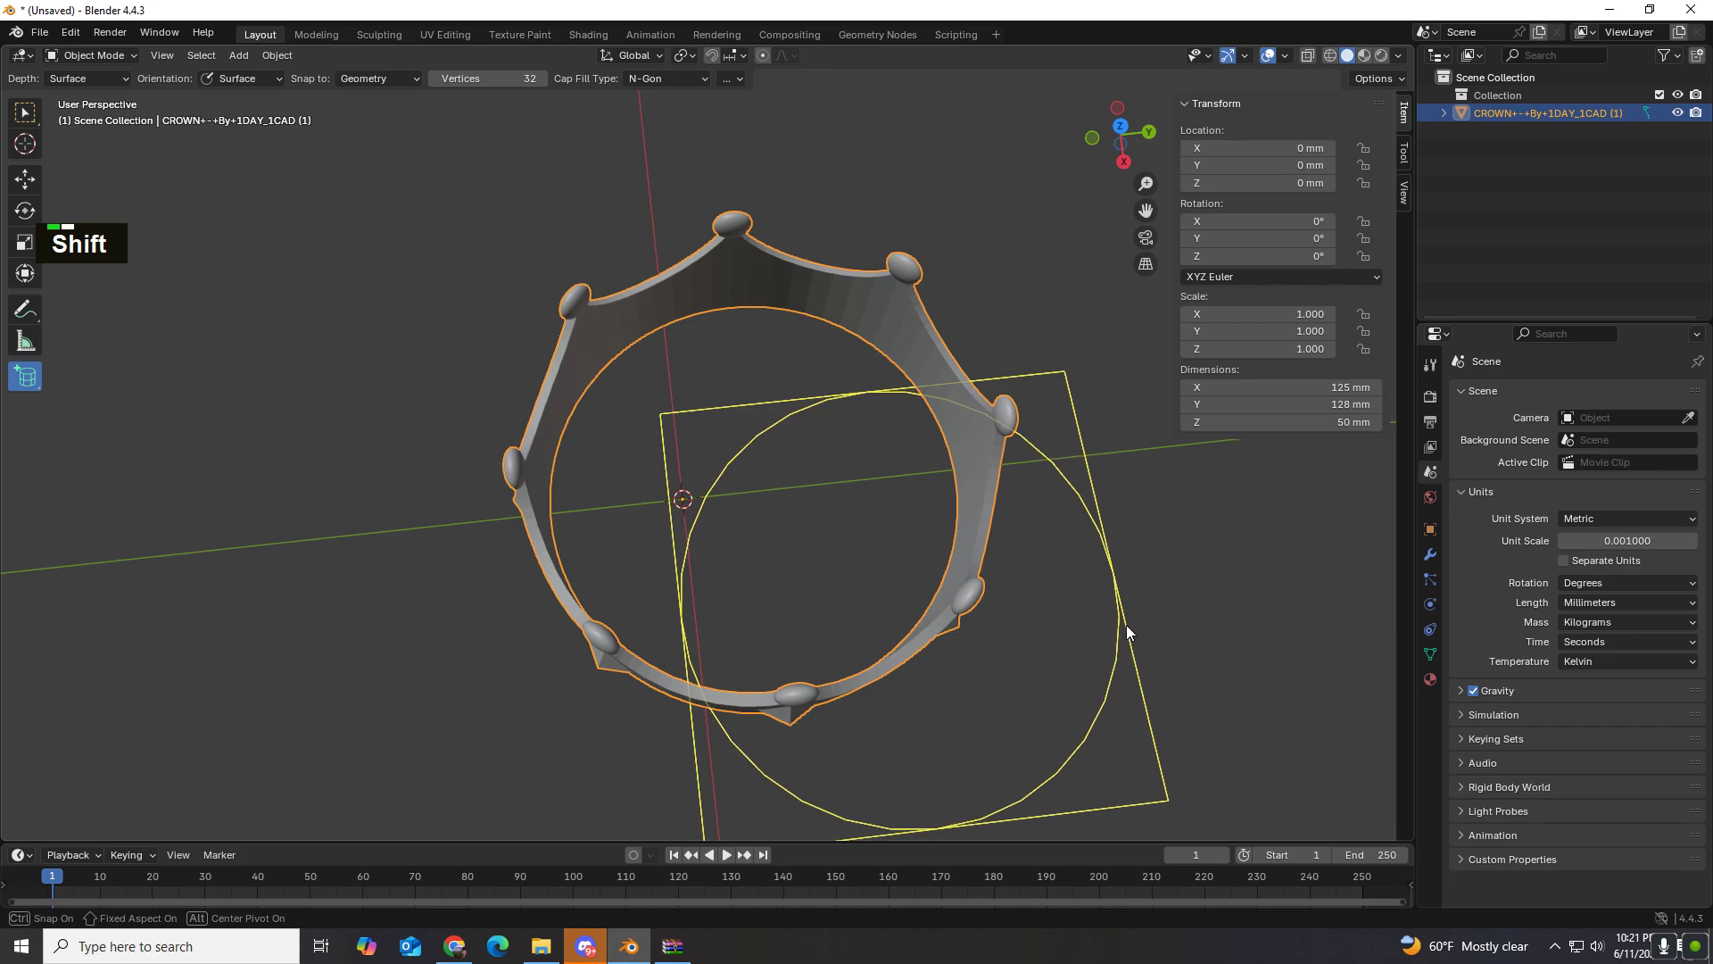
mouse_move(1126, 625)
shift+mouse_down()
mouse_move(1093, 602)
mouse_move(1105, 625)
shift+mouse_up()
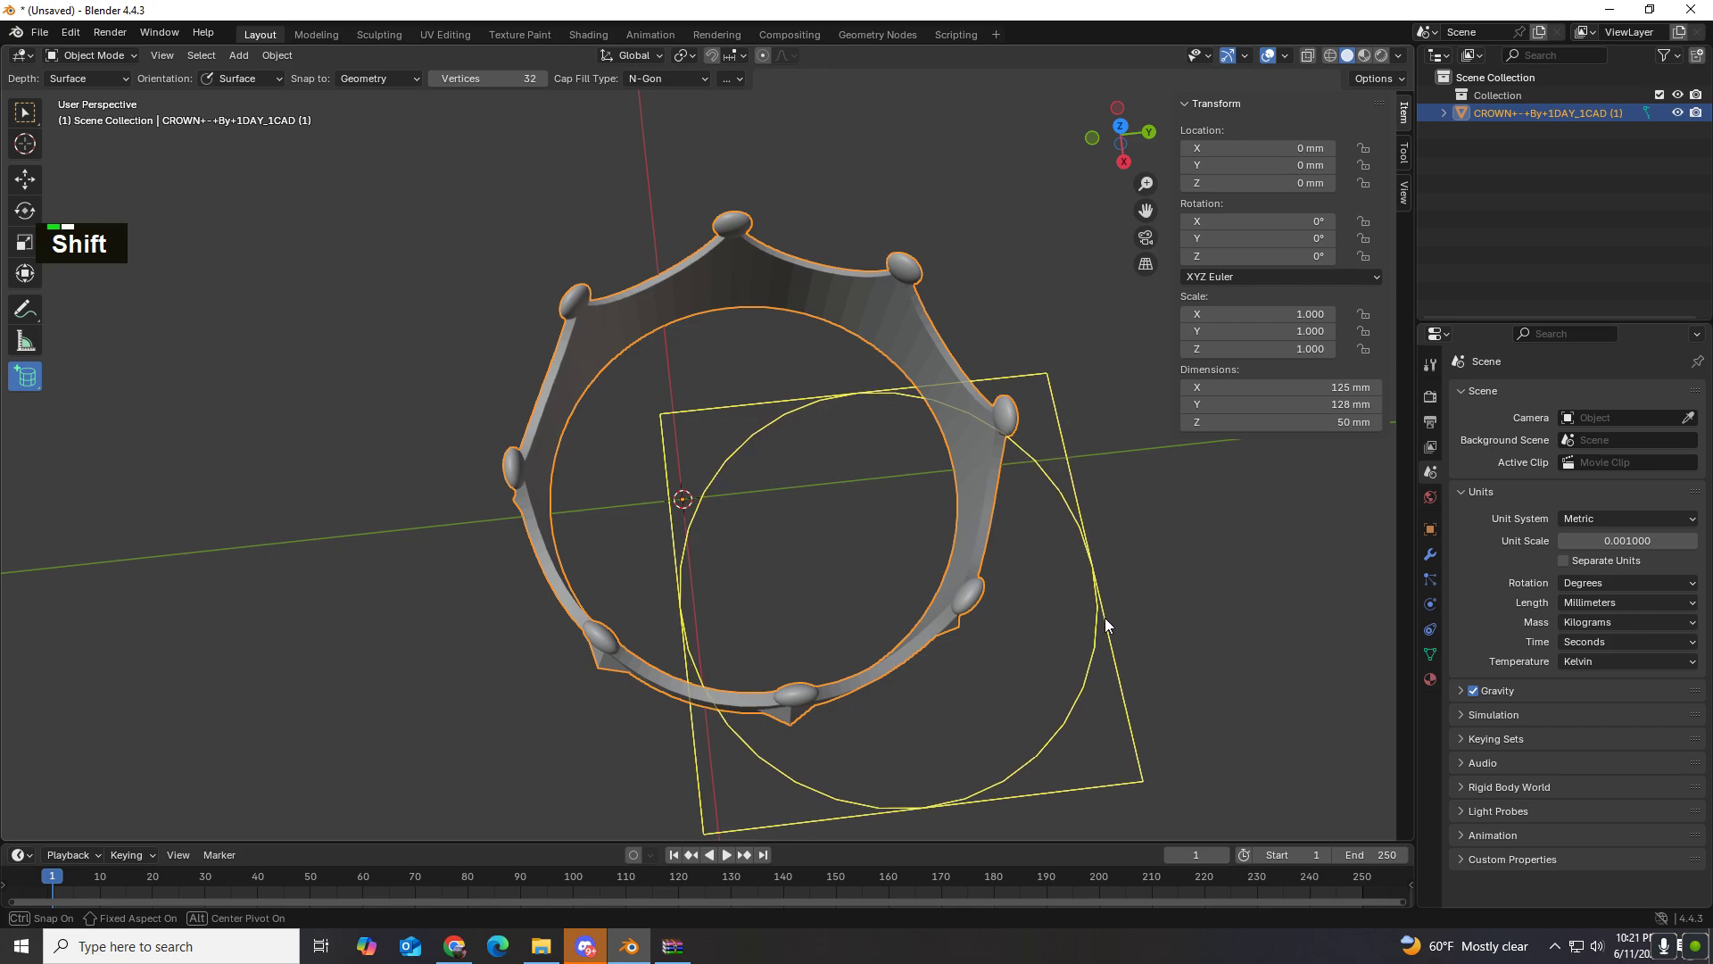
shift+drag(1106, 625, 1105, 624)
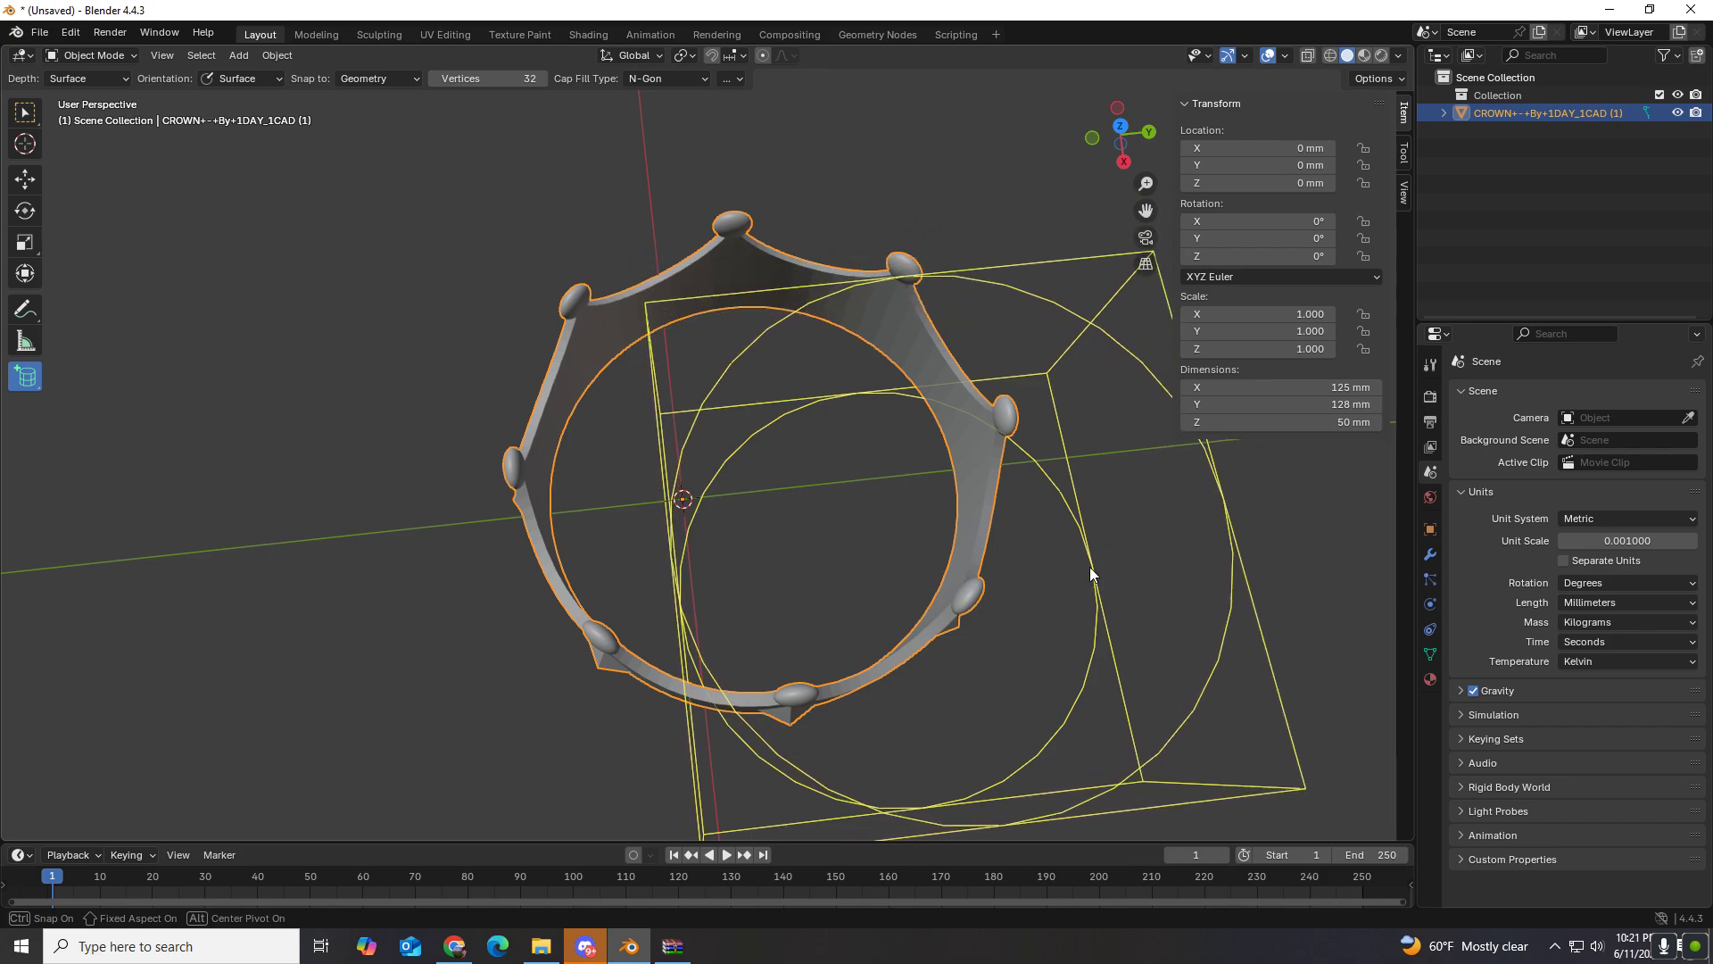
click(1090, 567)
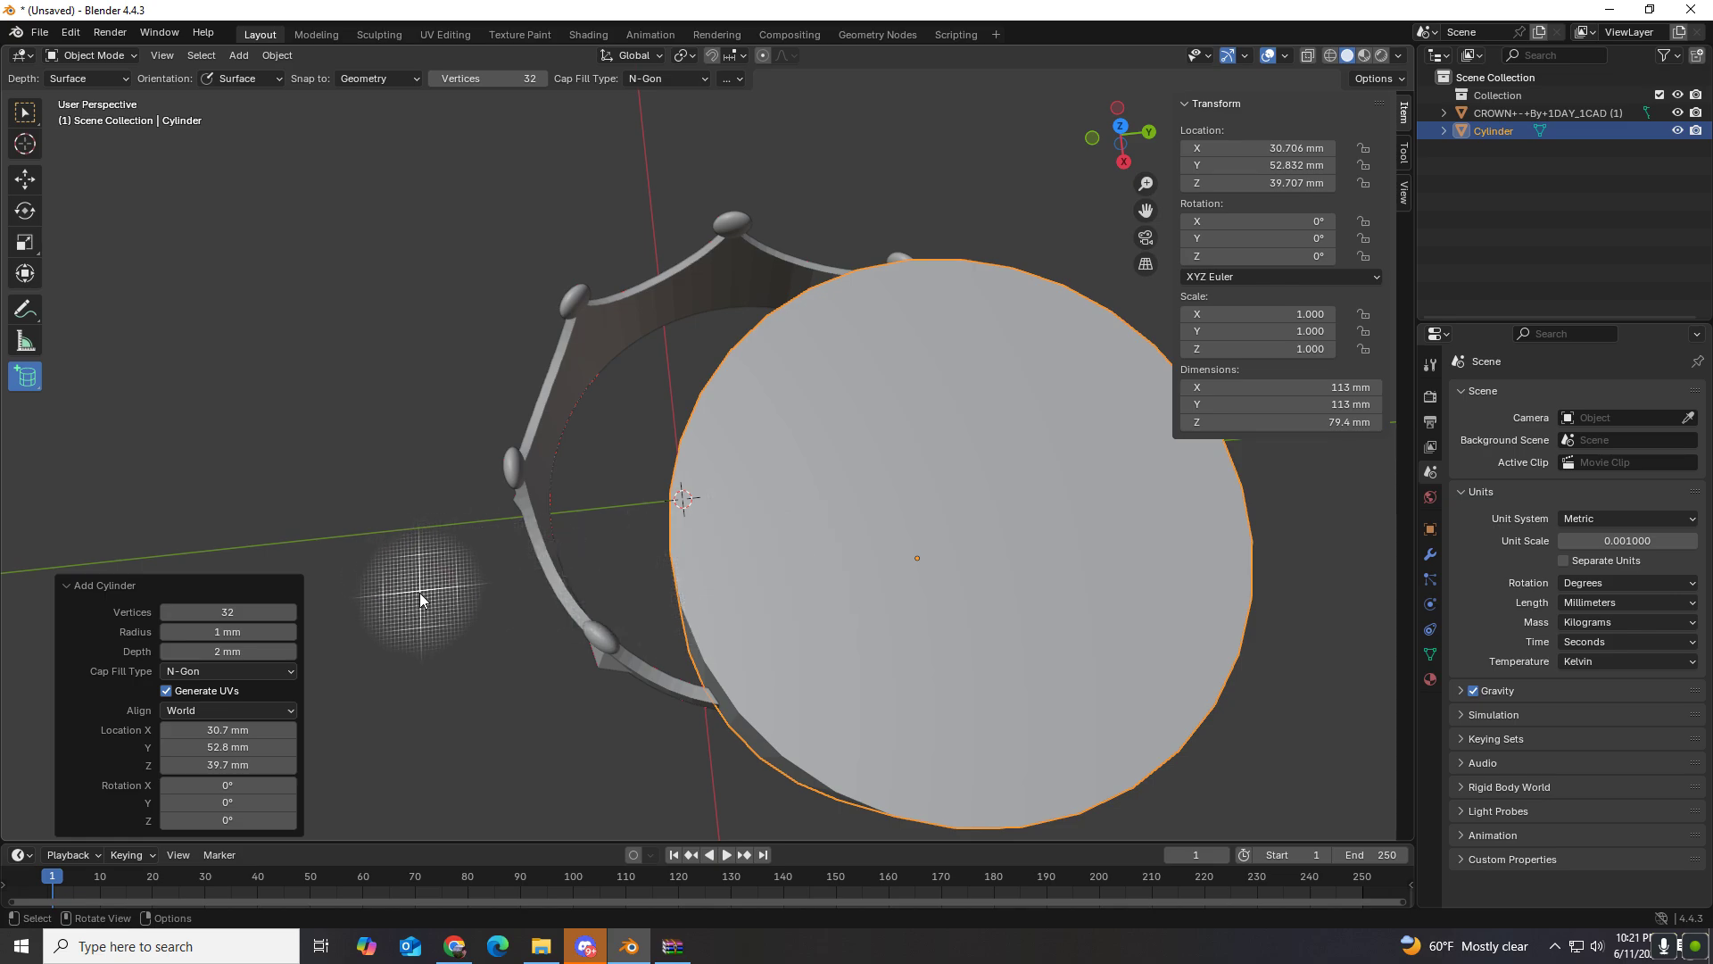
middle_drag(447, 489, 459, 411)
middle_drag(457, 485, 489, 457)
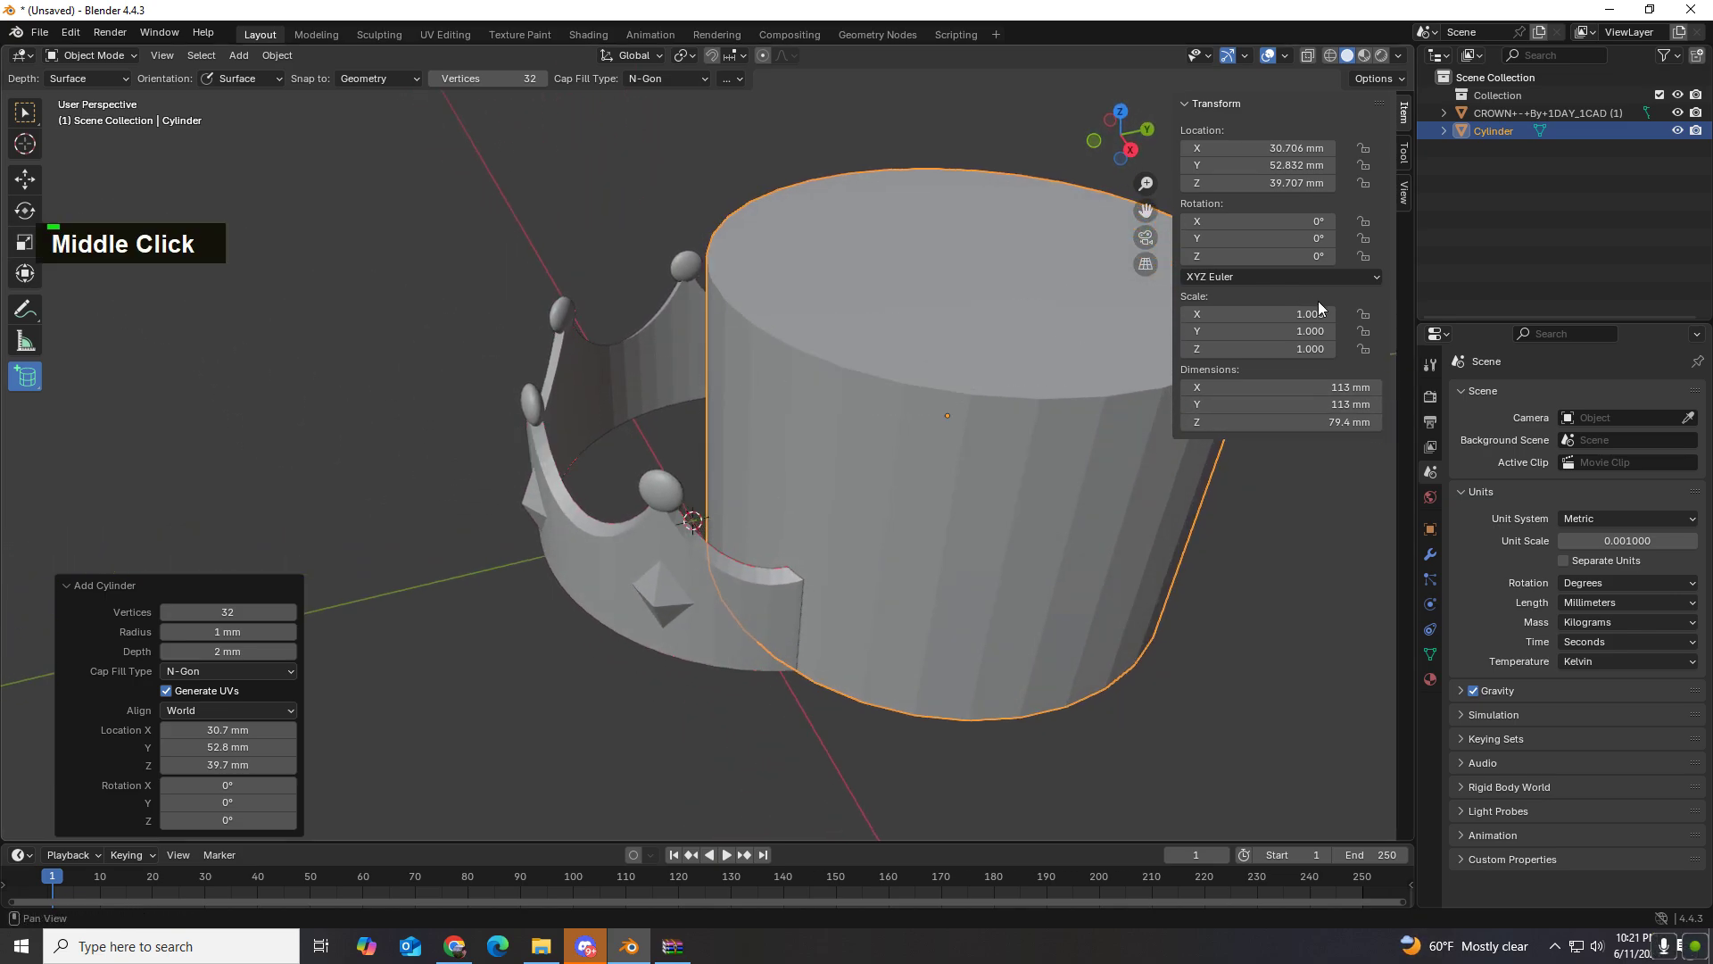
Step: Set the cylinder's X and Y dimensions to 125 mm
click(1322, 388)
text(125)
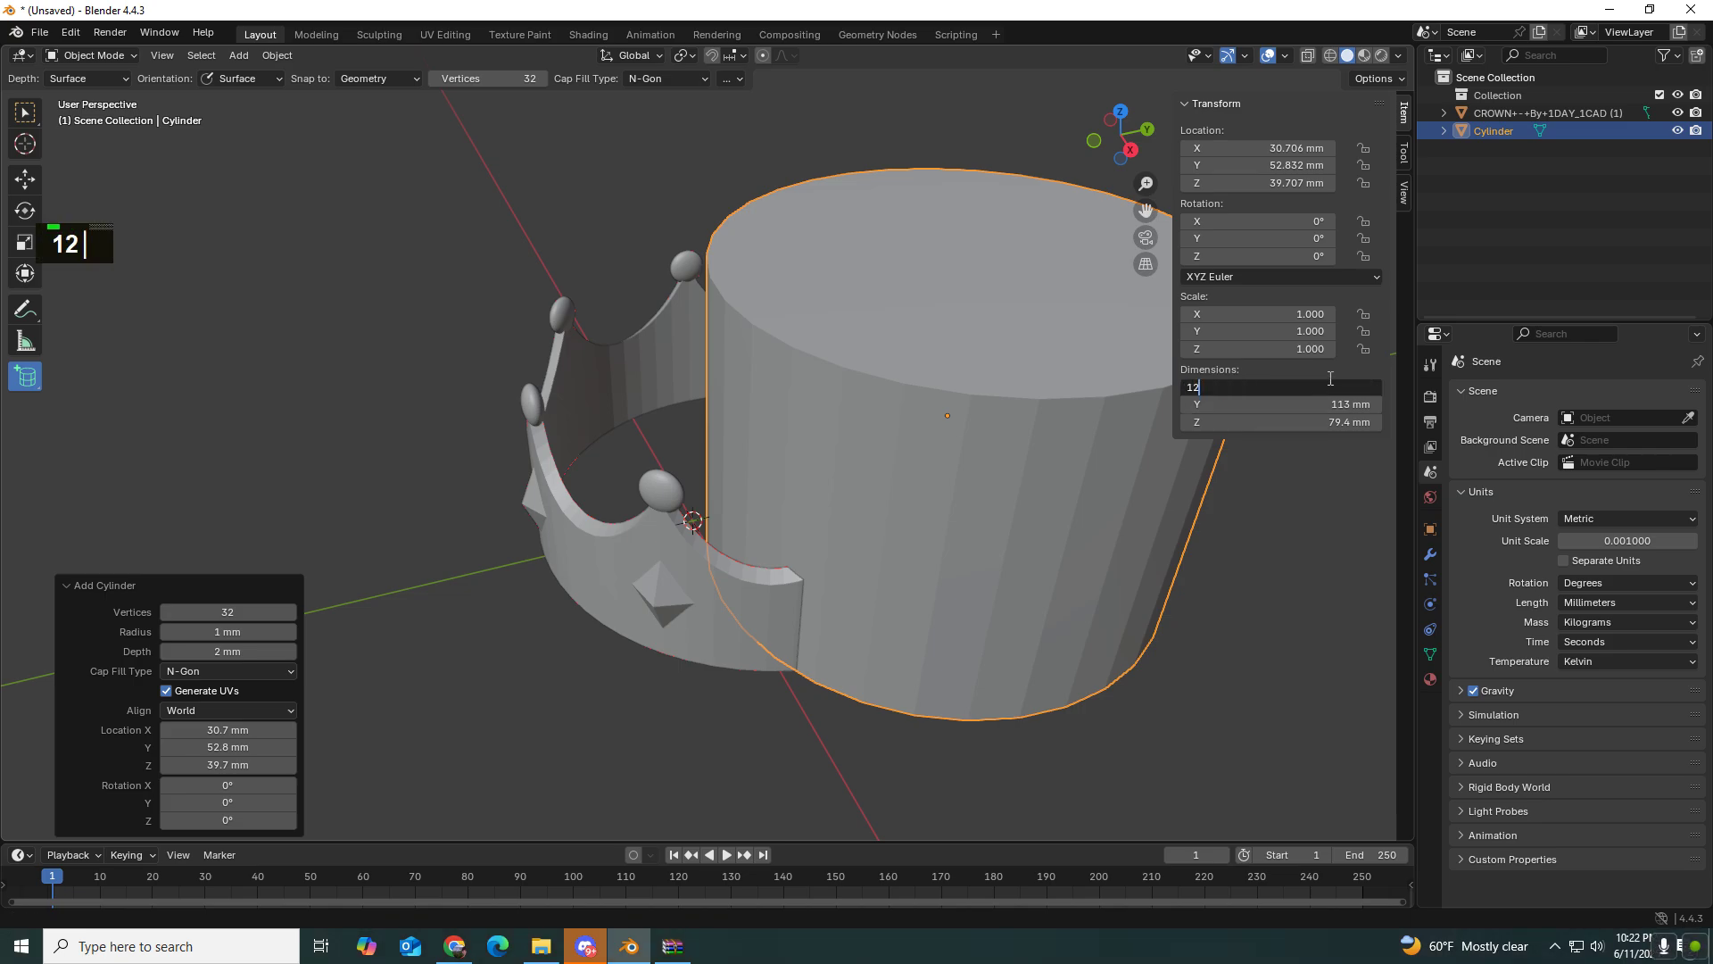
key(Tab)
text(125)
key(Tab)
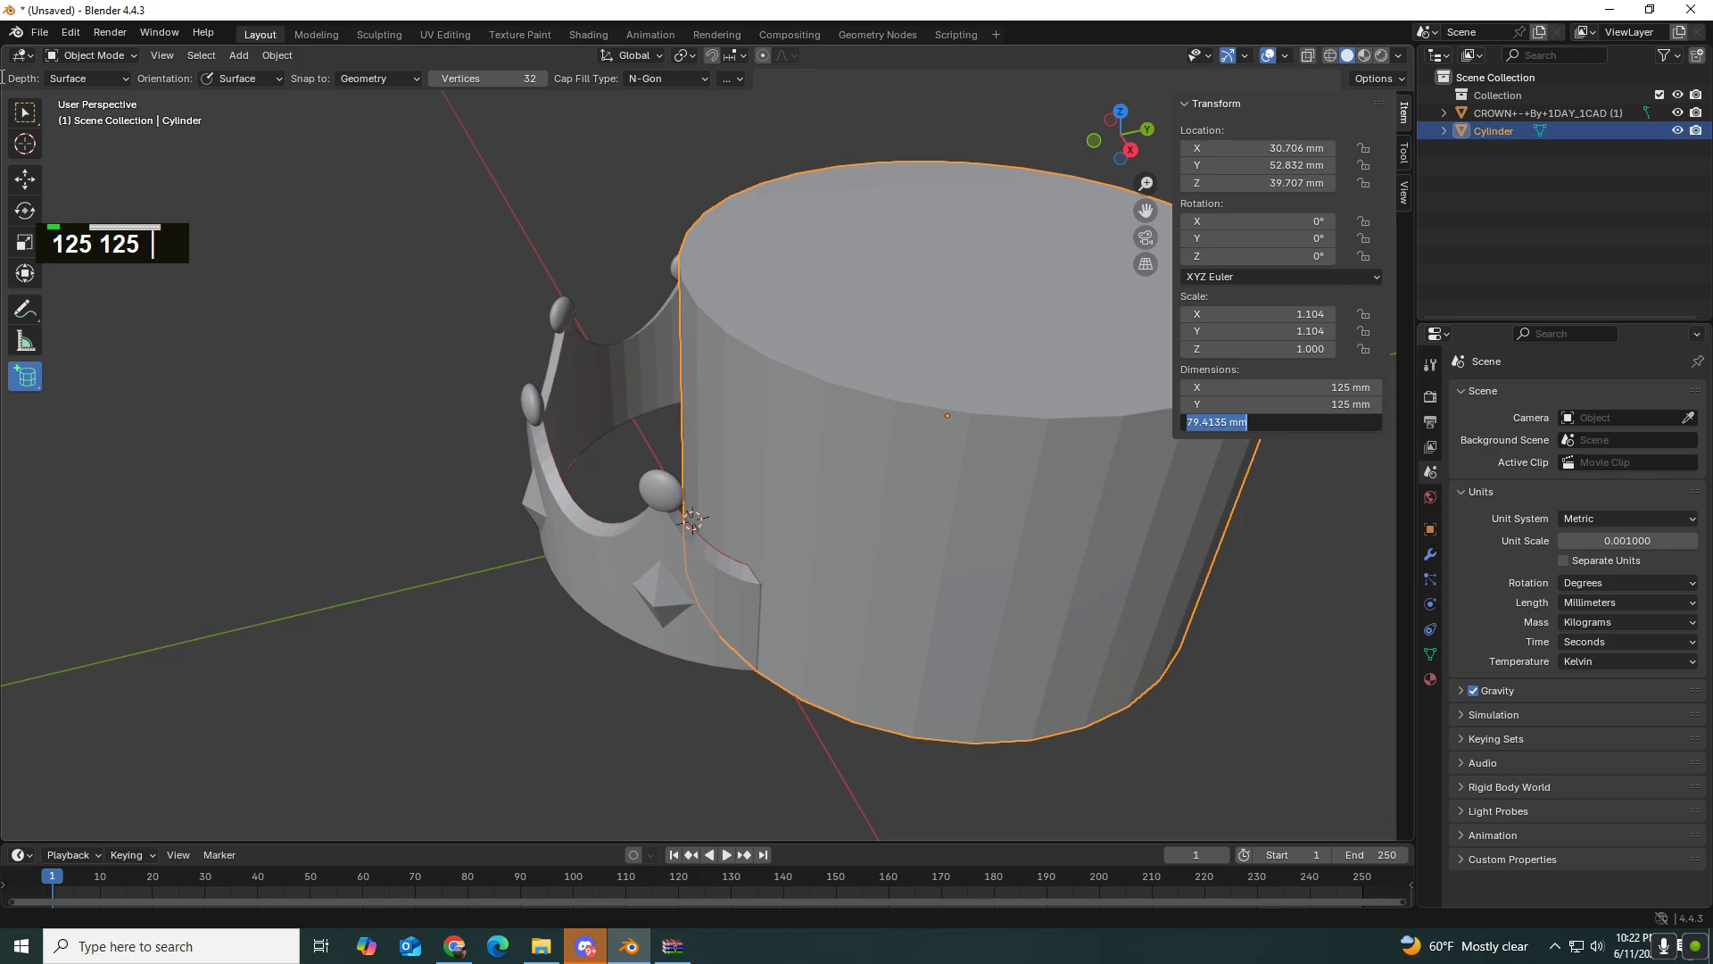
Step: Return to the selection tool and set the cylinder's X, Y and Z location to 0 mm
double_click(25, 112)
click(620, 571)
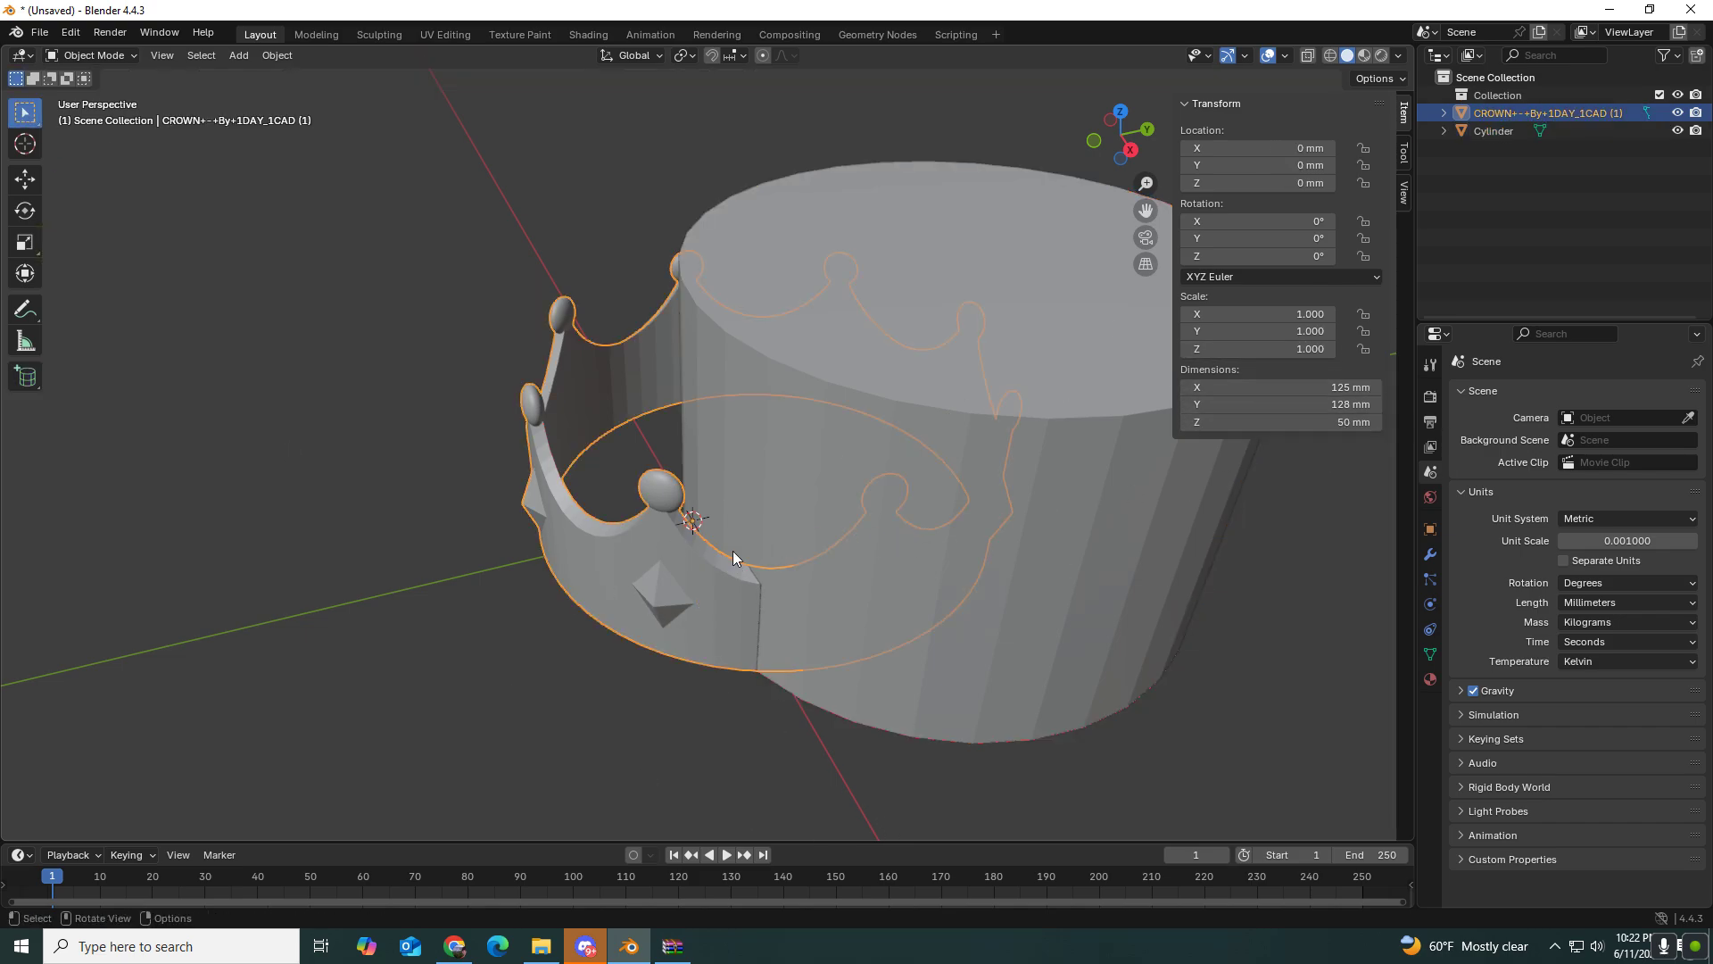
click(913, 471)
click(1253, 147)
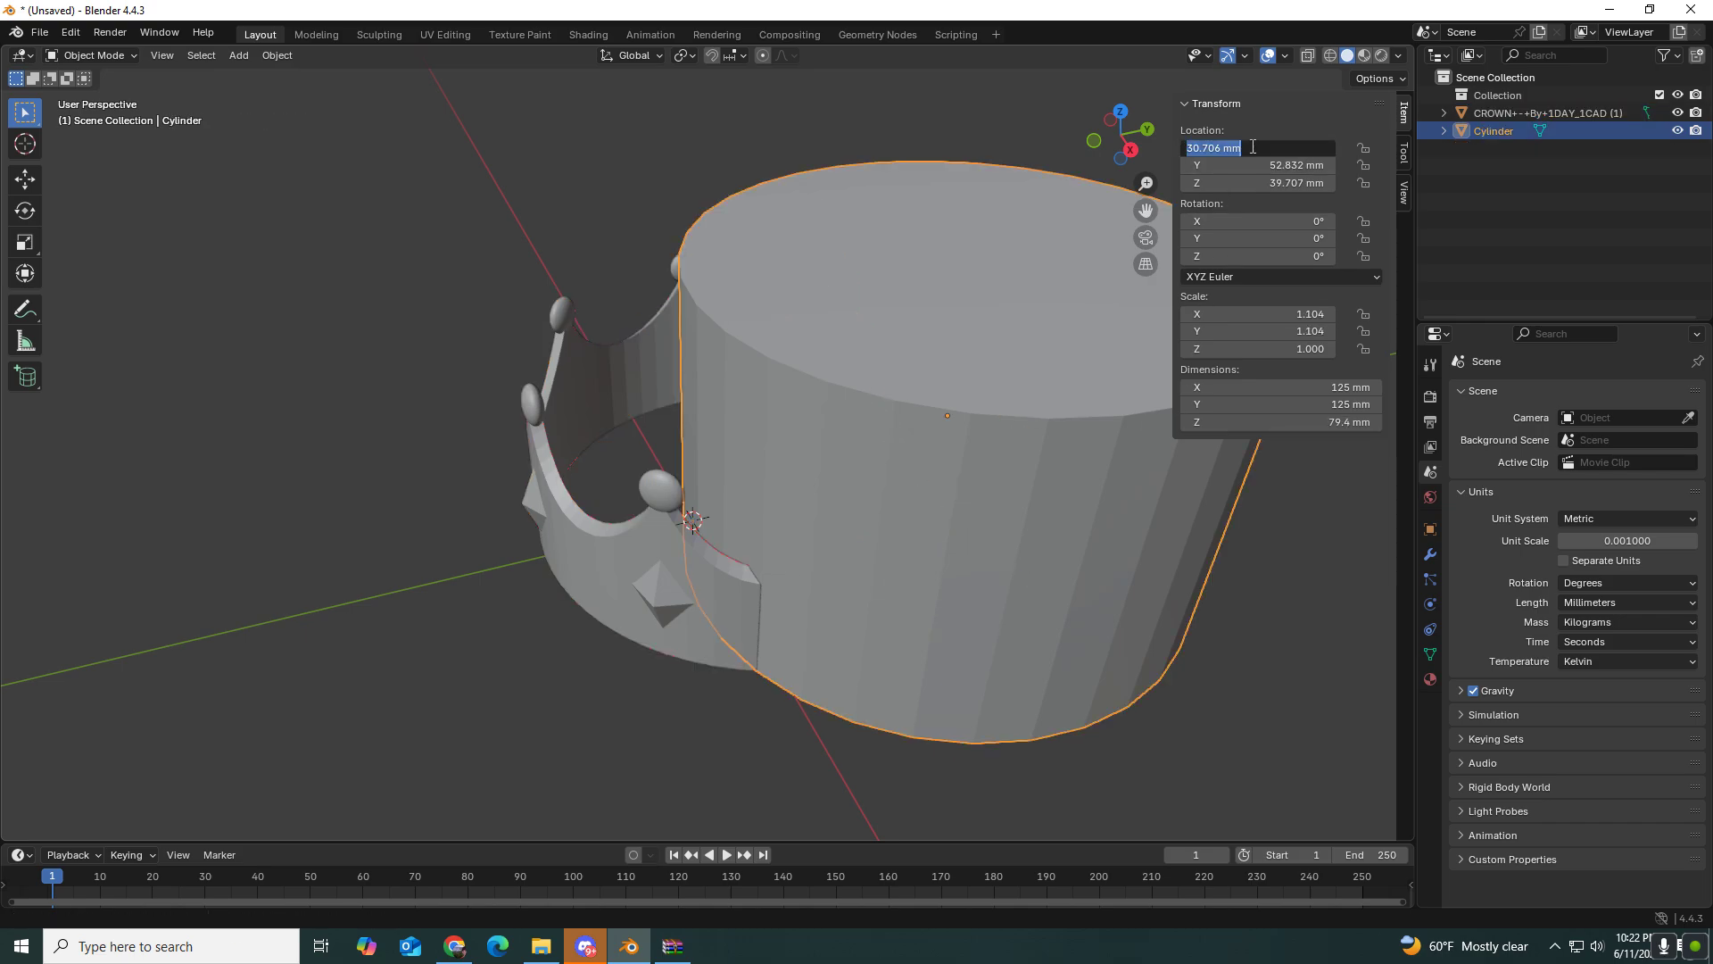
text(0)
key(Tab)
text(0)
key(Tab)
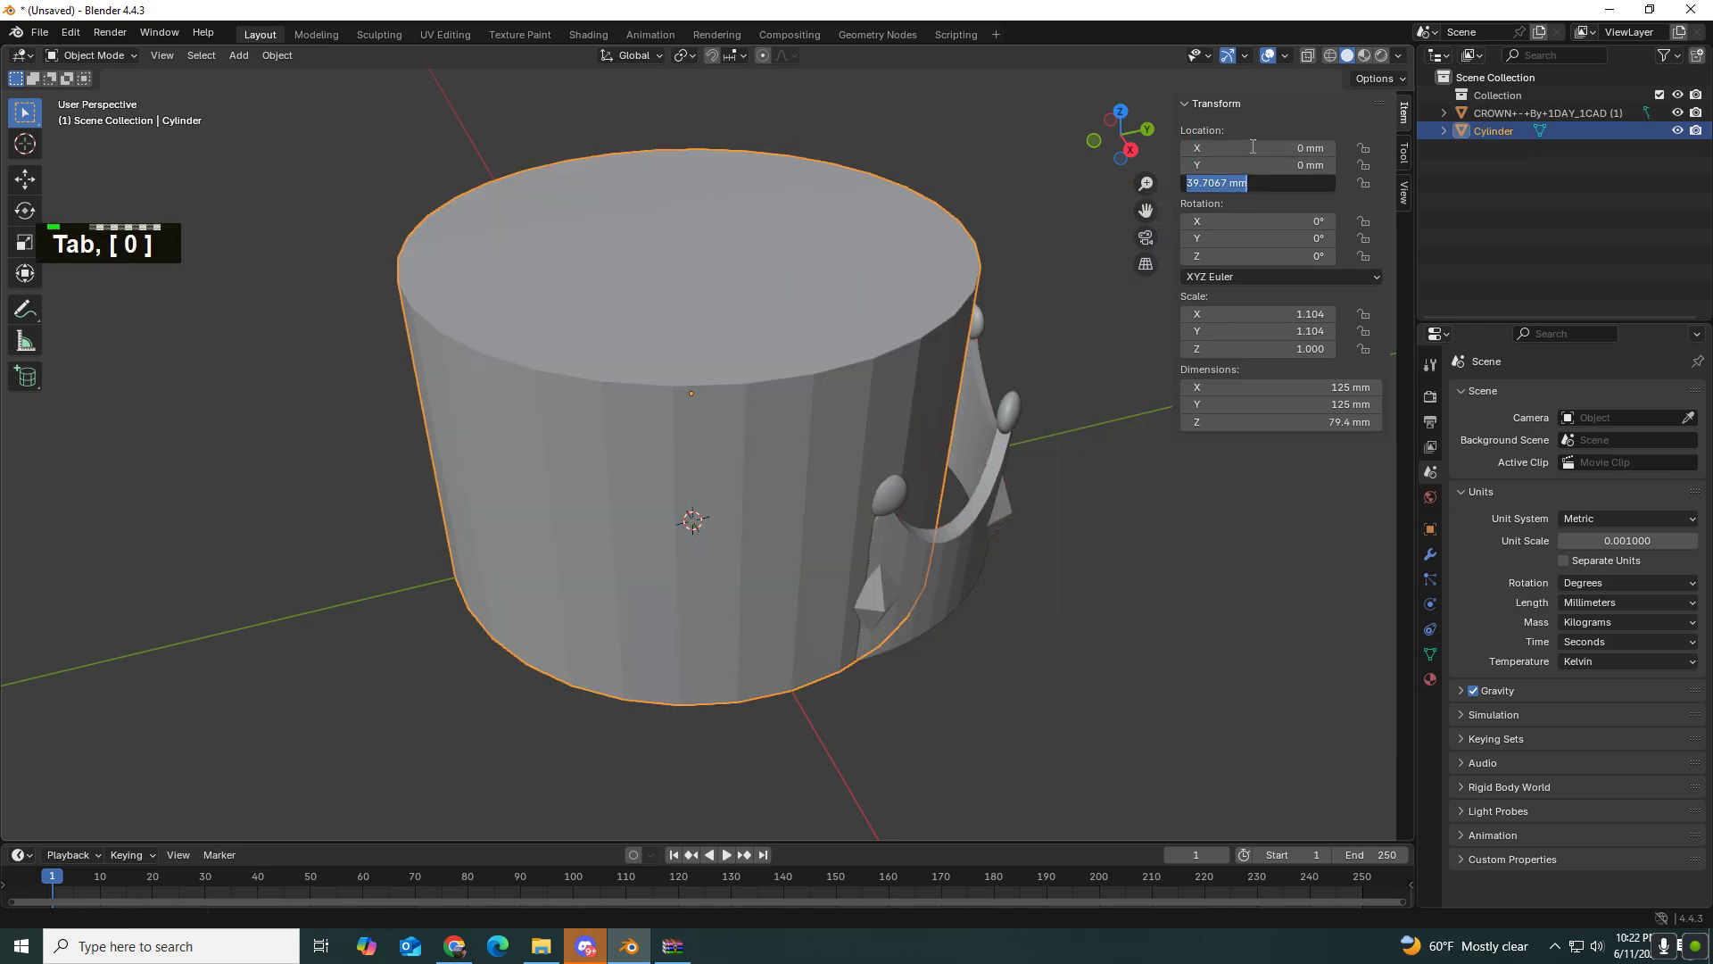
text(0)
key(Return)
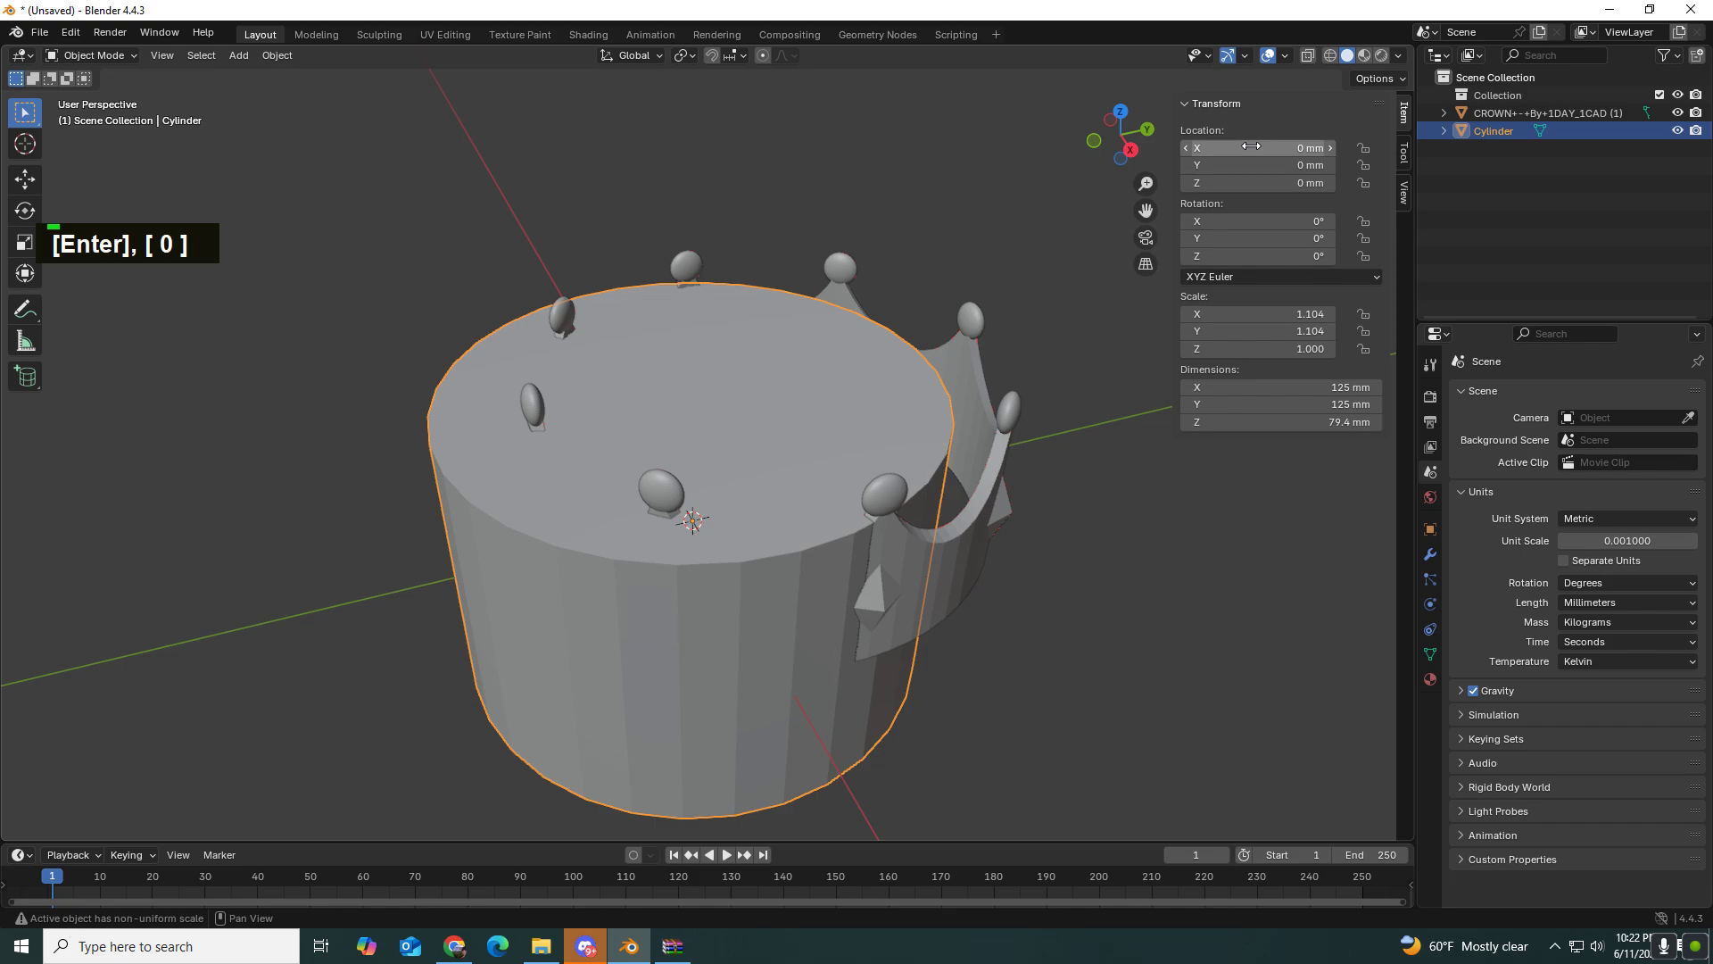
Step: Select the crown and set its origin to its geometry
click(1134, 705)
middle_drag(1163, 662, 1103, 708)
click(985, 532)
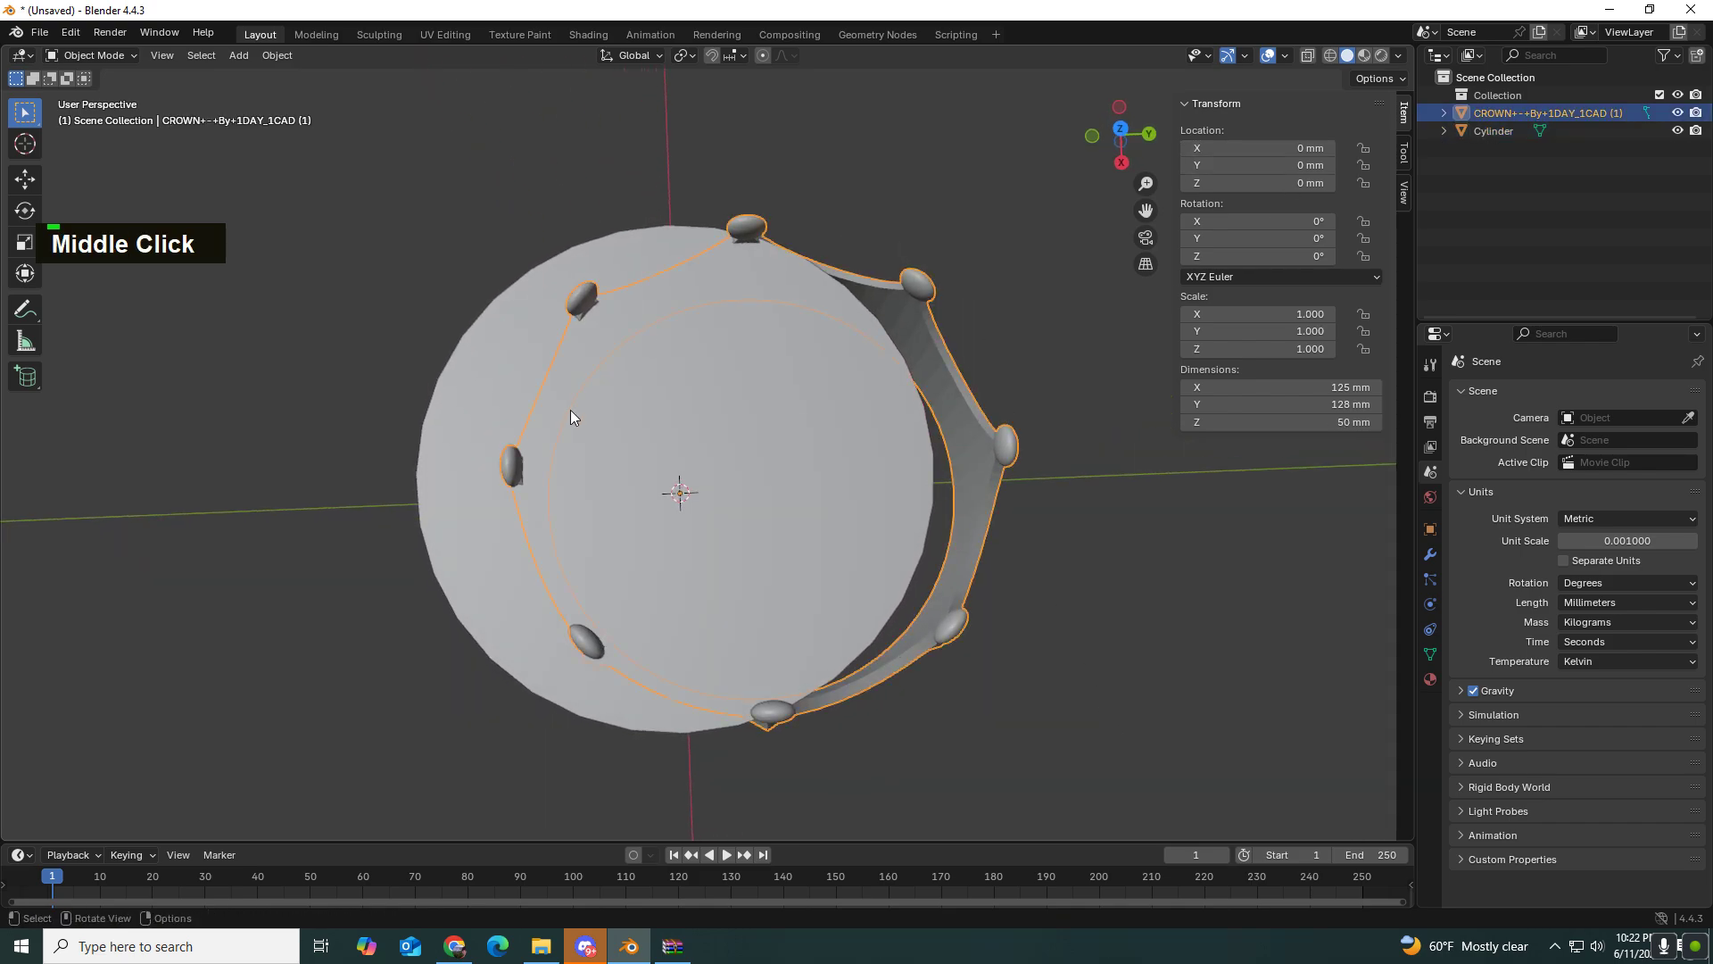
right_click(971, 449)
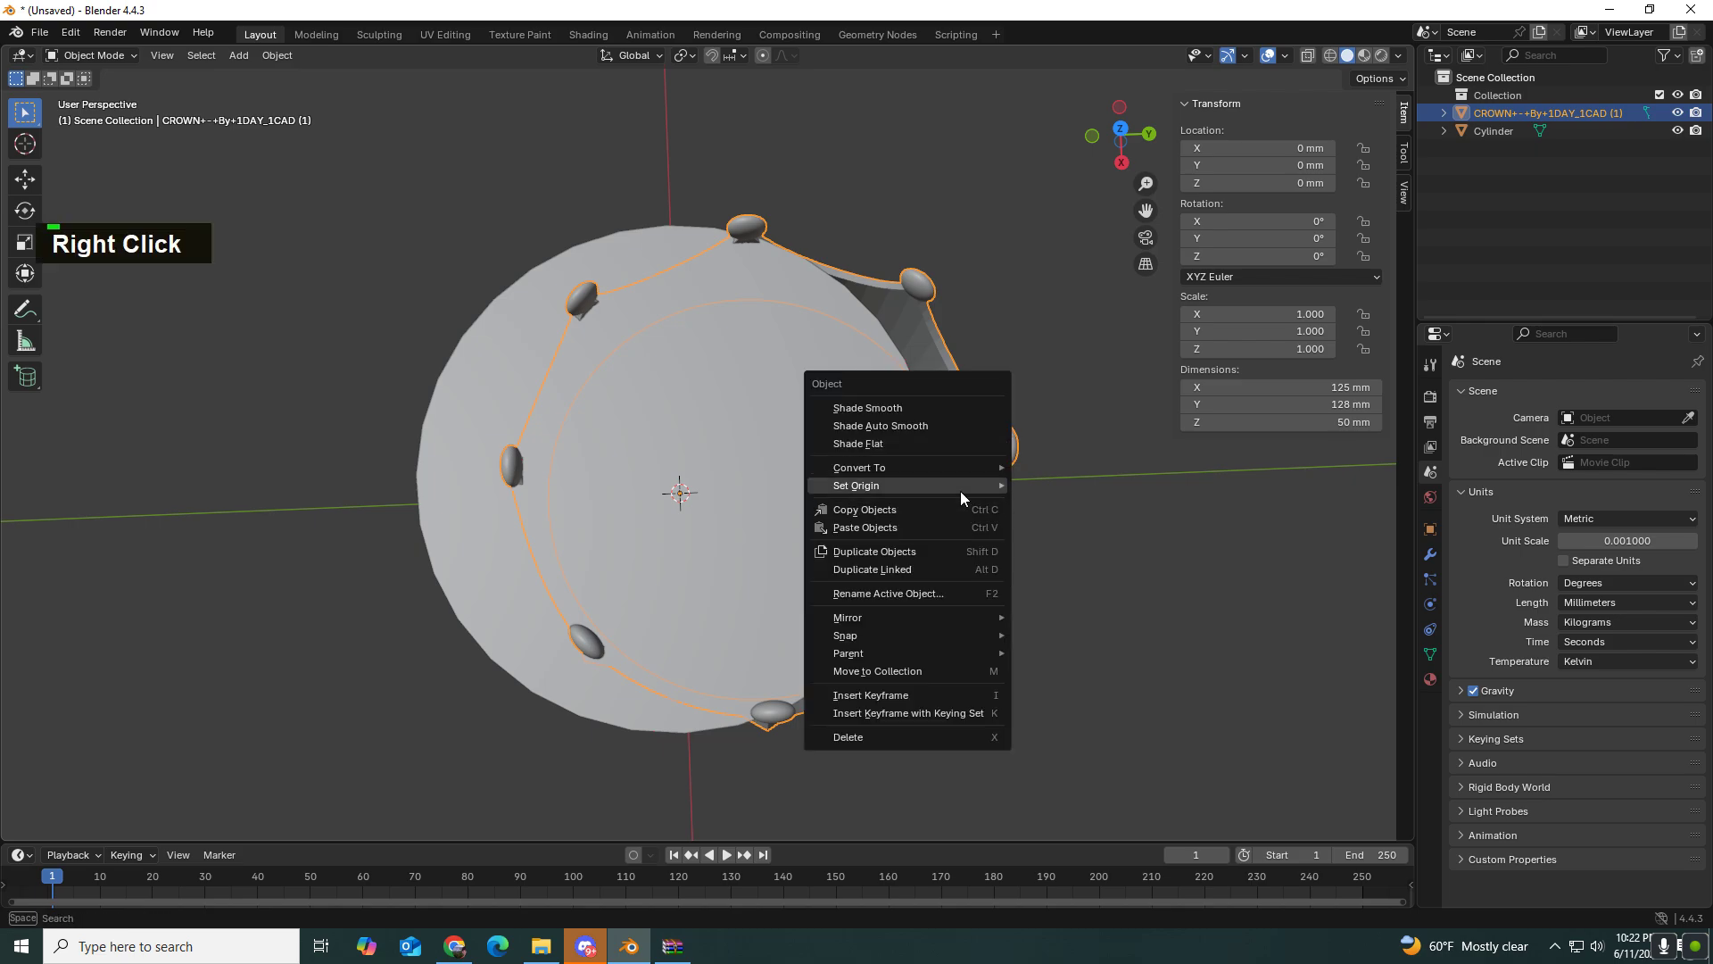
mouse_move(961, 491)
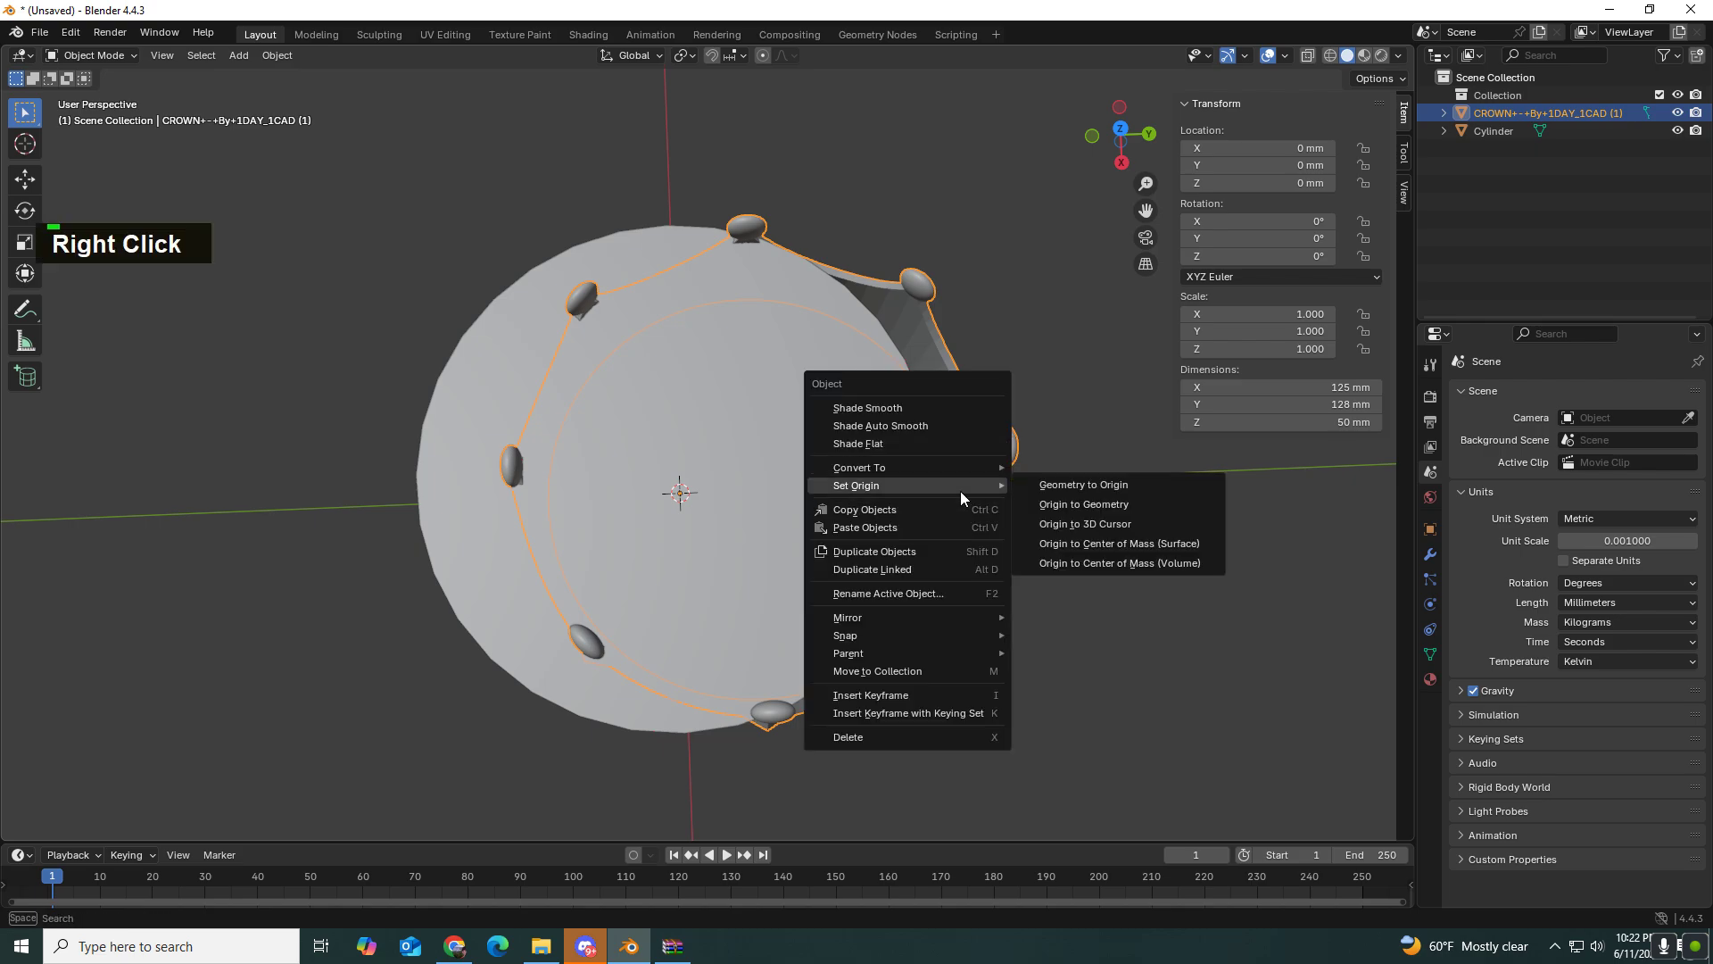
click(1071, 506)
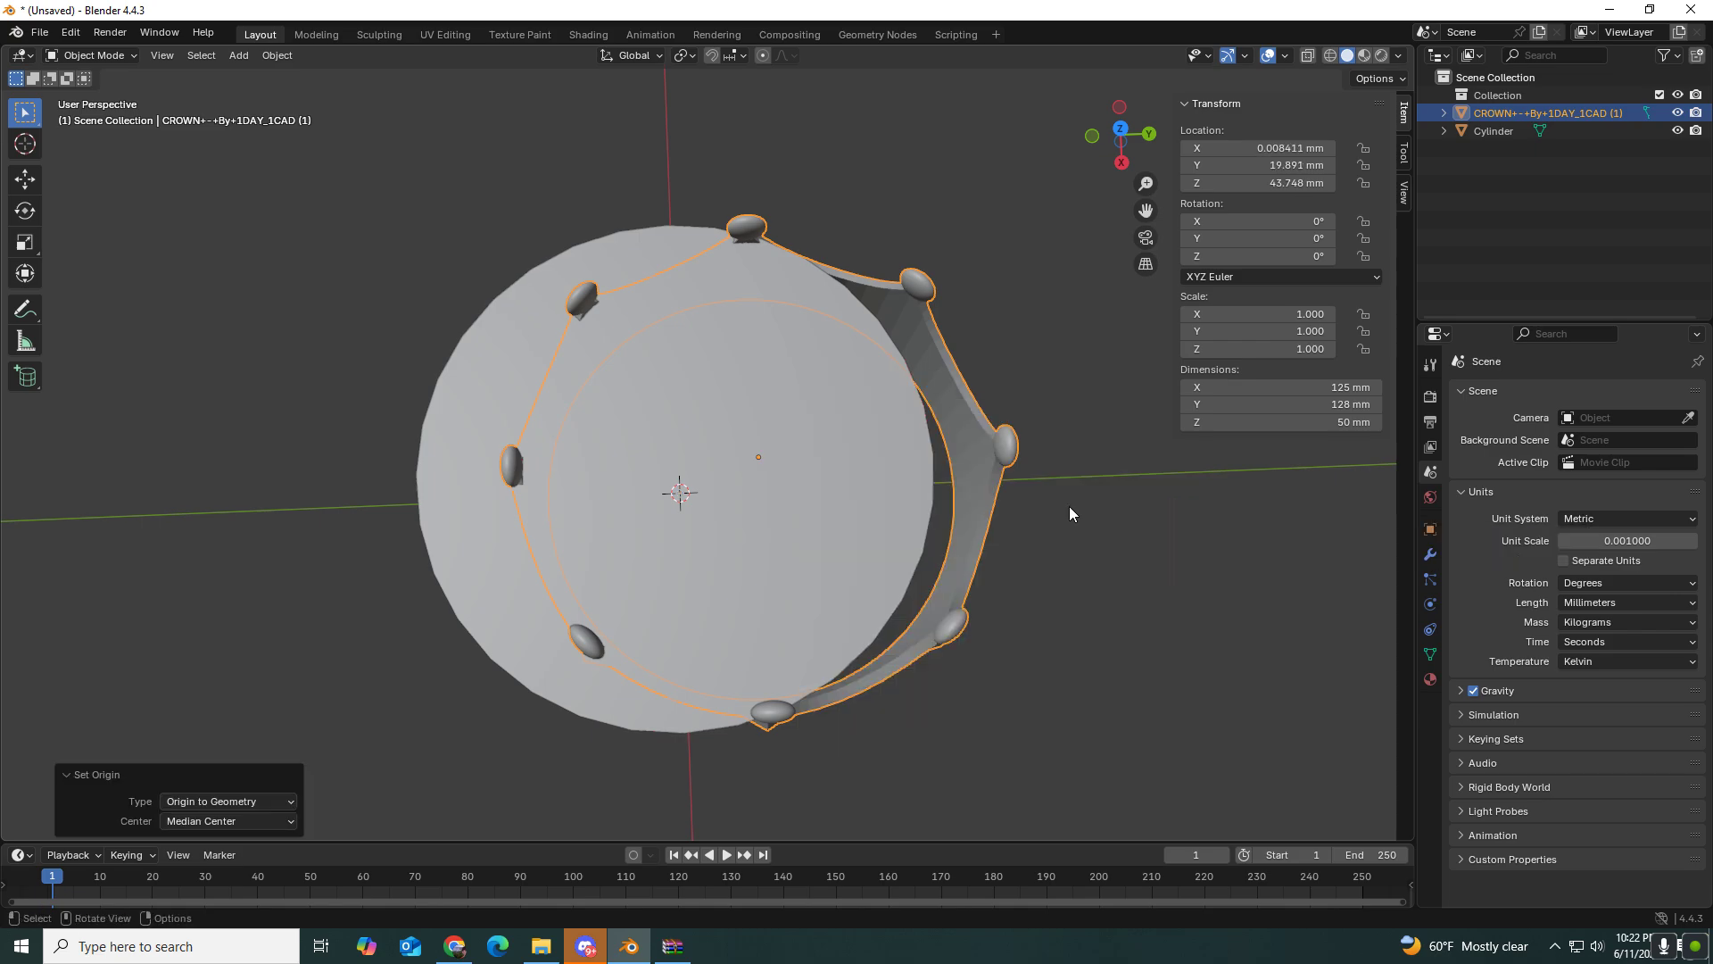
Step: Set the crown's X and Y location to 0 mm to centre it on the cylinder
click(1259, 149)
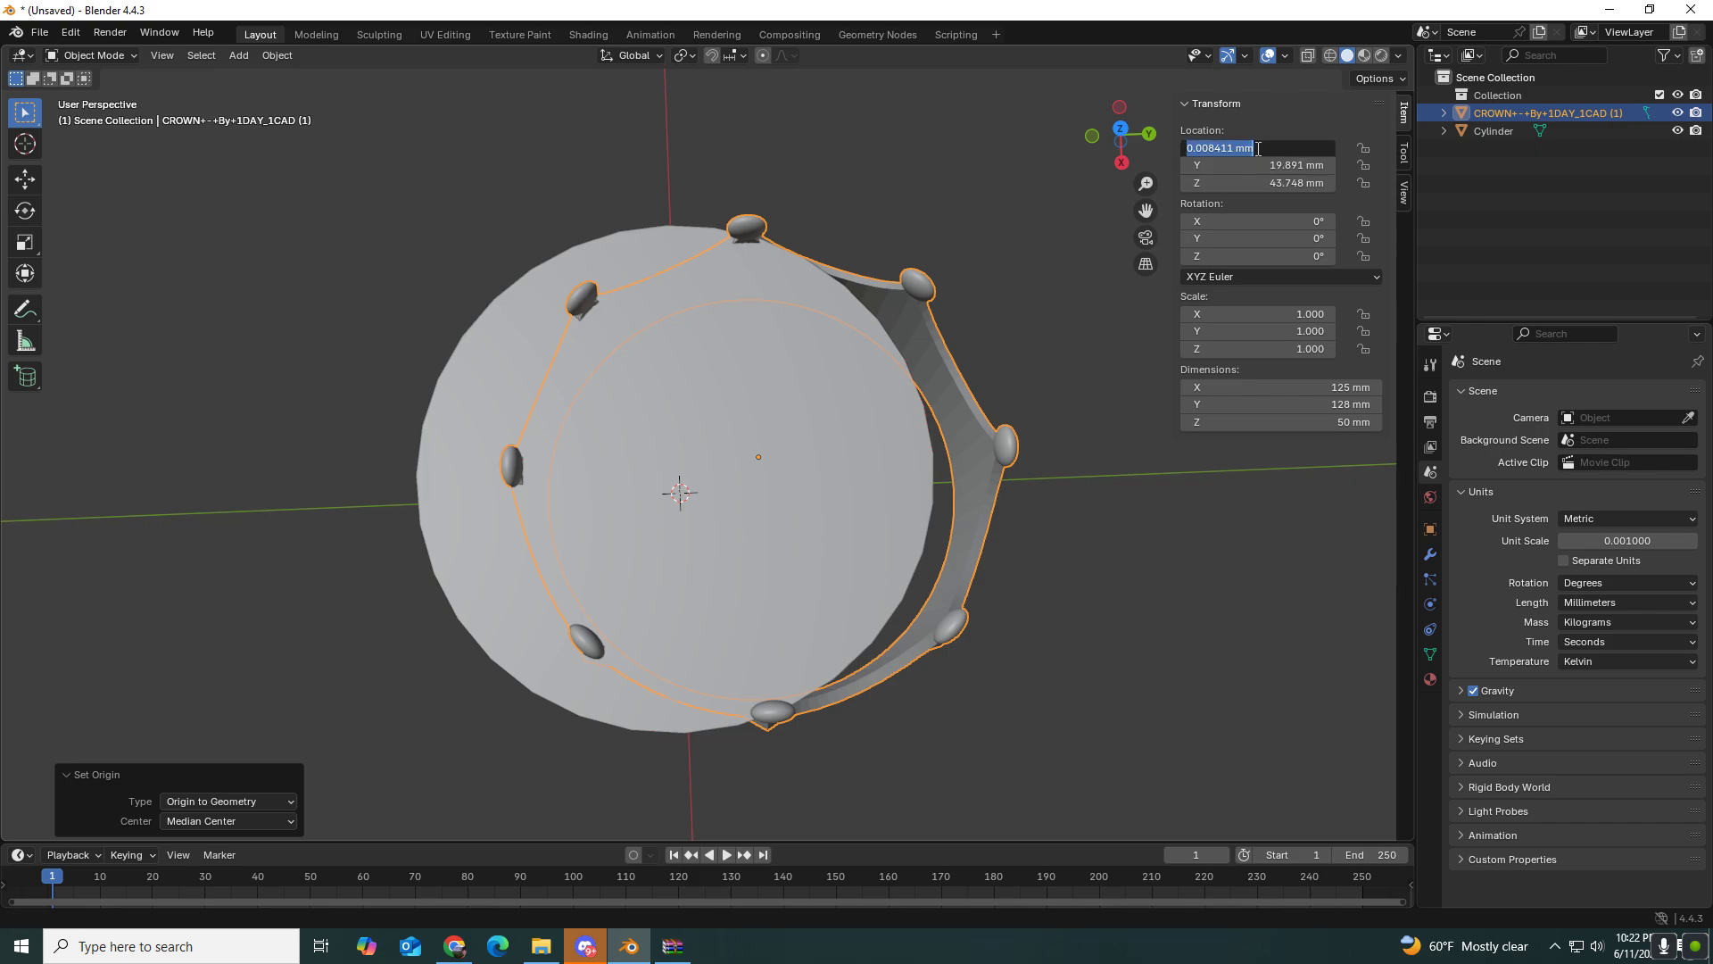
text(0)
key(Return)
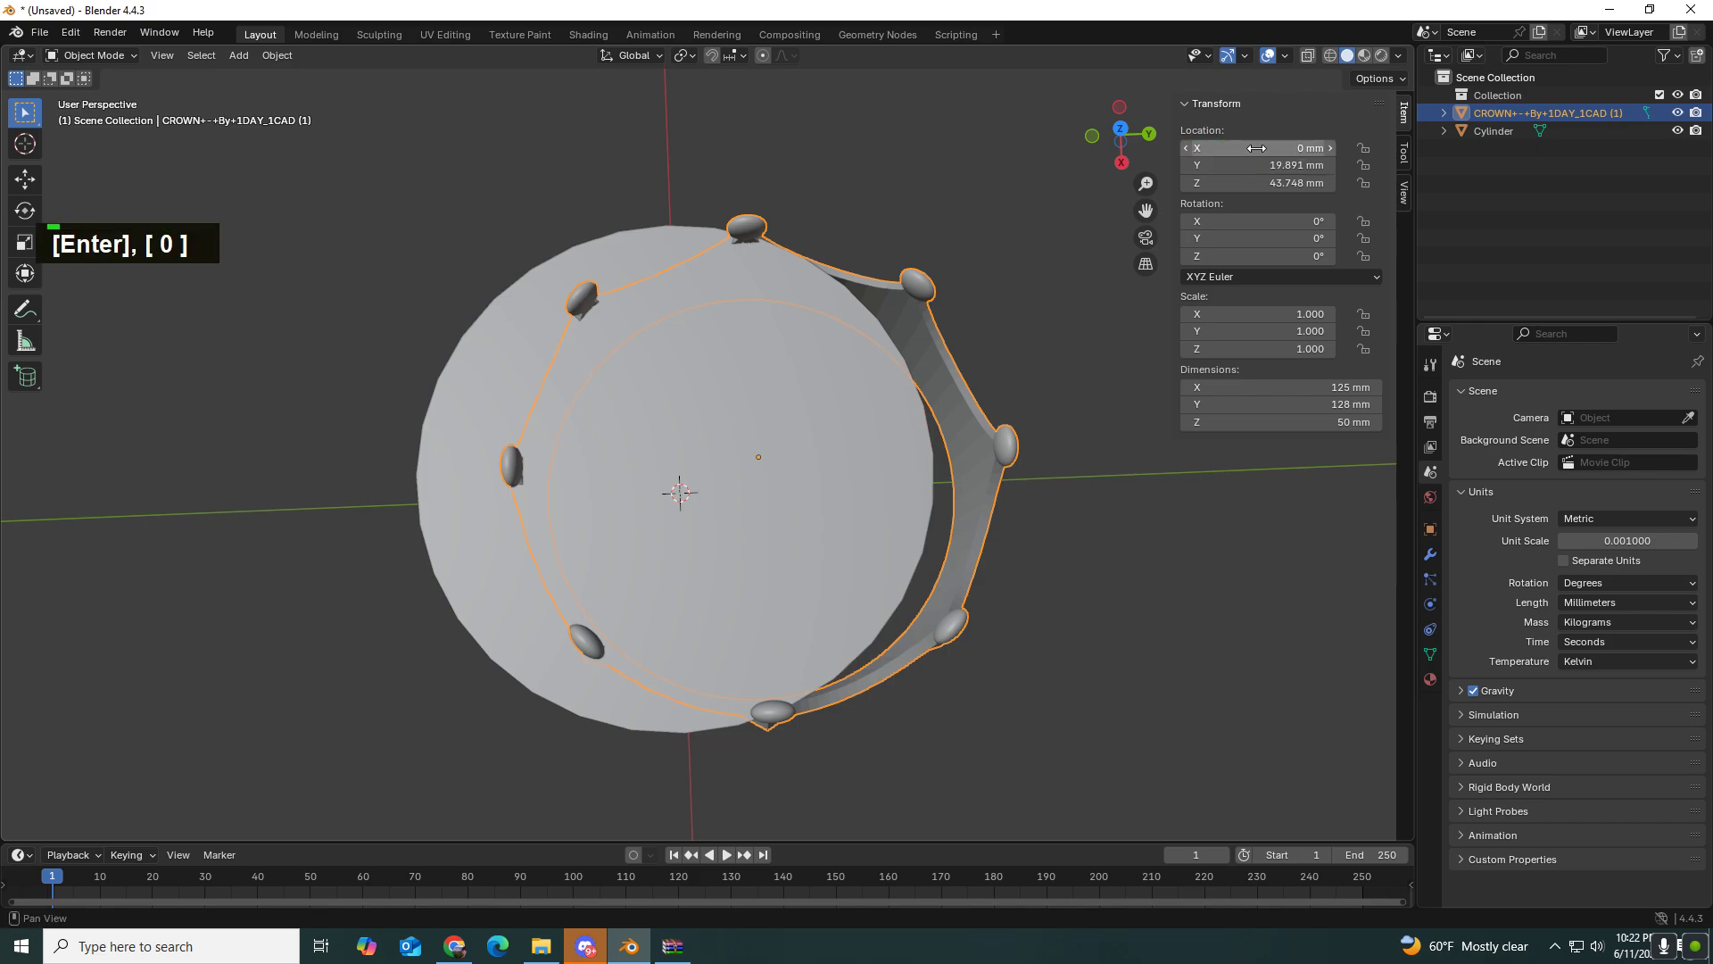
click(1239, 166)
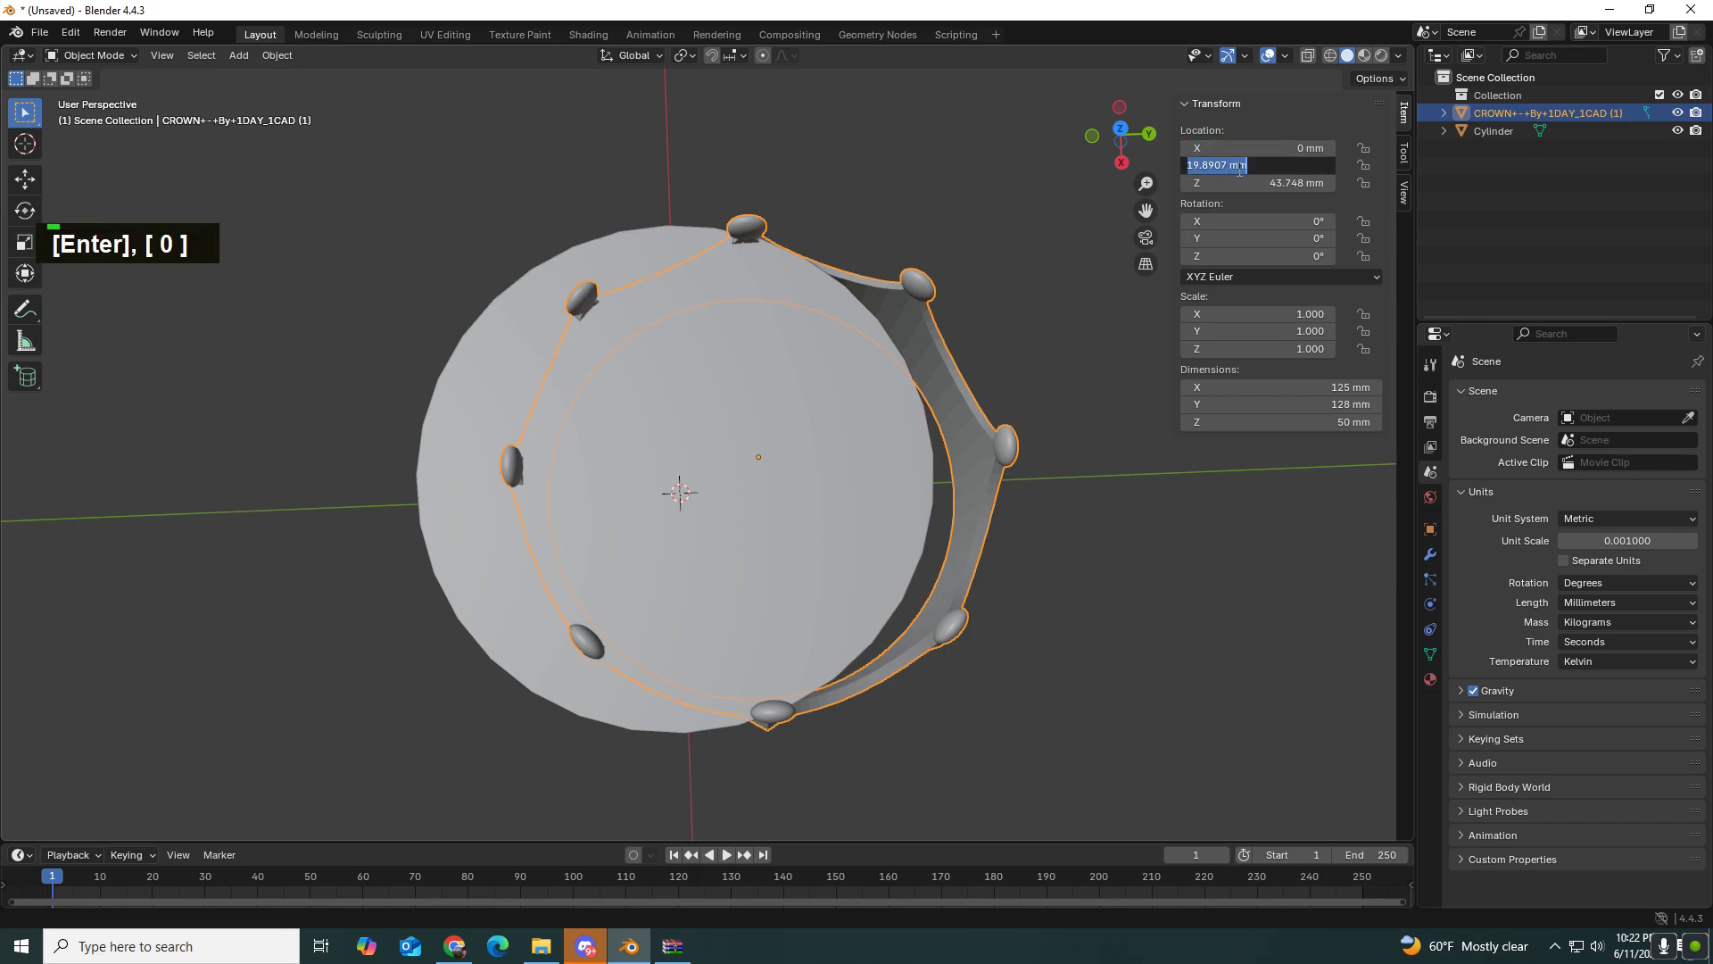
text(0)
key(Return)
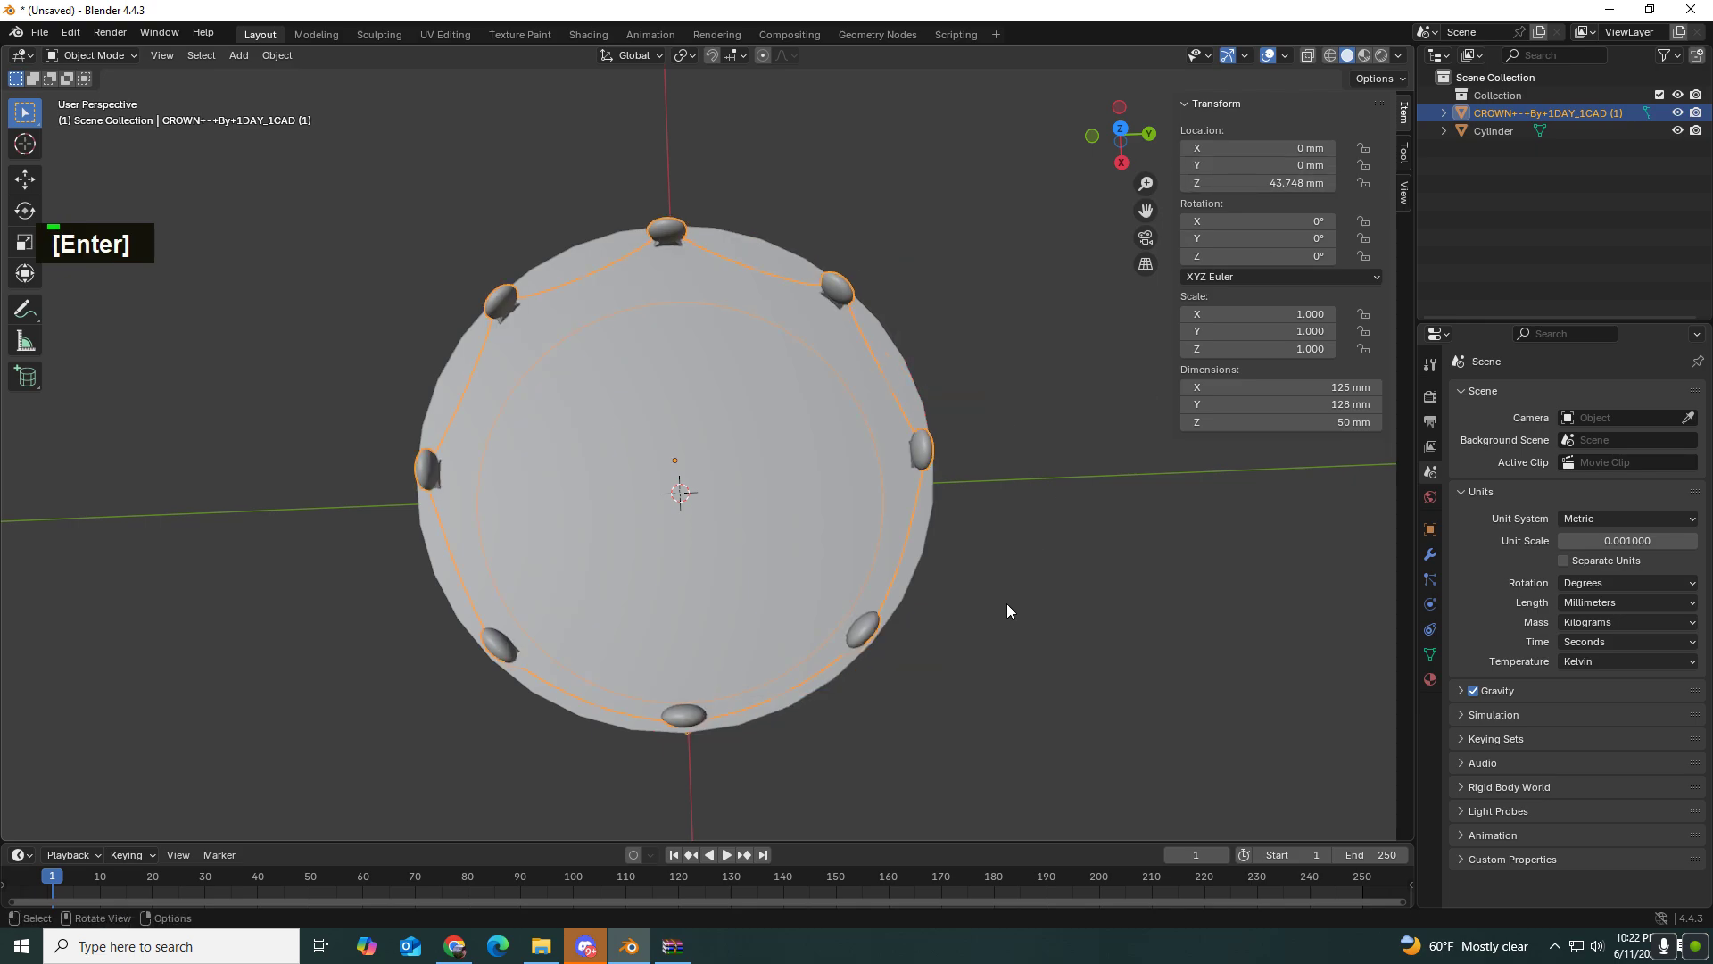
middle_drag(1026, 642, 1176, 610)
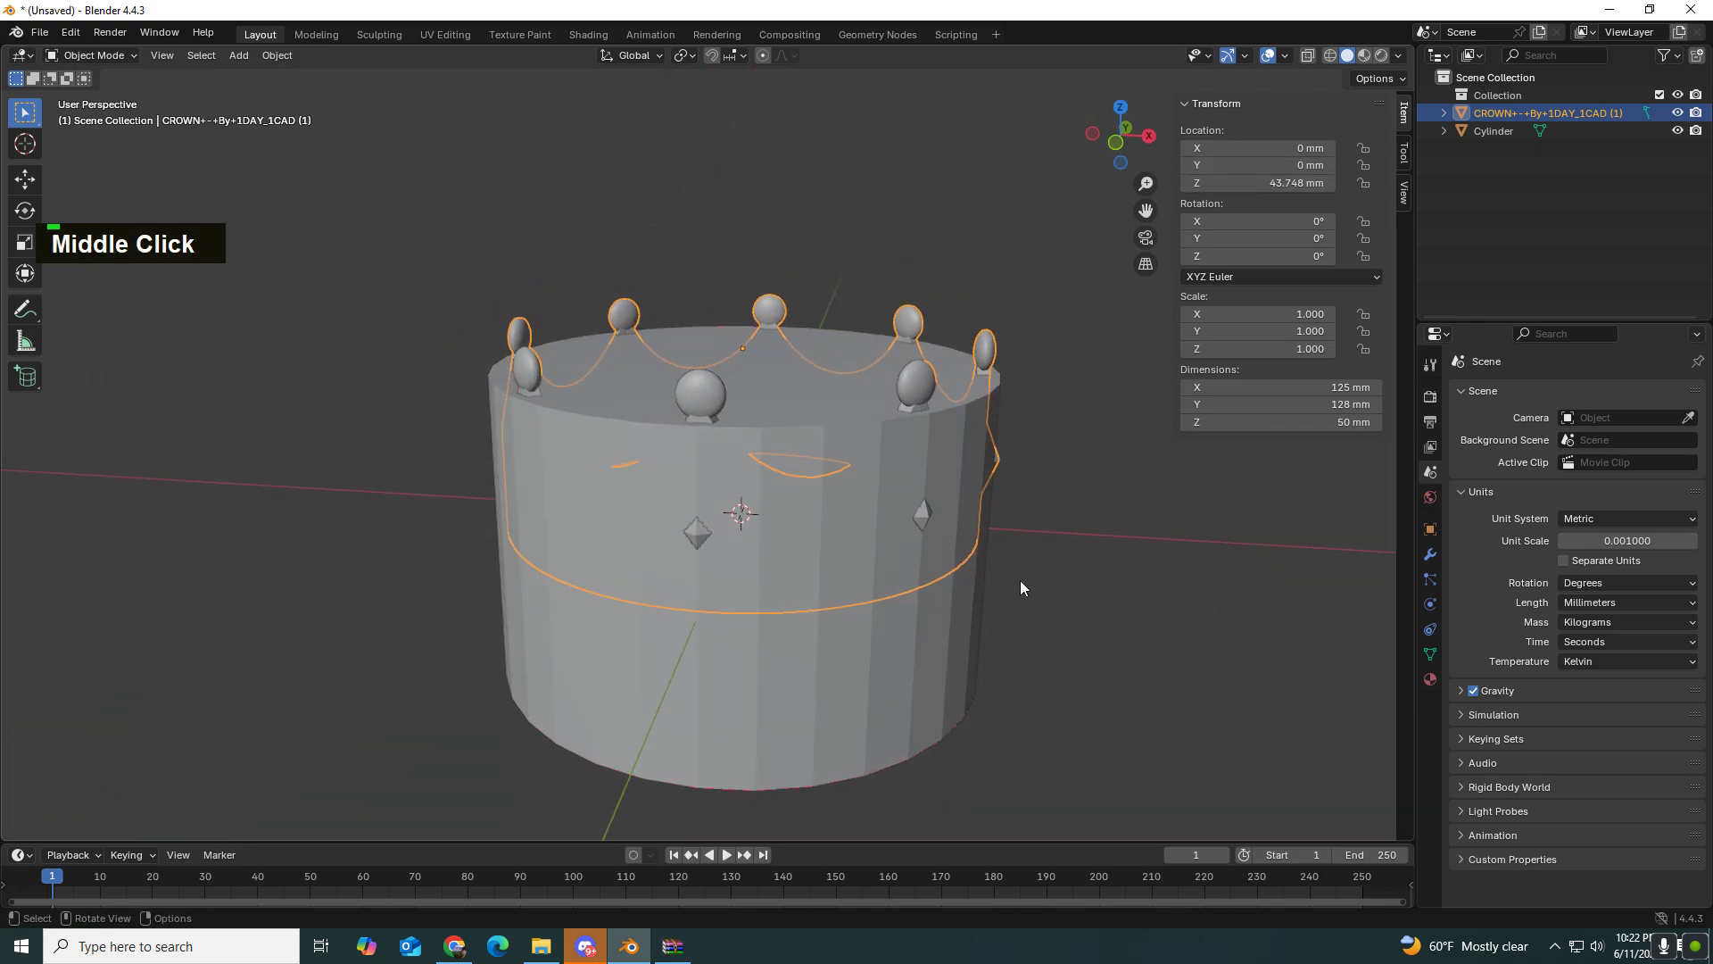
middle_drag(1060, 665, 1060, 661)
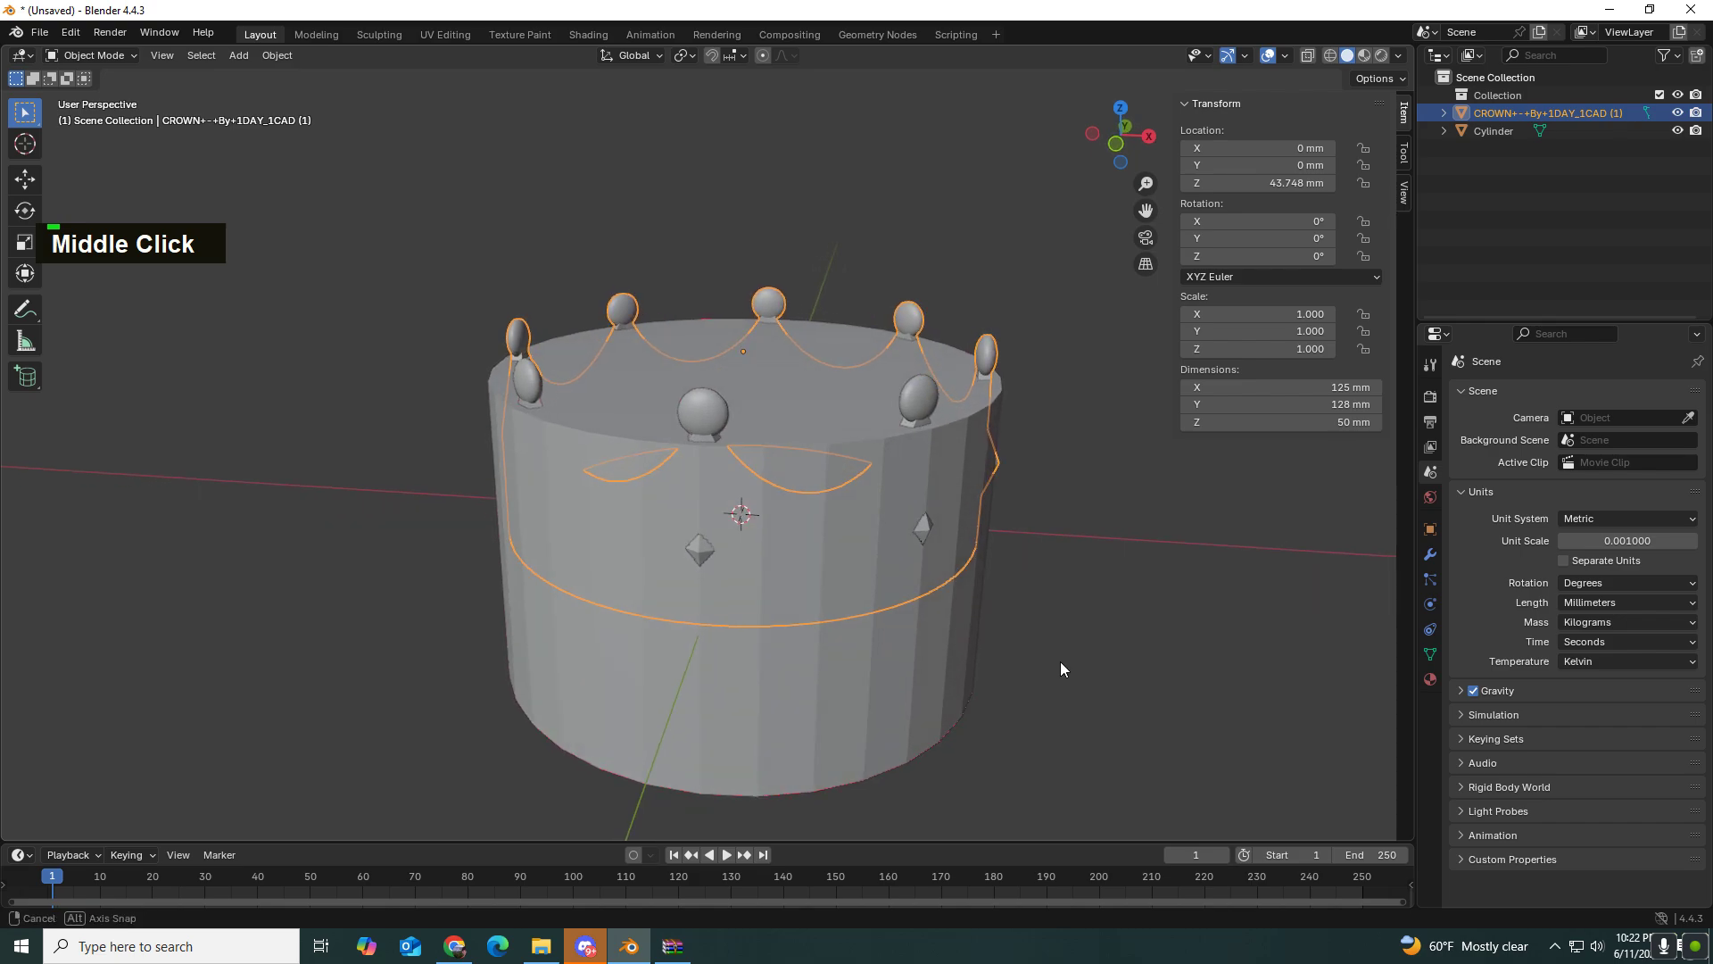
Step: Select the cylinder and scale it down evenly in X and Y to about 121 mm across
click(810, 704)
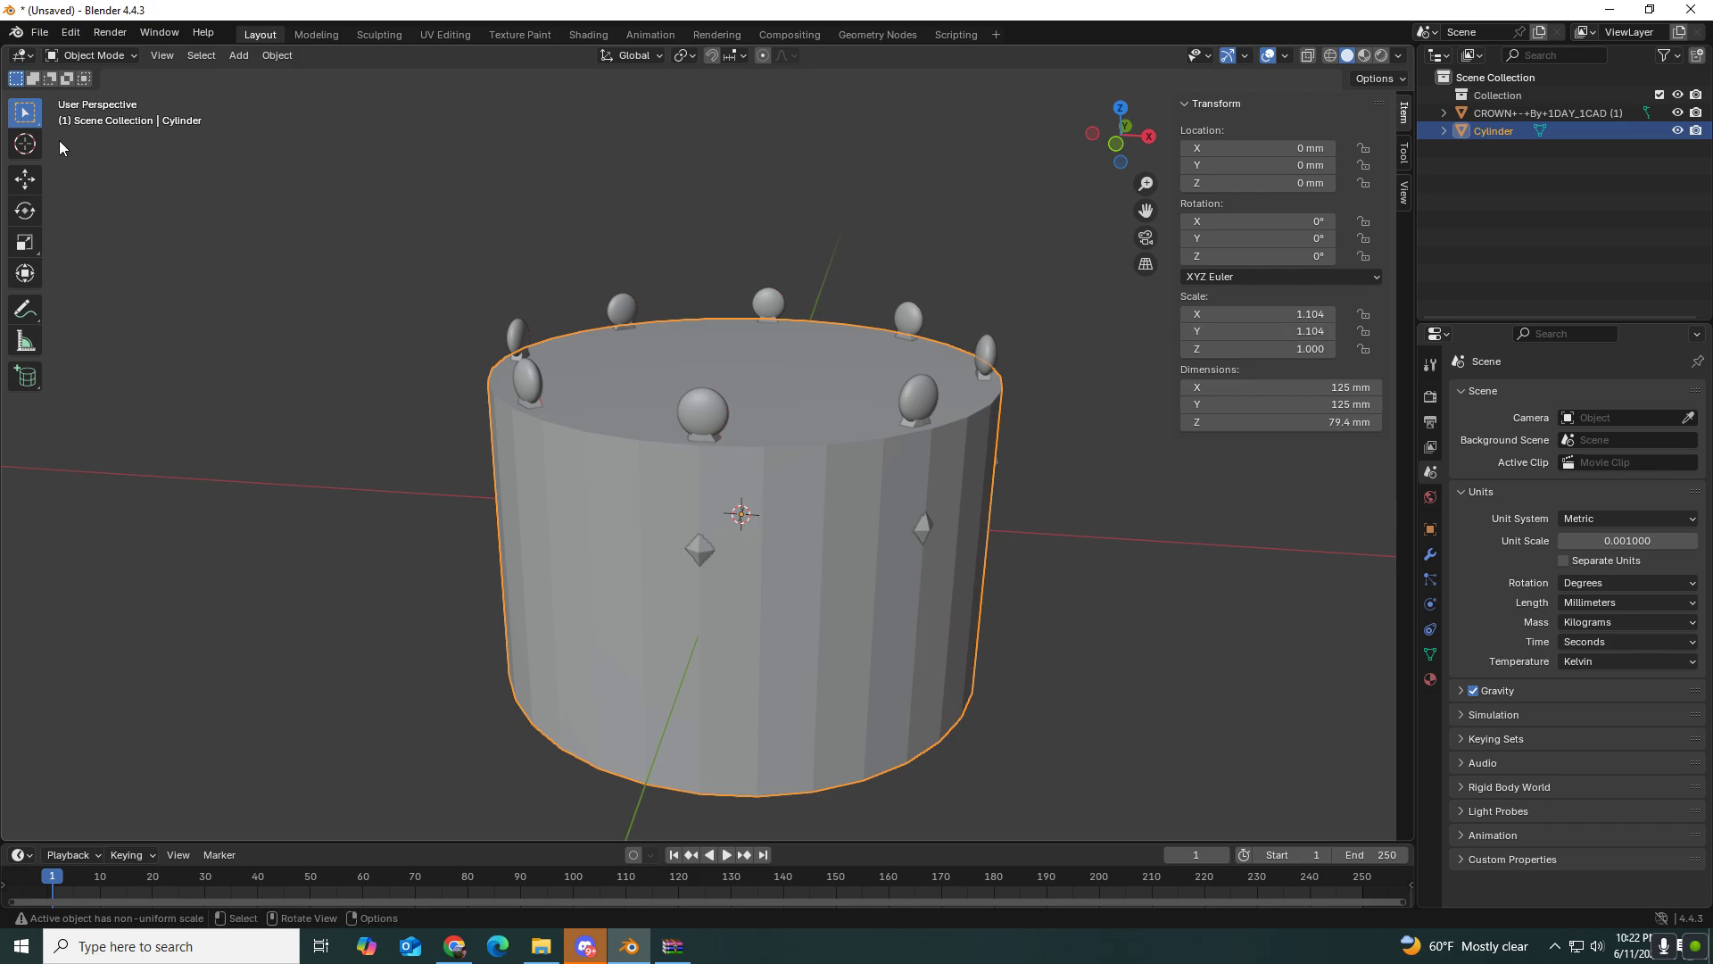
click(25, 242)
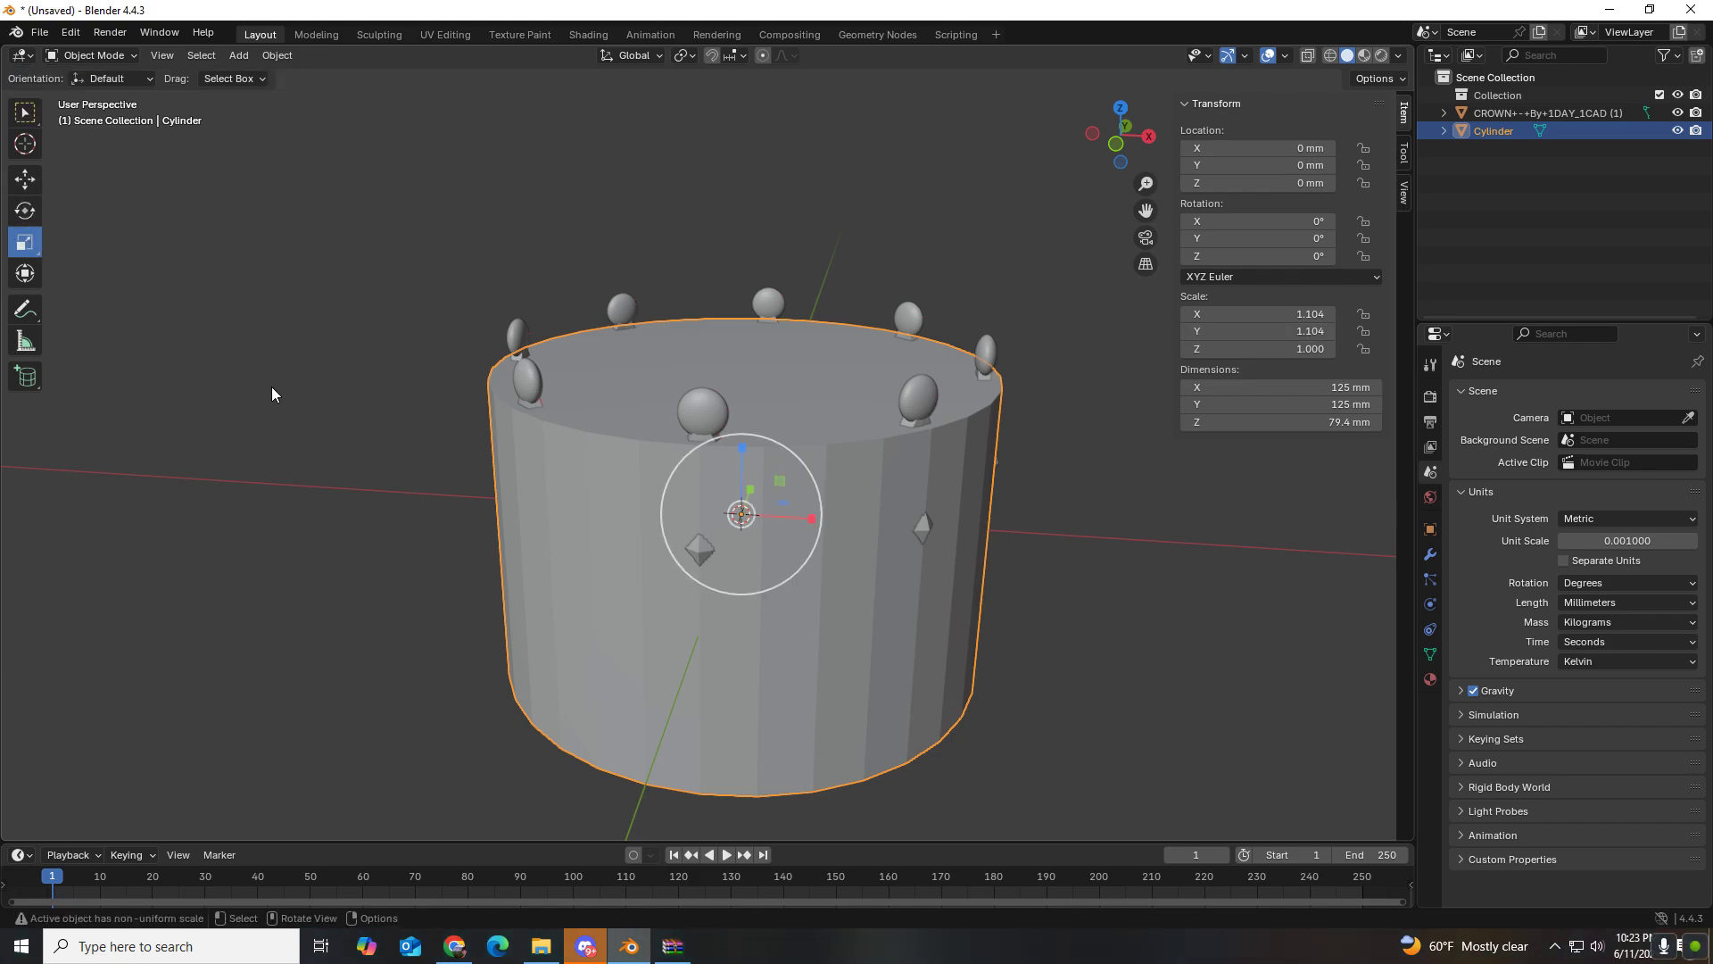
middle_drag(272, 388, 609, 555)
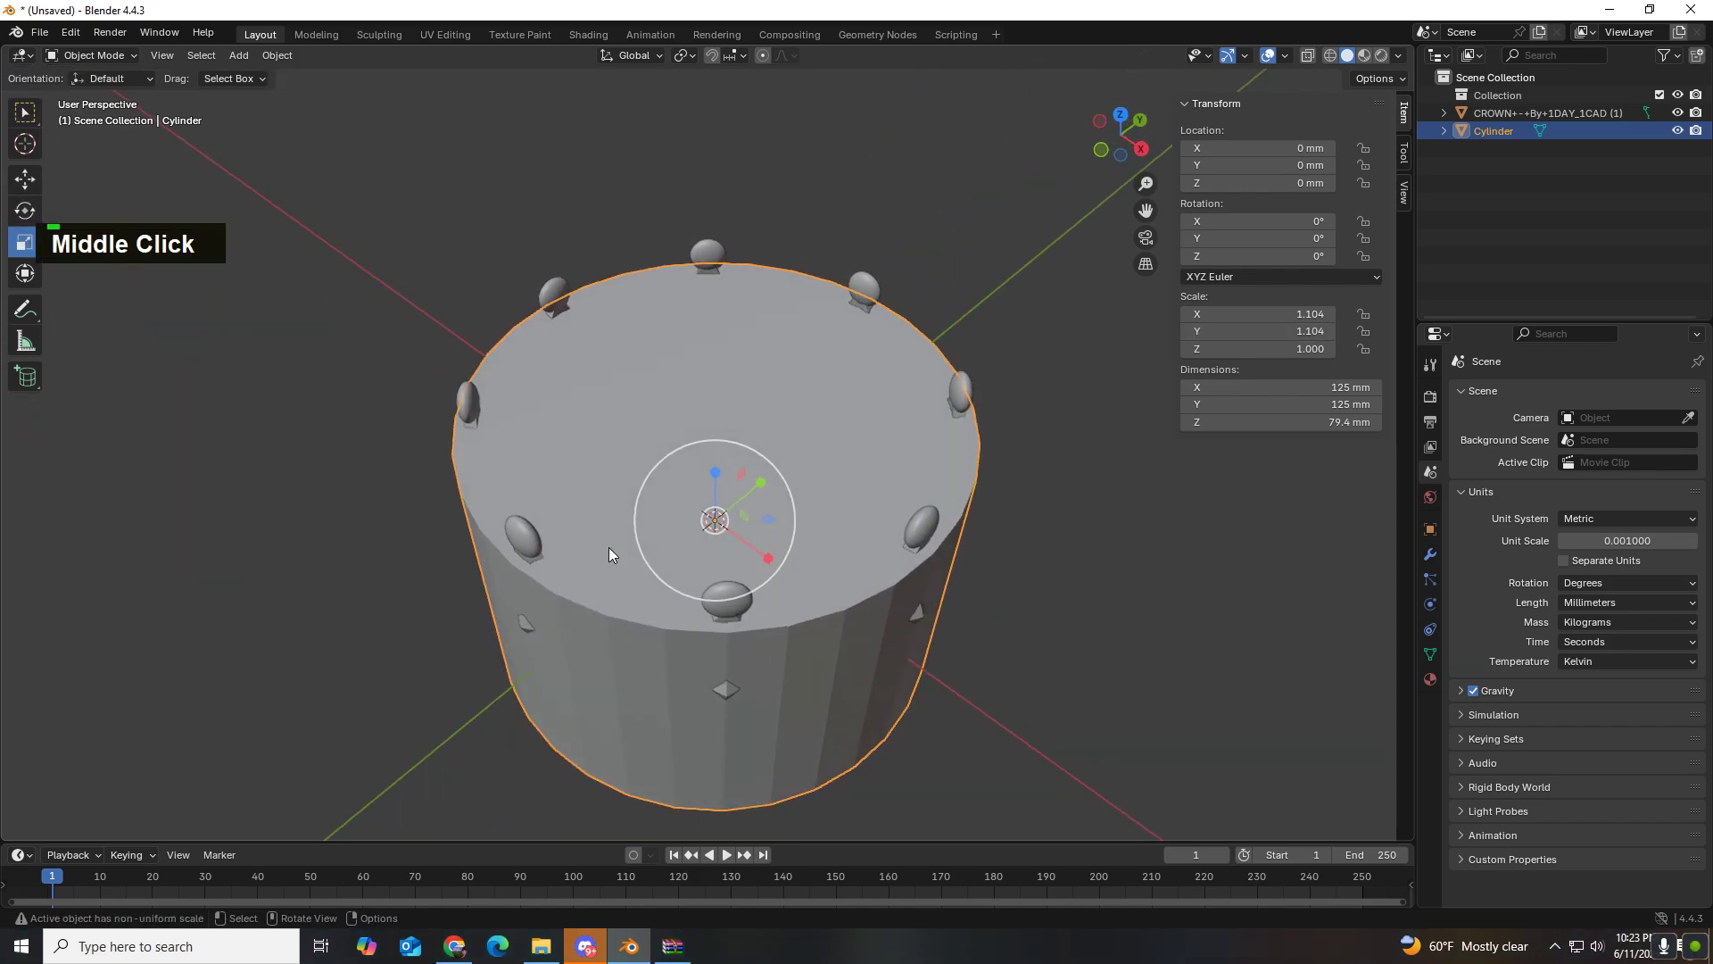
scroll(787, 549, up, 3)
scroll(778, 554, down, 2)
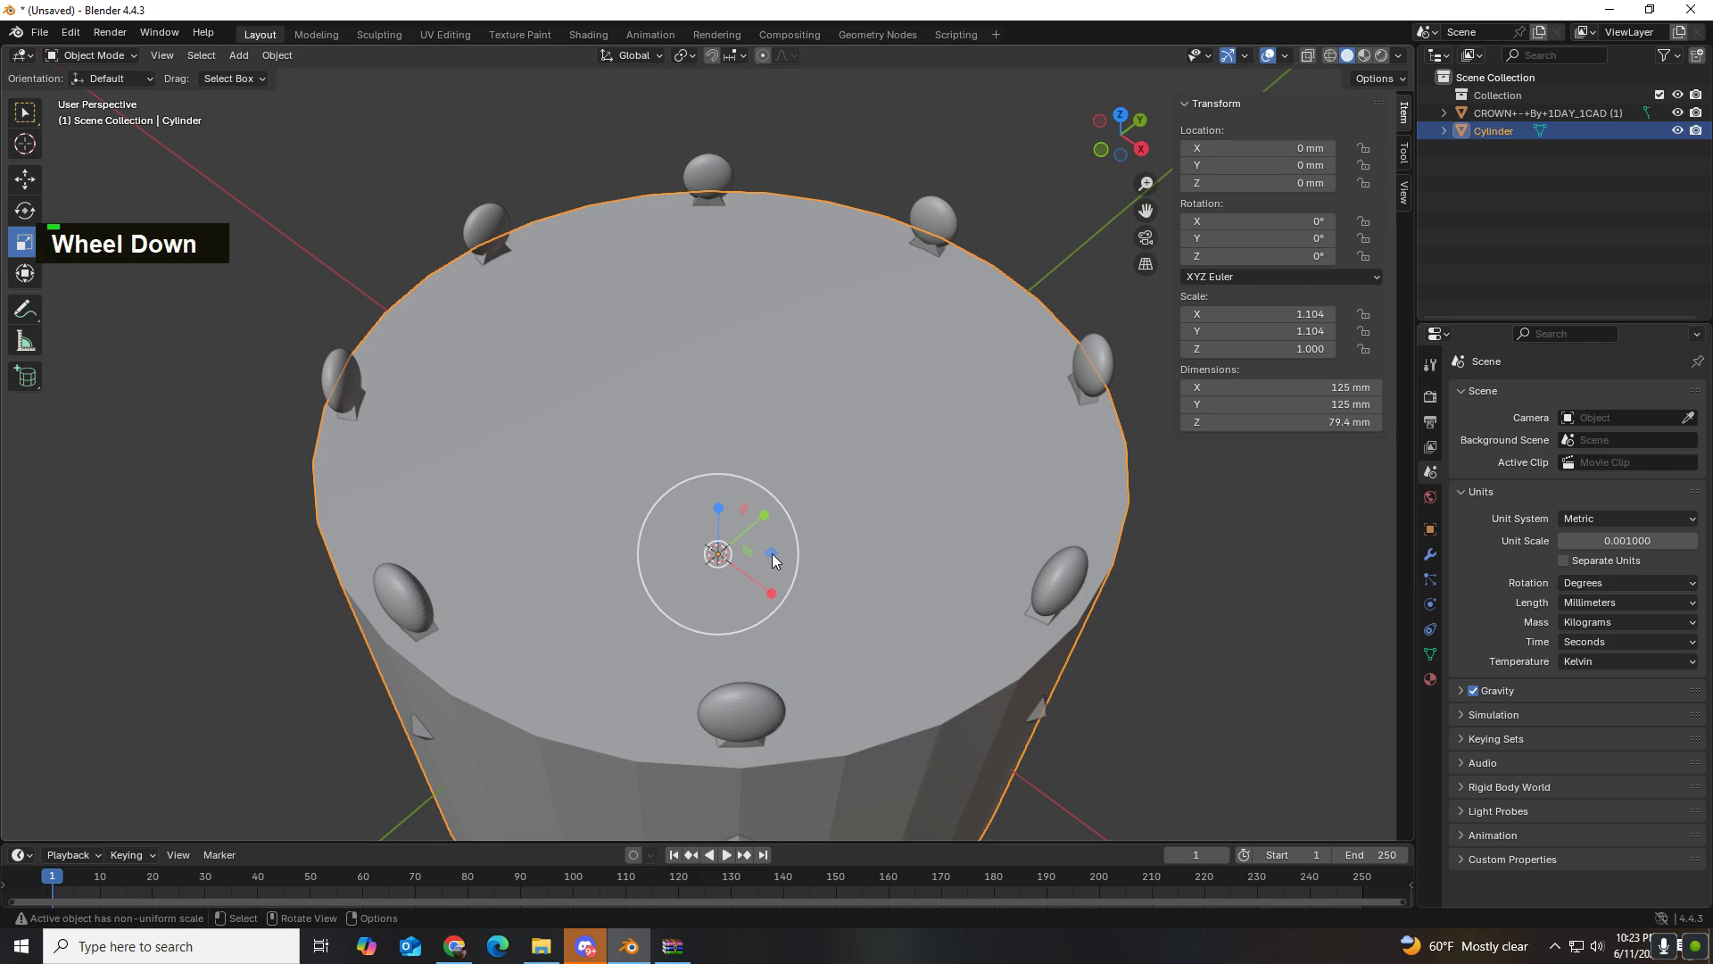
drag(773, 553, 768, 553)
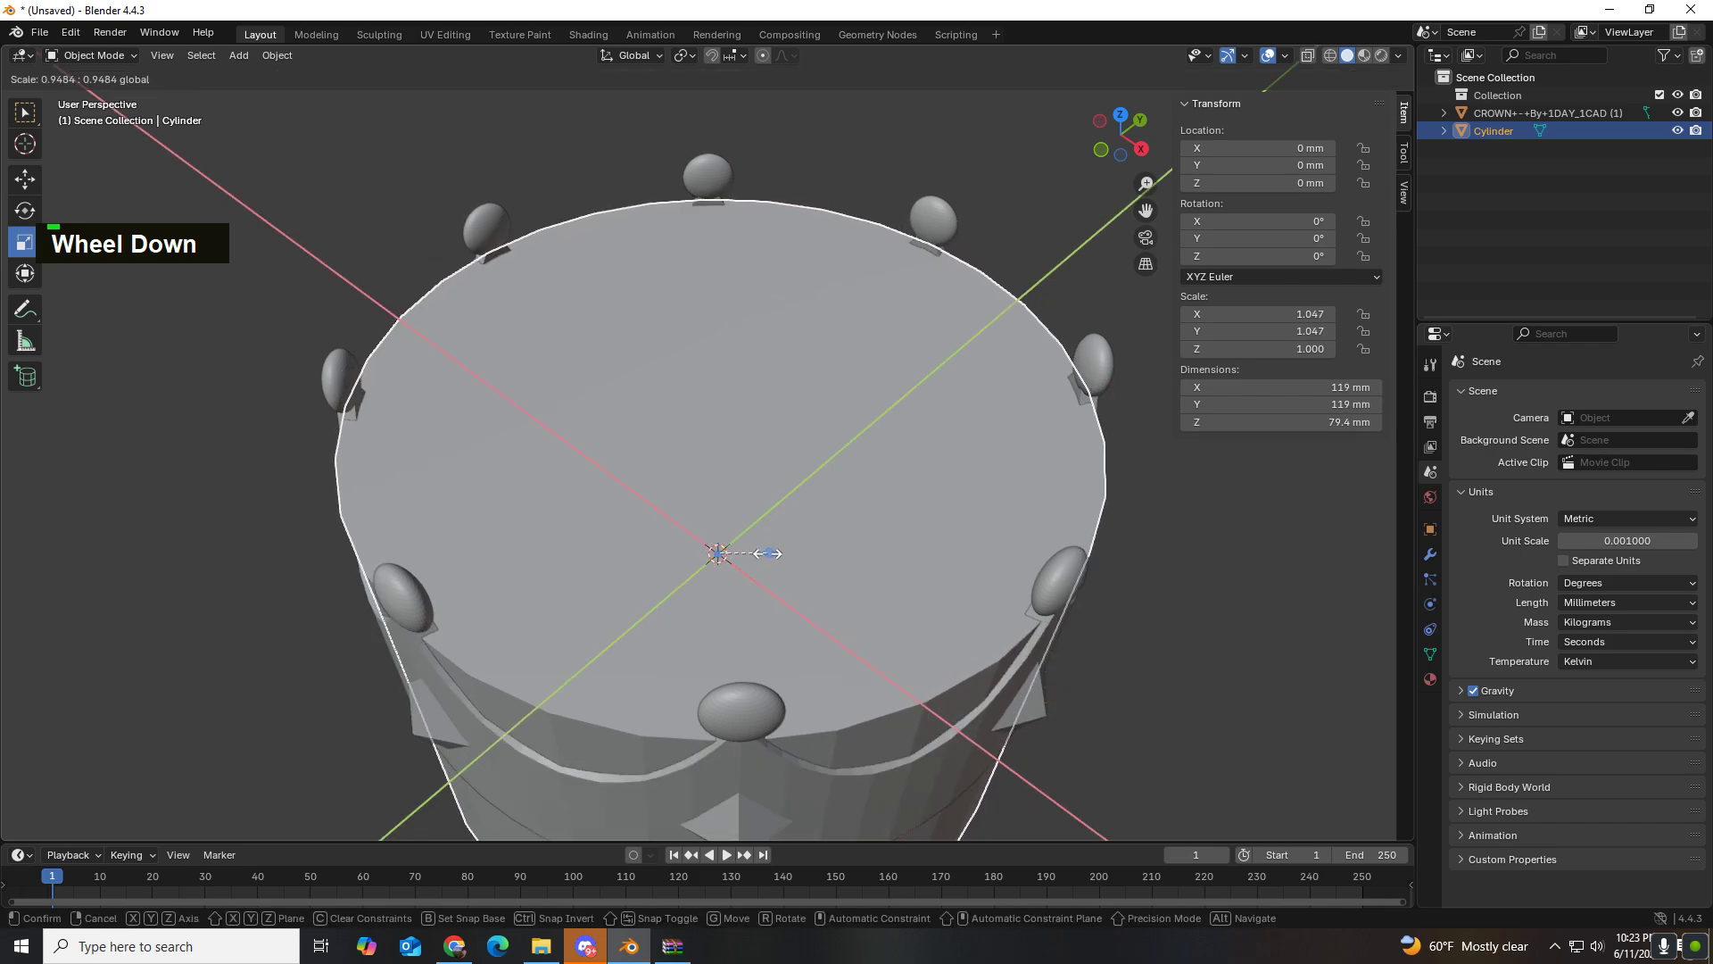
drag(769, 553, 768, 553)
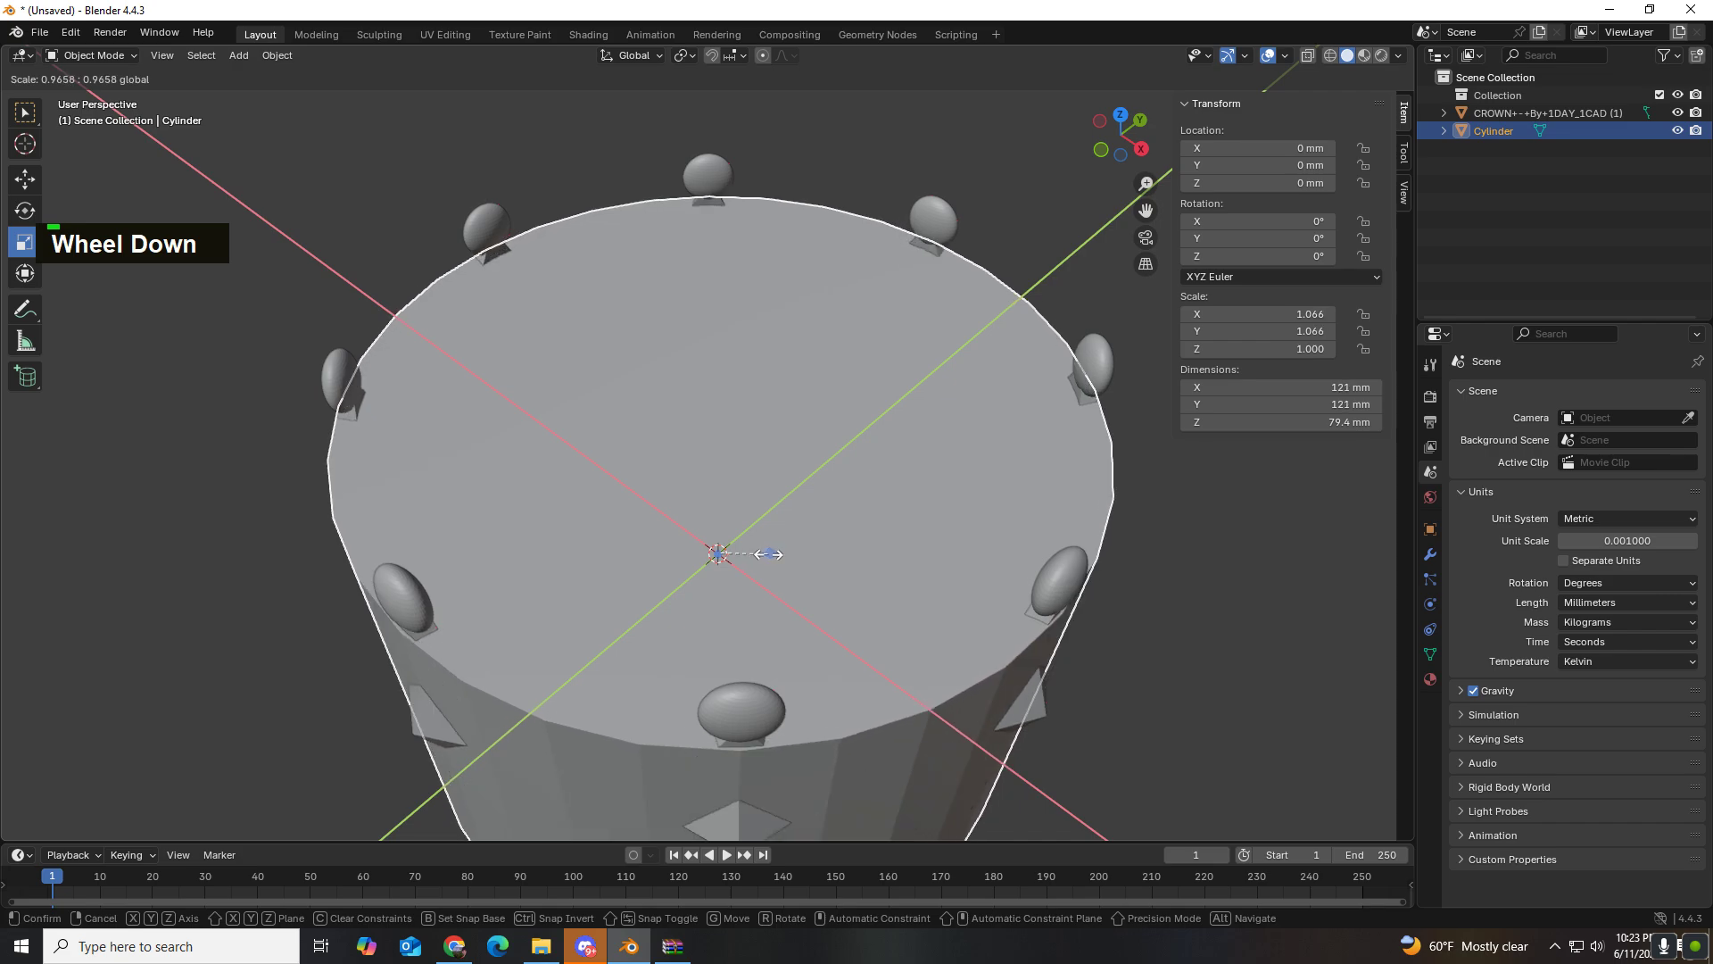
click(770, 554)
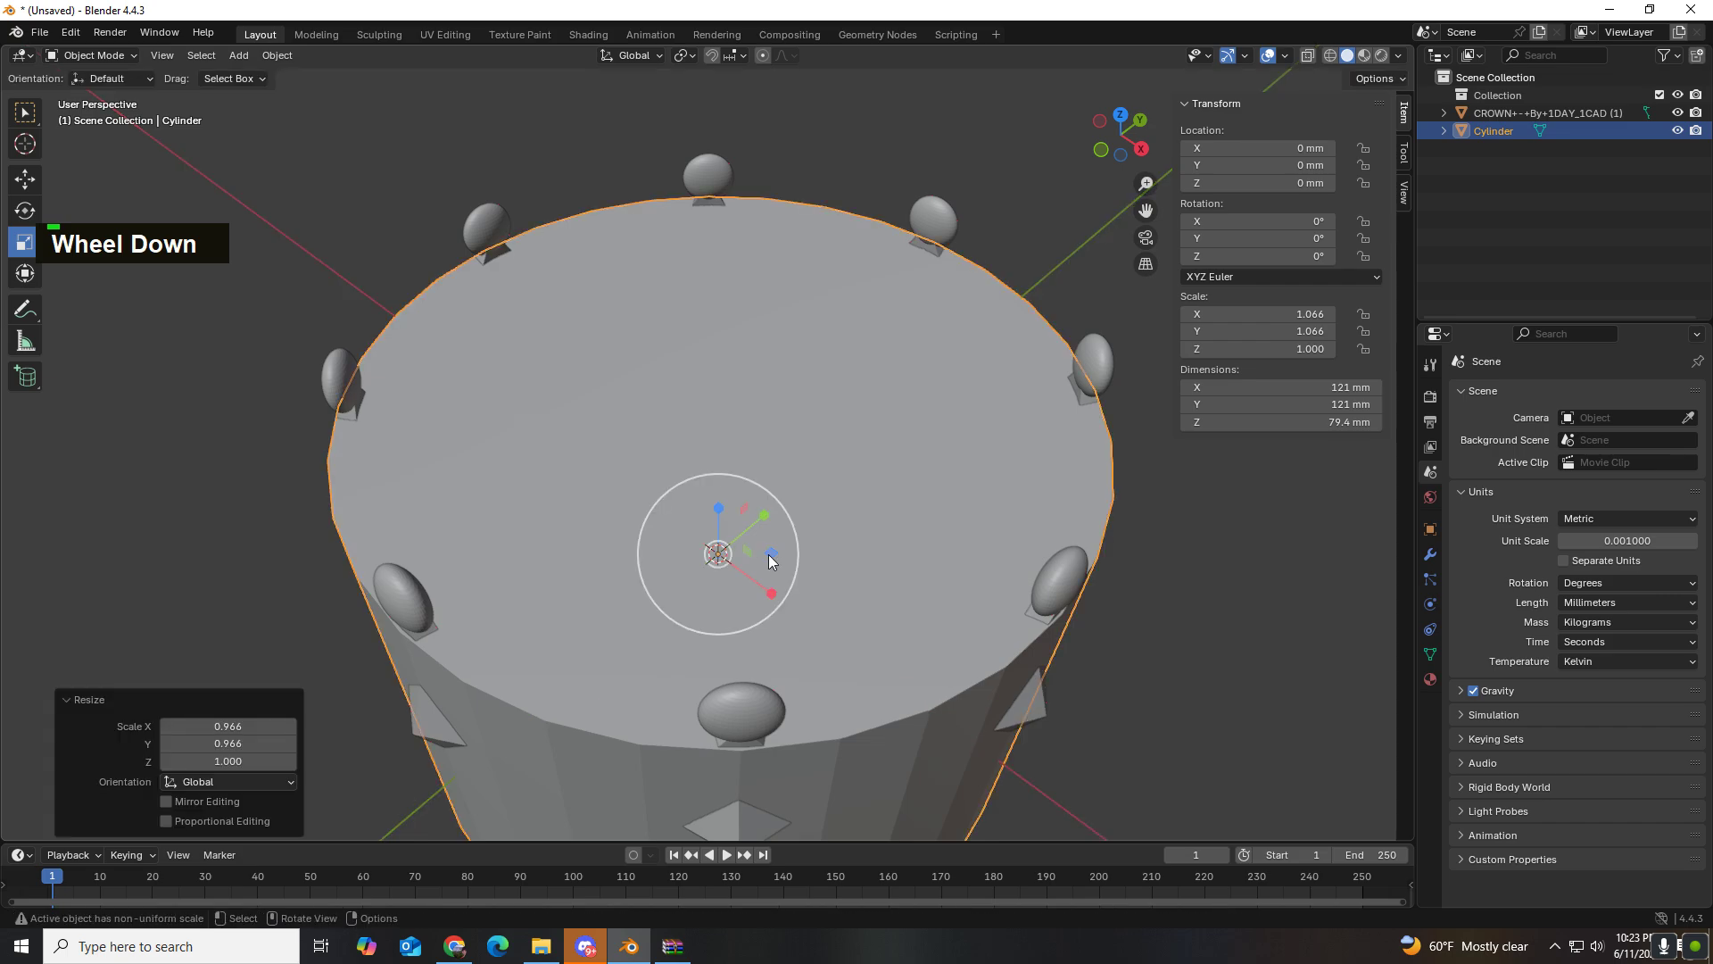
Step: Set the cylinder's X and Y scale to 1.06
click(1248, 314)
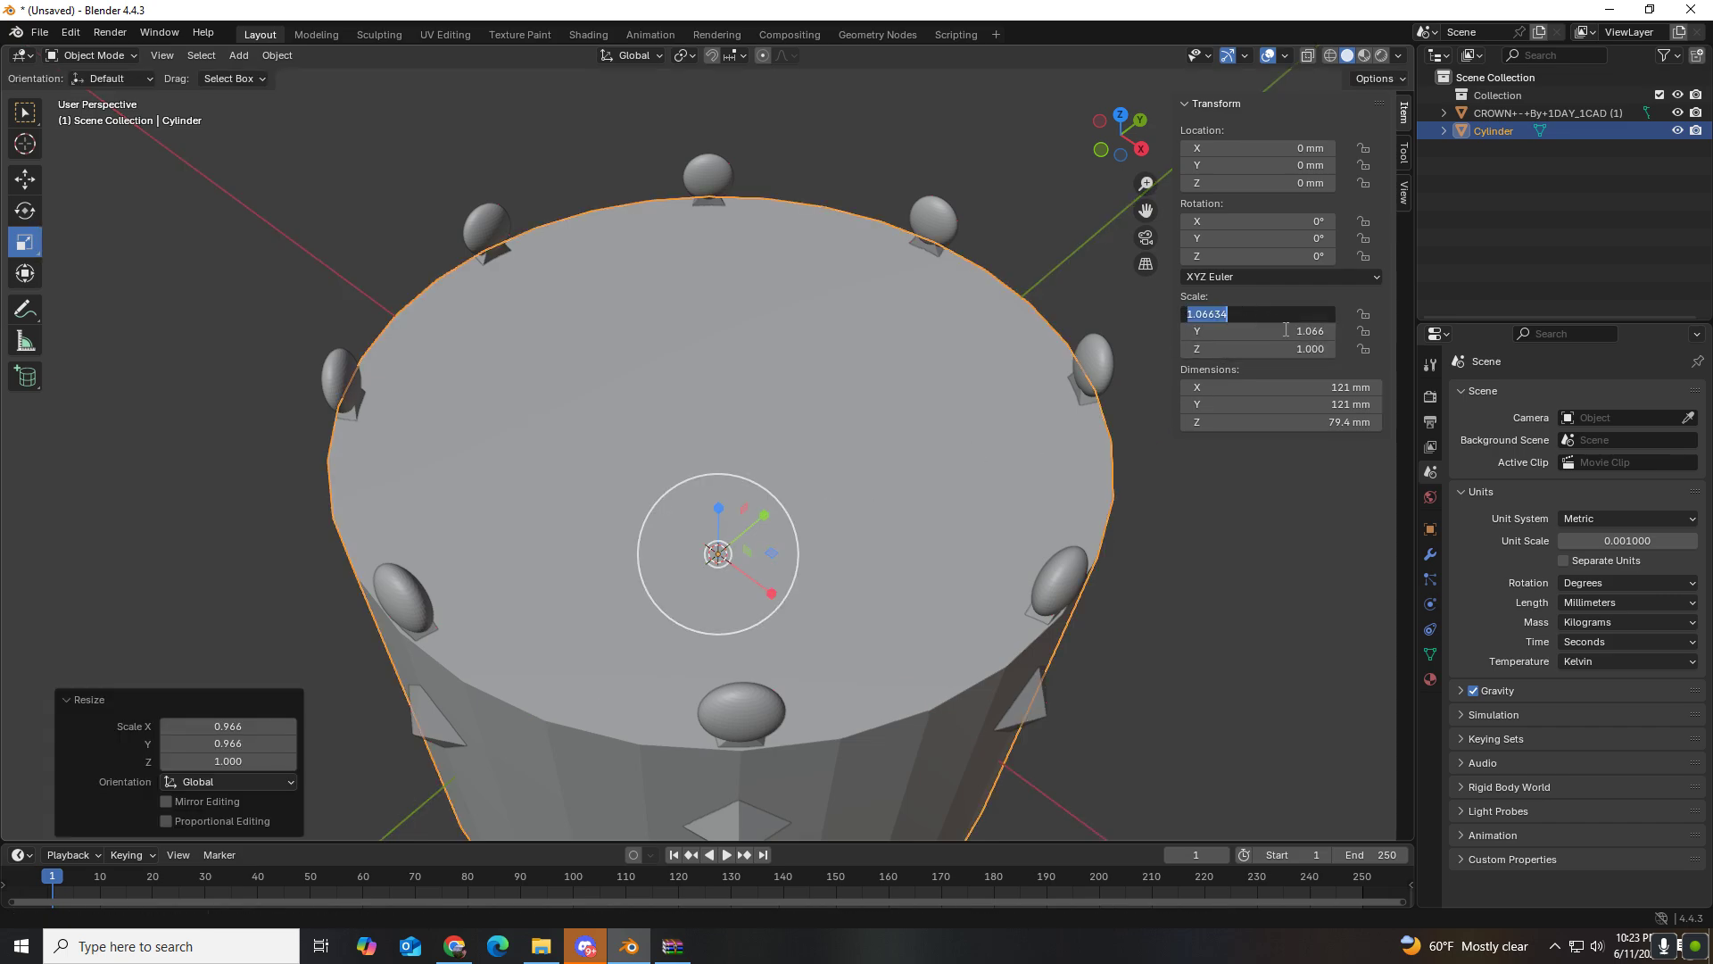
text(1.06)
key(Tab)
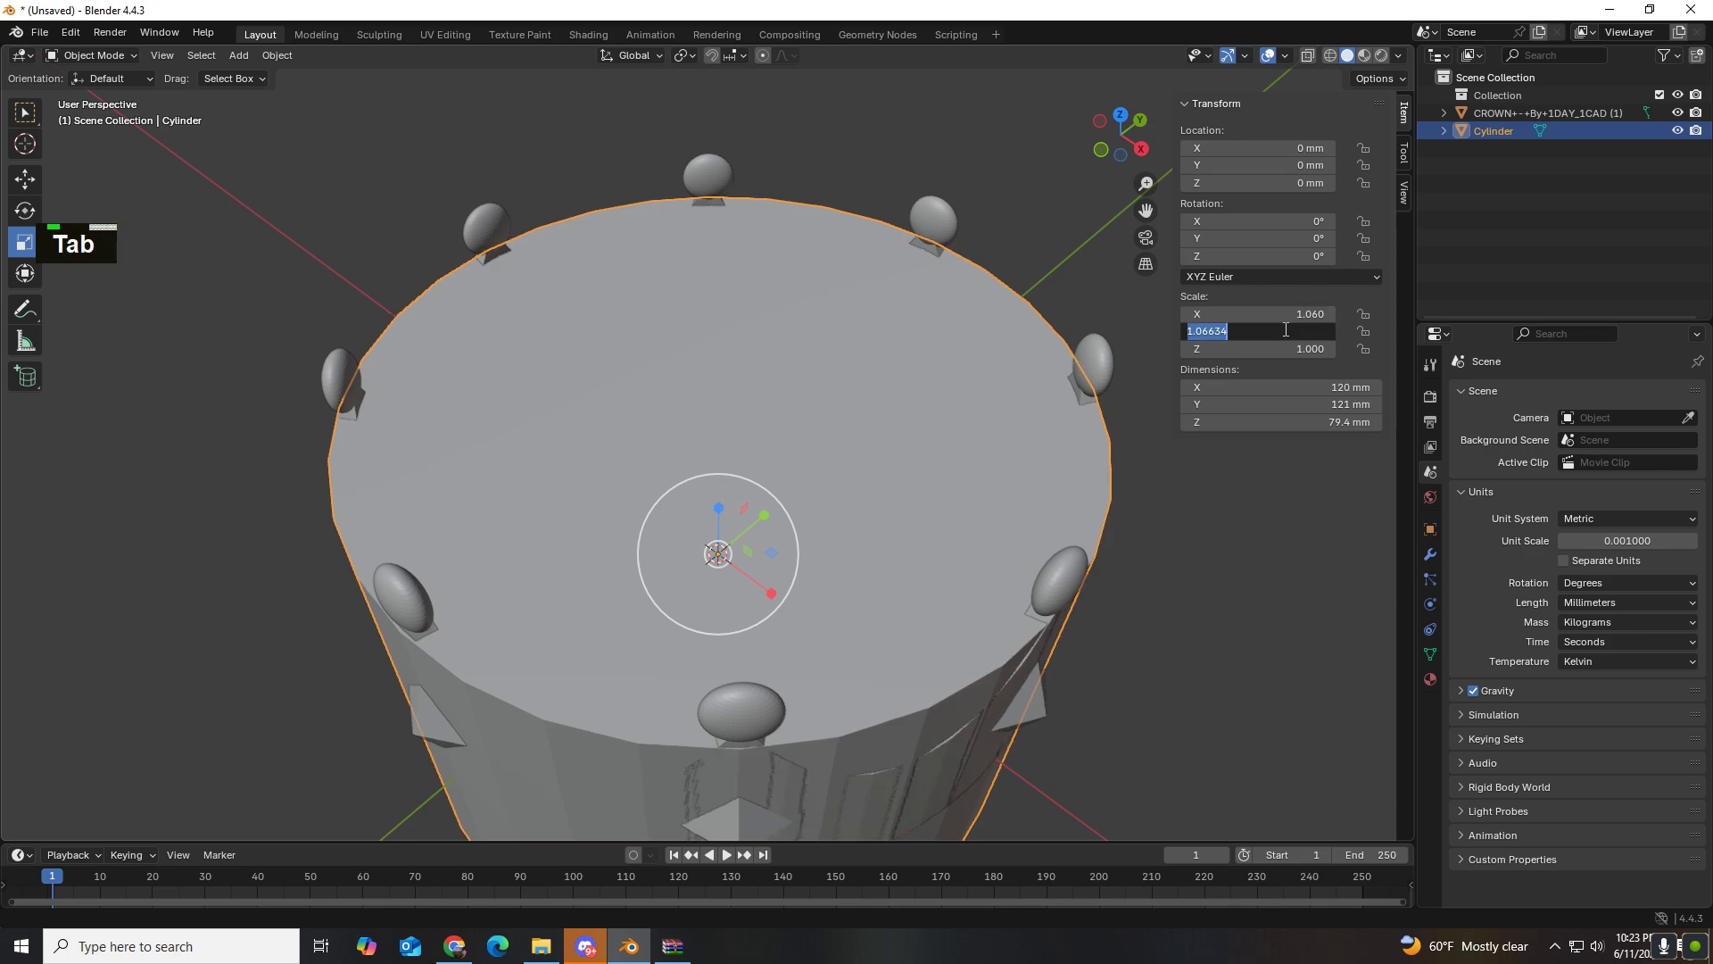
text(1.06)
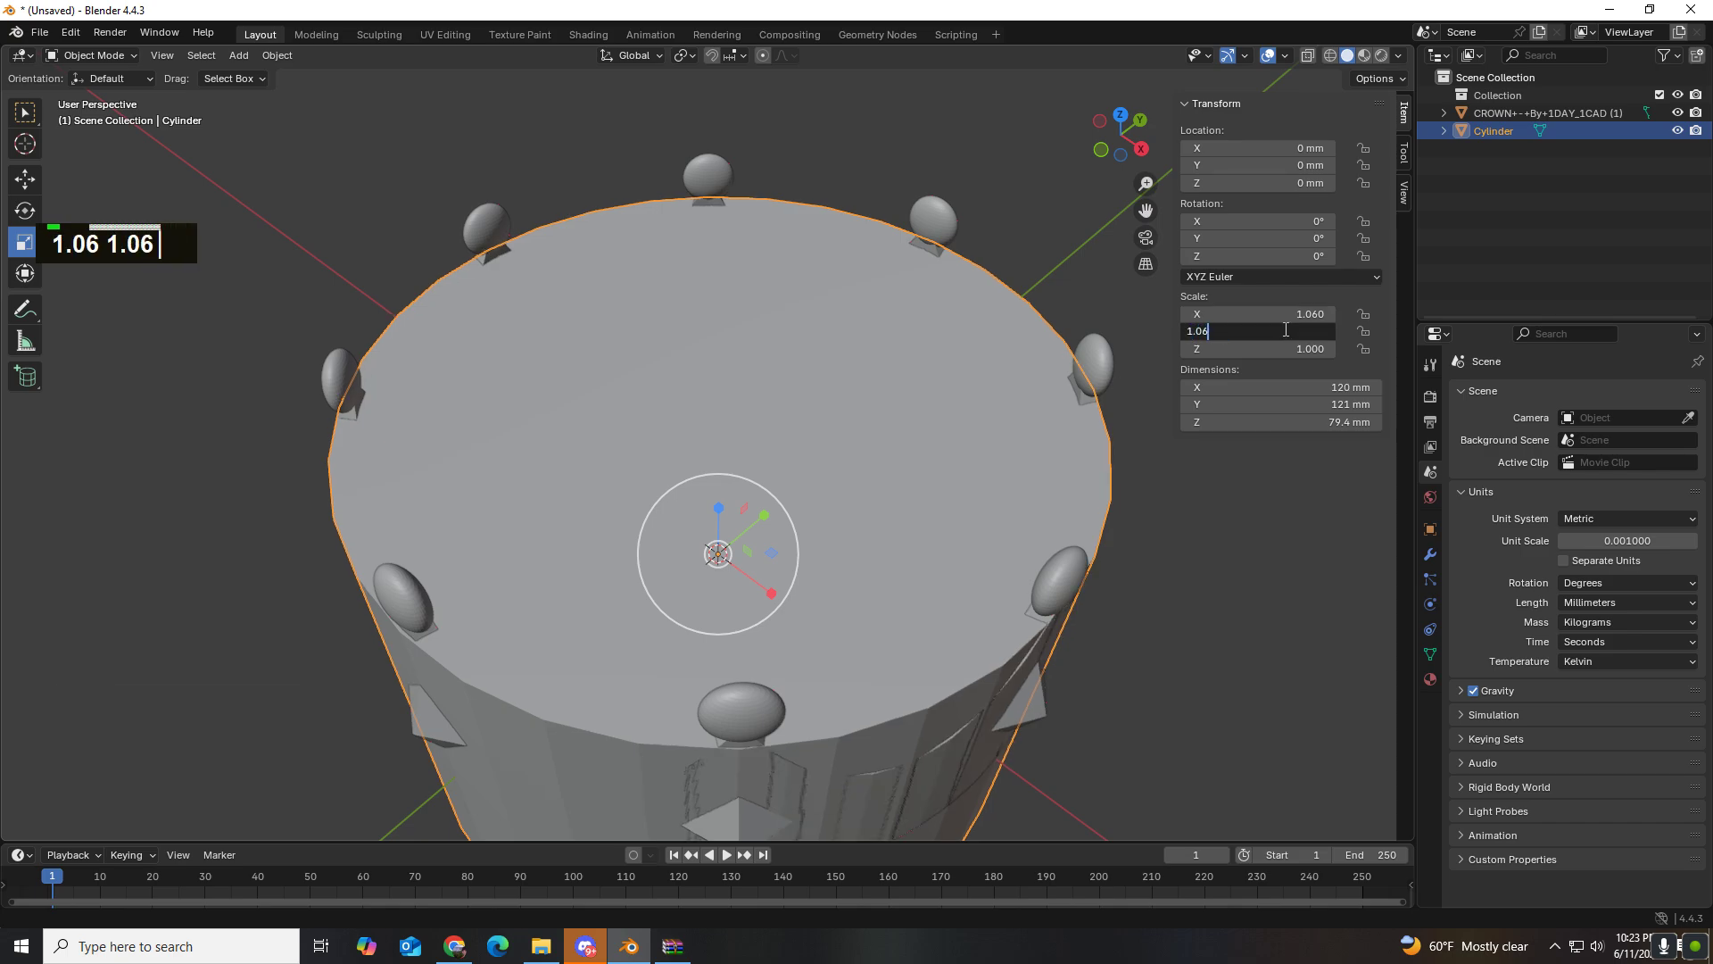
key(Tab)
scroll(1286, 330, down, 1)
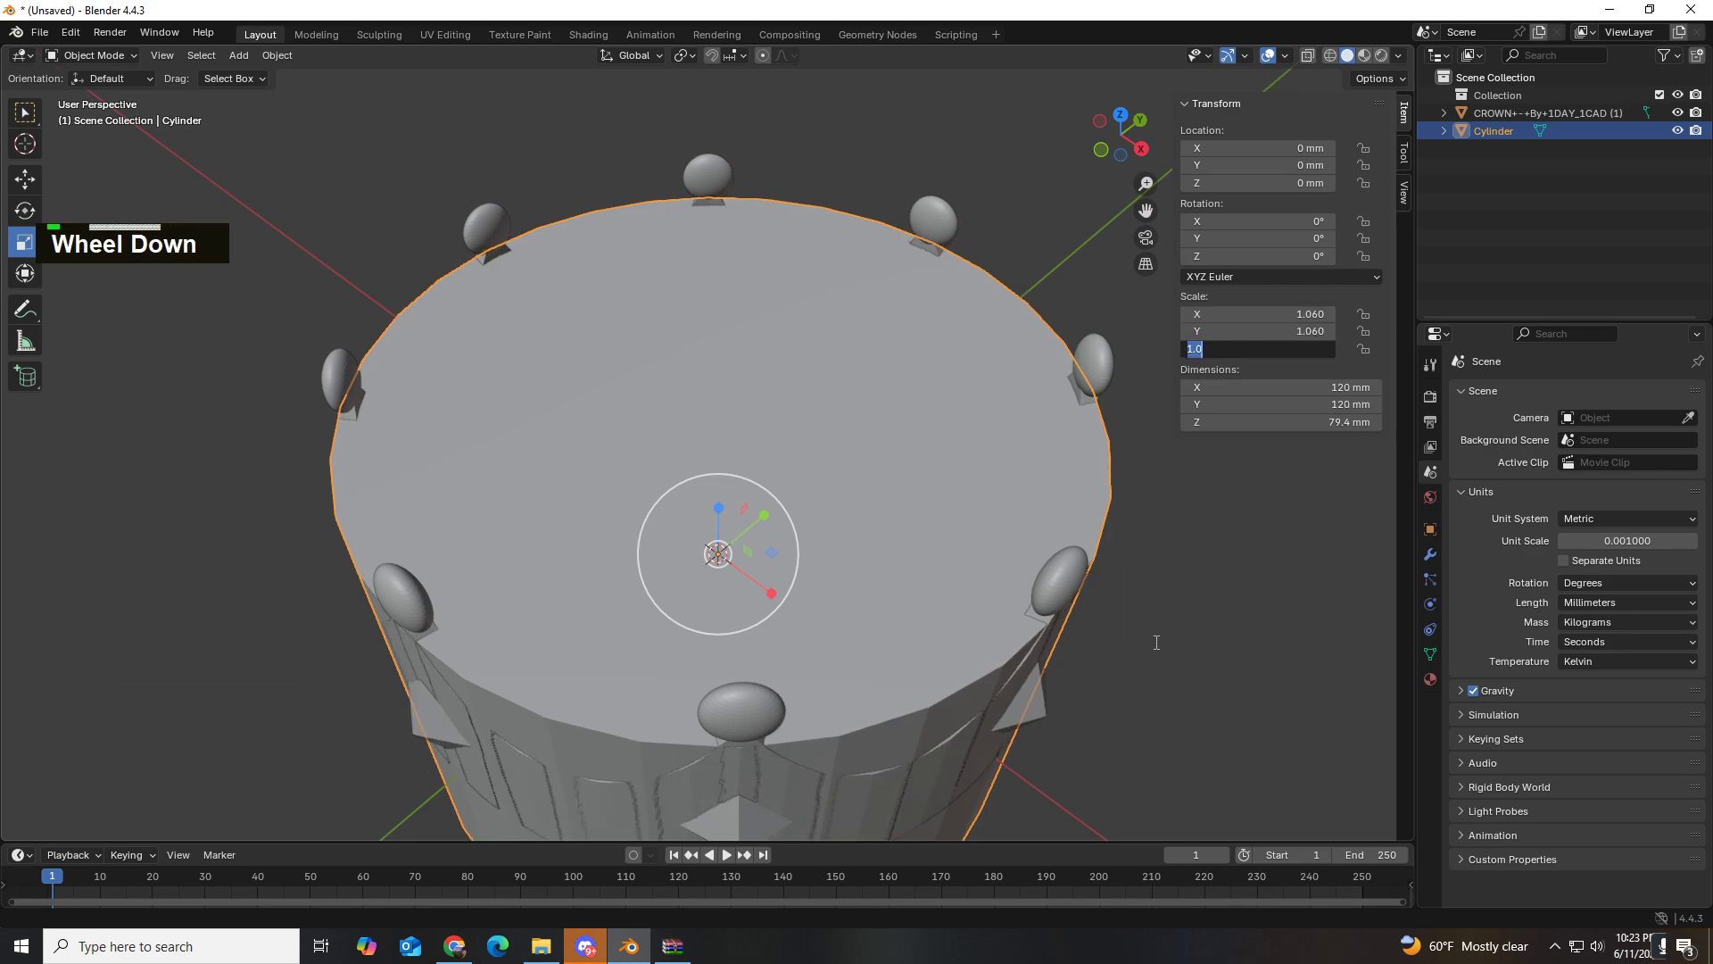
Step: Set the cylinder's X and Y scale to 1.065 and deselect it
click(1291, 314)
text(1.065)
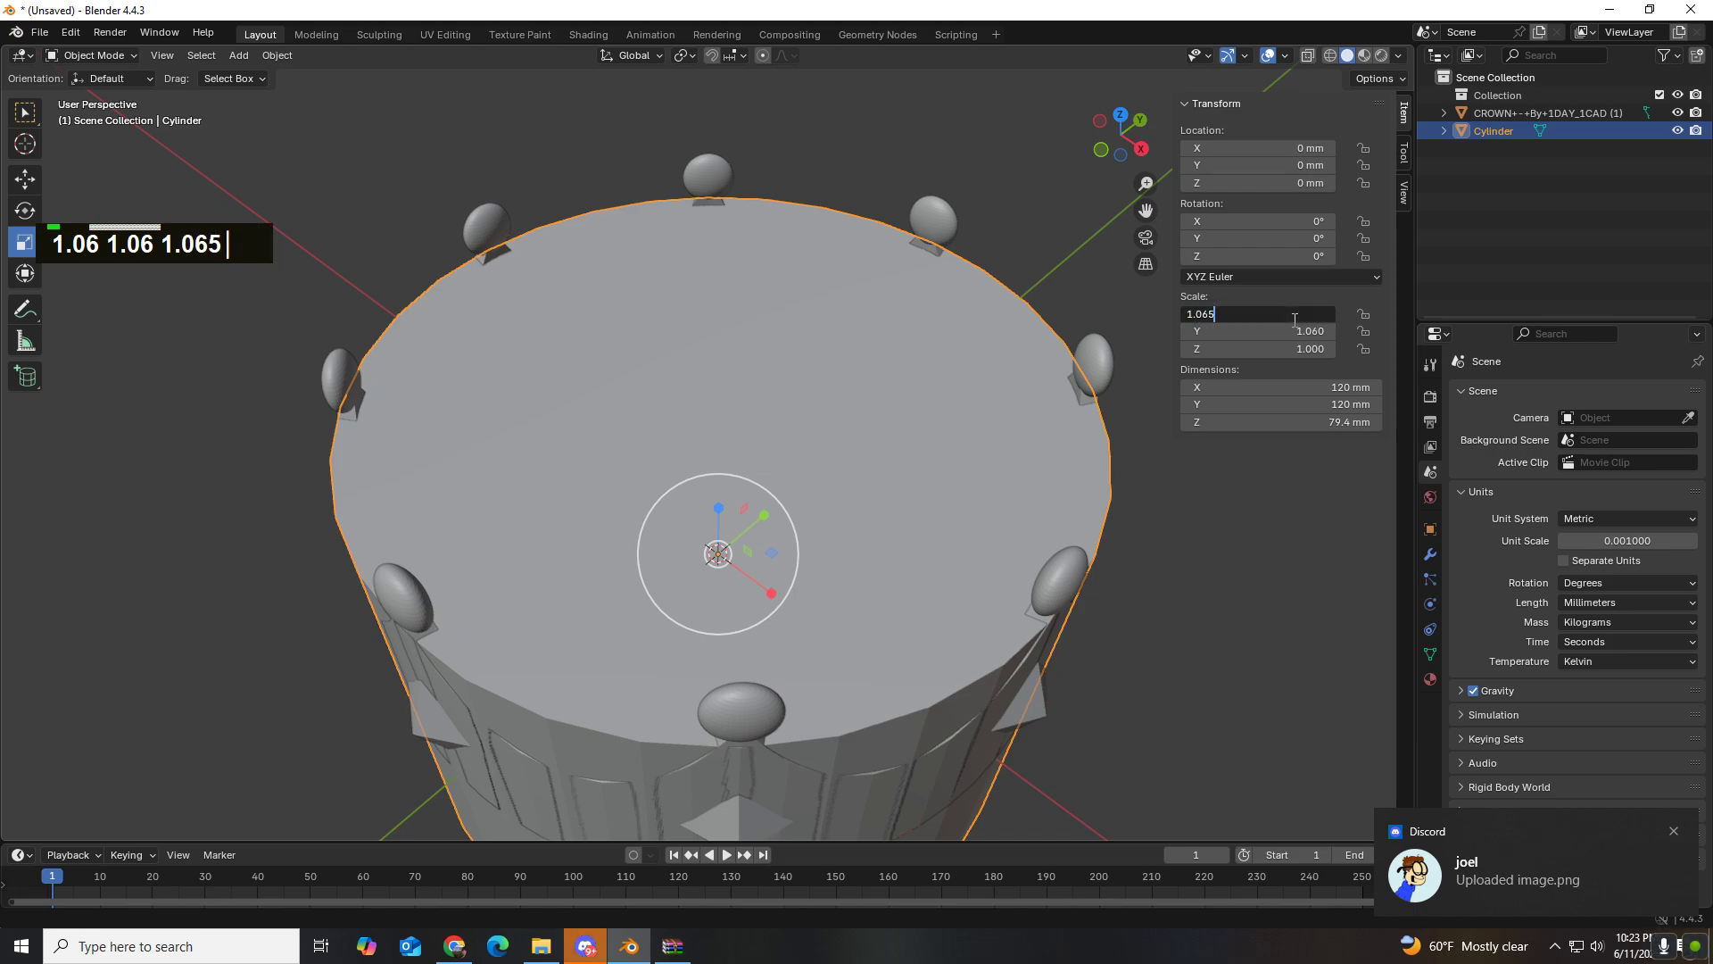
key(Tab)
text(1.065)
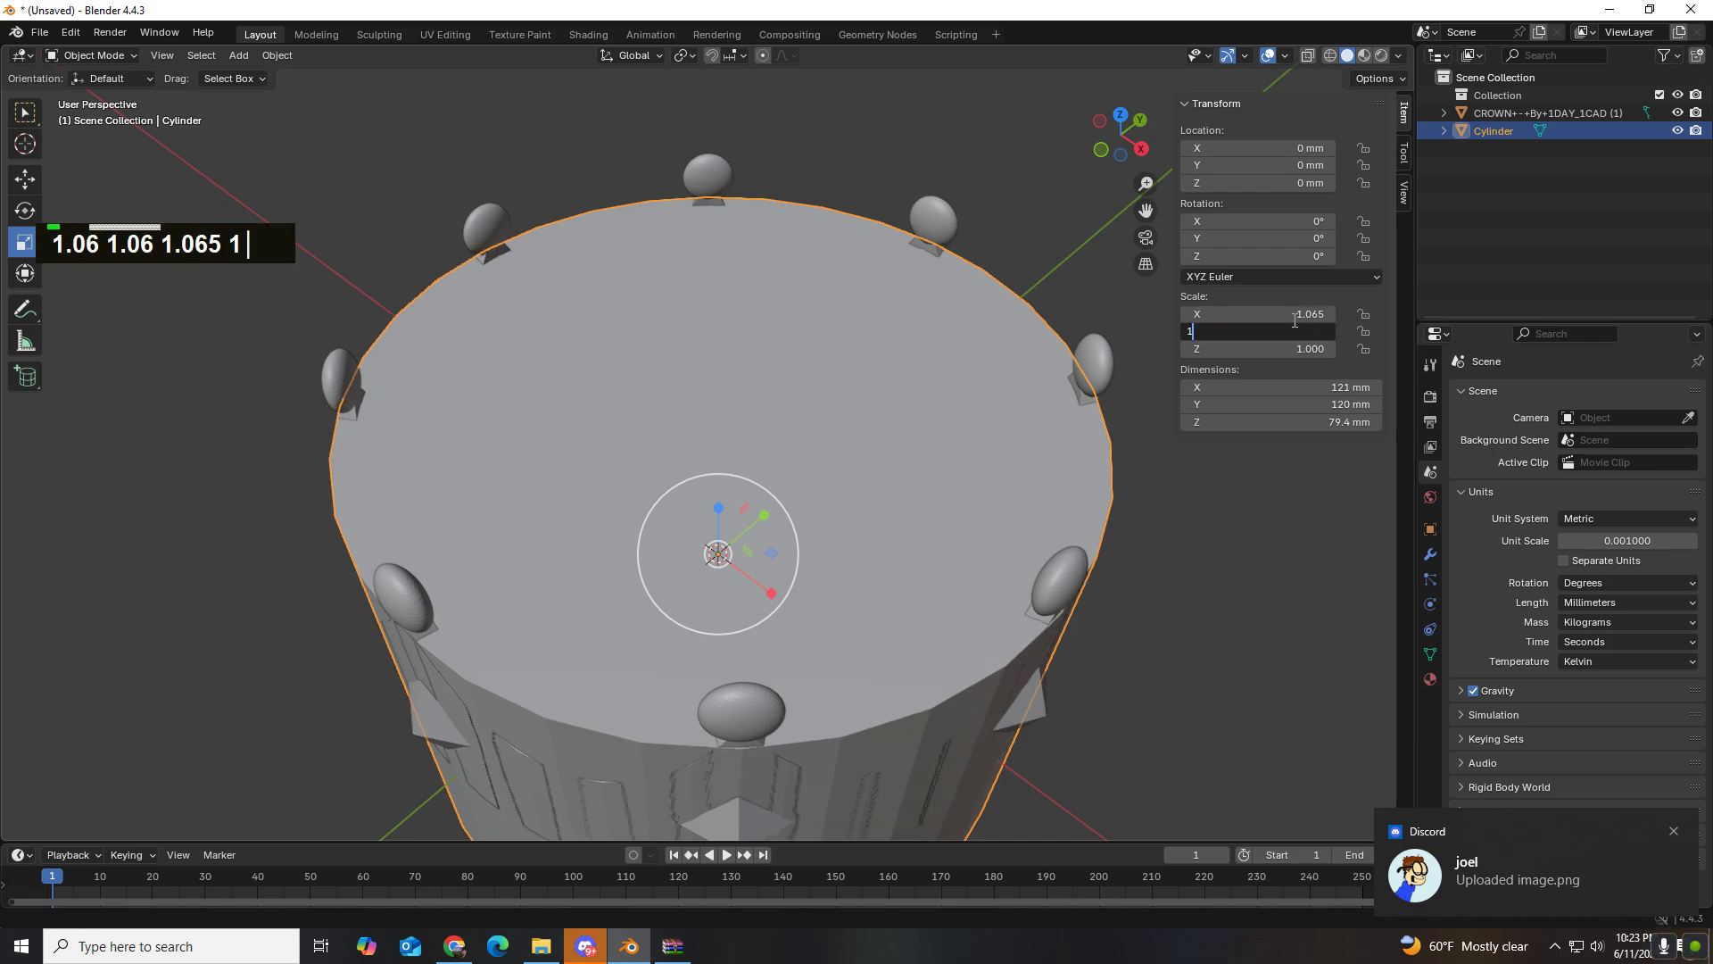
key(Return)
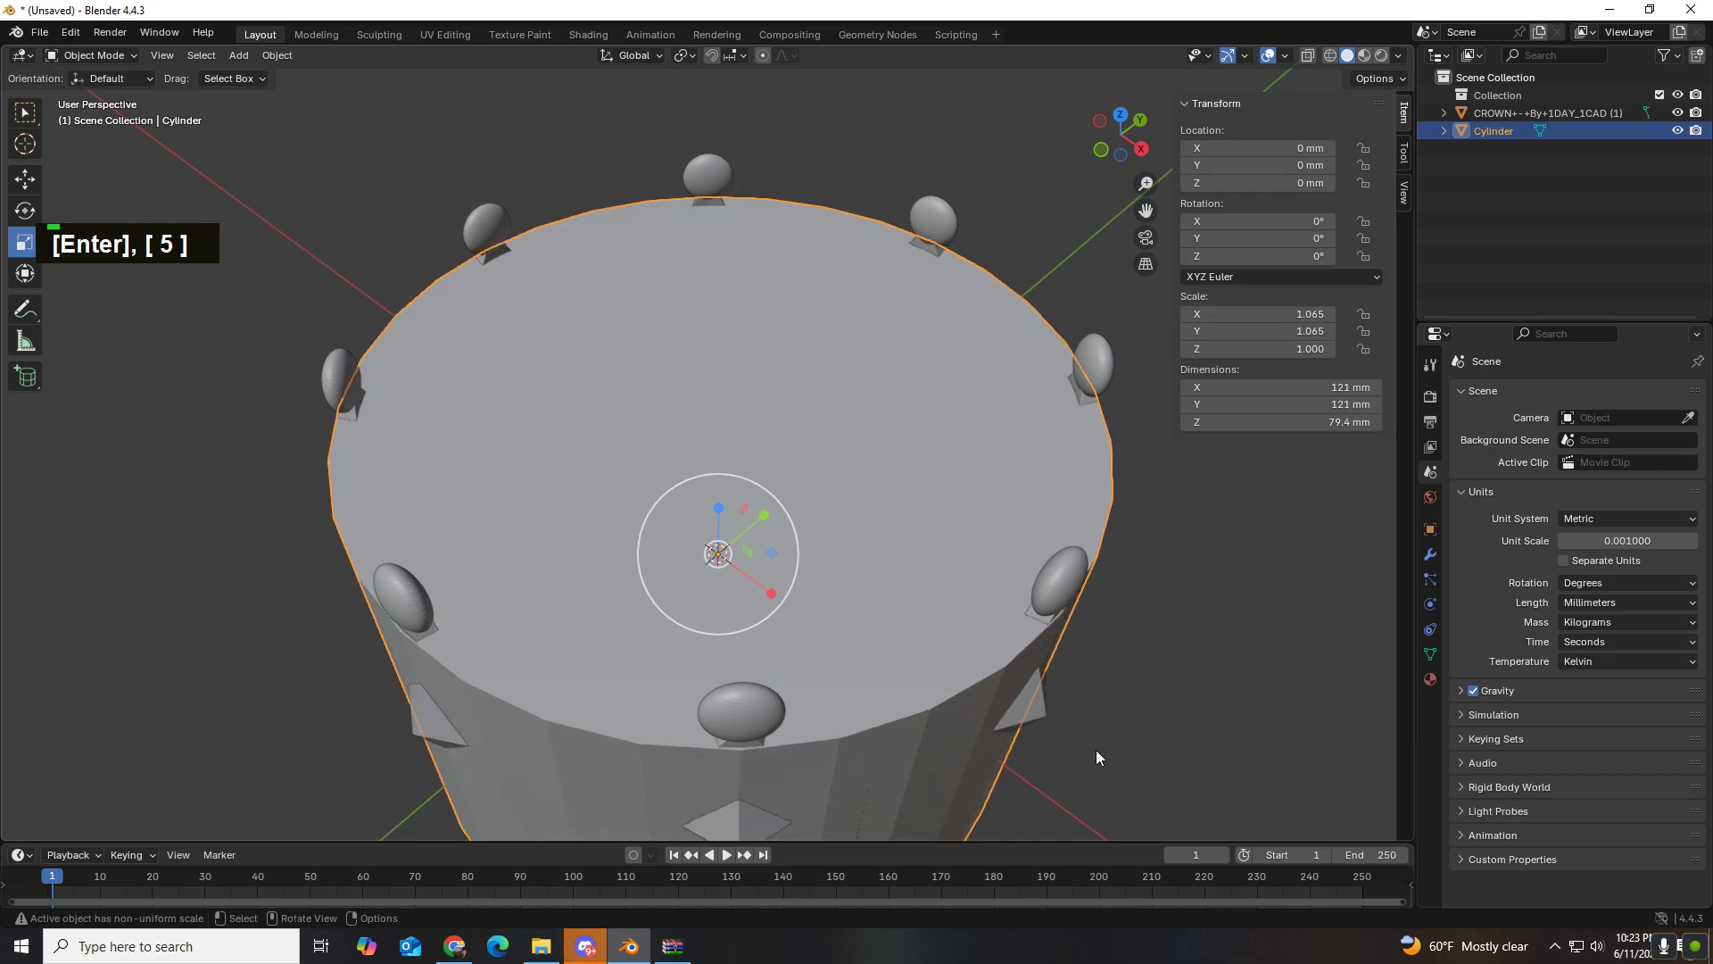
click(1149, 682)
Step: Select the crown and add a Boolean modifier to it
middle_drag(1151, 684, 1265, 657)
scroll(1172, 669, up, 1)
scroll(1097, 678, down, 1)
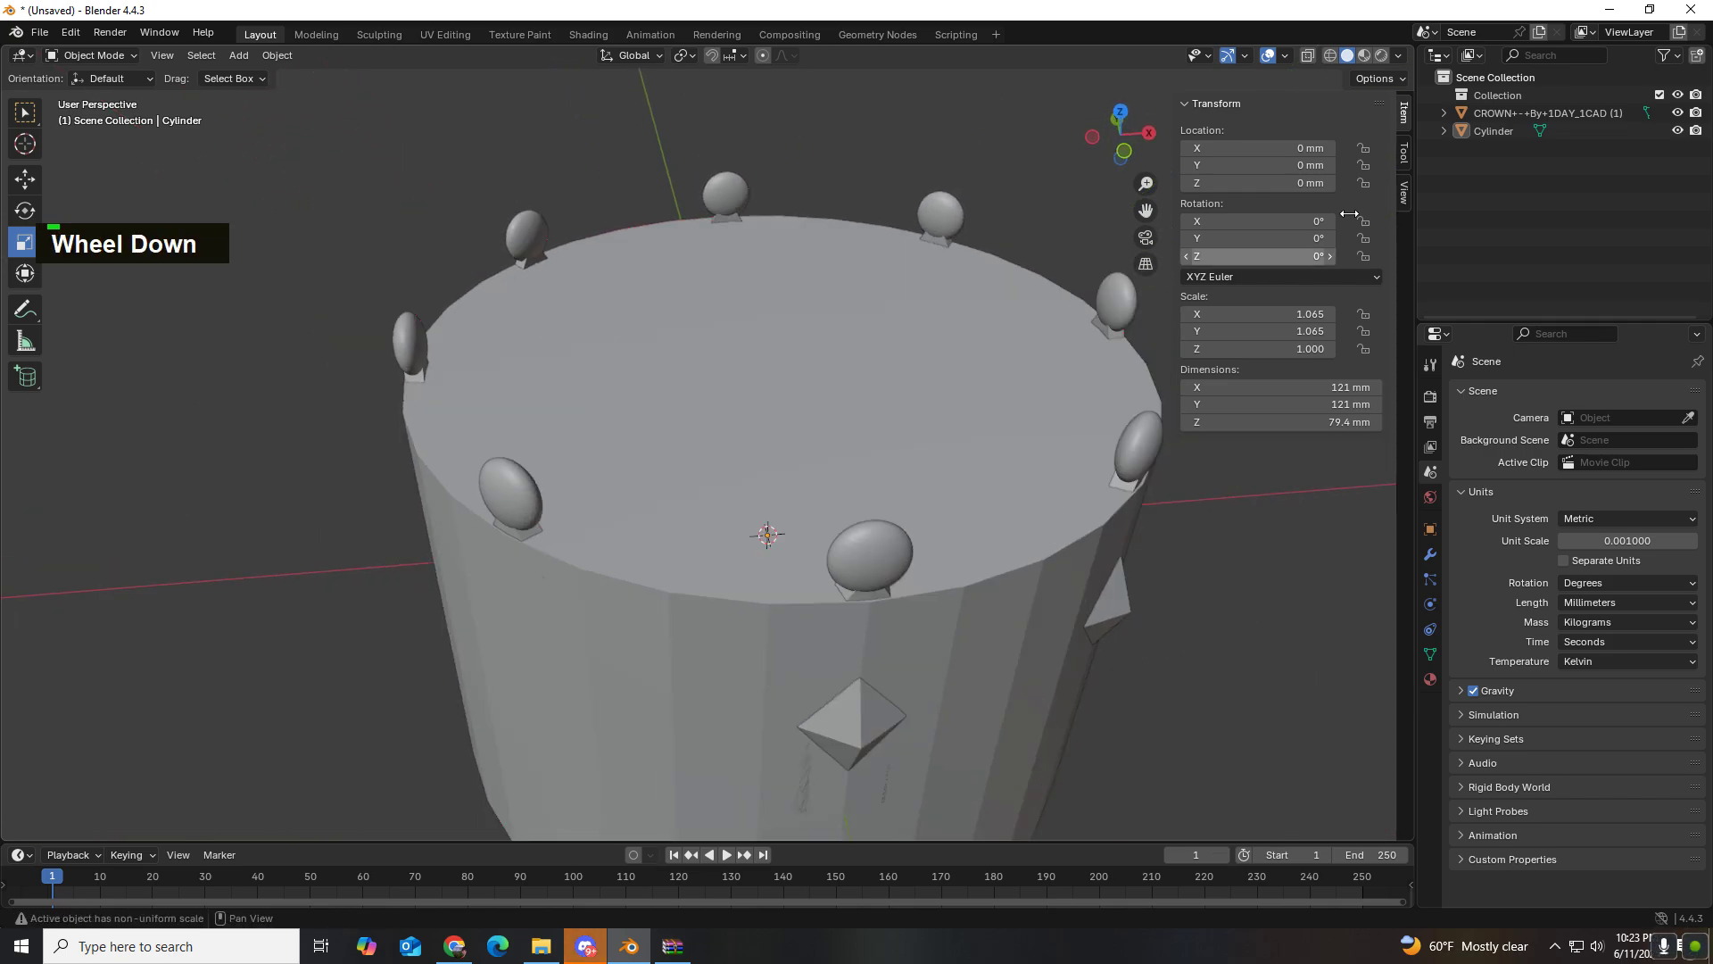
click(1512, 110)
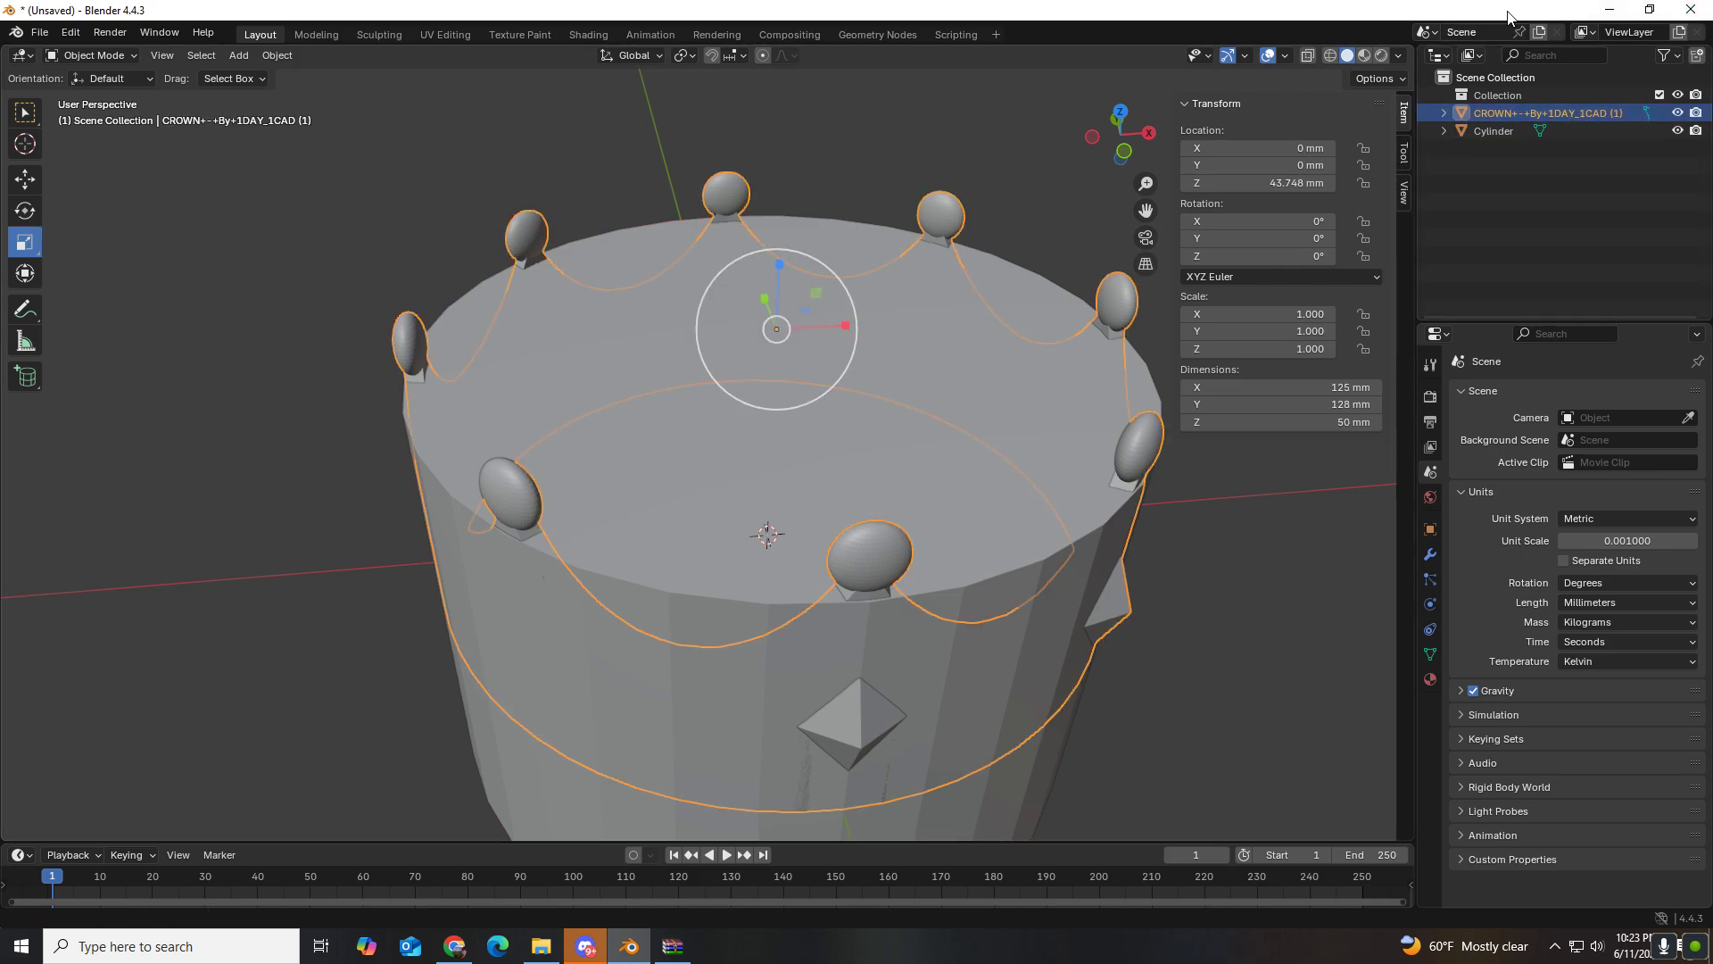
click(945, 180)
double_click(949, 221)
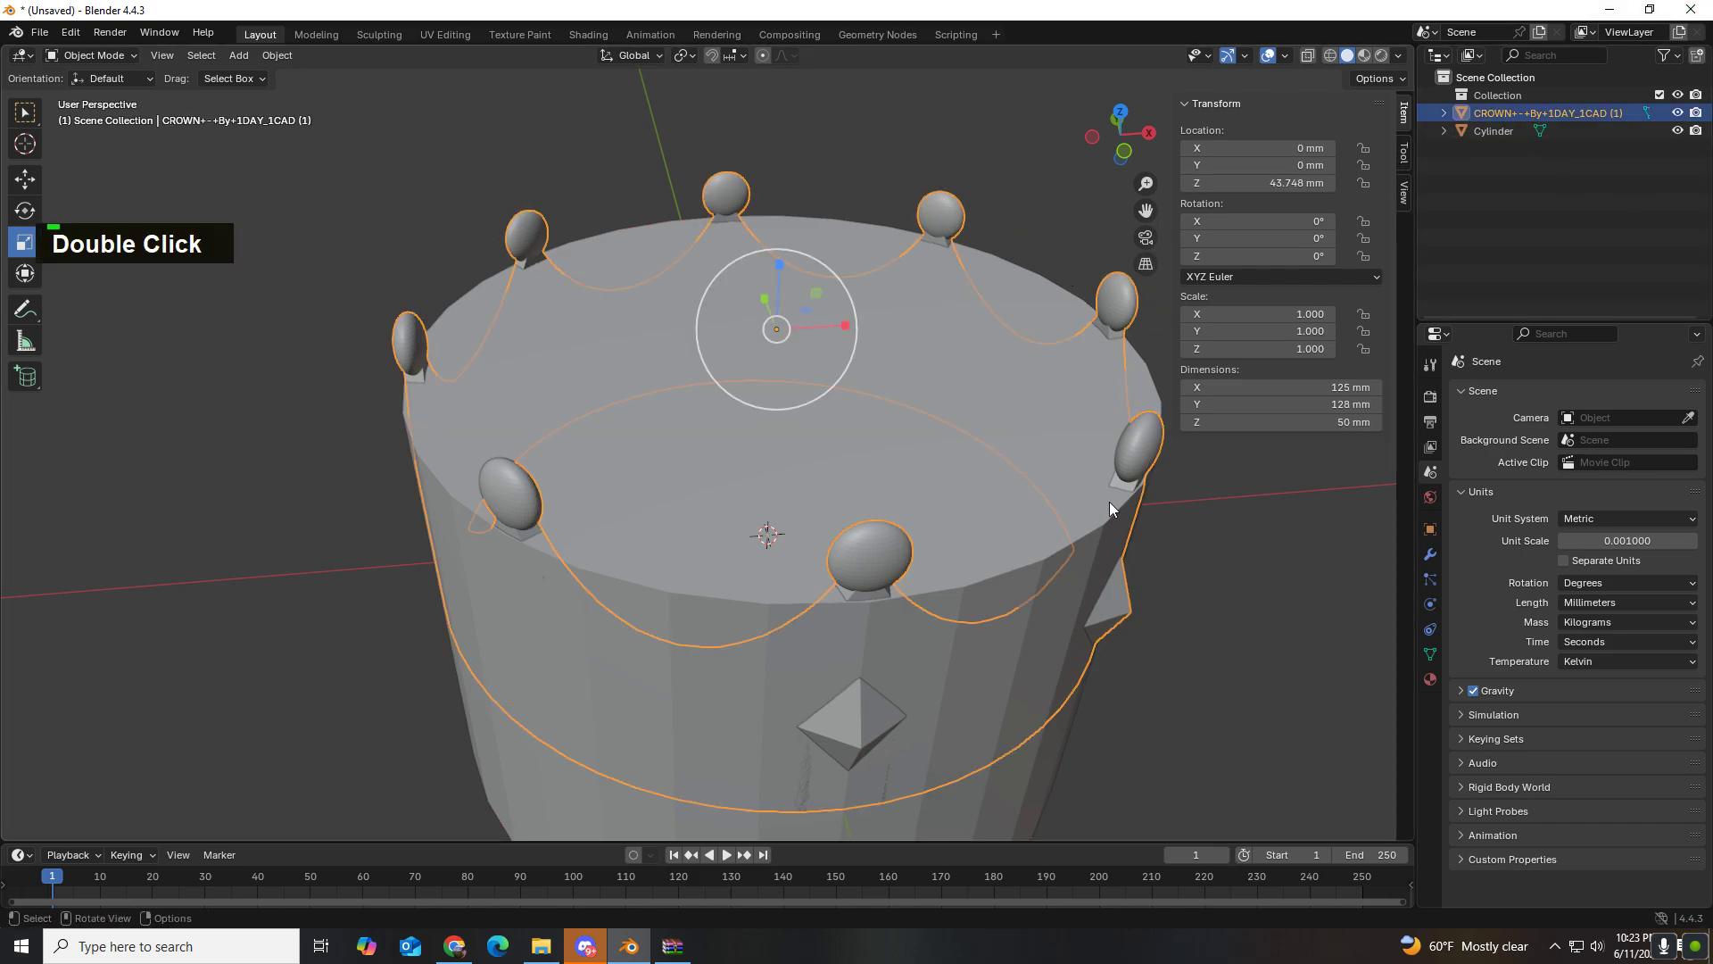
click(1430, 555)
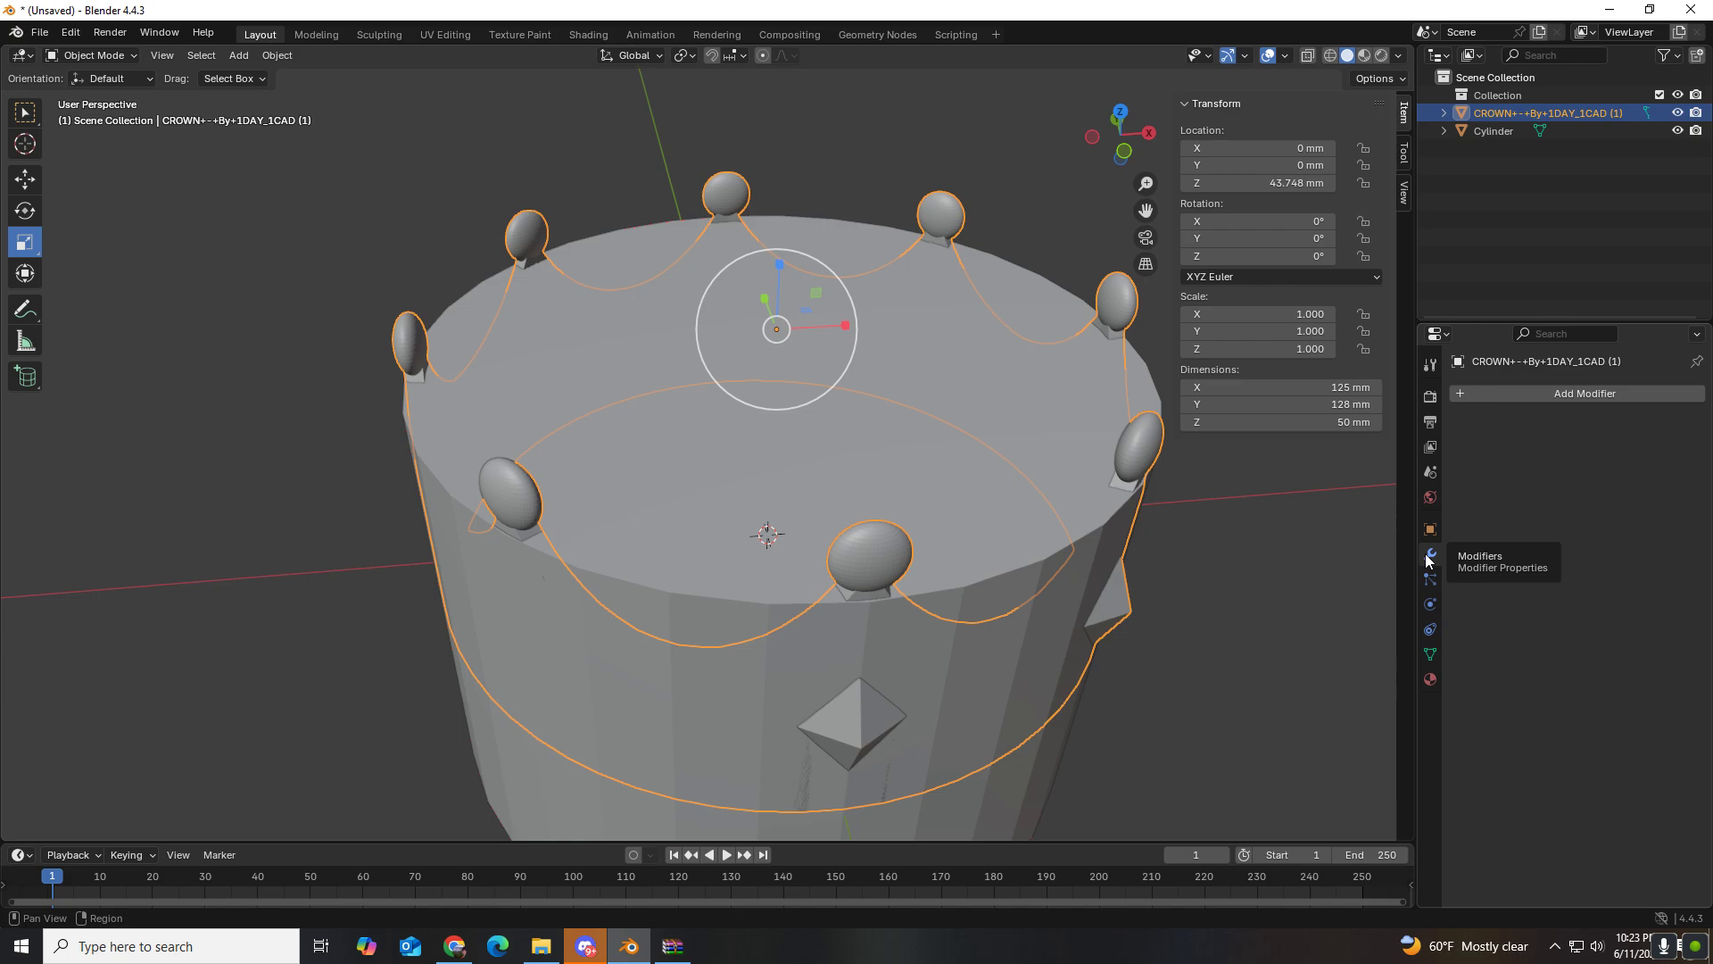
click(1547, 394)
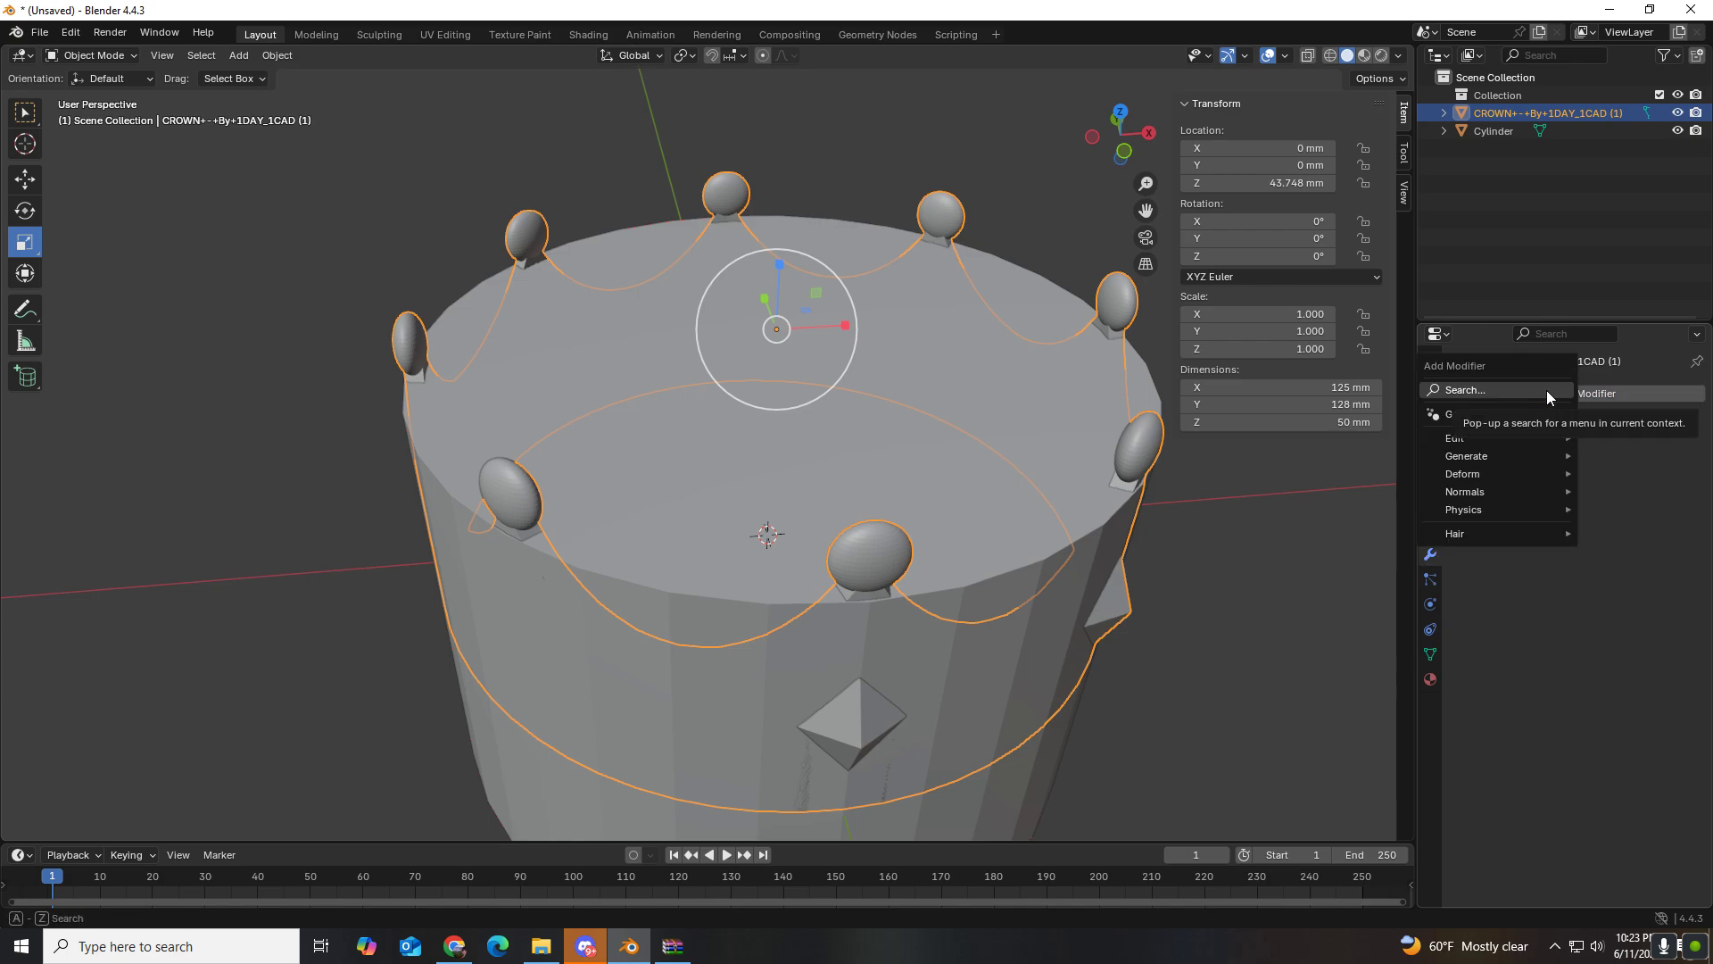
mouse_move(1496, 457)
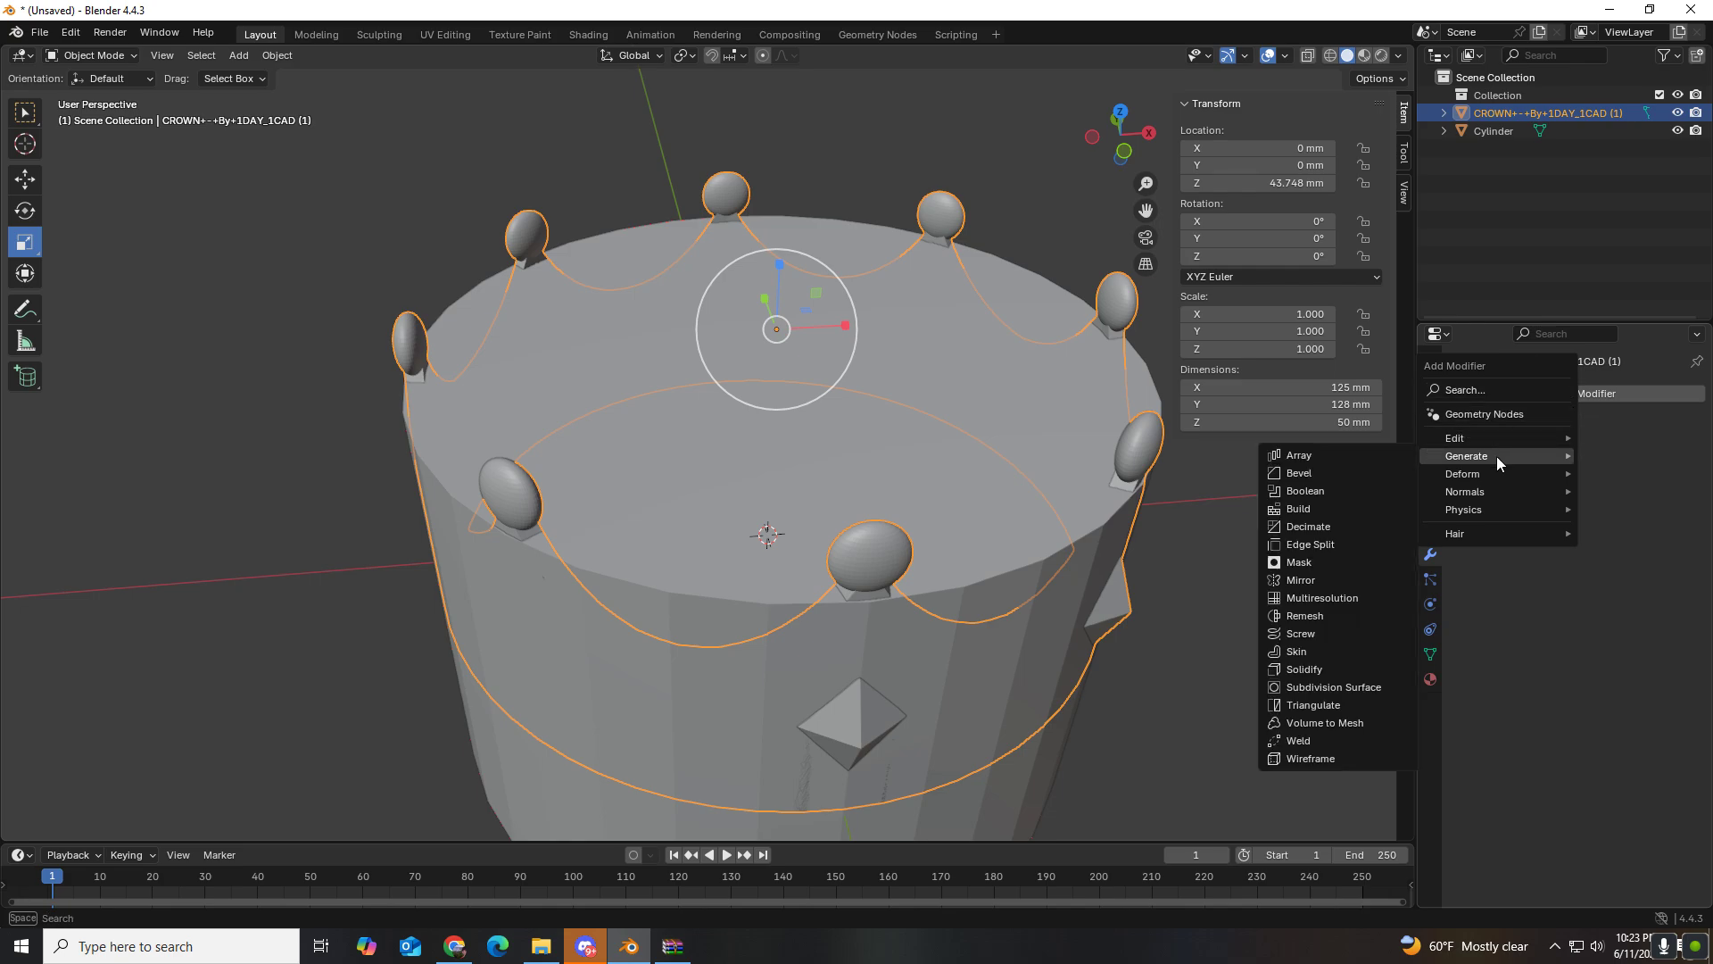
click(1365, 493)
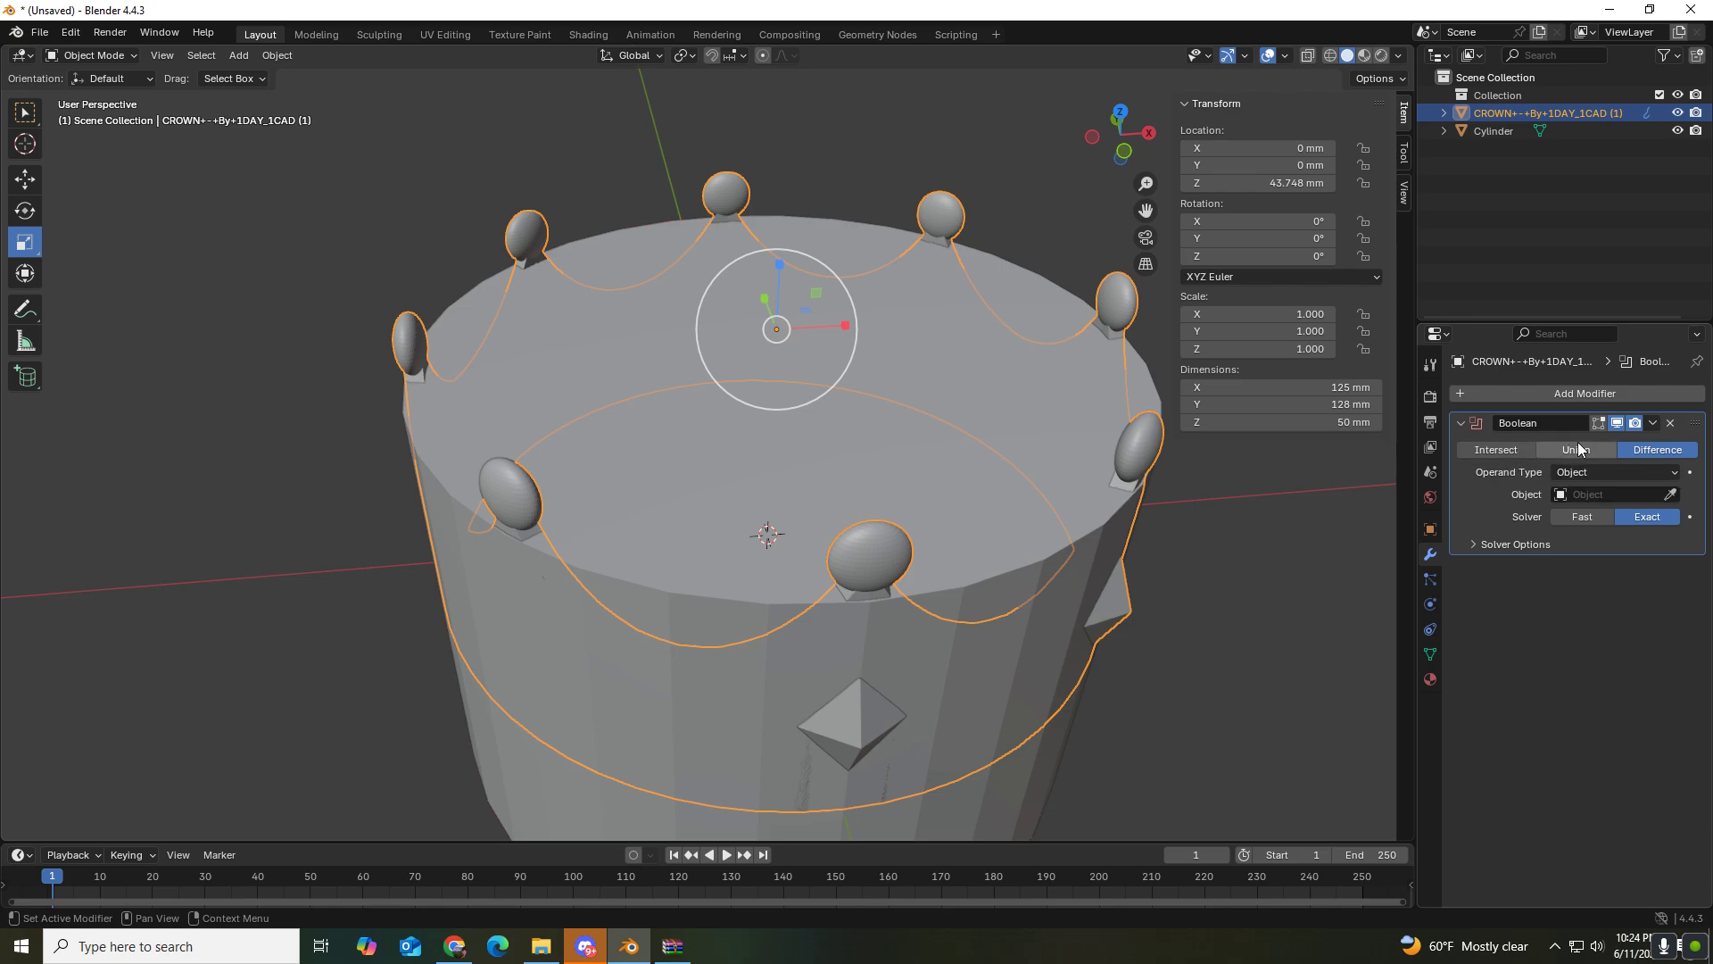
Step: Raise the cylinder about 15.9 mm along Z so it extends above the crown's tips
scroll(1282, 608, down, 2)
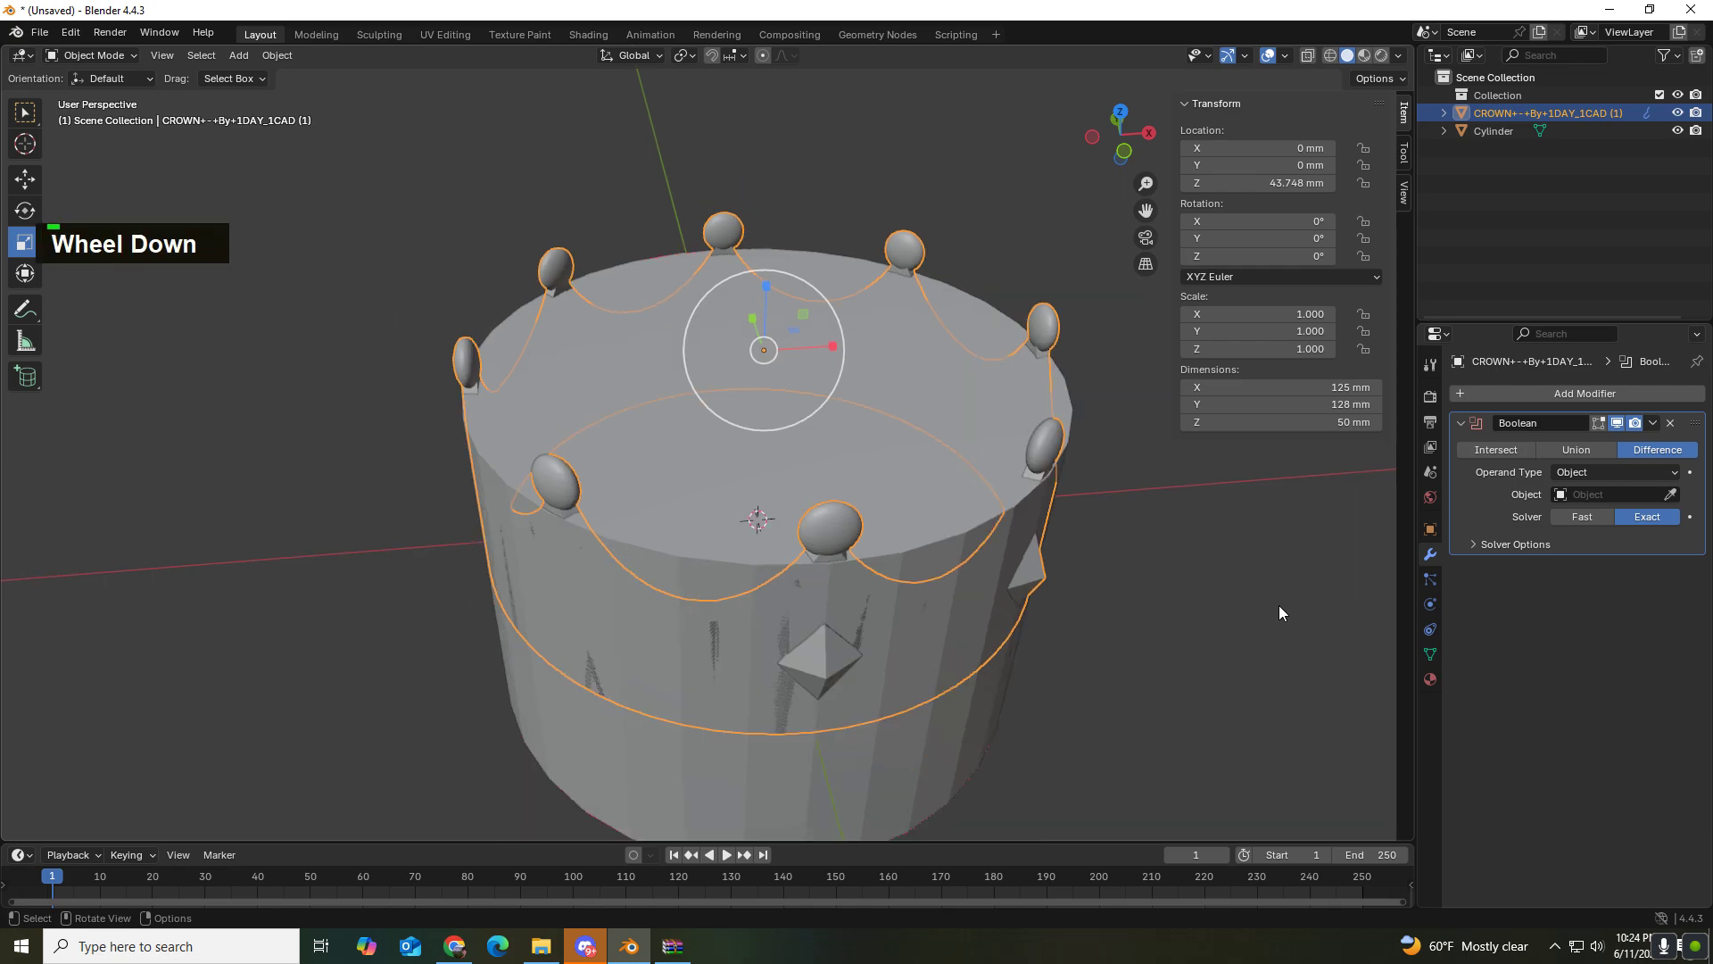
mouse_move(1278, 605)
middle_down()
mouse_move(1267, 557)
mouse_move(1320, 532)
mouse_move(1293, 533)
mouse_move(1286, 572)
middle_up()
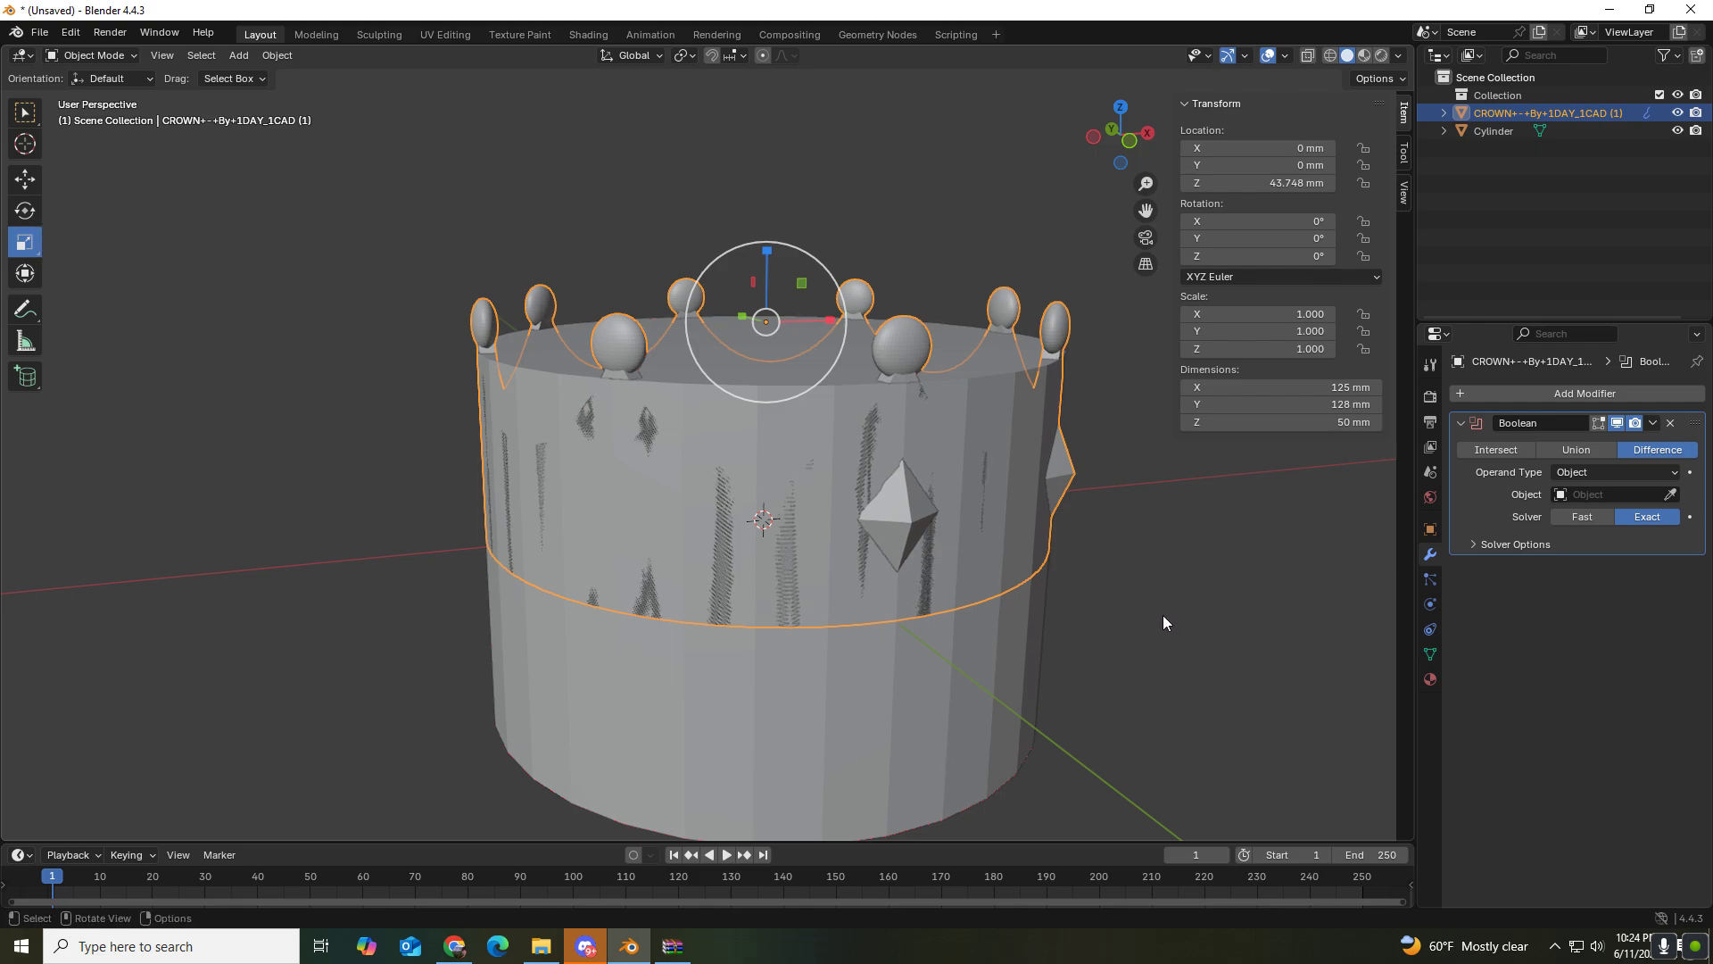
double_click(834, 696)
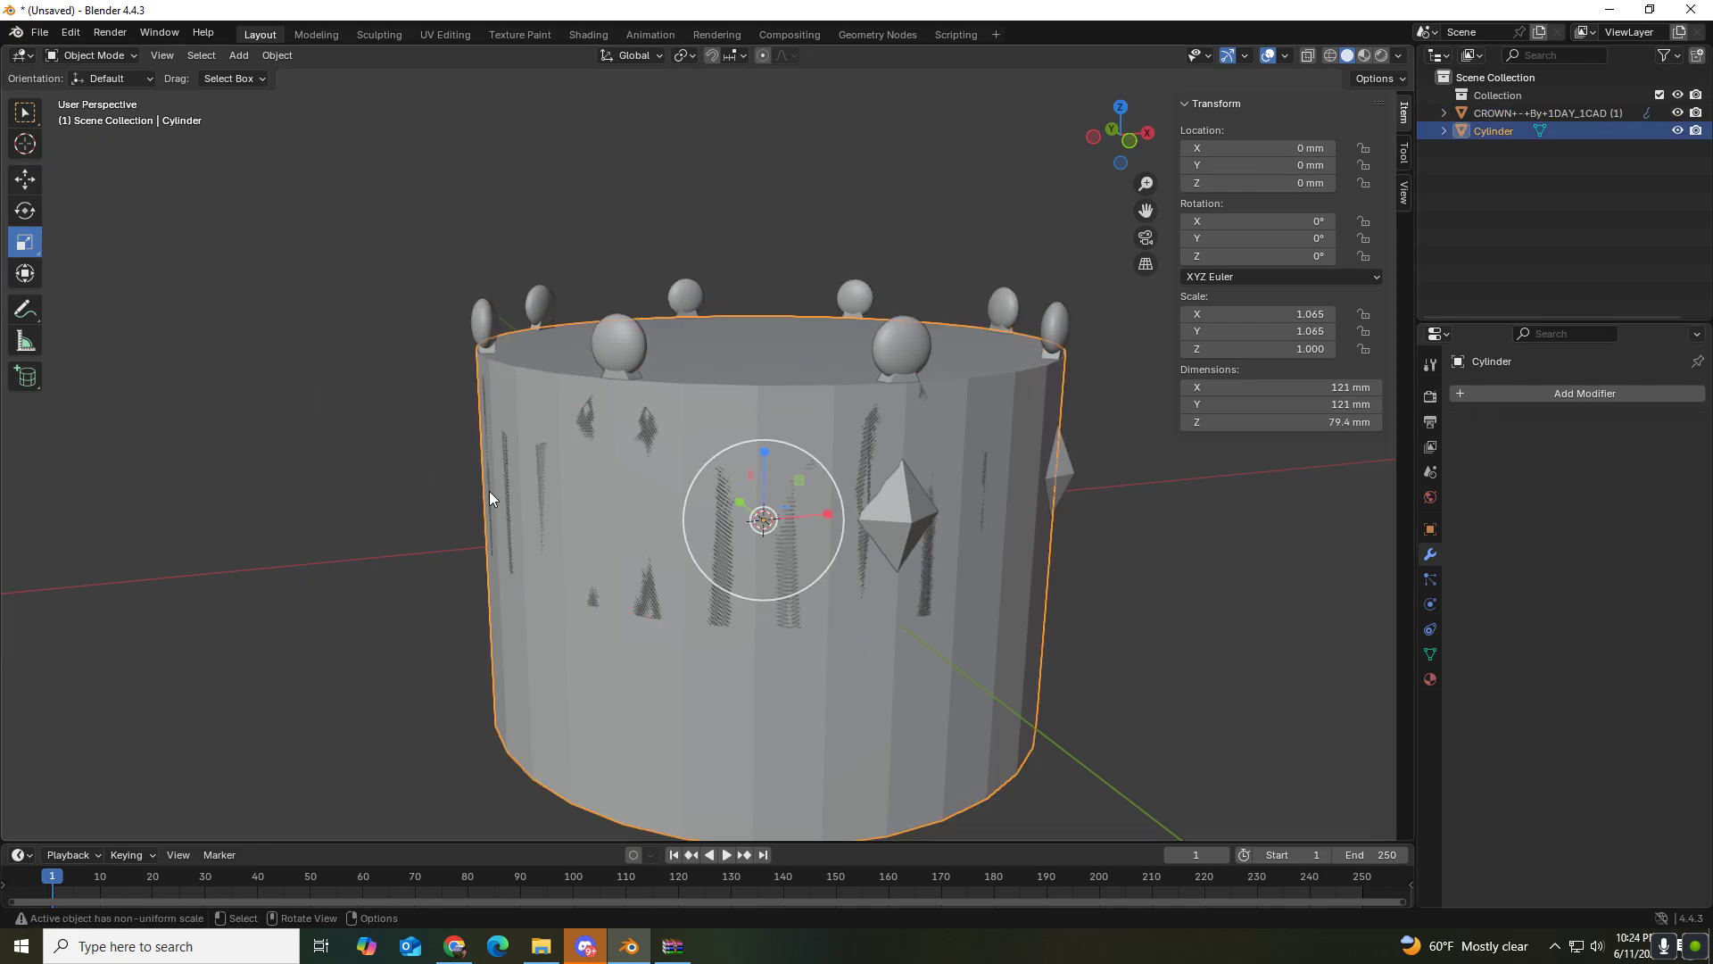
middle_drag(1103, 584, 1100, 585)
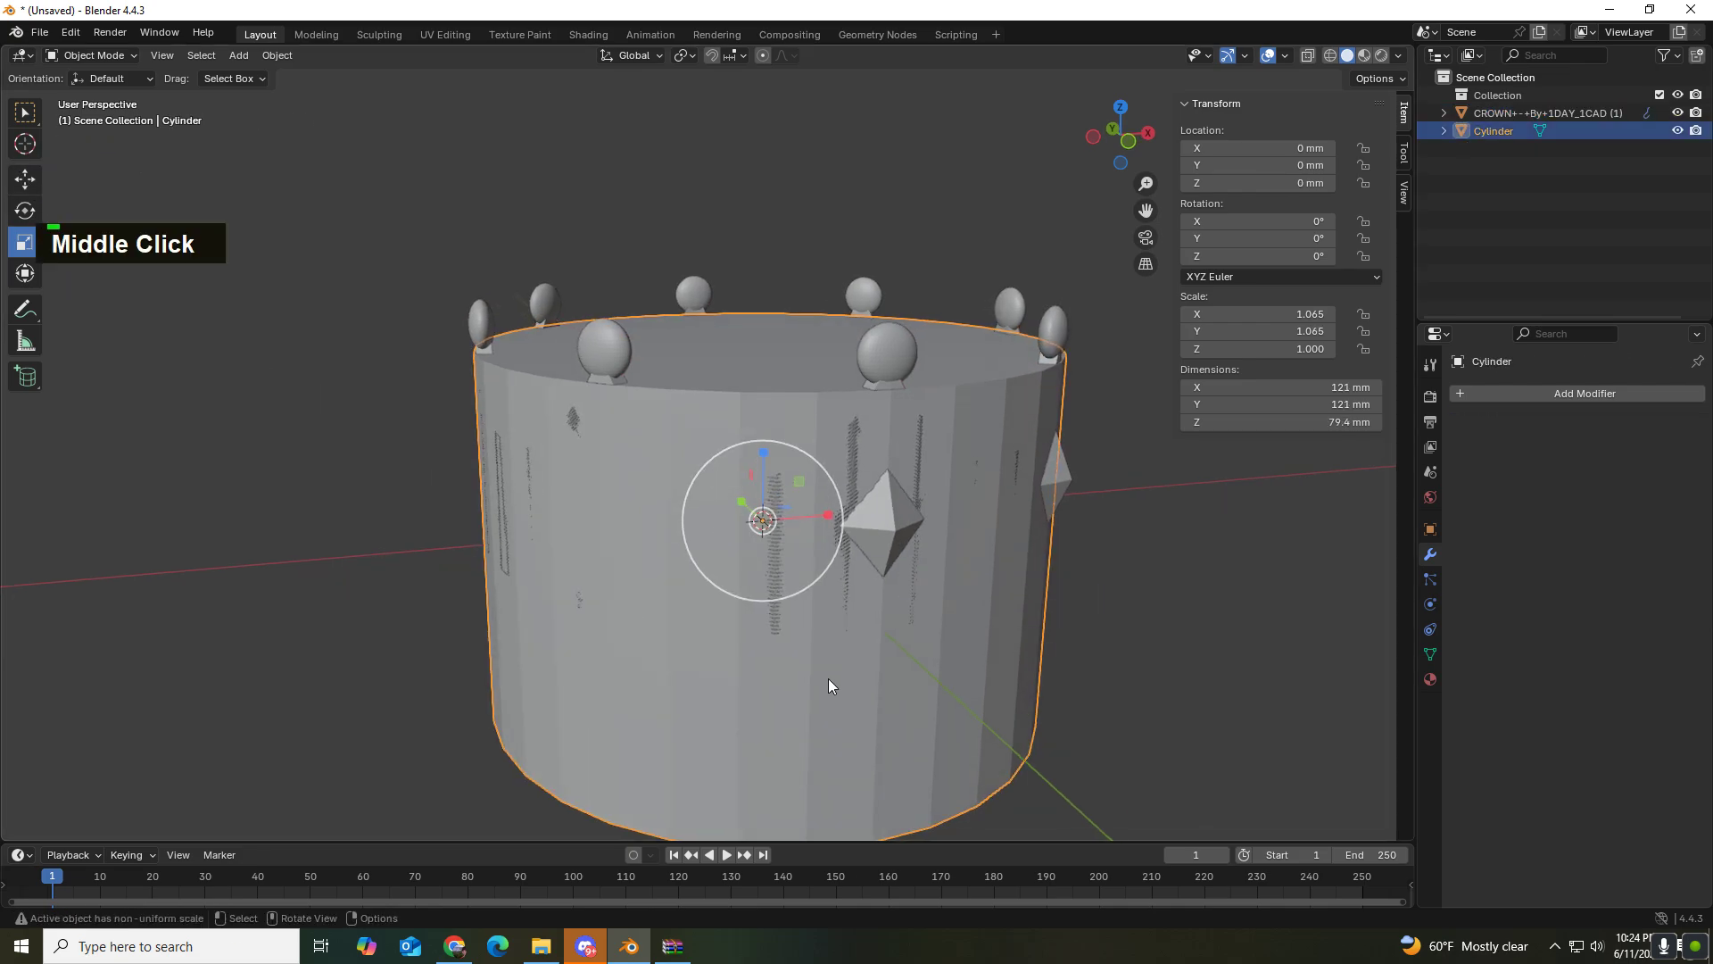
click(24, 178)
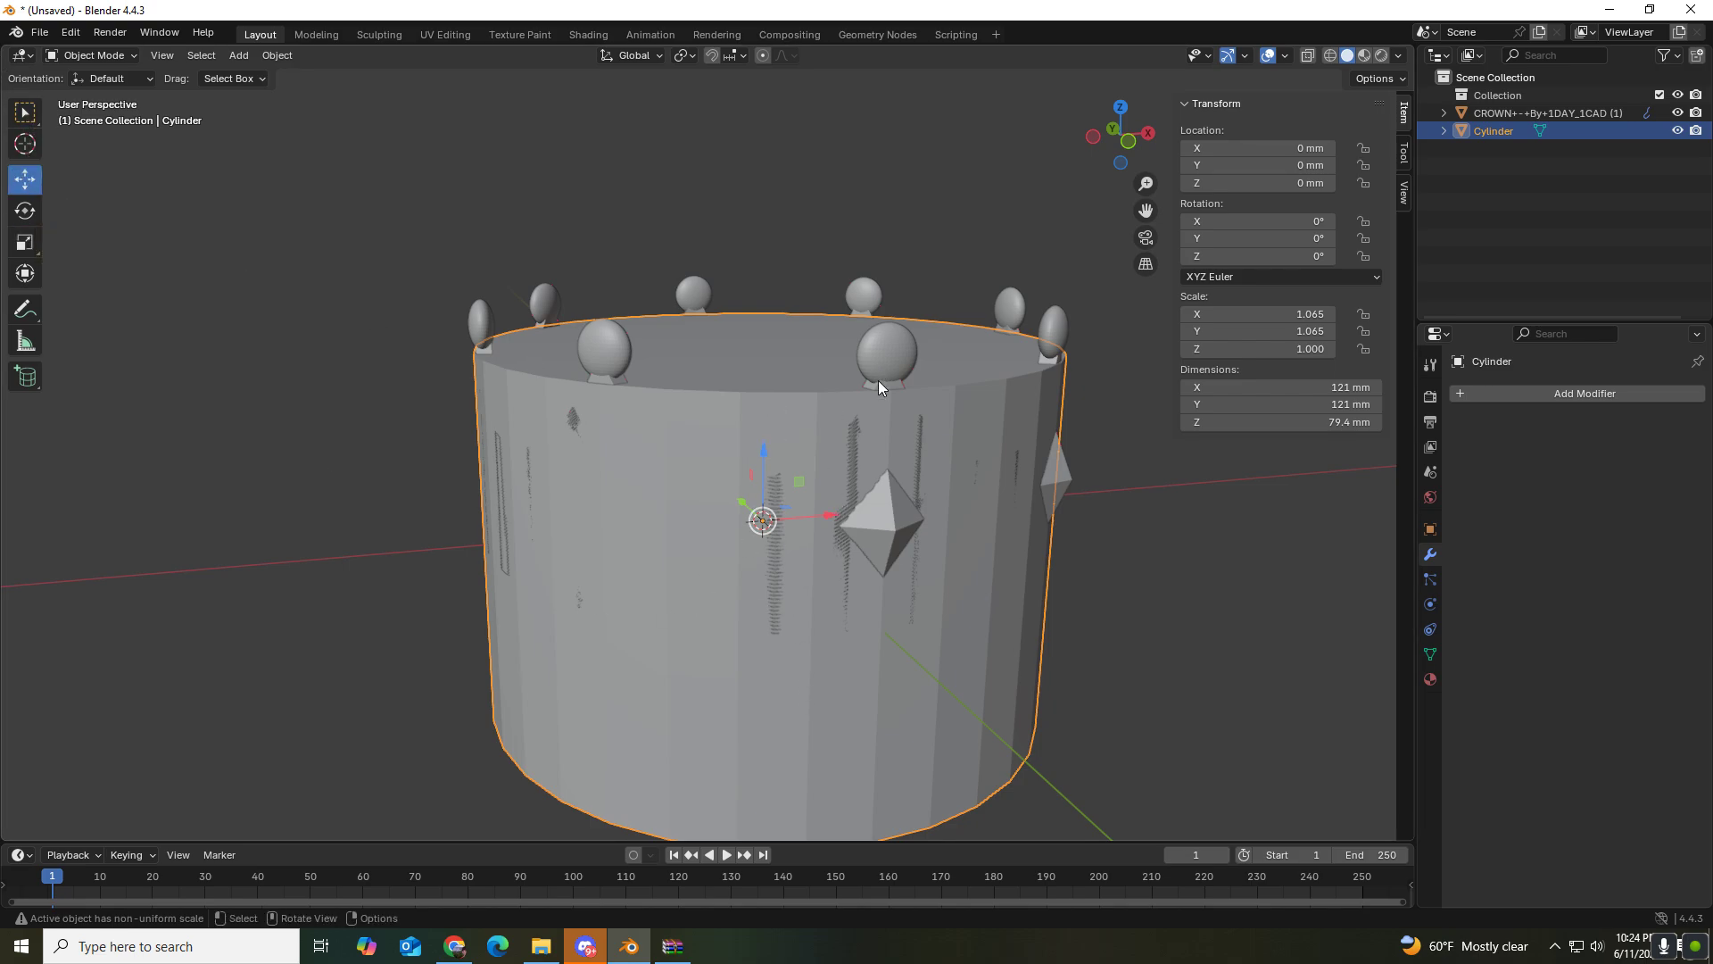
drag(769, 458, 656, 393)
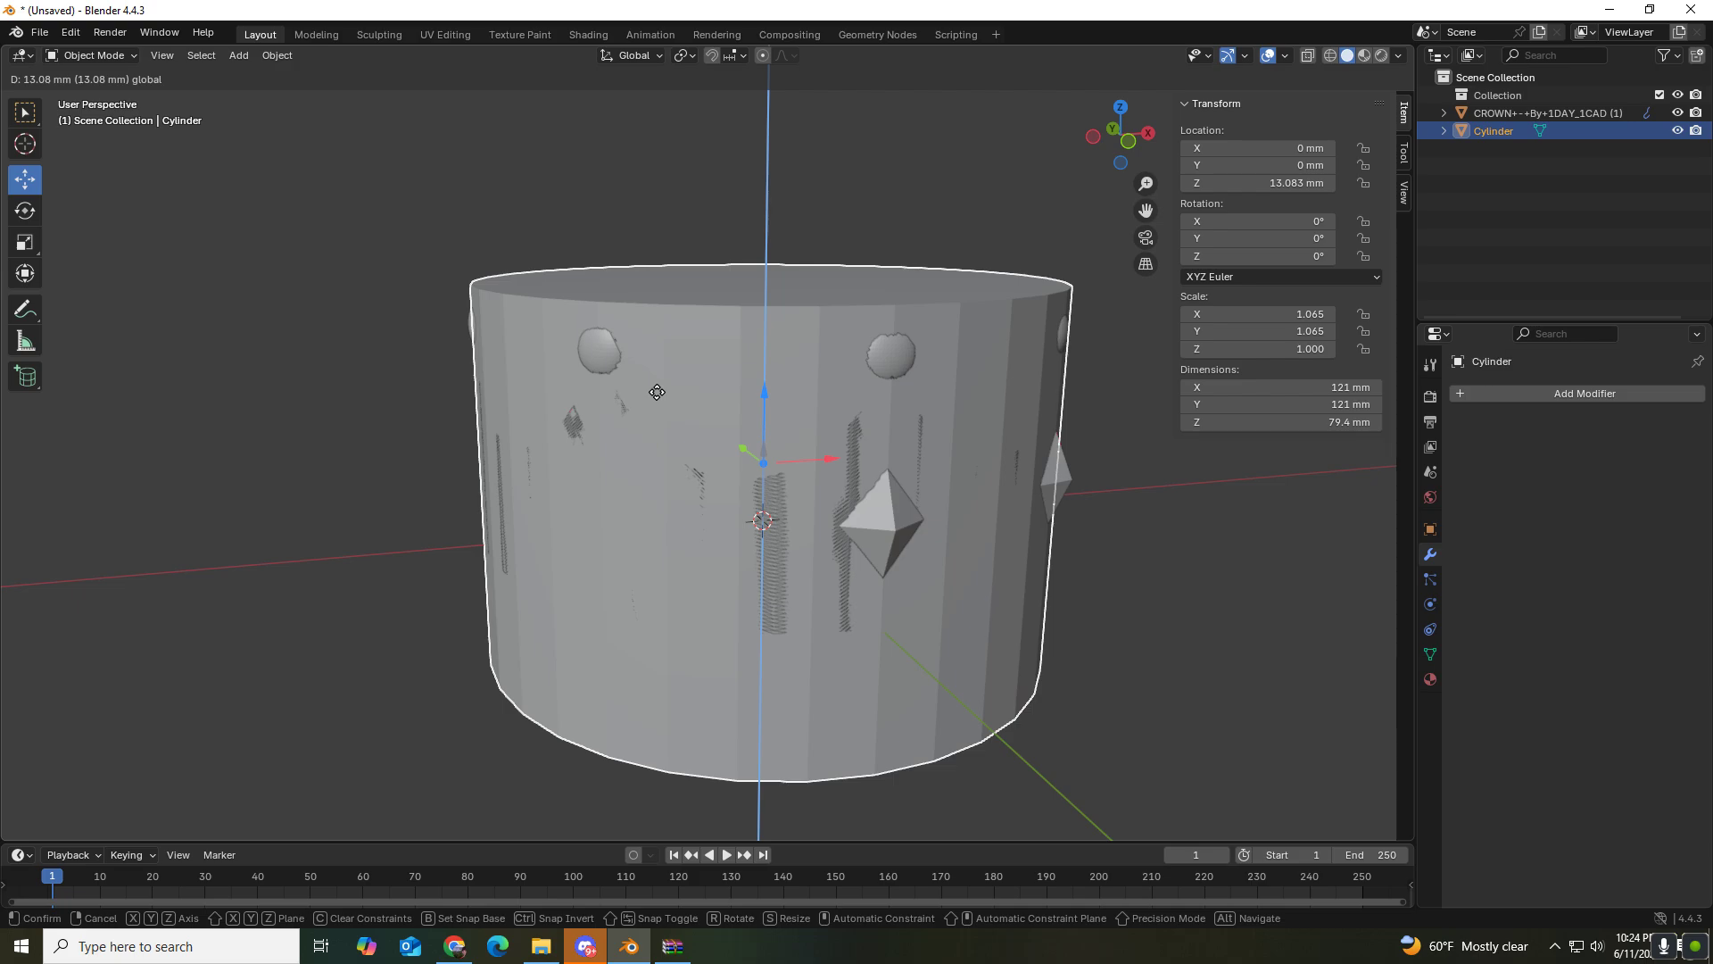
mouse_move(657, 392)
mouse_down()
mouse_move(647, 607)
mouse_move(653, 379)
mouse_up()
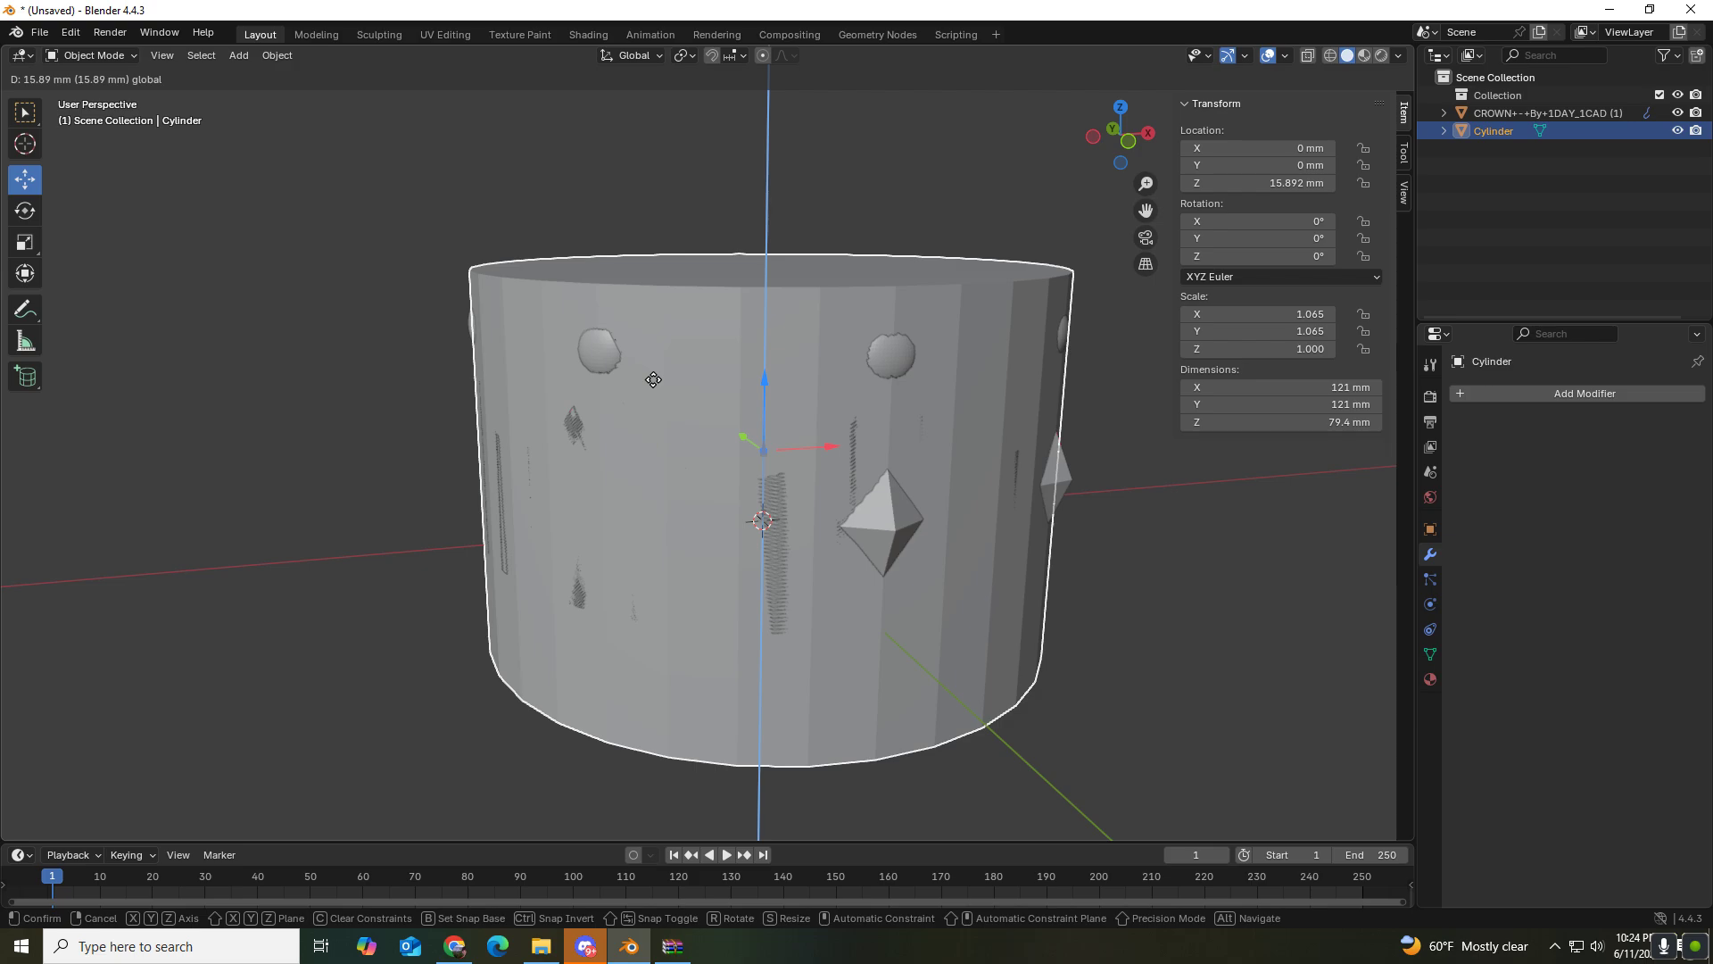
drag(654, 381, 654, 381)
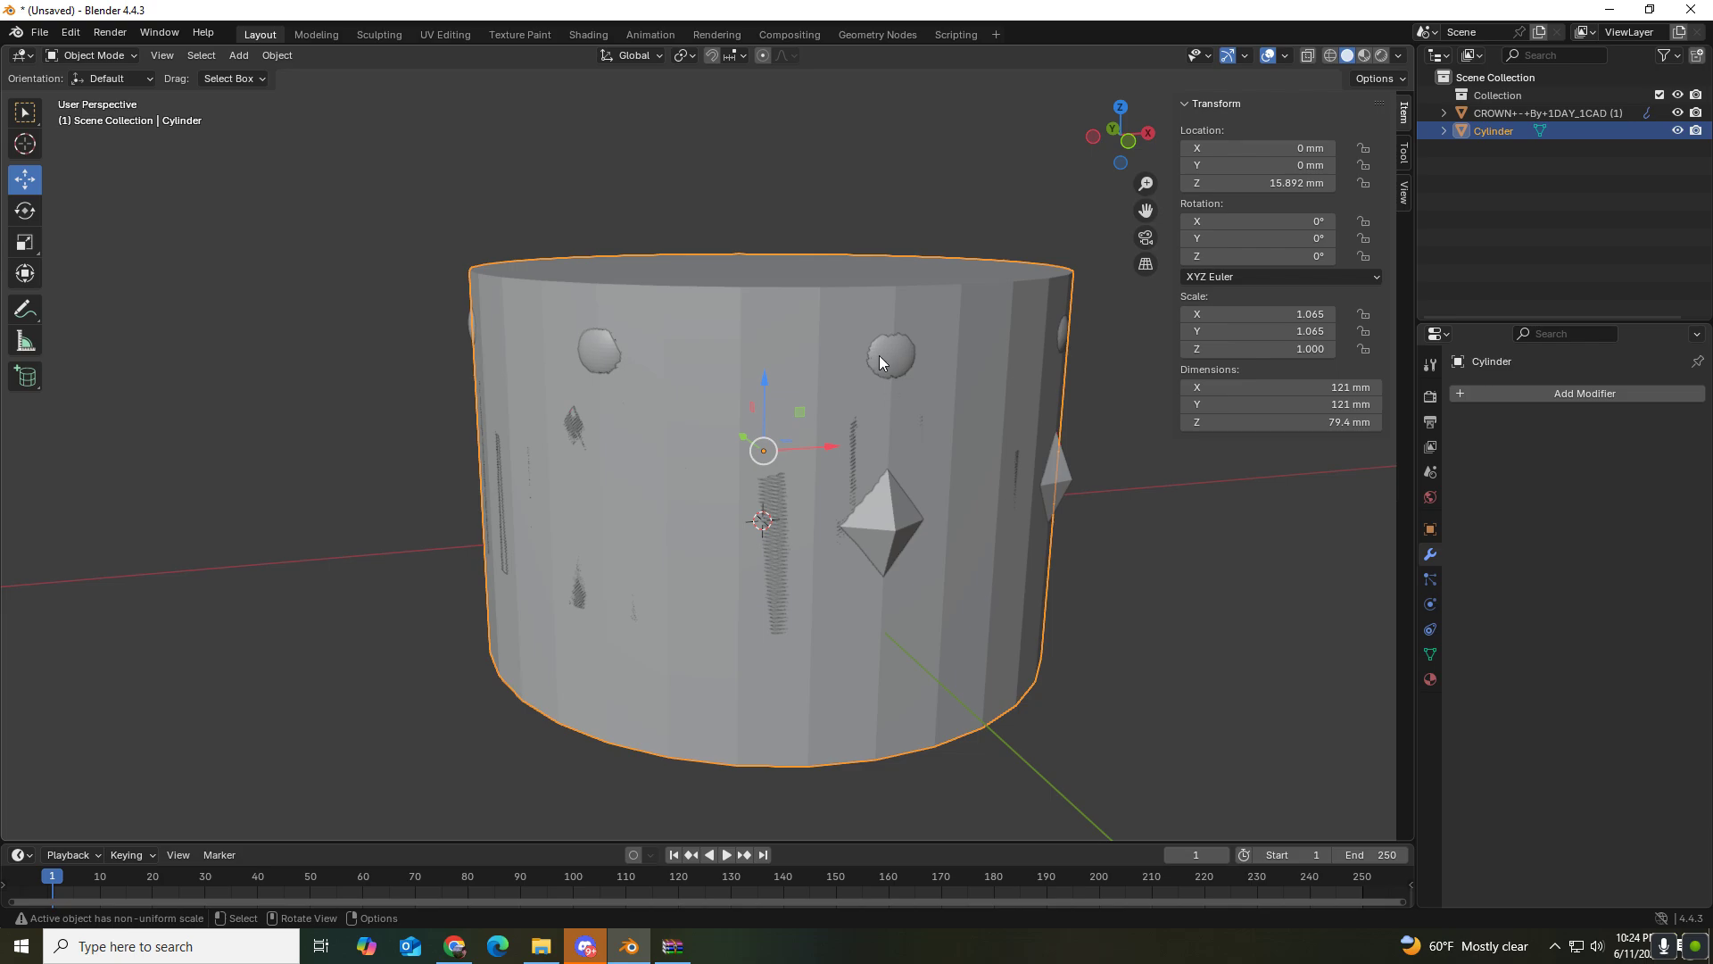
Step: Set the crown's Boolean modifier to Intersect with the cylinder as its object
click(1067, 482)
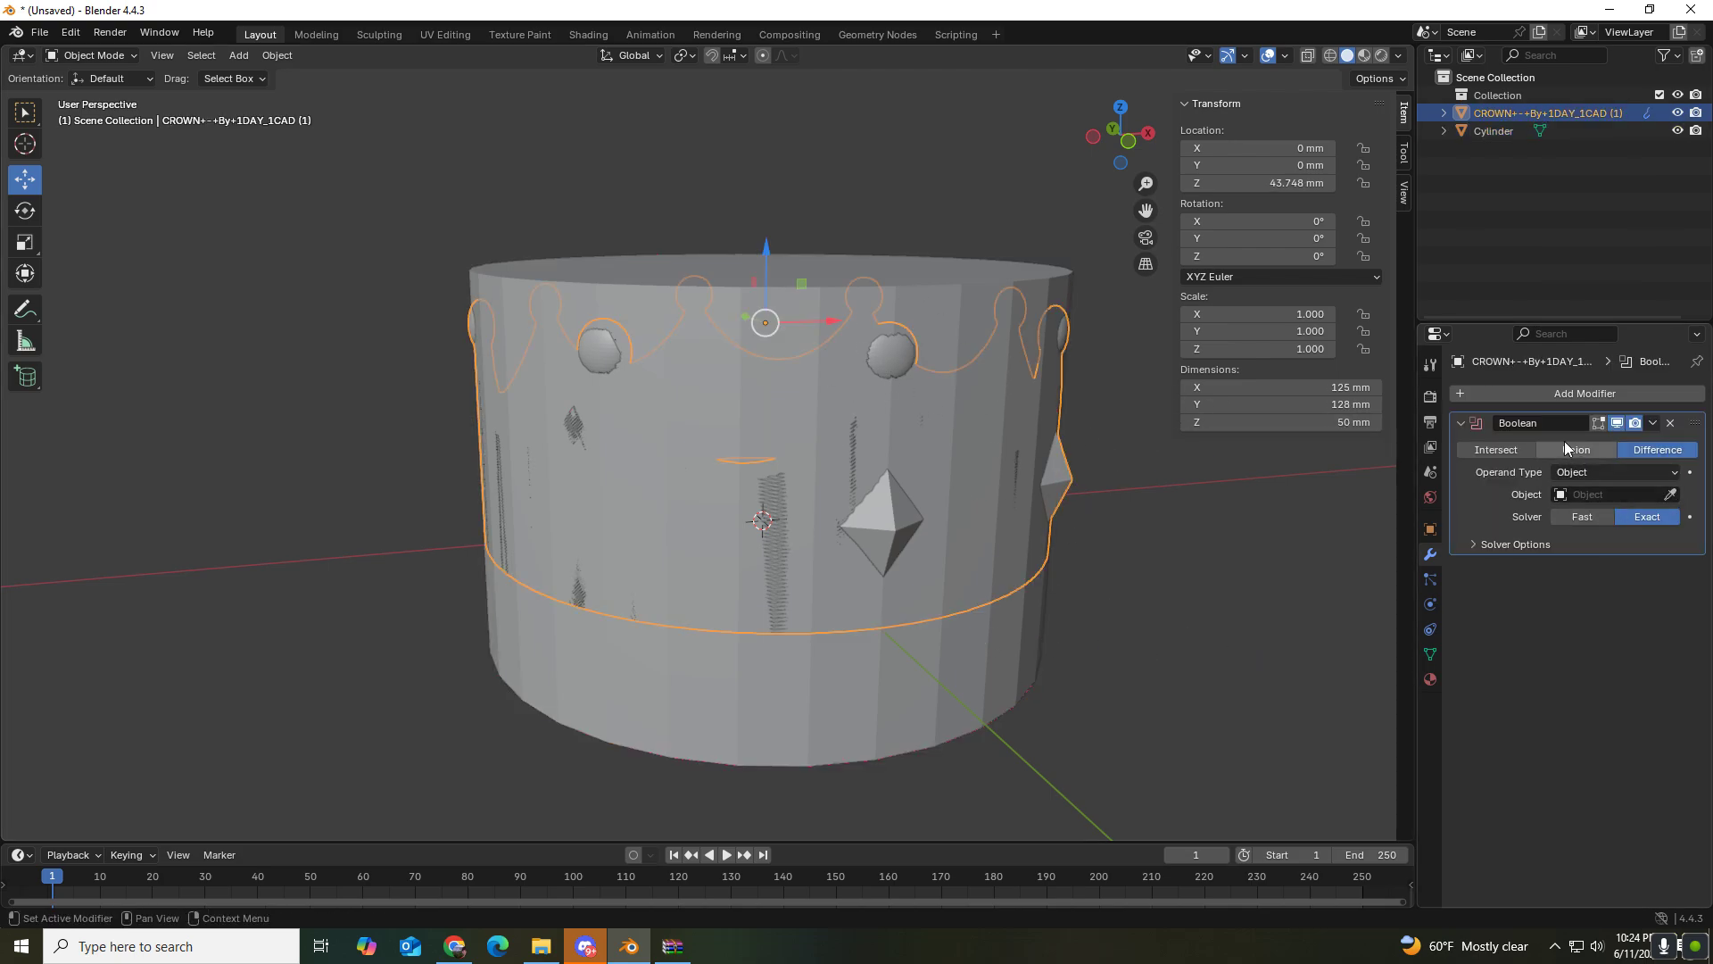
click(1503, 455)
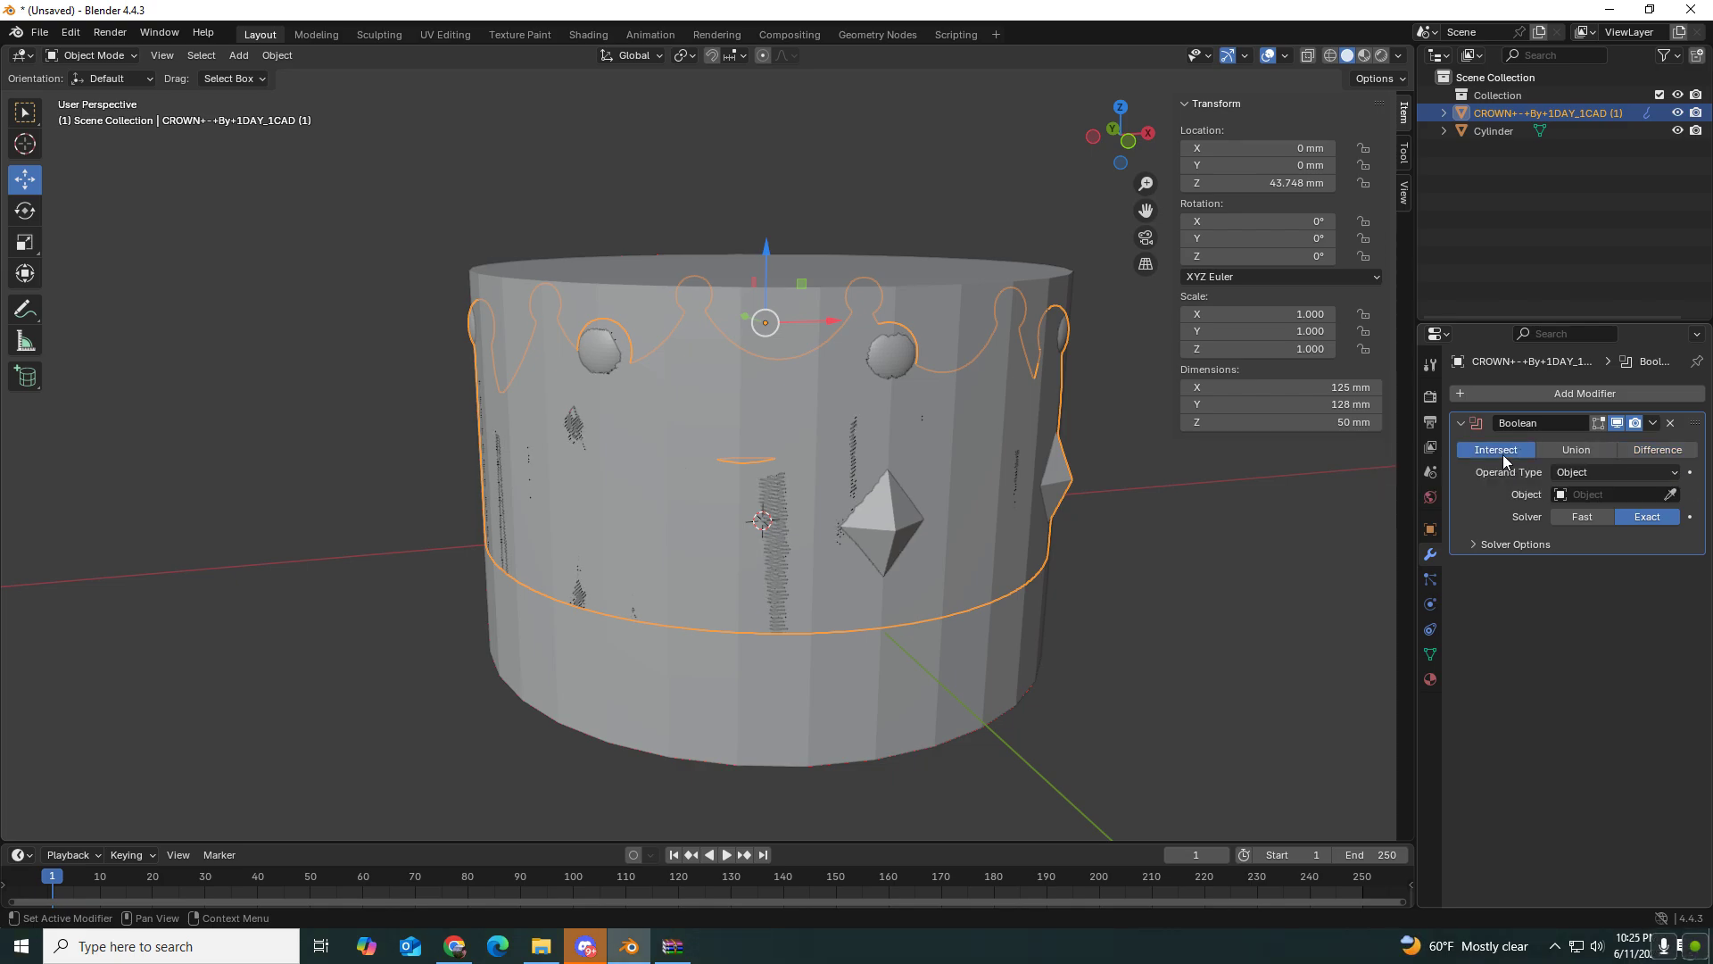
click(1672, 494)
click(993, 682)
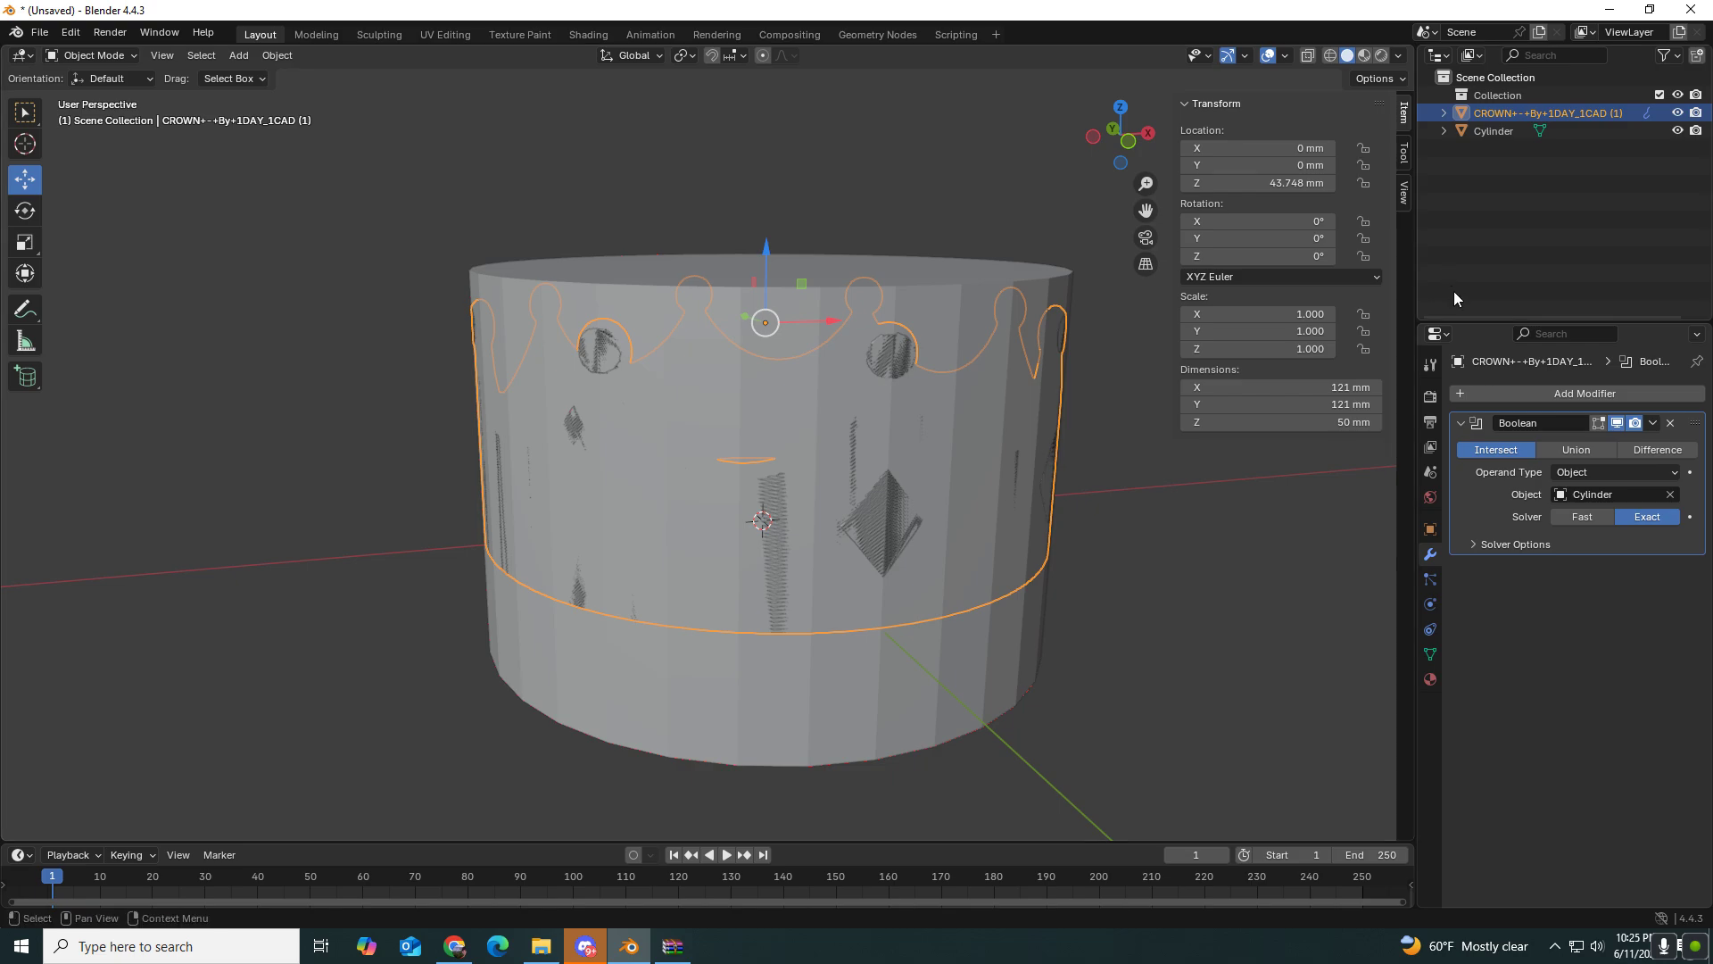
Step: Hide the cylinder in the viewport and inspect the trimmed crown from several sides
click(1677, 130)
middle_drag(1178, 652, 1106, 624)
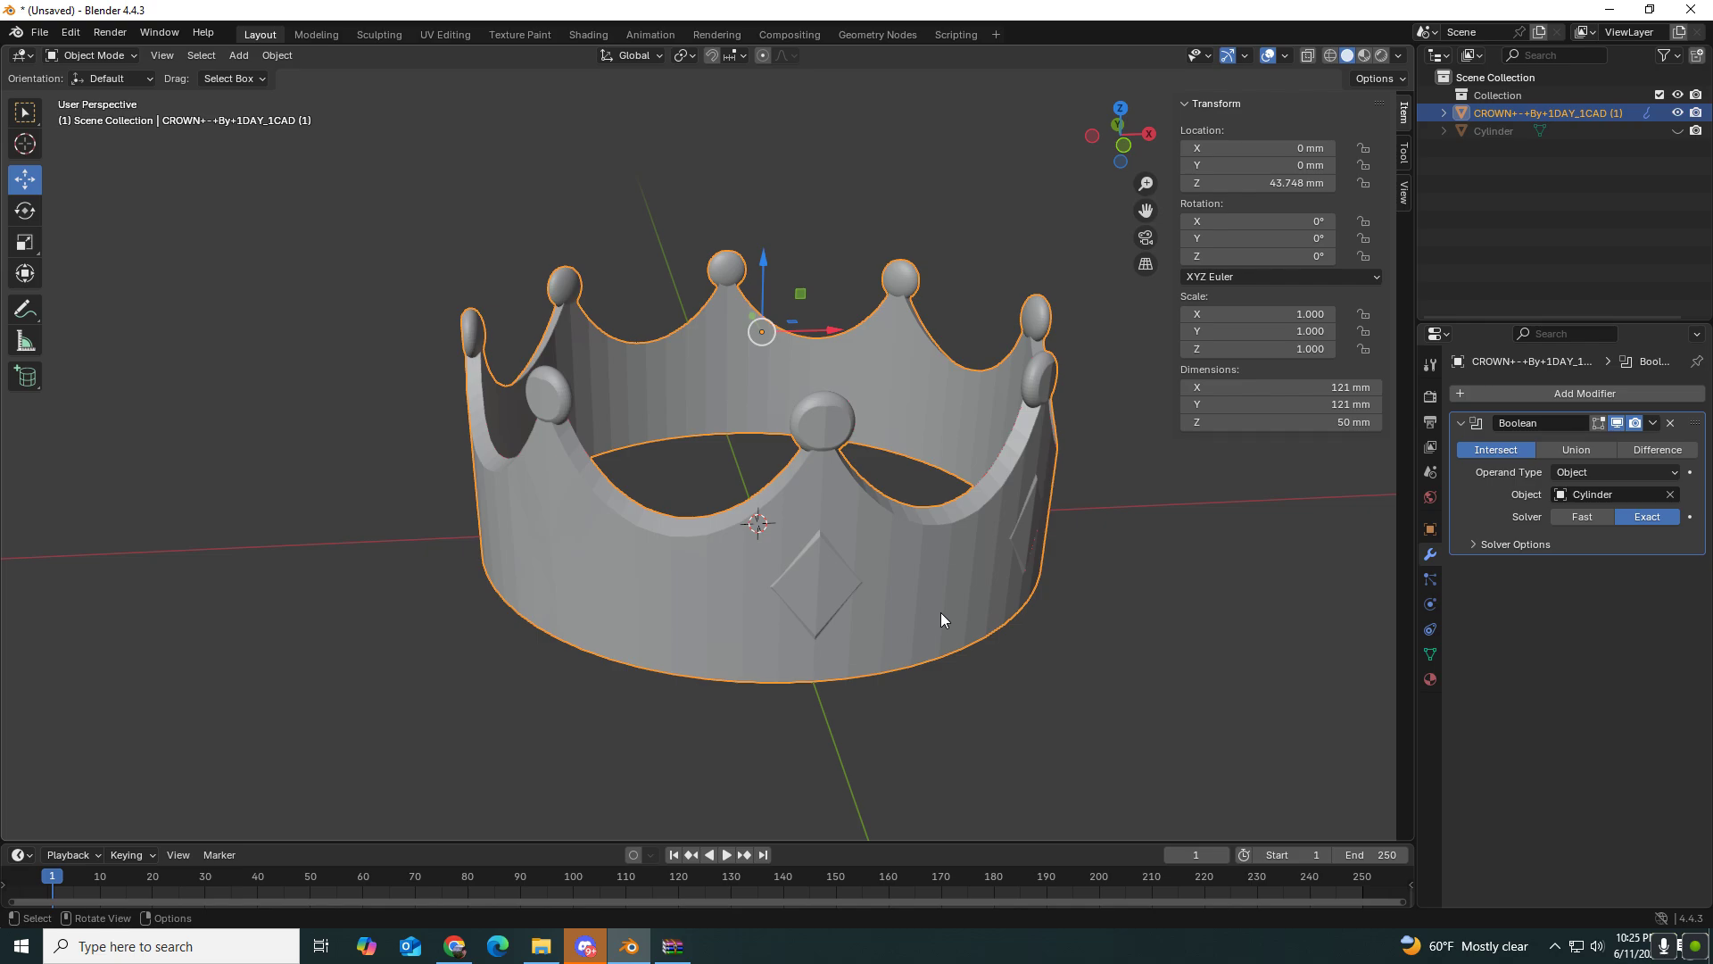
middle_drag(1056, 643, 709, 656)
middle_drag(785, 648, 740, 639)
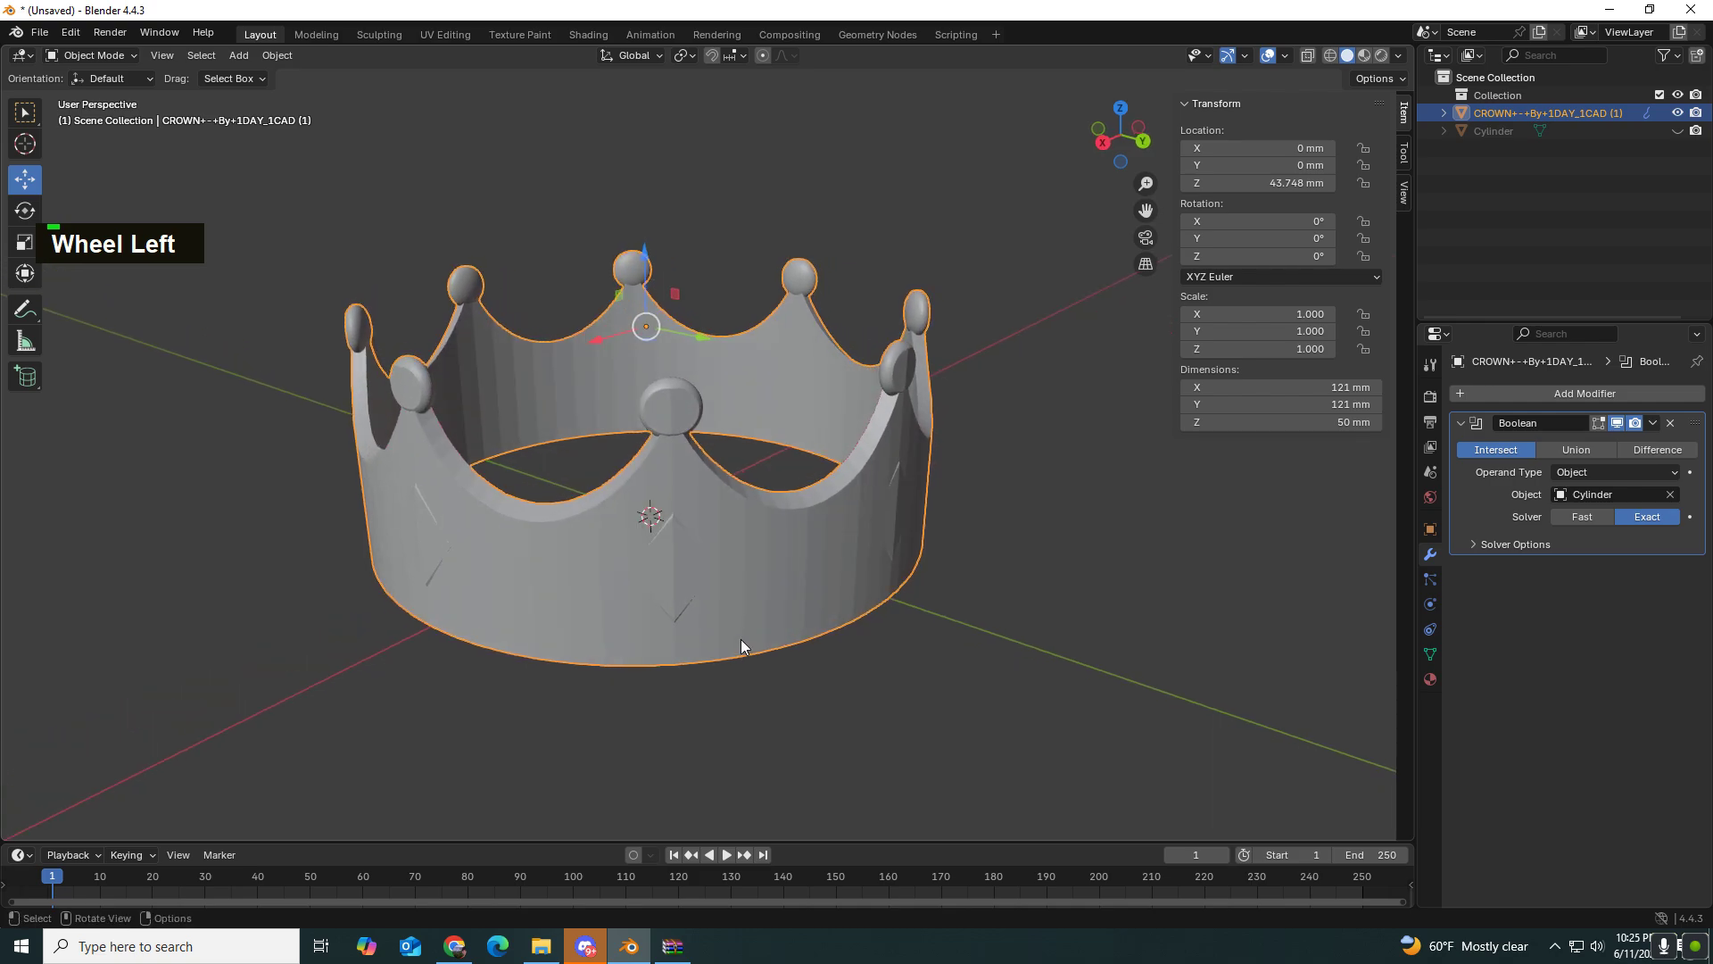